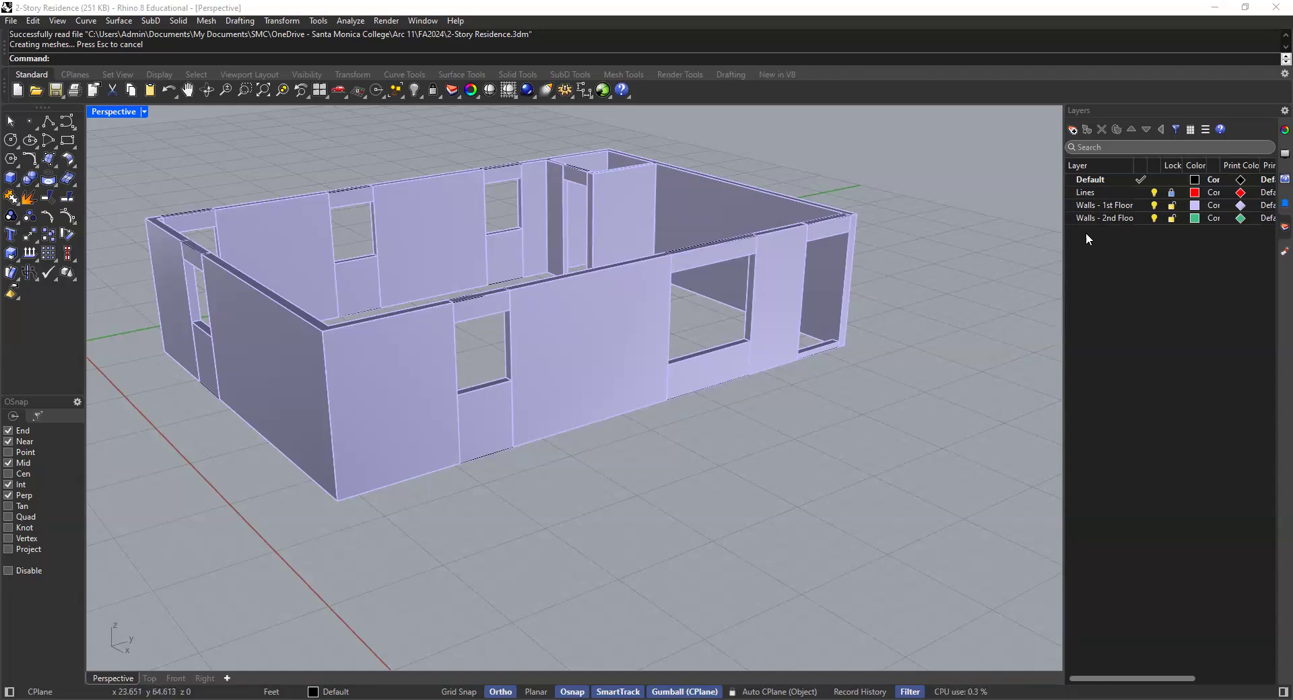
Create a new layer named Windows below the existing wall layers
left_click(1072, 129)
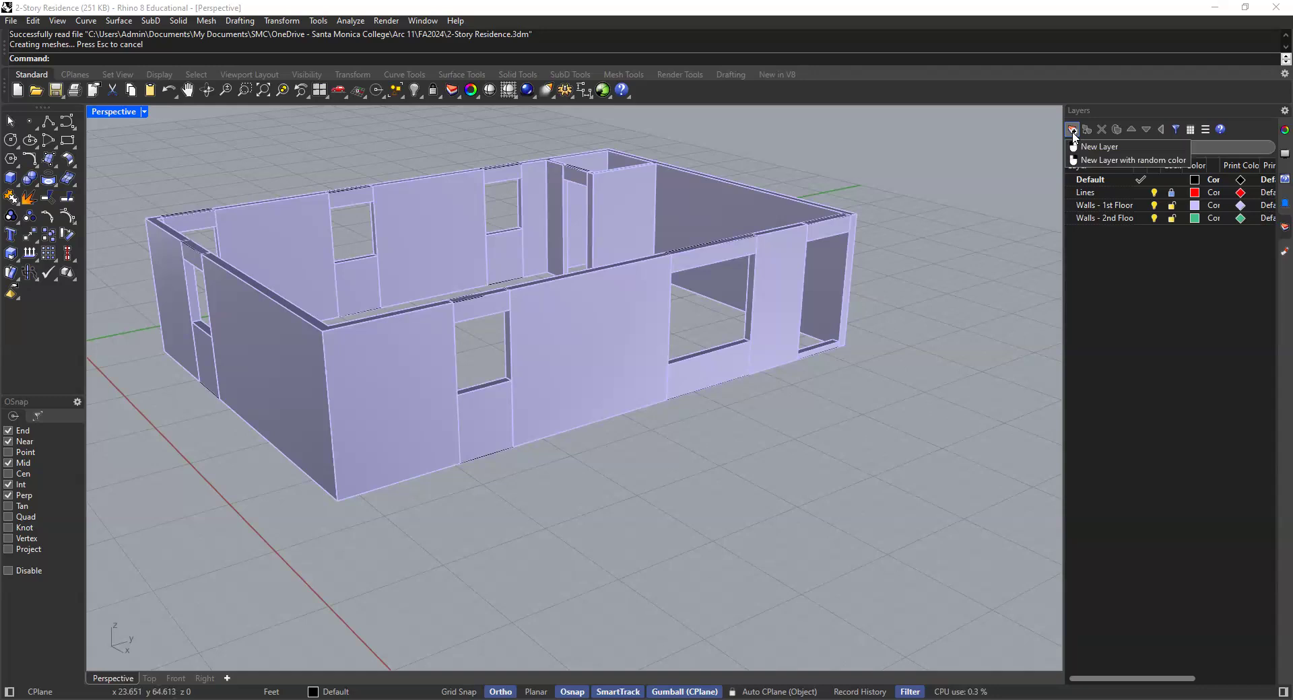
left_click(1078, 146)
type("W")
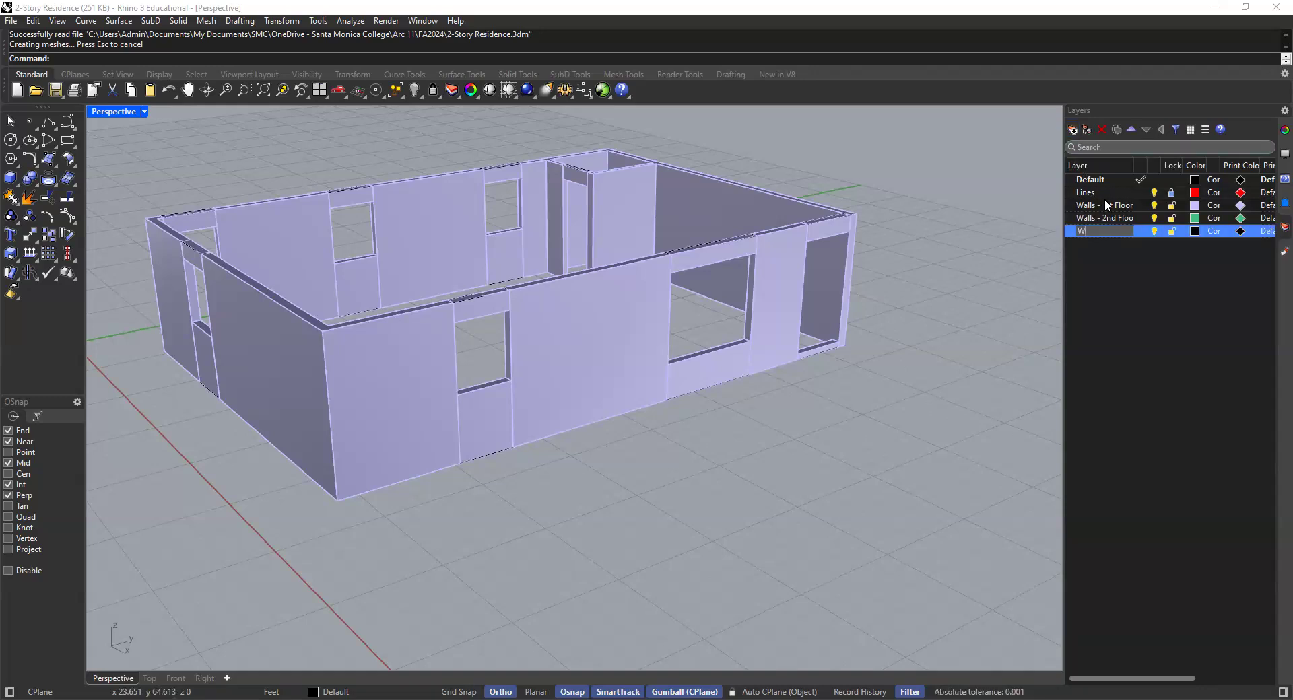
type("indows")
key("Return")
Add two more layers named Win Frame and Win Glass
left_click(1073, 129)
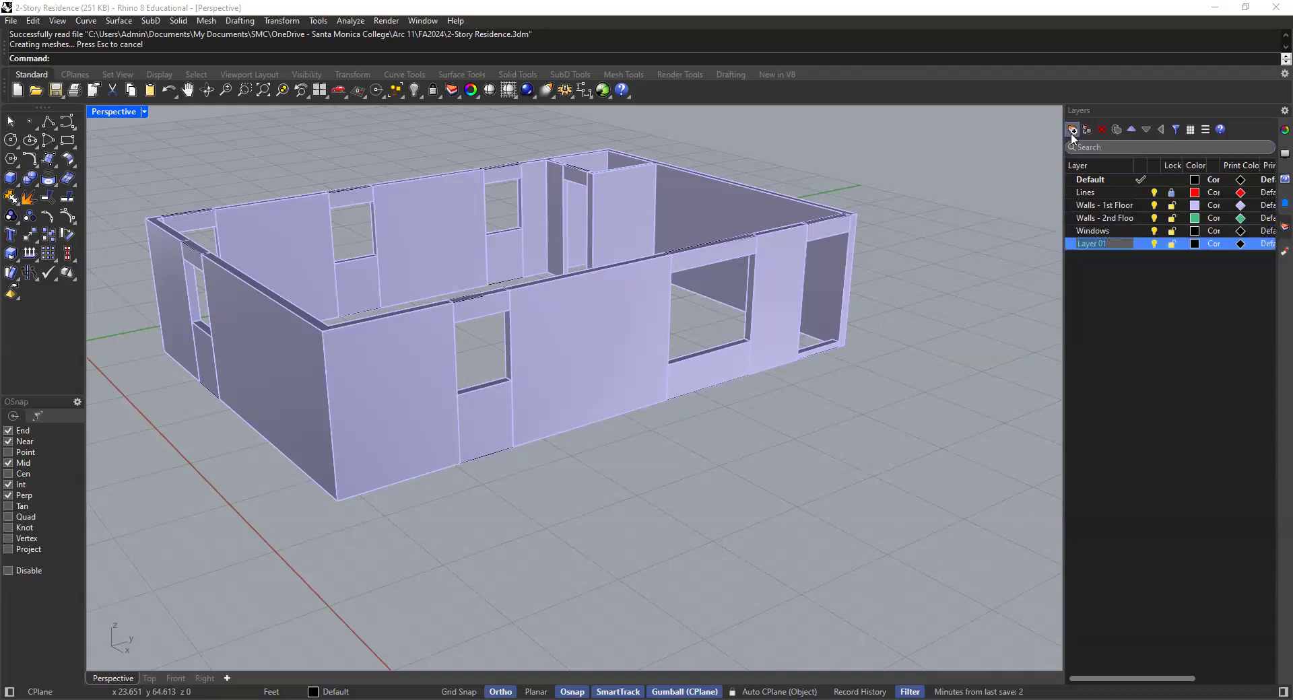
type("Windo")
key("BackSpace")
key("BackSpace")
type("Frame")
left_click(1114, 268)
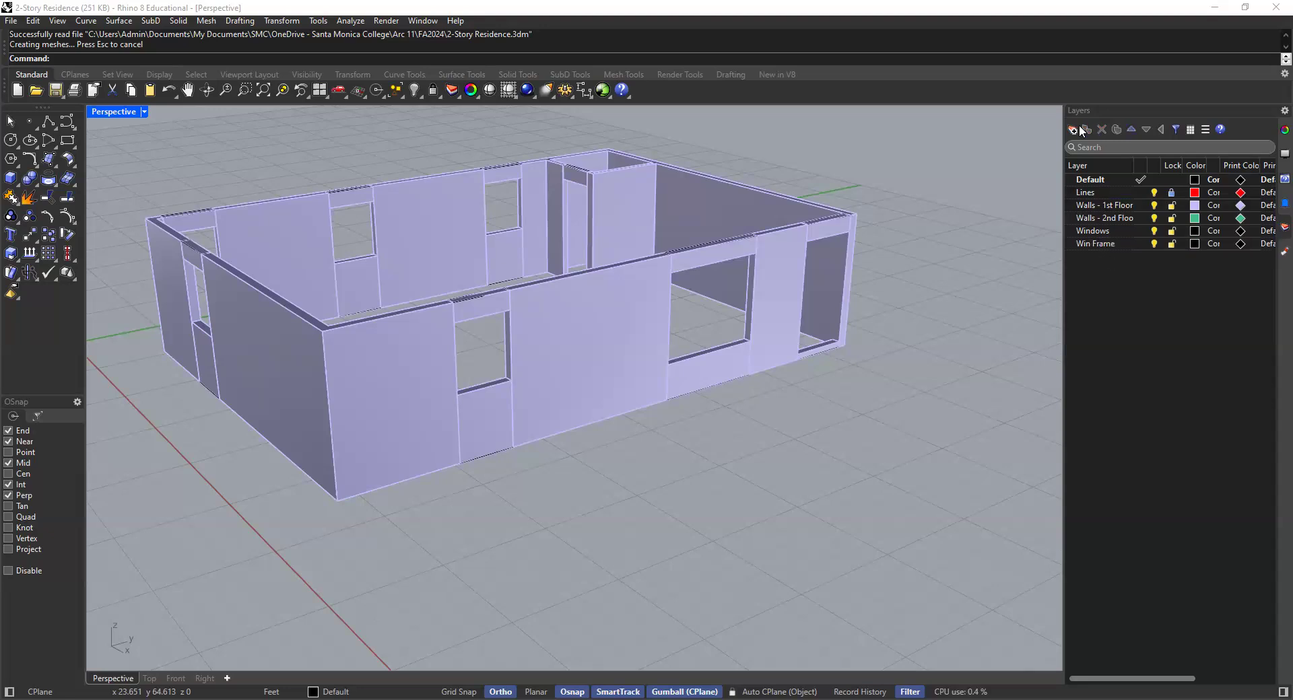
left_click(1073, 129)
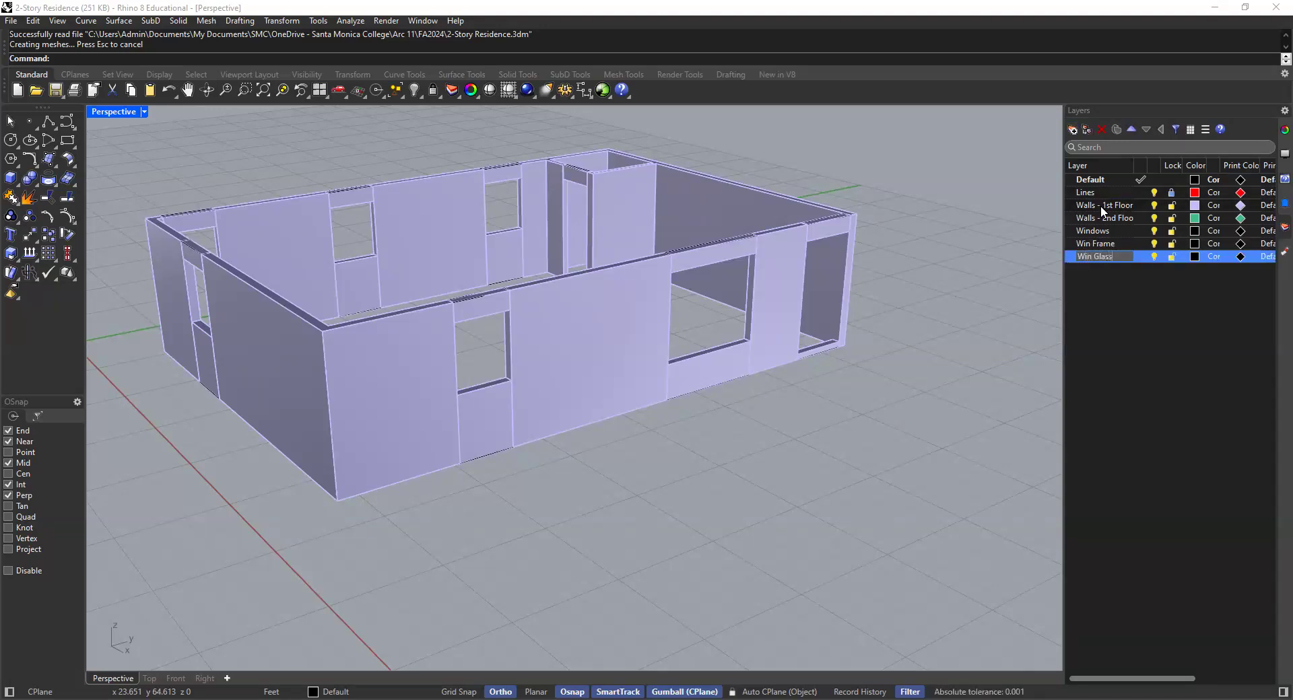
left_click(1154, 298)
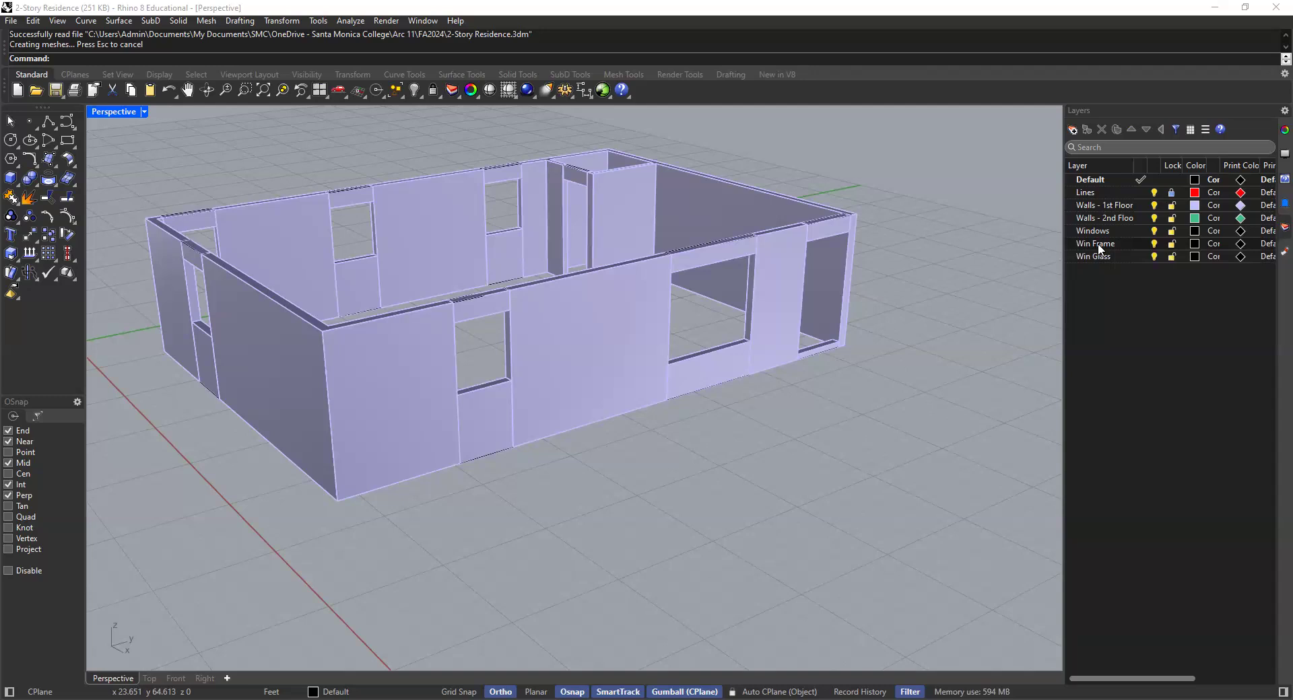
Set the Win Glass layer's color to blue, hex #0093FF
left_click(1194, 261)
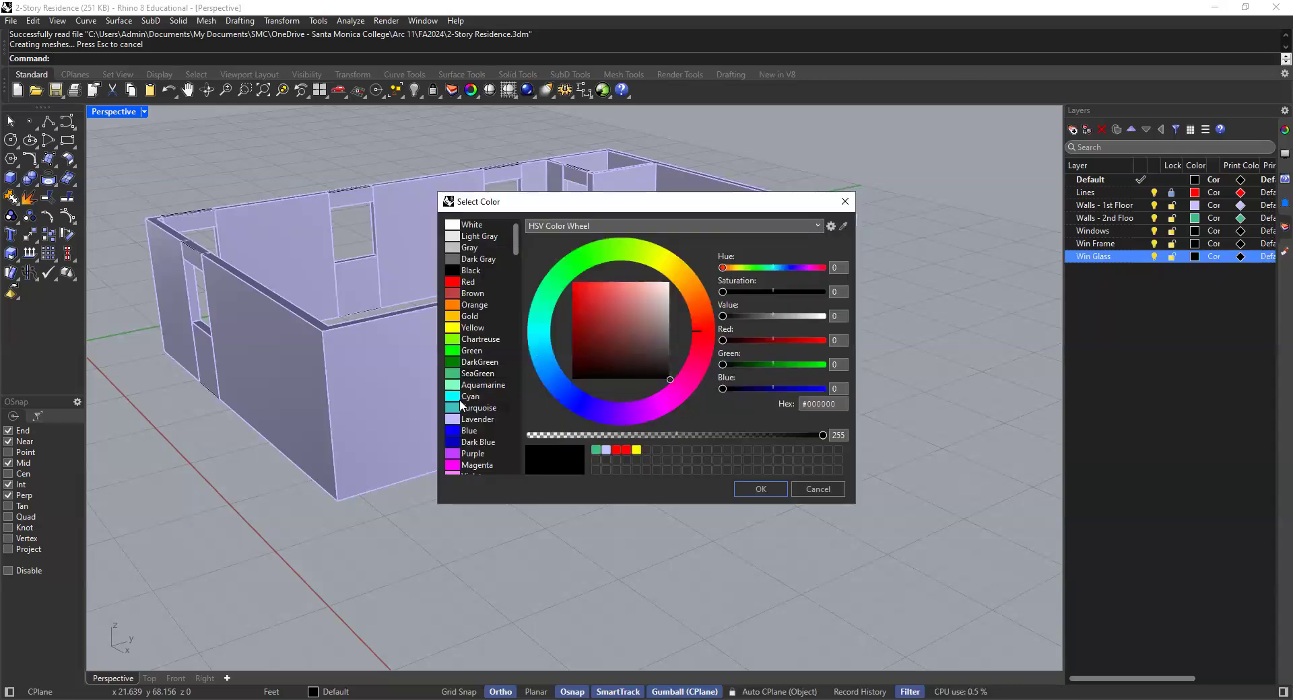
left_click(546, 336)
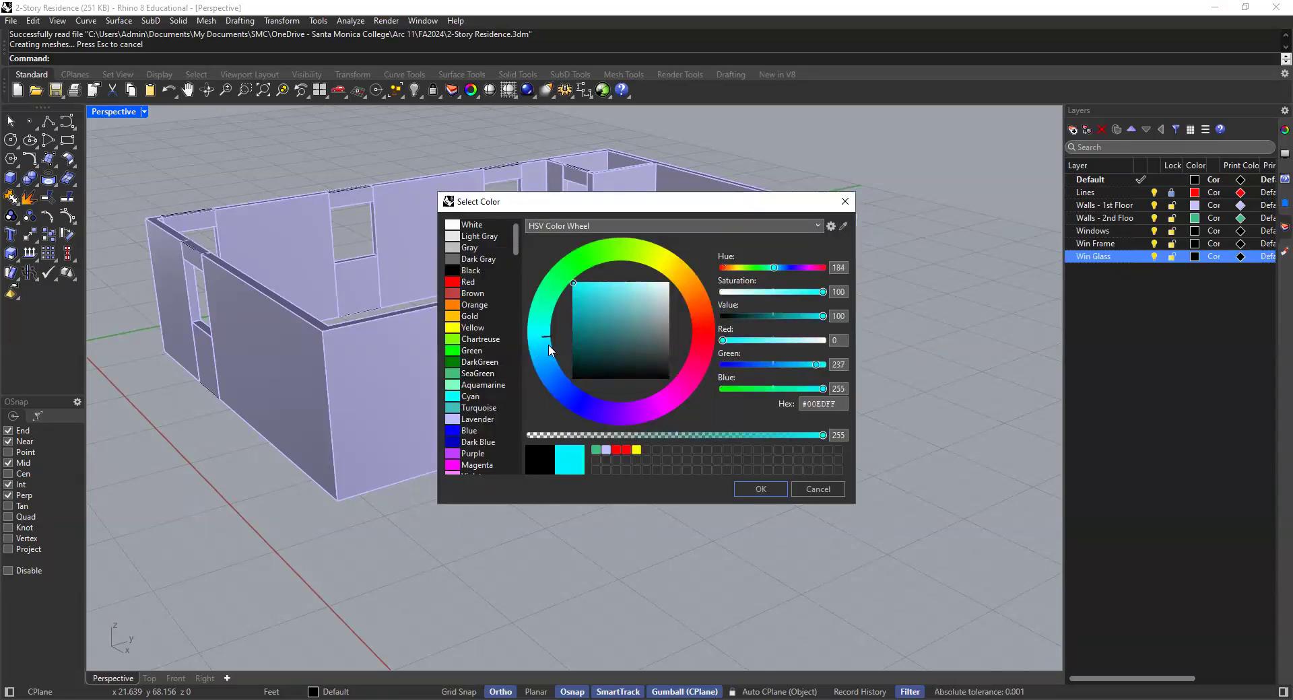
left_click(548, 353)
left_click_drag(552, 365, 554, 361)
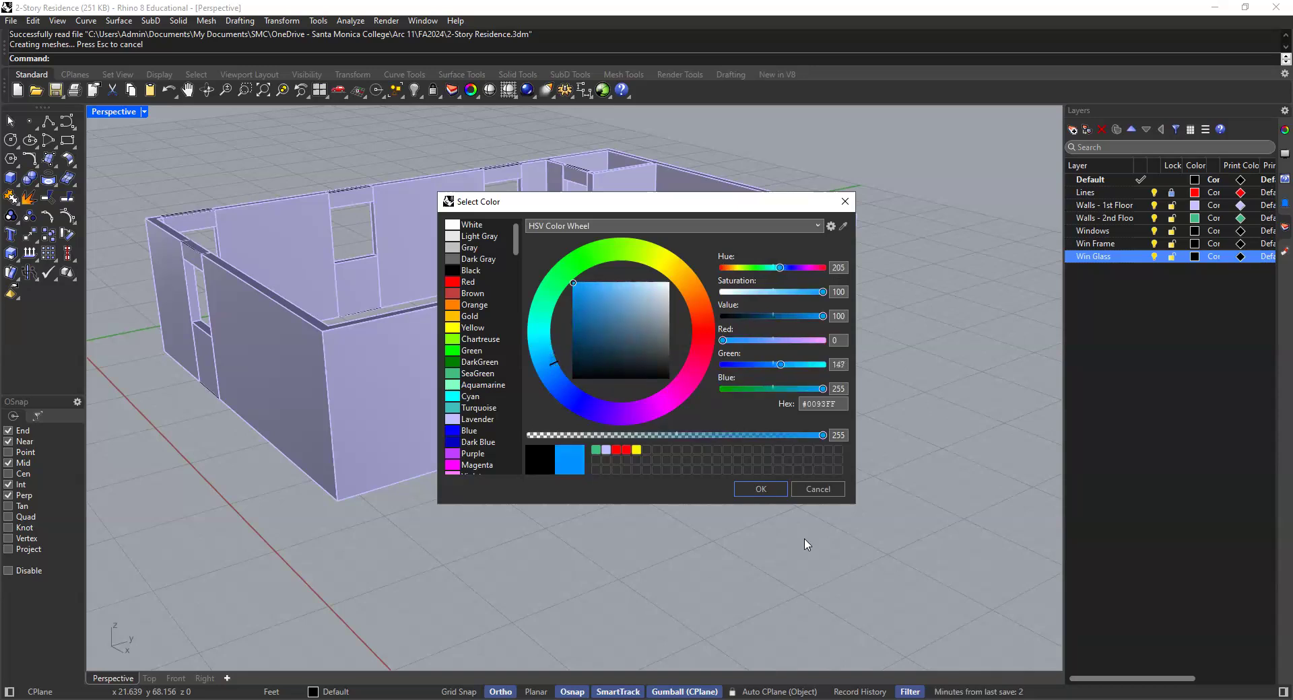
left_click(762, 488)
left_click(1210, 361)
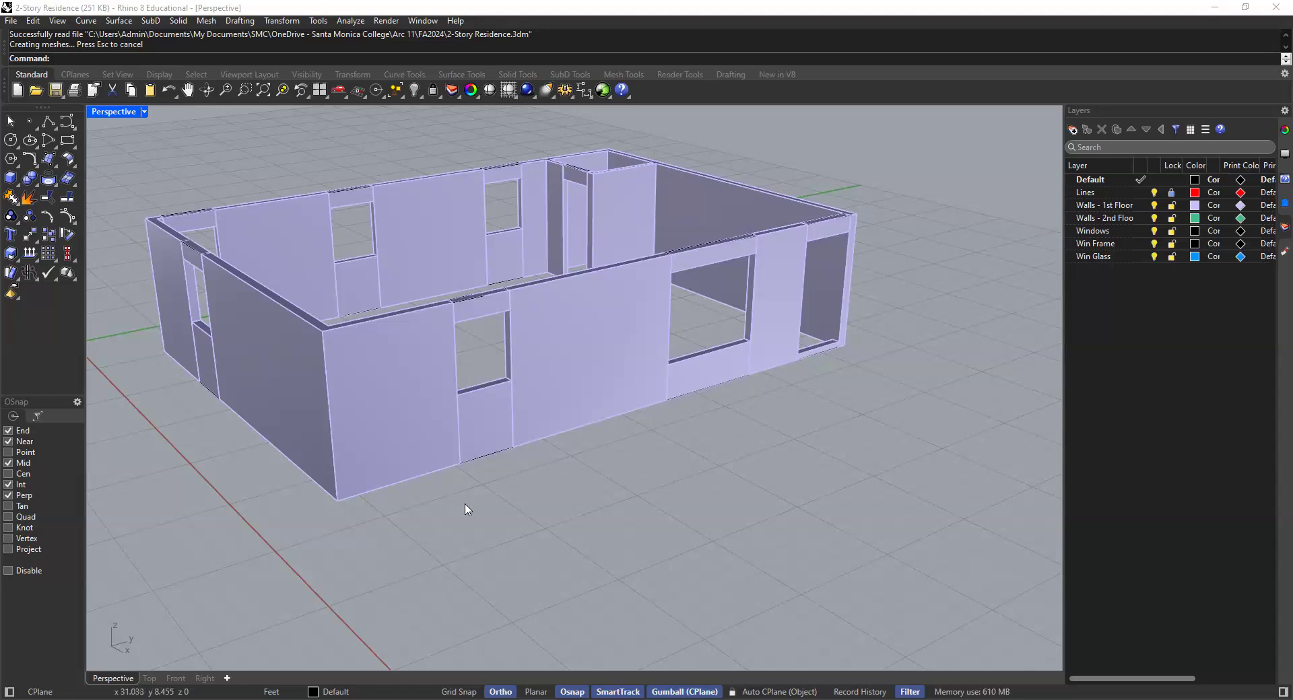
Examine the small window opening in the long front wall and the ground in front of it
scroll(462, 401, "up", 6)
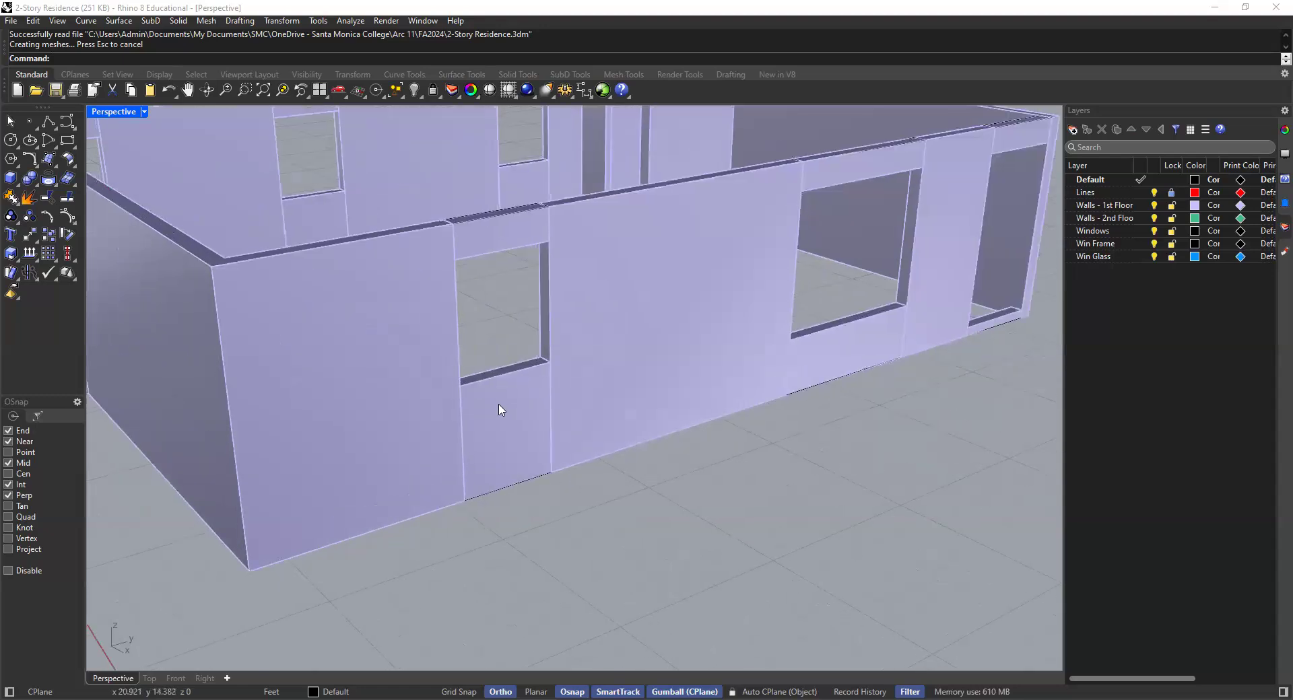
right_click_drag(502, 404, 486, 390, "shift")
scroll(515, 485, "up", 4)
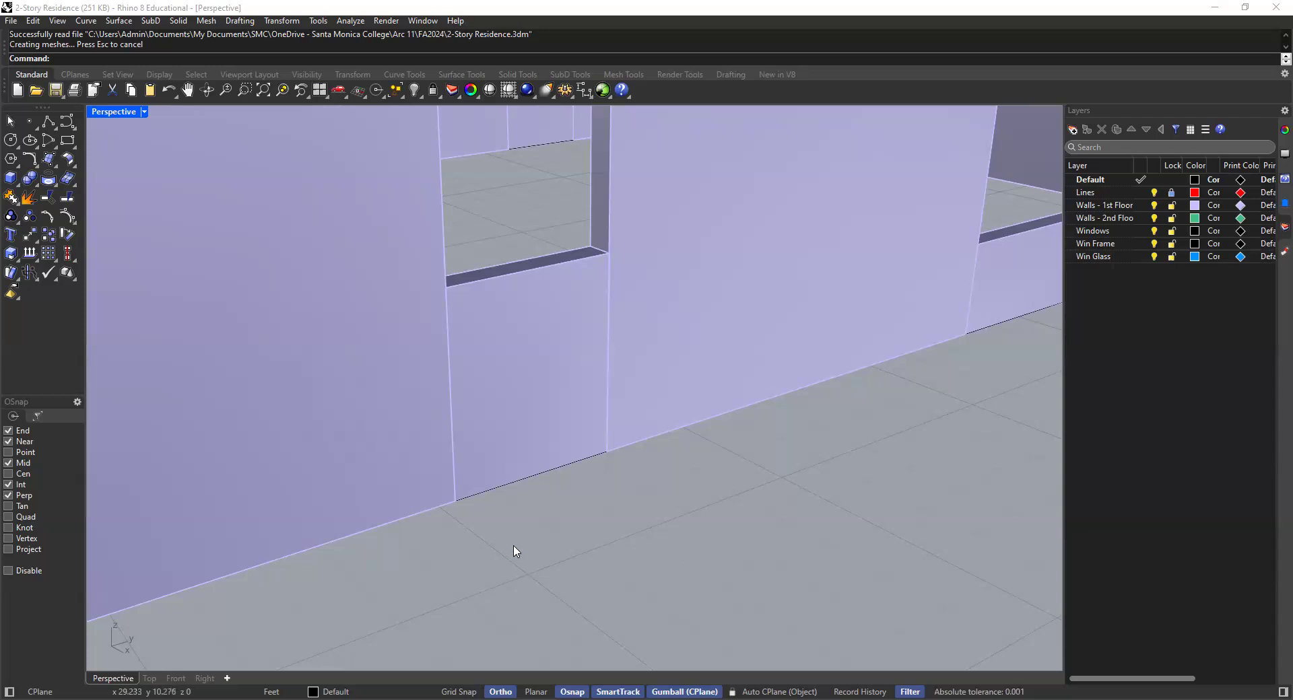
scroll(514, 545, "up", 3)
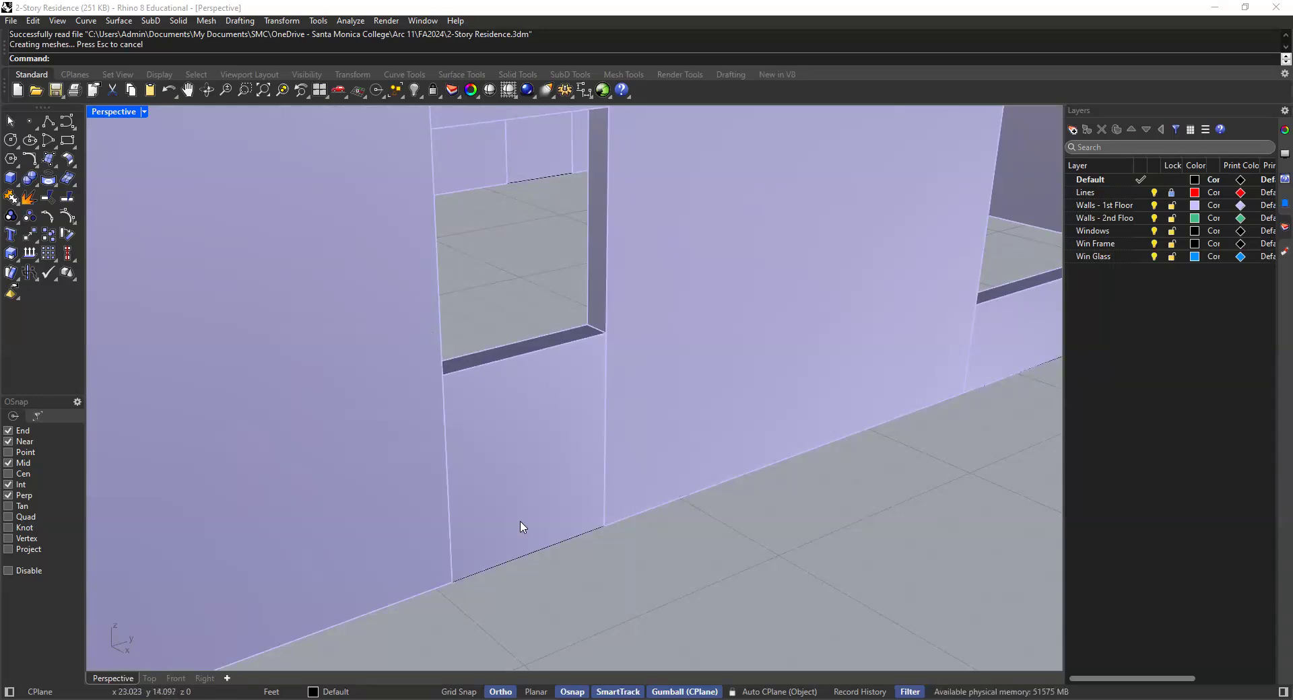
scroll(508, 358, "down", 4)
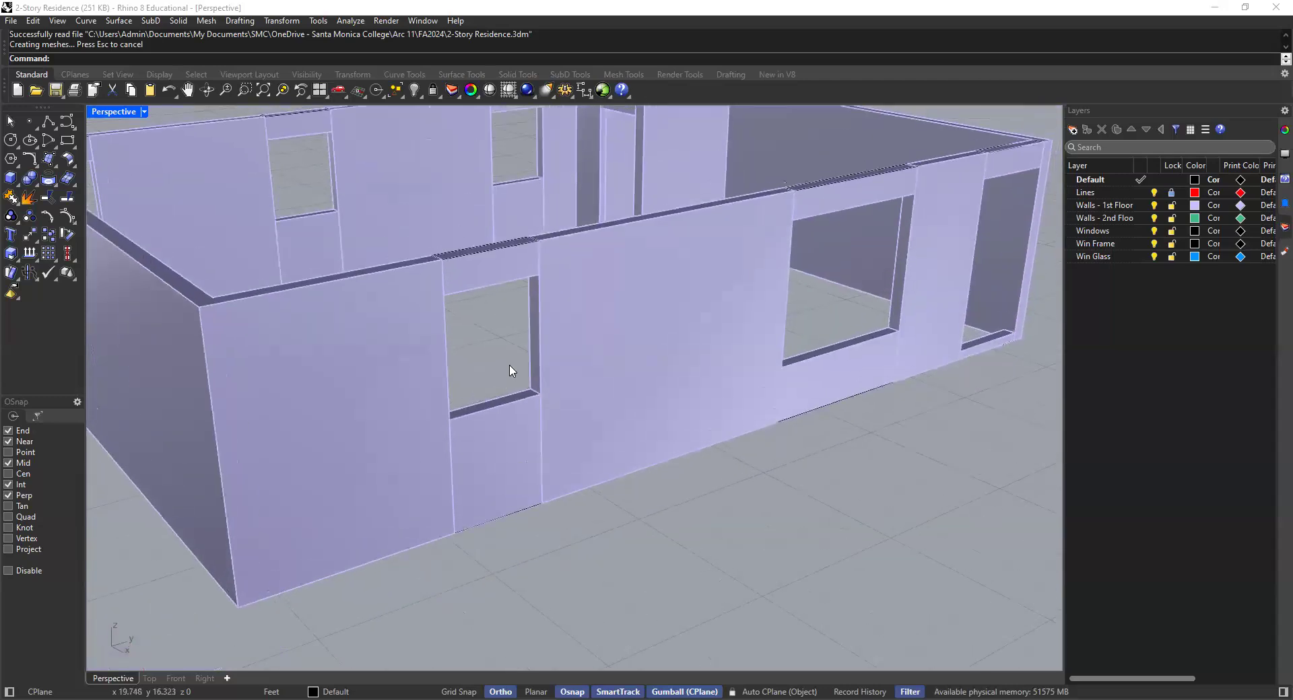
scroll(489, 330, "up", 3)
scroll(490, 330, "up", 2)
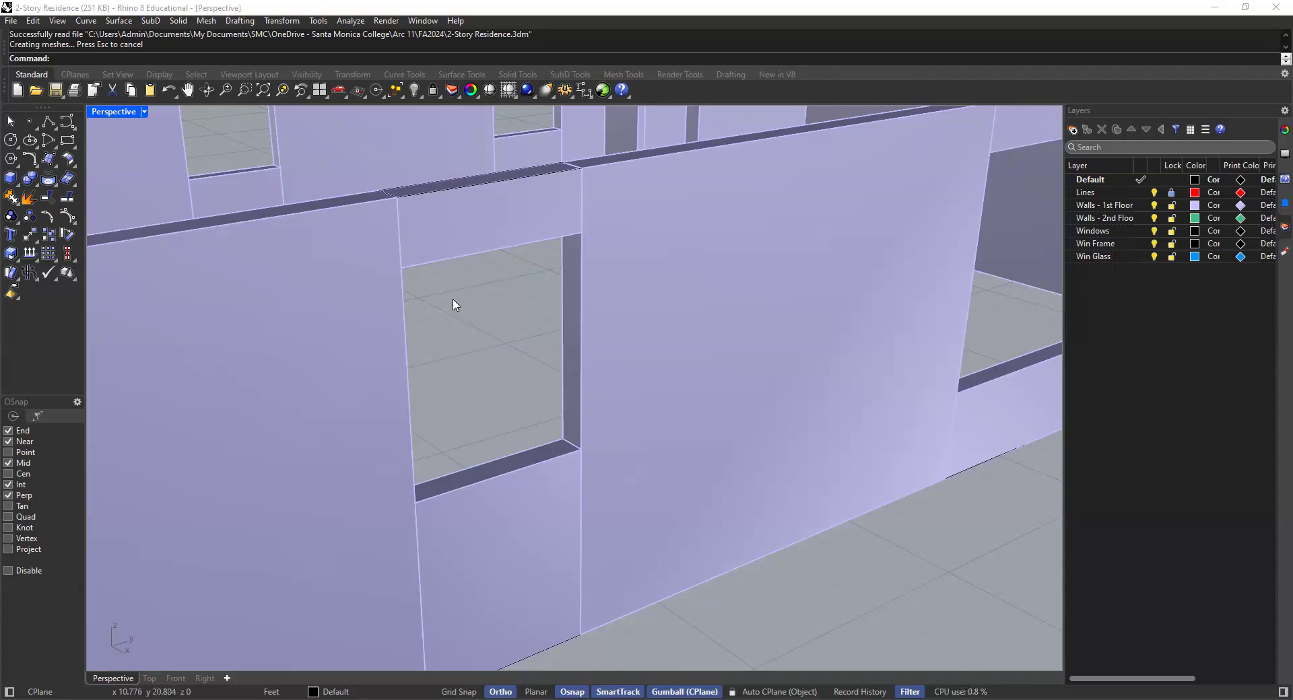
scroll(454, 321, "down", 4)
scroll(485, 297, "up", 2)
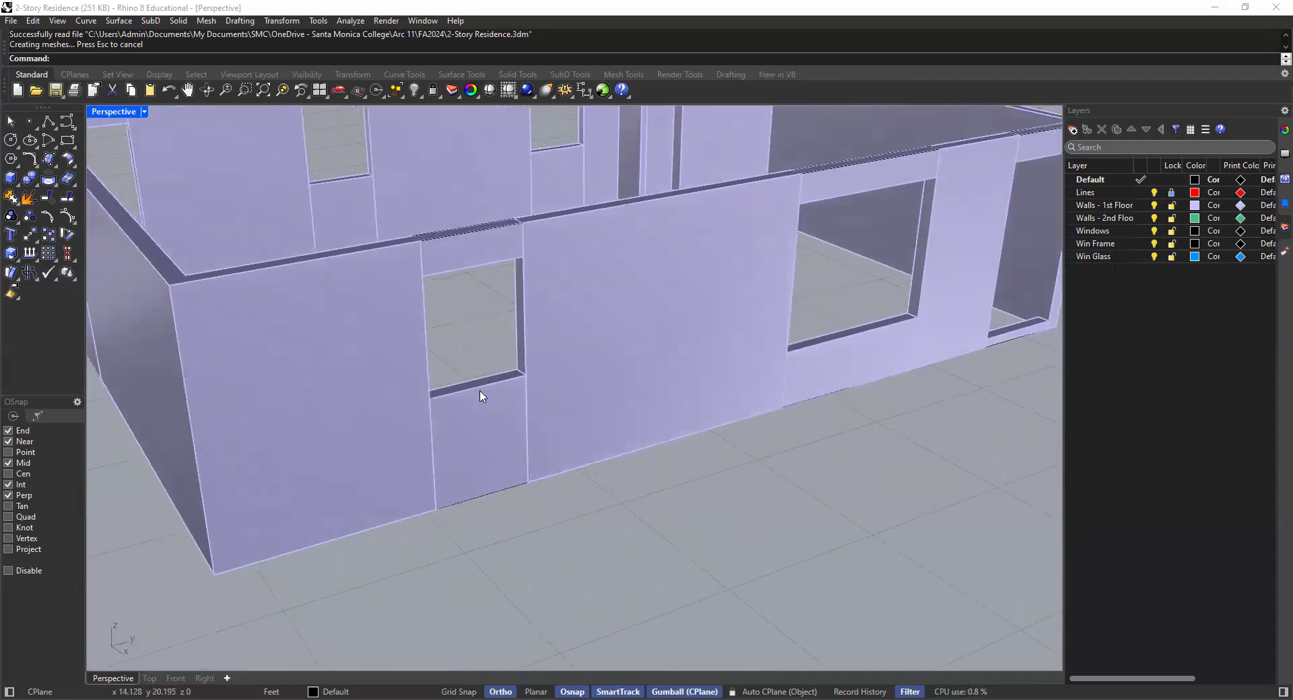
scroll(481, 396, "up", 5)
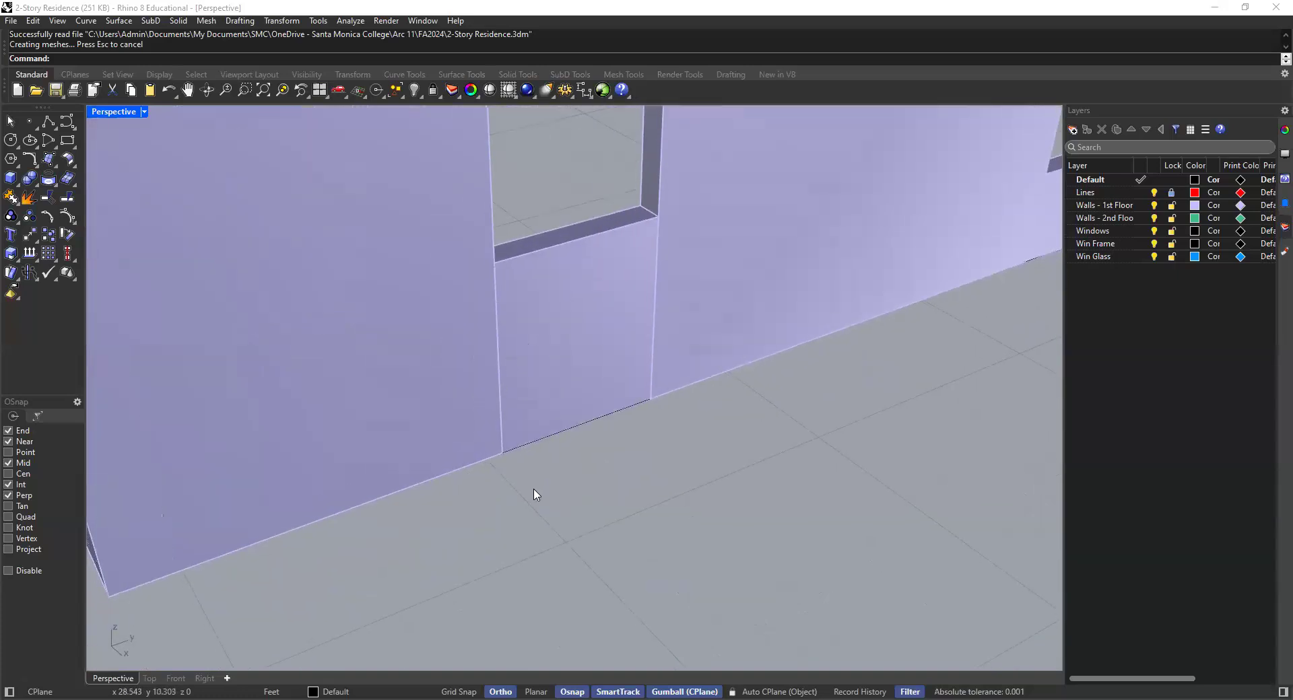
Draw a rectangle 2" long and 1" wide on the ground just in front of the wall below the small window
left_click(68, 141)
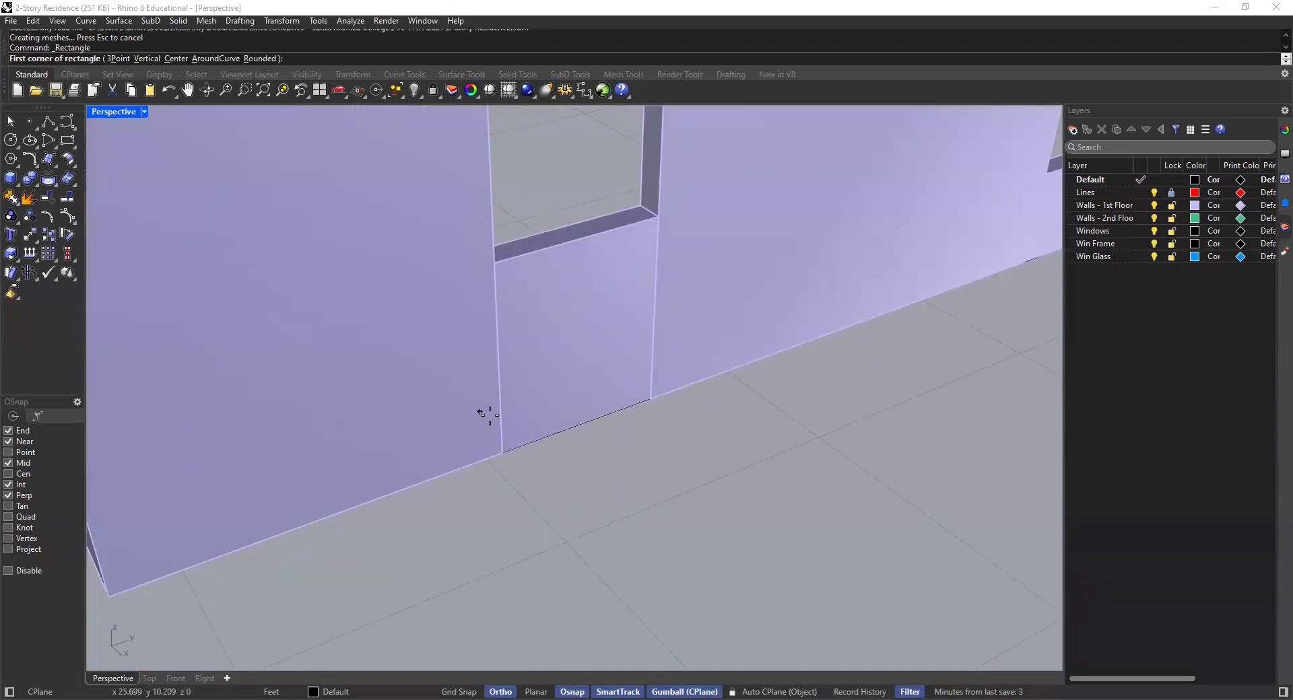
scroll(486, 415, "down", 6)
scroll(576, 383, "up", 4)
left_click(568, 371)
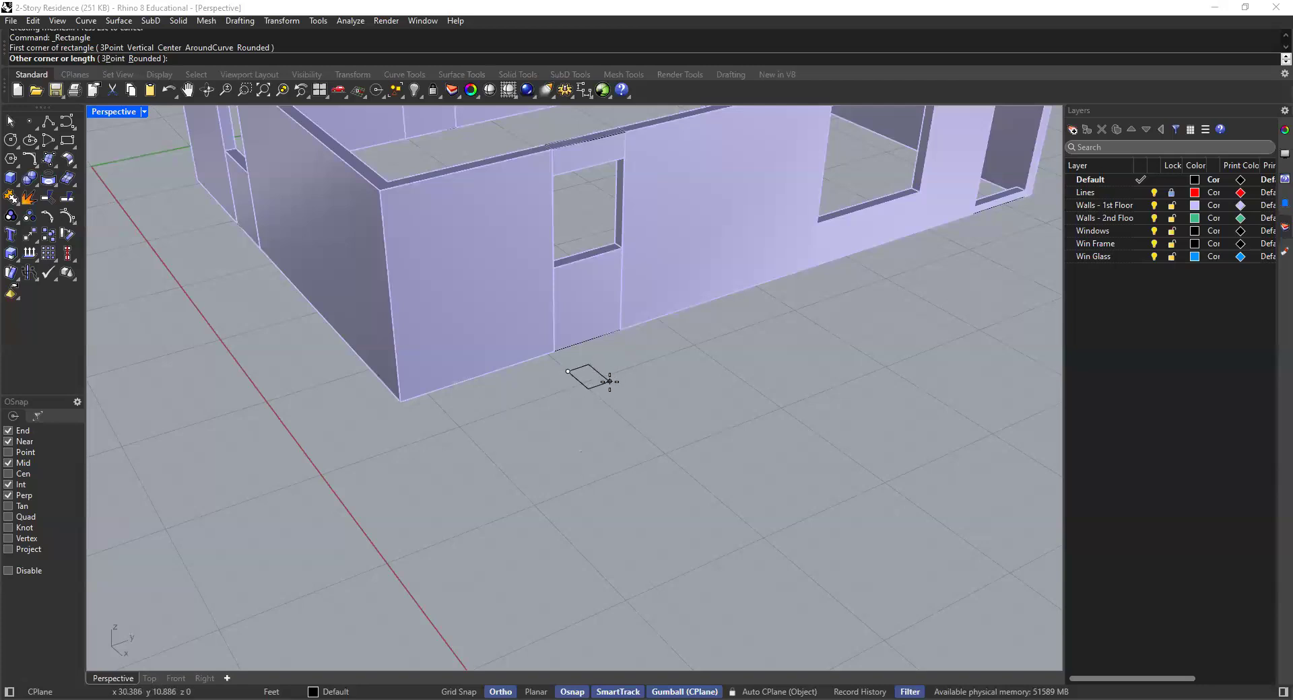
scroll(574, 374, "up", 3)
scroll(574, 375, "down", 3)
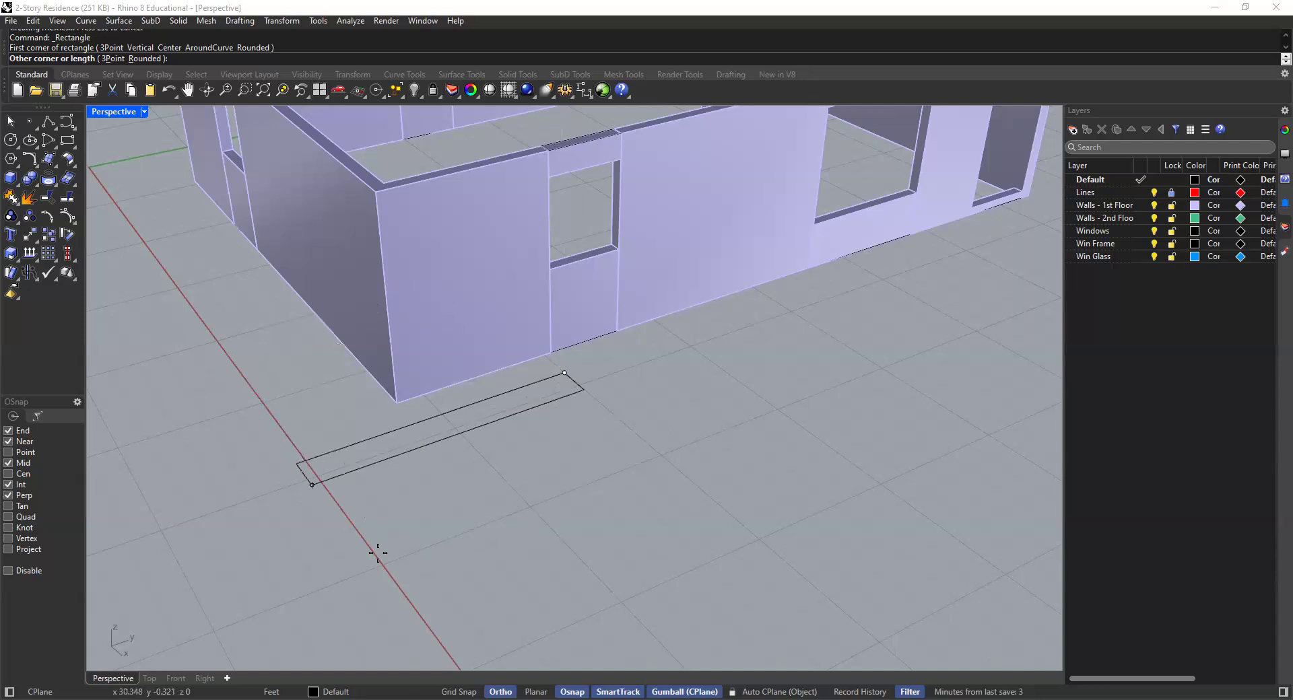
scroll(576, 380, "up", 5)
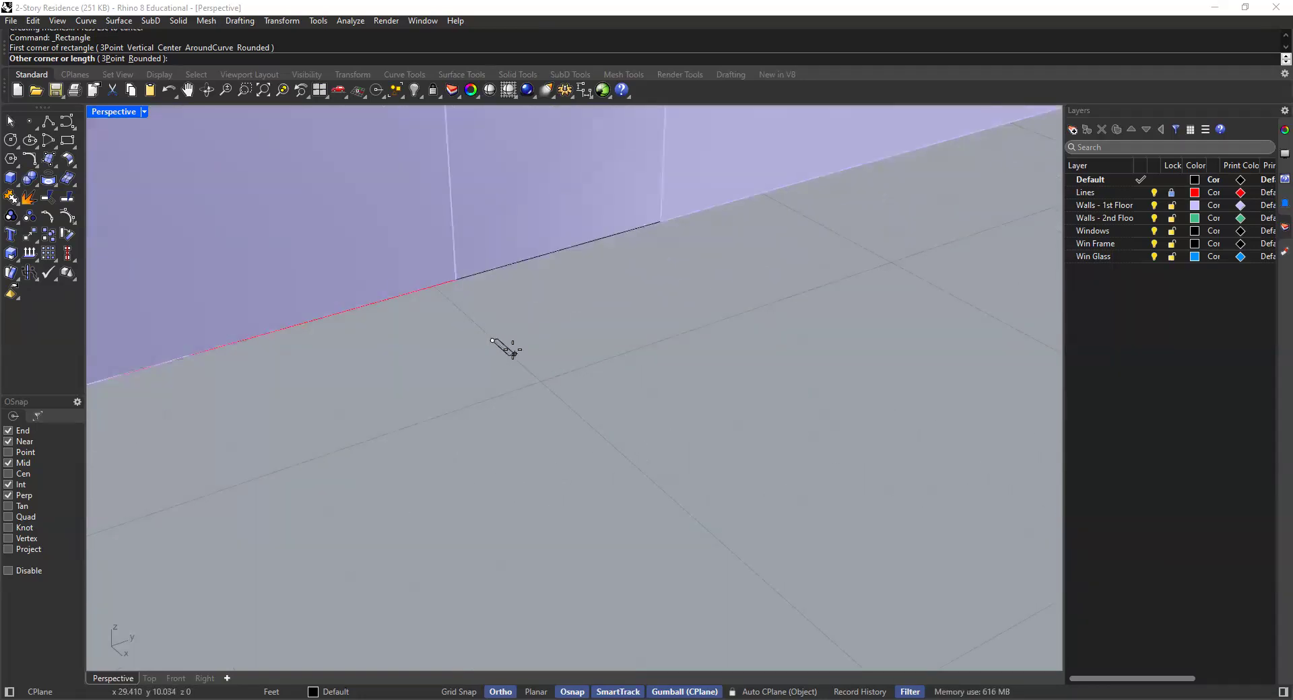
scroll(502, 343, "down", 4)
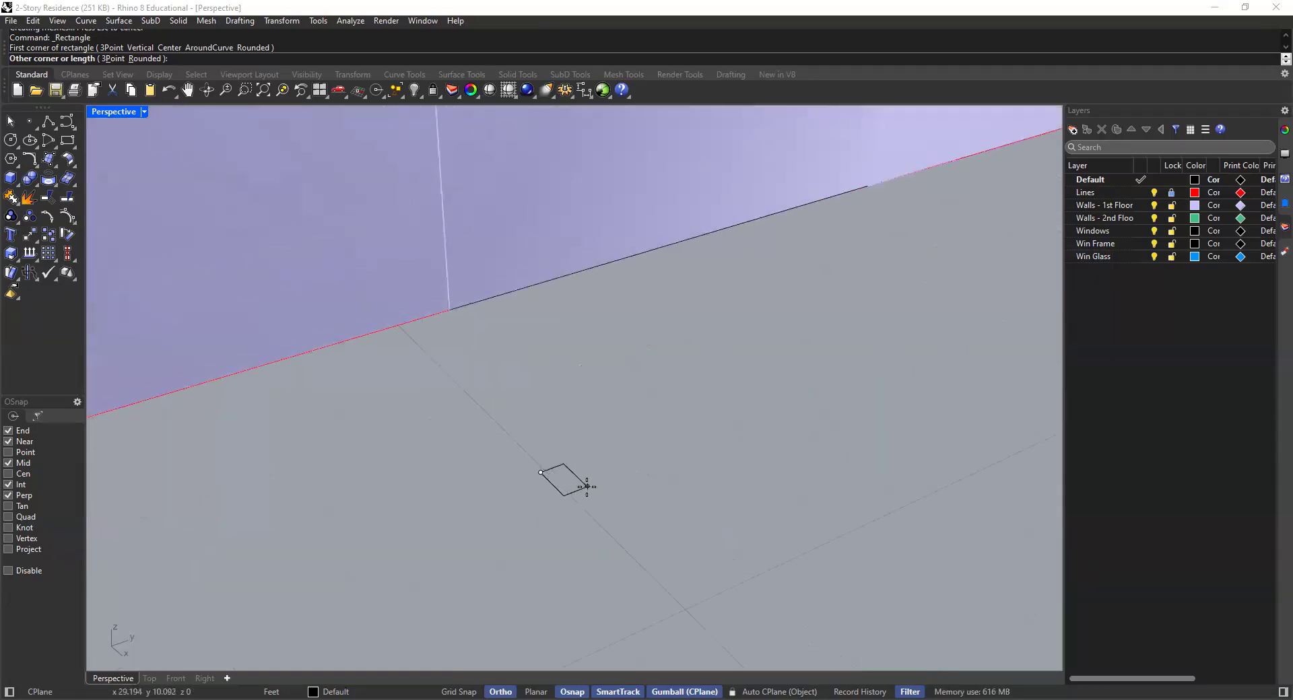
scroll(586, 488, "down", 5)
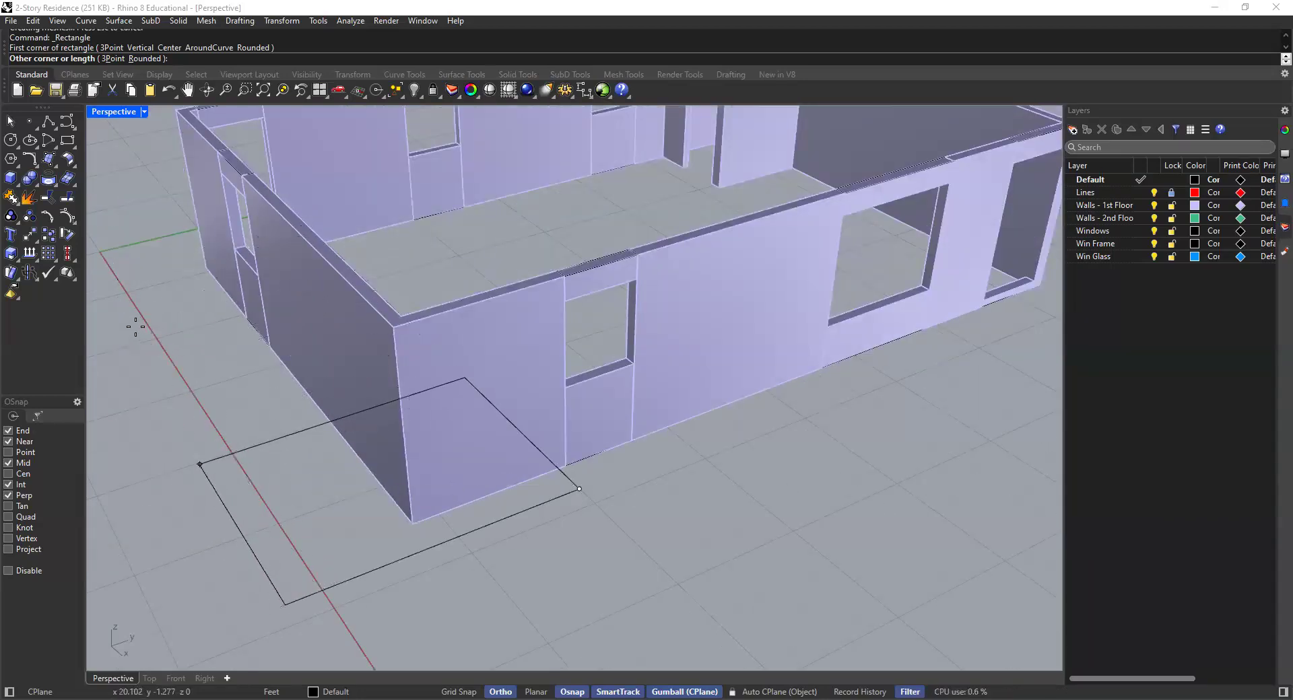
scroll(577, 447, "up", 8)
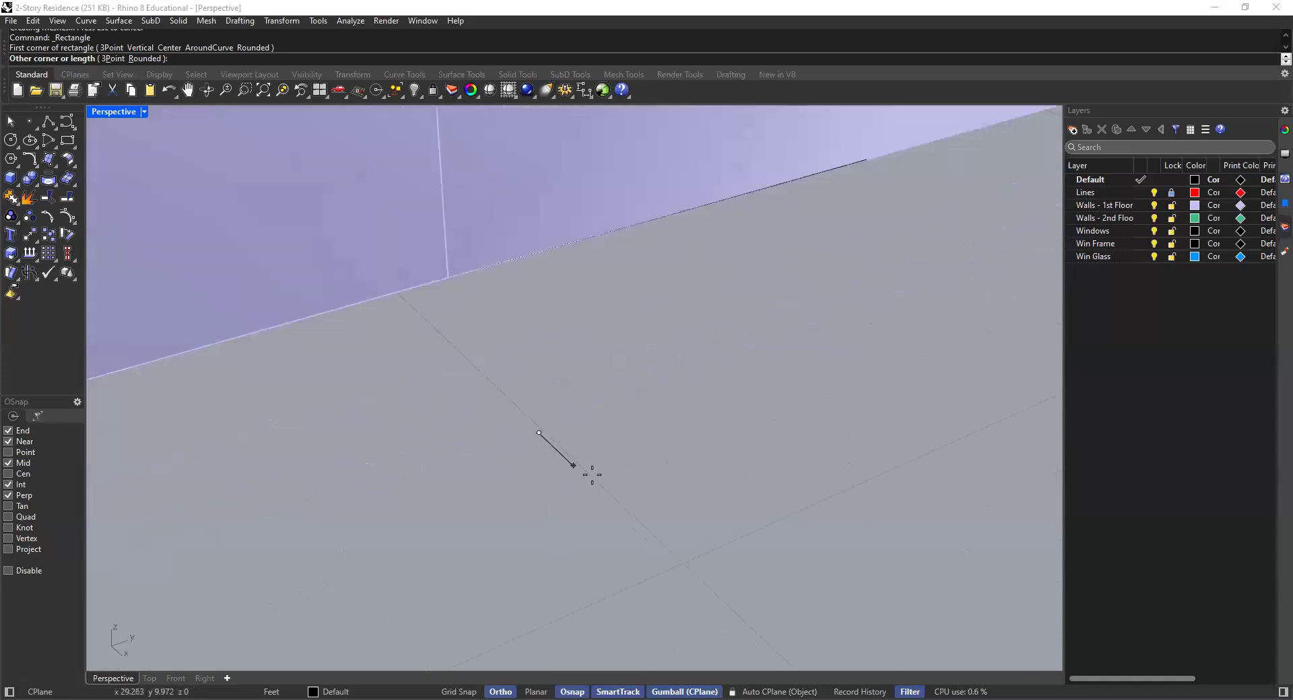
type("2\"")
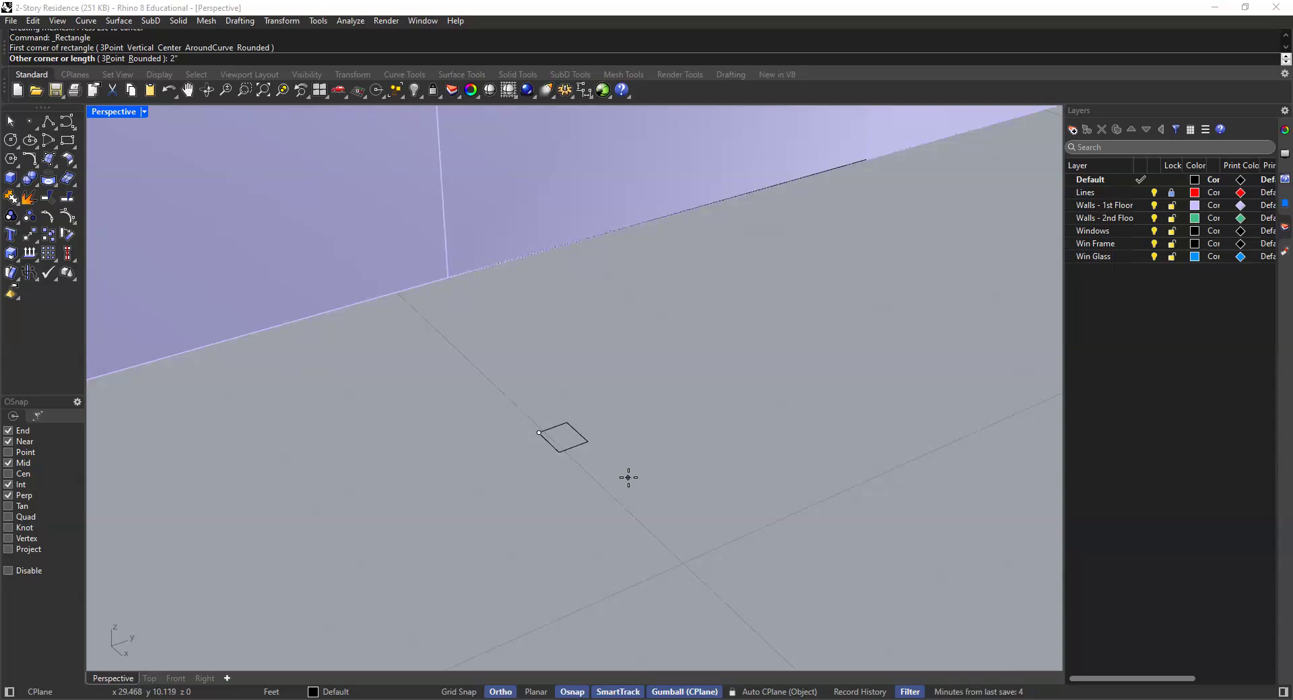
type("1\"")
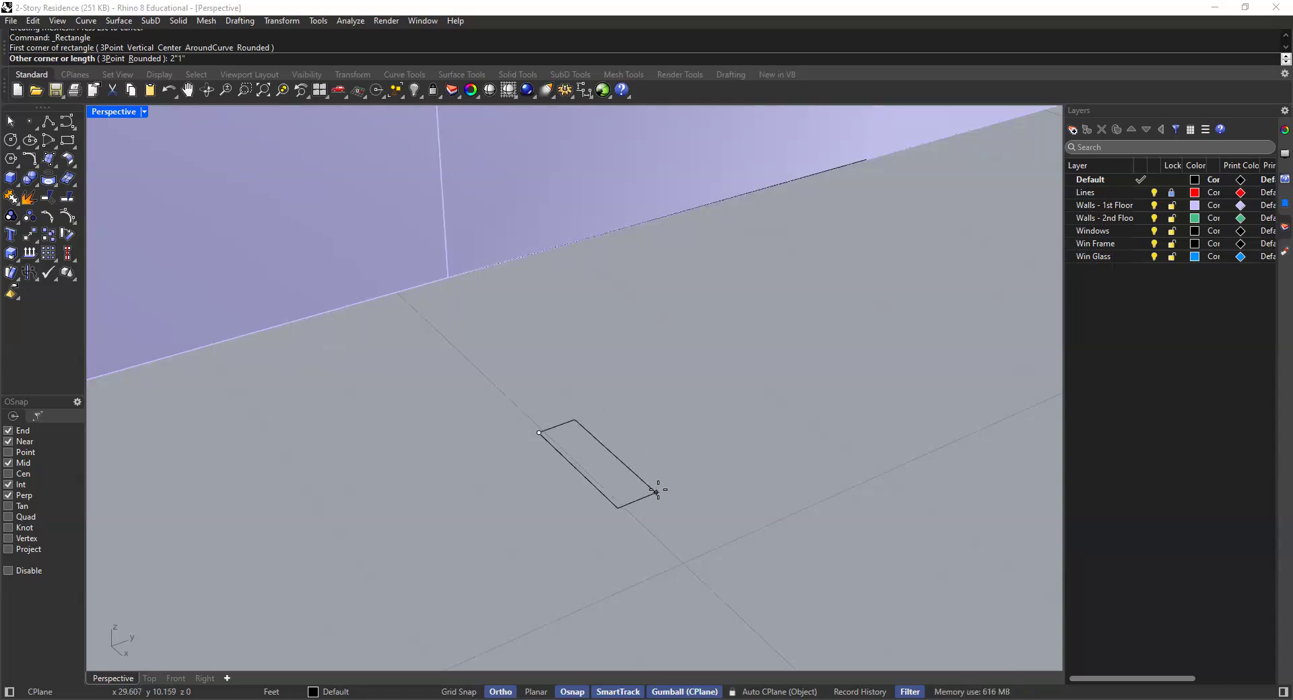
key("BackSpace")
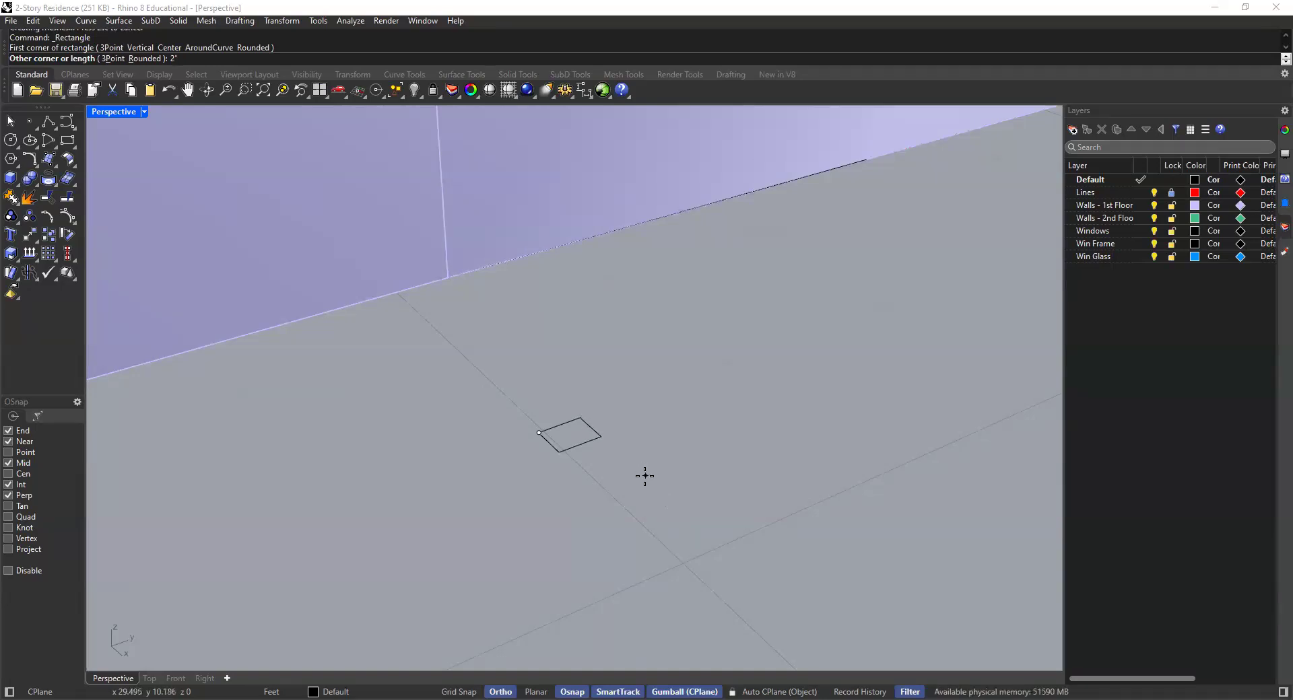
key("Return")
type("1\"")
key("Return")
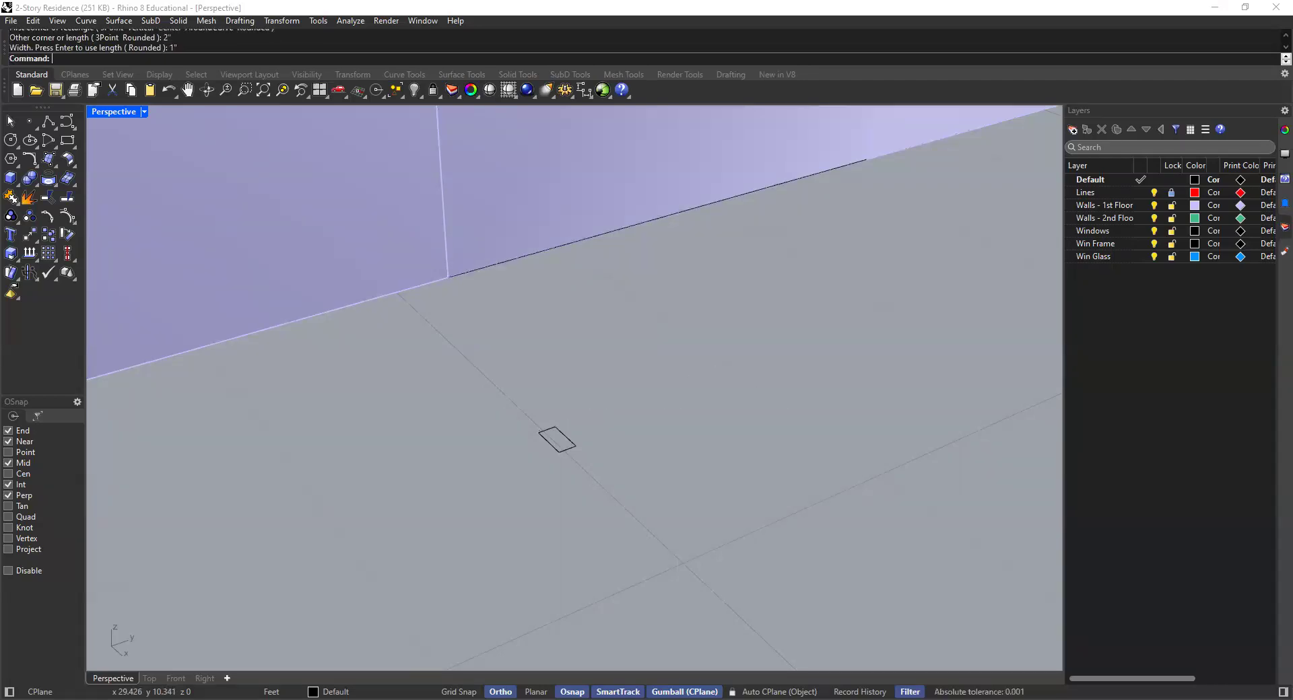
left_click(572, 446)
left_click(571, 367)
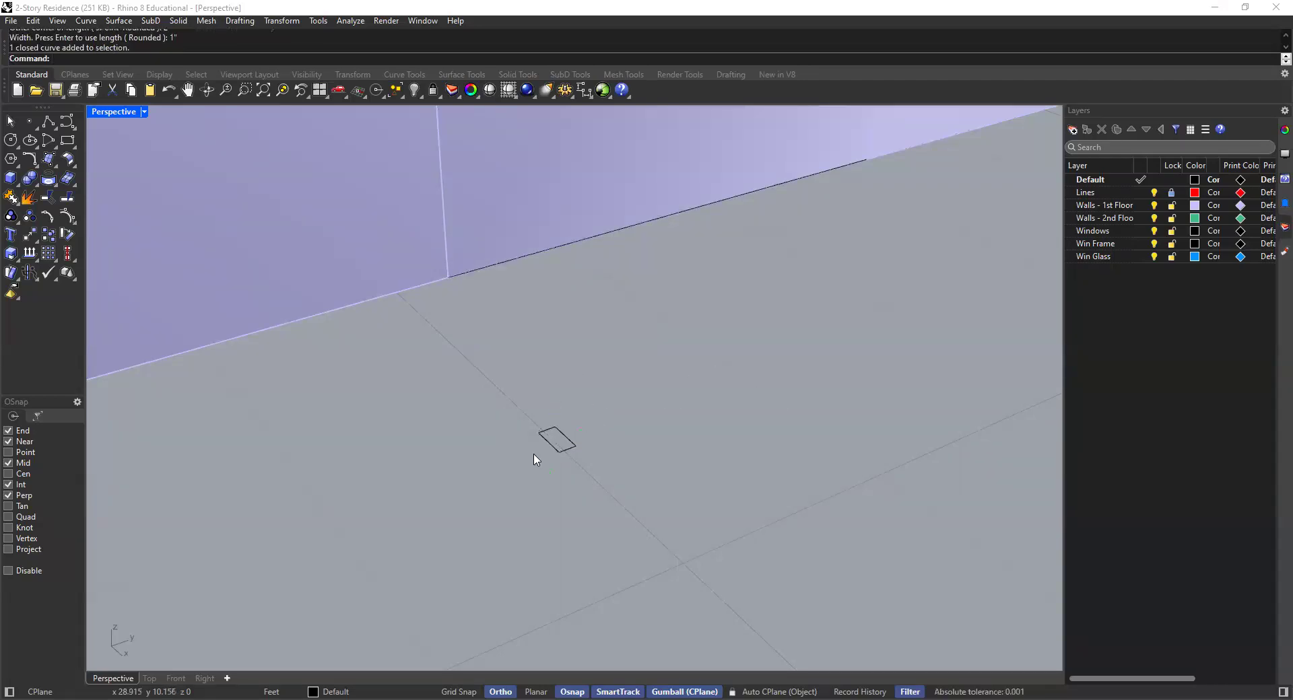
Draw a second rectangle, 3/4" long and 1/2" wide, on the ground beside the 2" by 1" one
scroll(536, 459, "up", 10)
scroll(597, 422, "down", 10)
right_click_drag(632, 389, 503, 465, "shift")
scroll(521, 426, "up", 7)
scroll(505, 470, "up", 5)
scroll(502, 473, "down", 5)
left_click(67, 139)
left_click(539, 430)
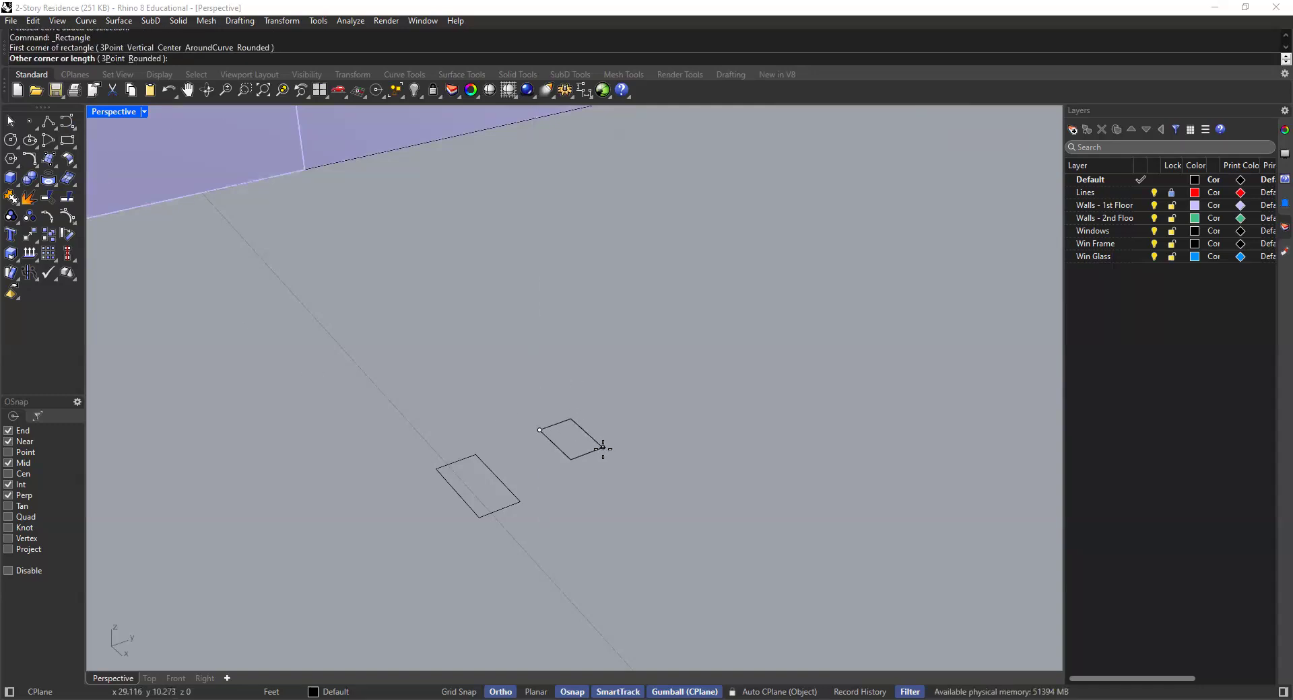
type("3/4\"")
key("Return")
type("1/2\"")
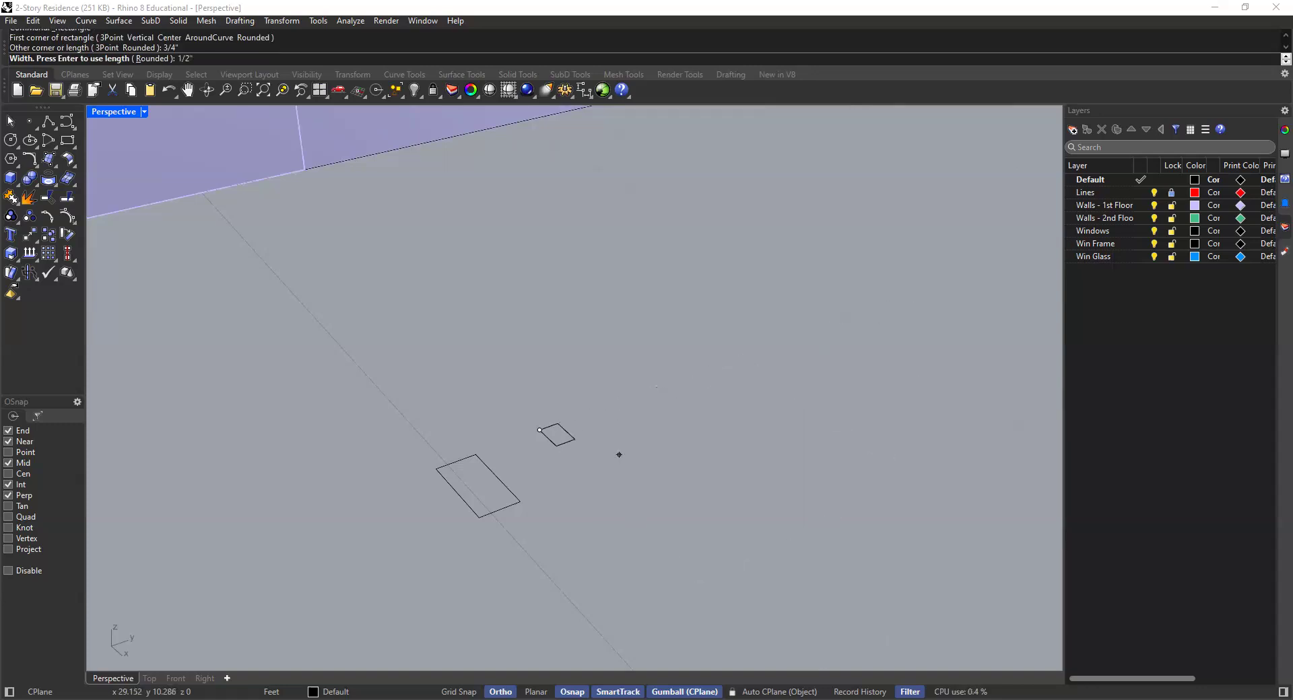
key("Return")
left_click(548, 439)
right_click_drag(551, 459, 615, 433)
left_click(620, 427)
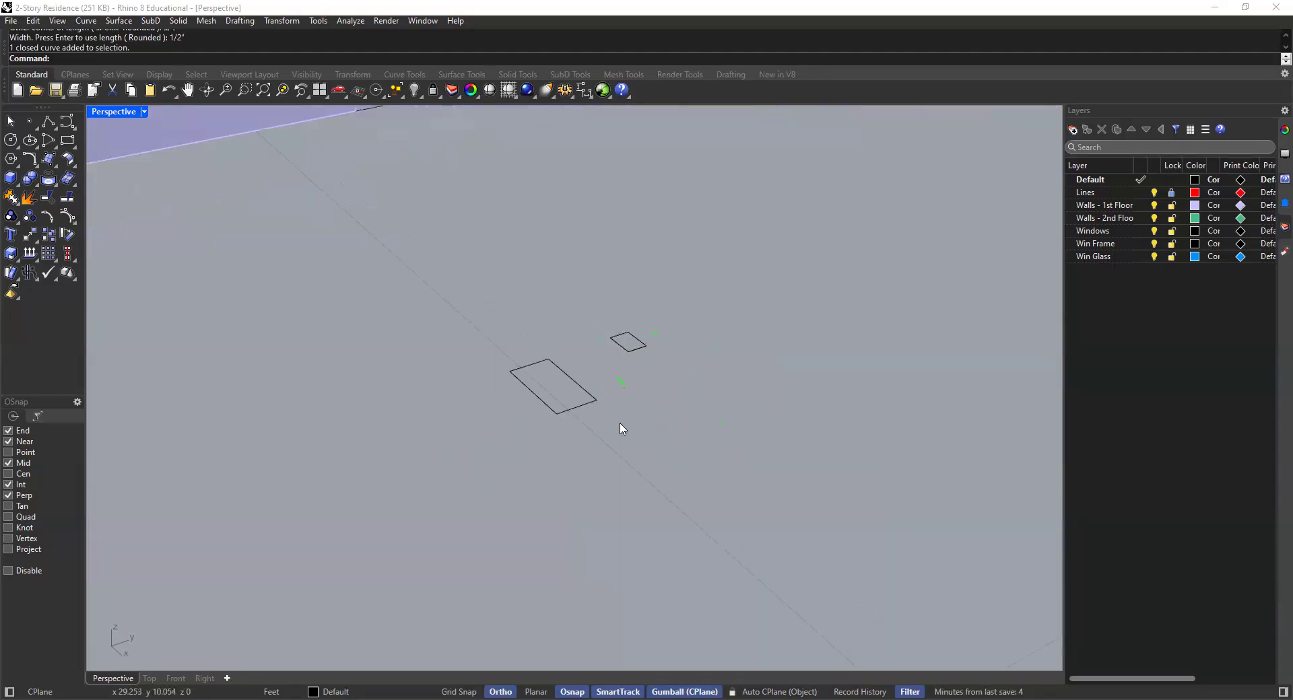
Examine the two small rectangles up close and their location relative to the window wall
left_click(621, 344)
left_click(621, 350)
left_click(494, 330)
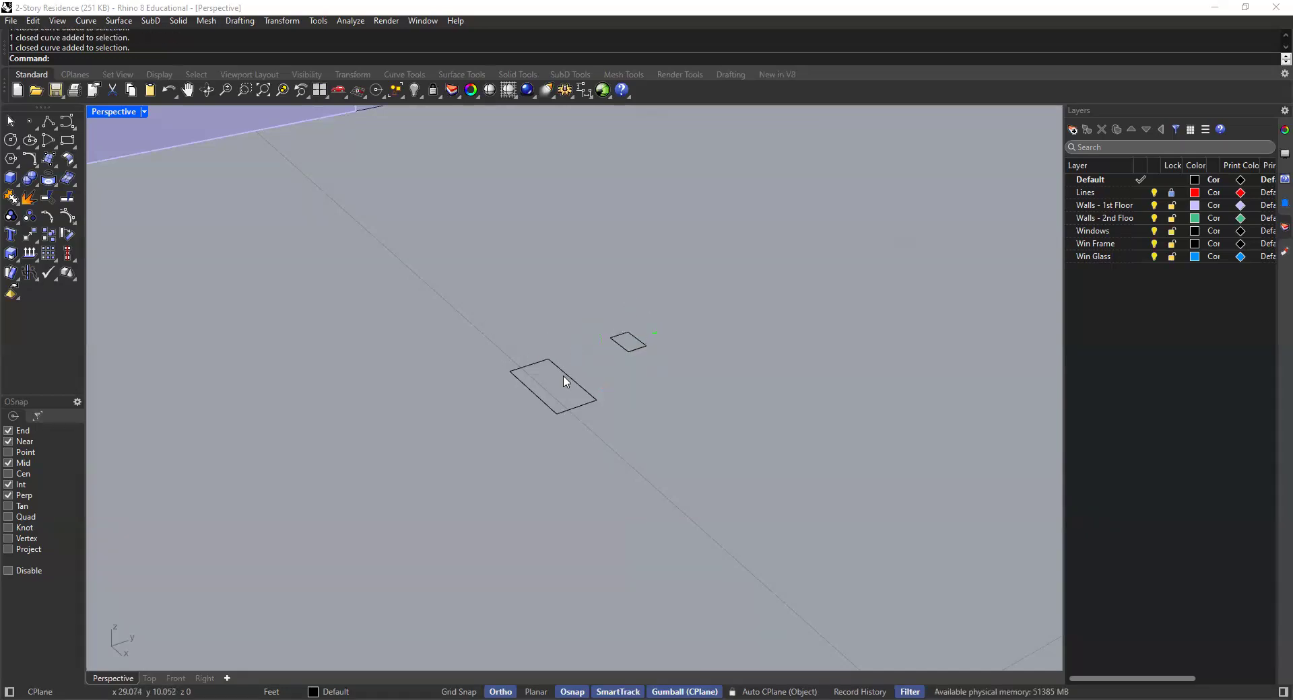
scroll(565, 379, "up", 5)
scroll(565, 379, "down", 10)
scroll(565, 379, "up", 5)
scroll(565, 379, "up", 4)
scroll(565, 379, "down", 4)
mouse_move(566, 379)
right_mouse_down()
mouse_move(524, 387)
mouse_move(586, 375)
mouse_move(531, 375)
mouse_move(578, 369)
mouse_move(559, 399)
right_mouse_up()
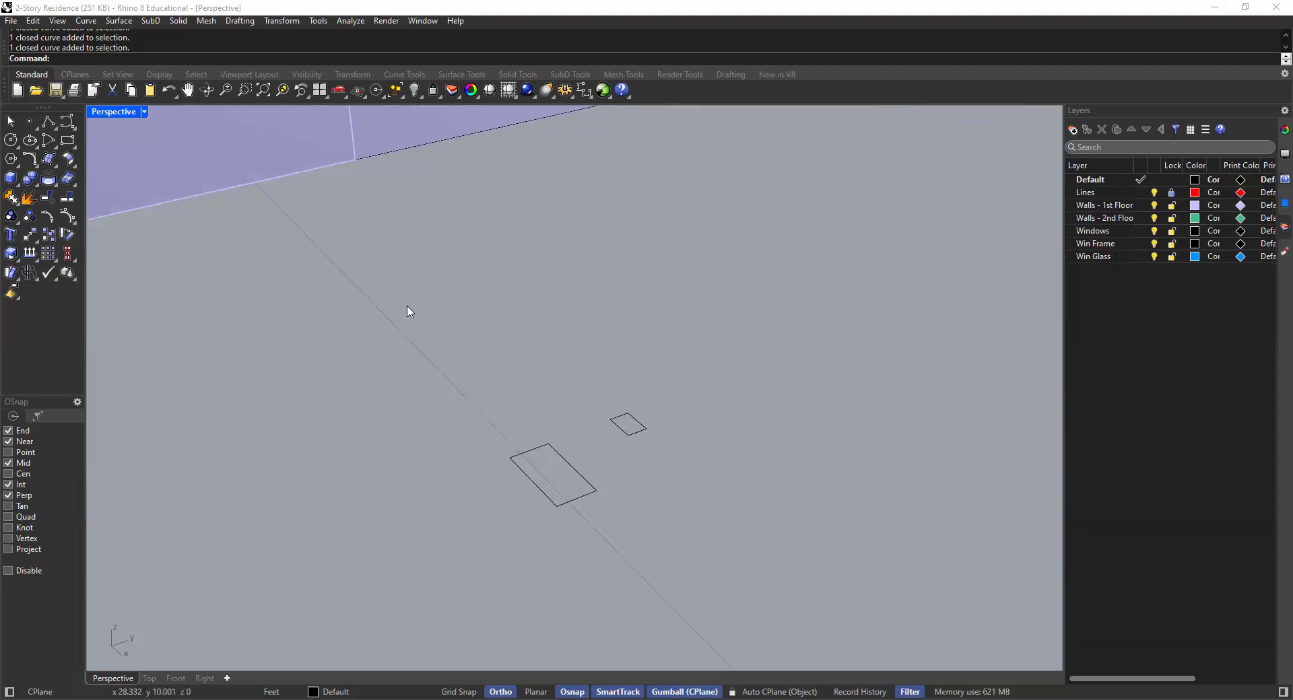
scroll(502, 340, "down", 10)
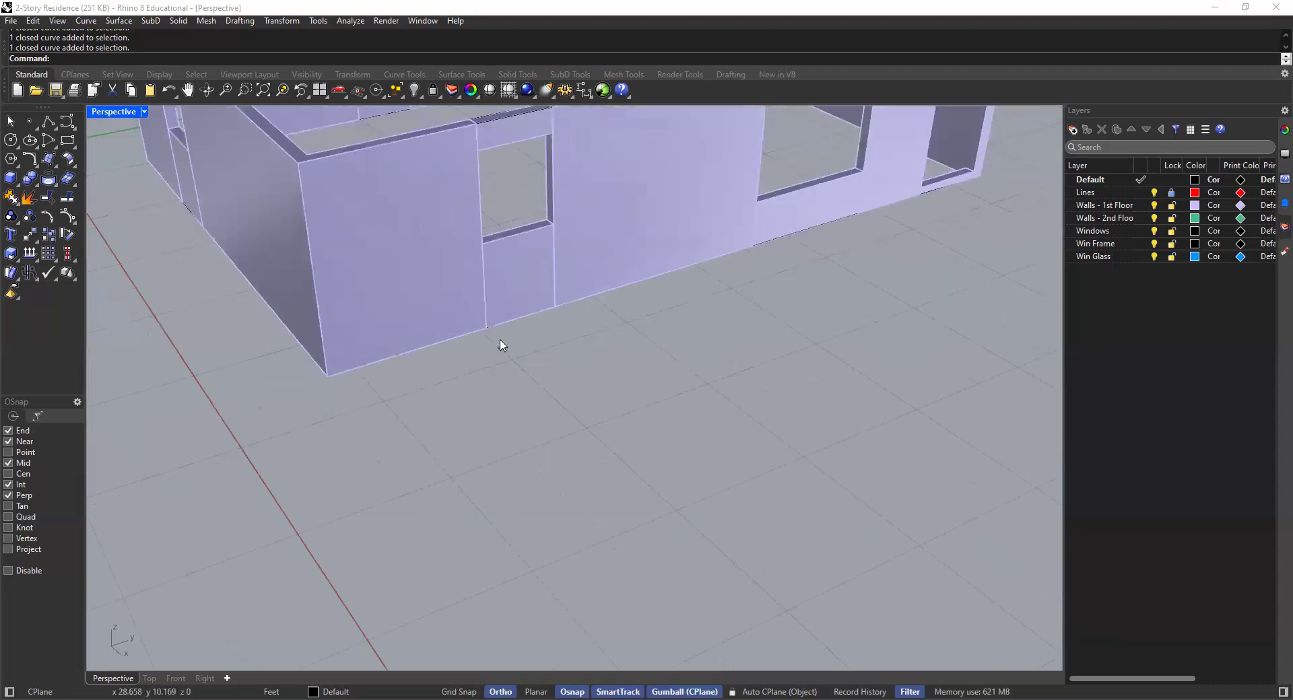
Examine the first-floor and second-floor wall models together and the ground in front of the first floor's small window
scroll(502, 340, "down", 6)
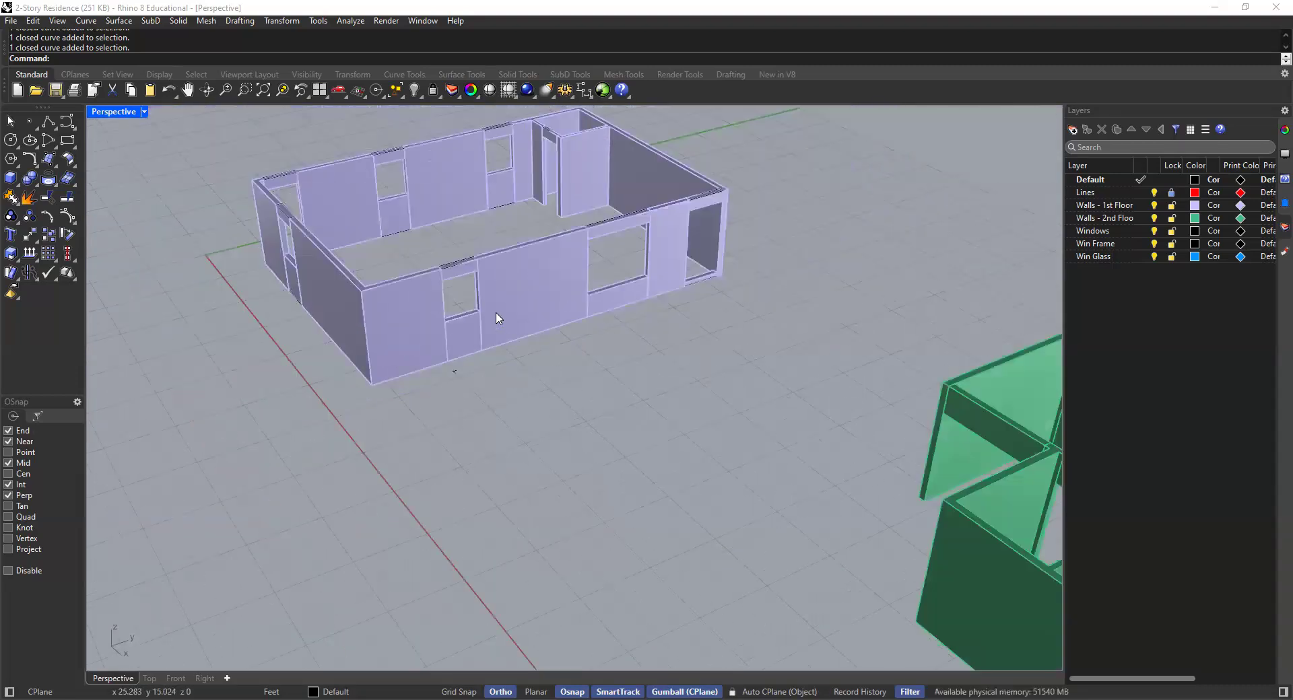
scroll(514, 309, "down", 5)
right_click_drag(721, 324, 384, 350)
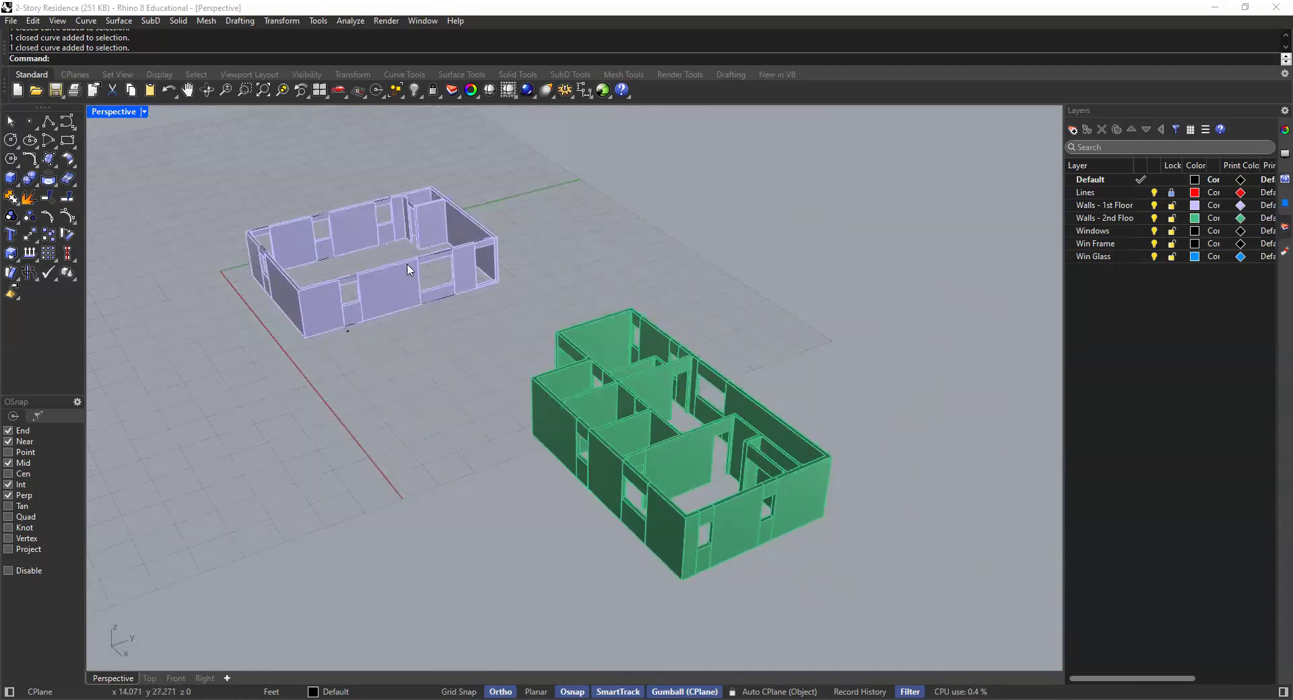
scroll(435, 235, "down", 5)
scroll(426, 255, "up", 8)
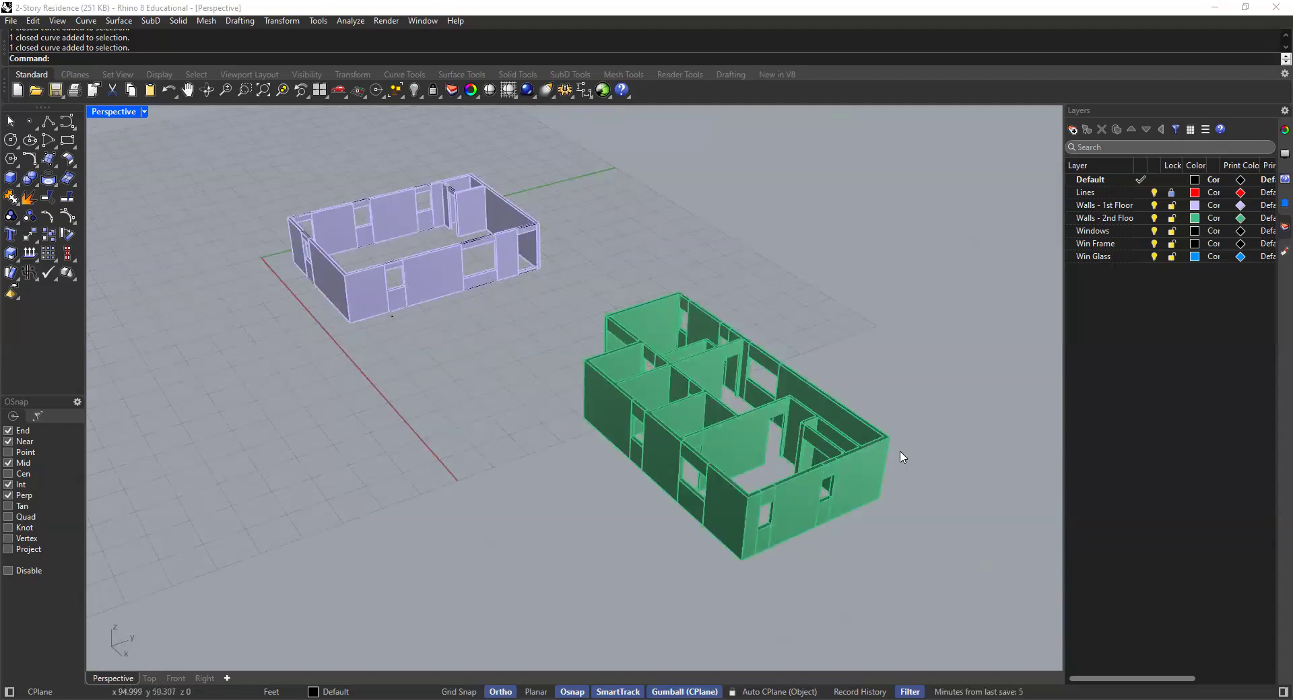
scroll(876, 448, "down", 5)
right_click_drag(877, 448, 613, 346, "shift")
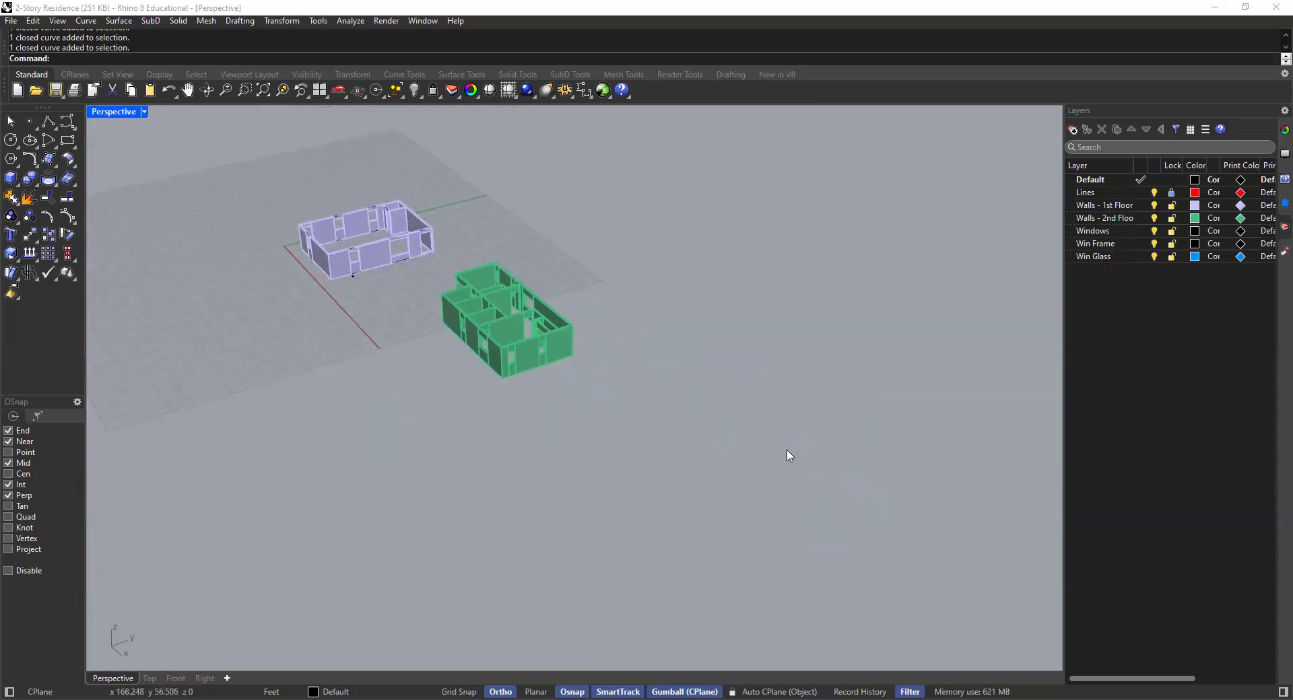
scroll(683, 447, "up", 2)
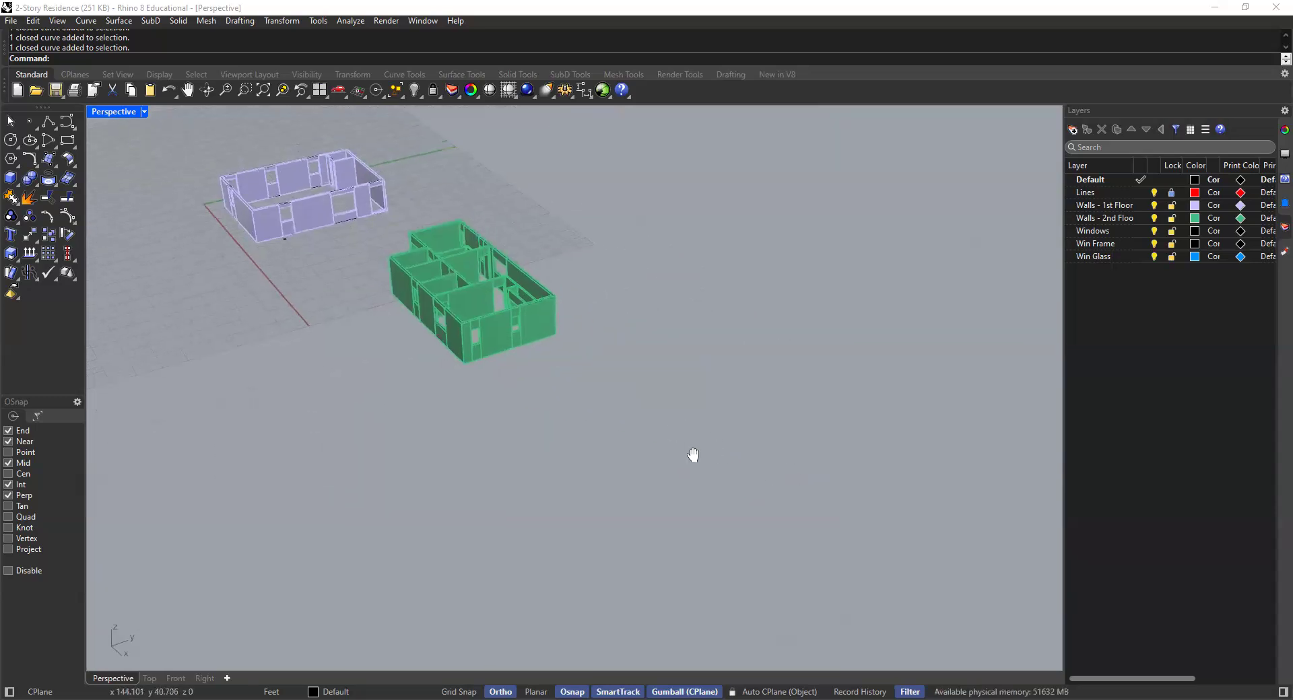
right_click_drag(411, 340, 334, 368)
scroll(276, 380, "up", 8)
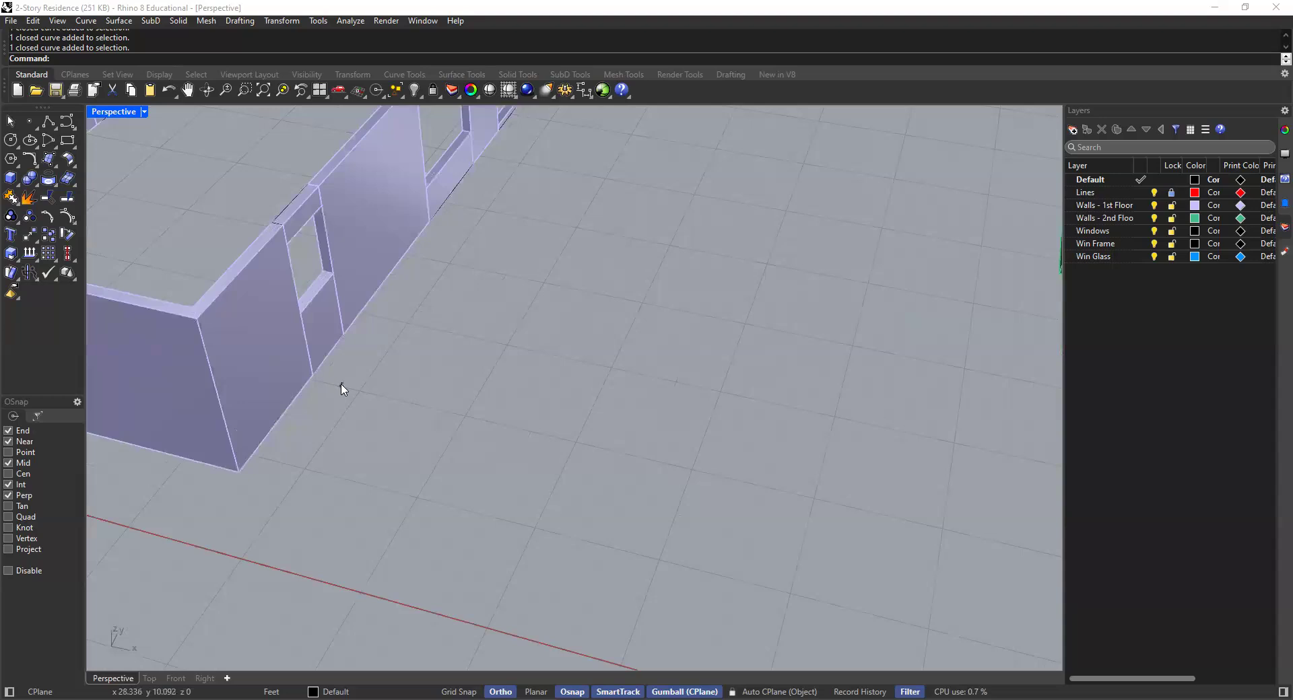
scroll(505, 436, "down", 2)
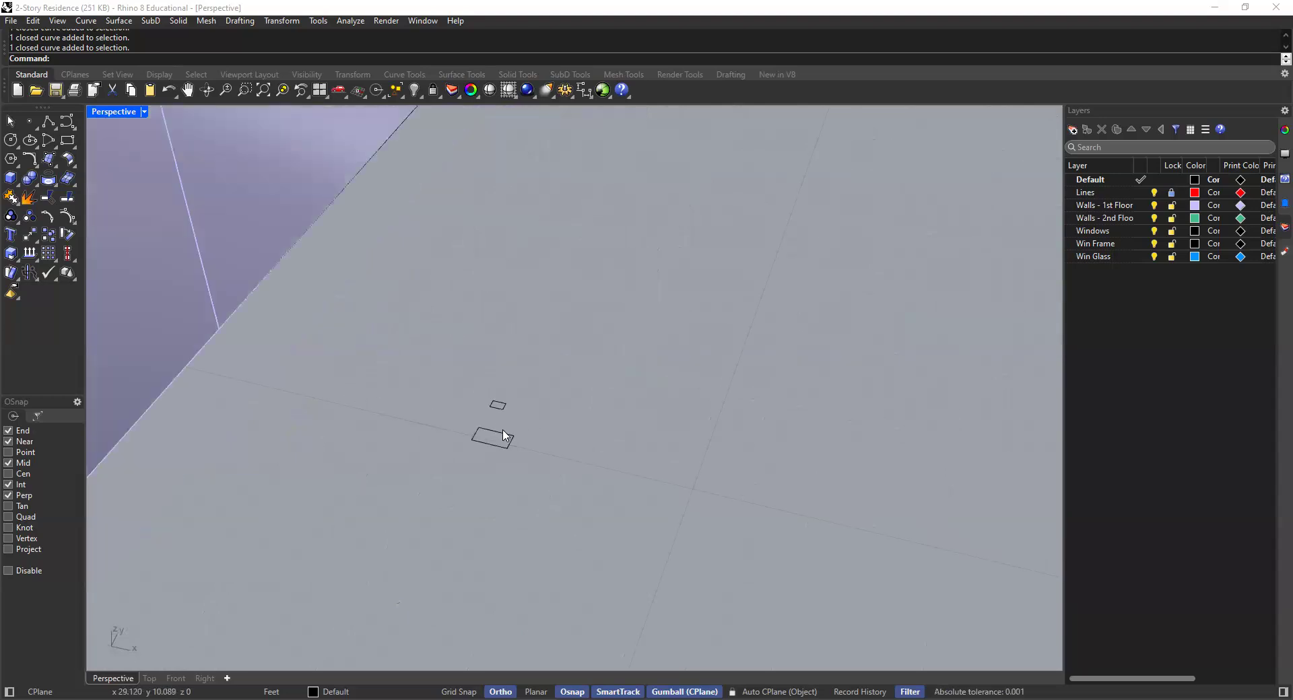
Zoom to the selected 2" by 1" rectangle on the ground below the small window to examine it up close
left_click(499, 437)
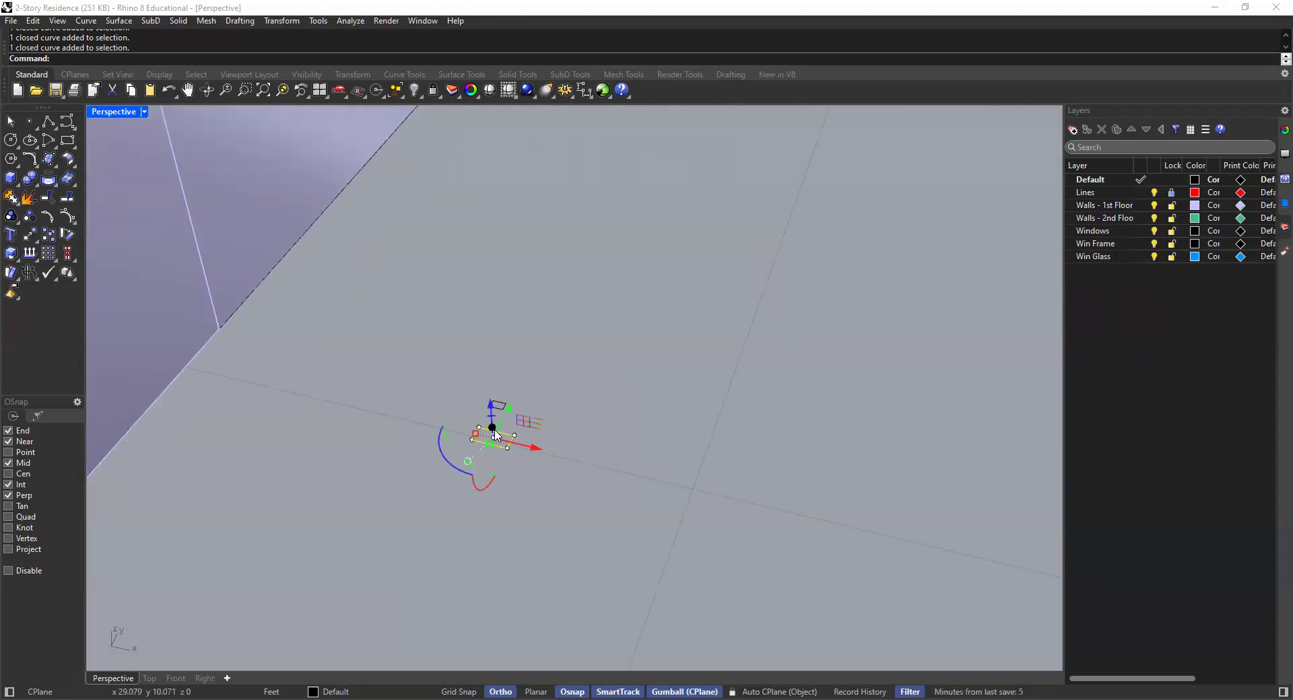
mouse_move(470, 417)
right_mouse_down()
mouse_move(422, 412)
mouse_move(470, 407)
mouse_move(451, 415)
right_mouse_up()
left_click(398, 385)
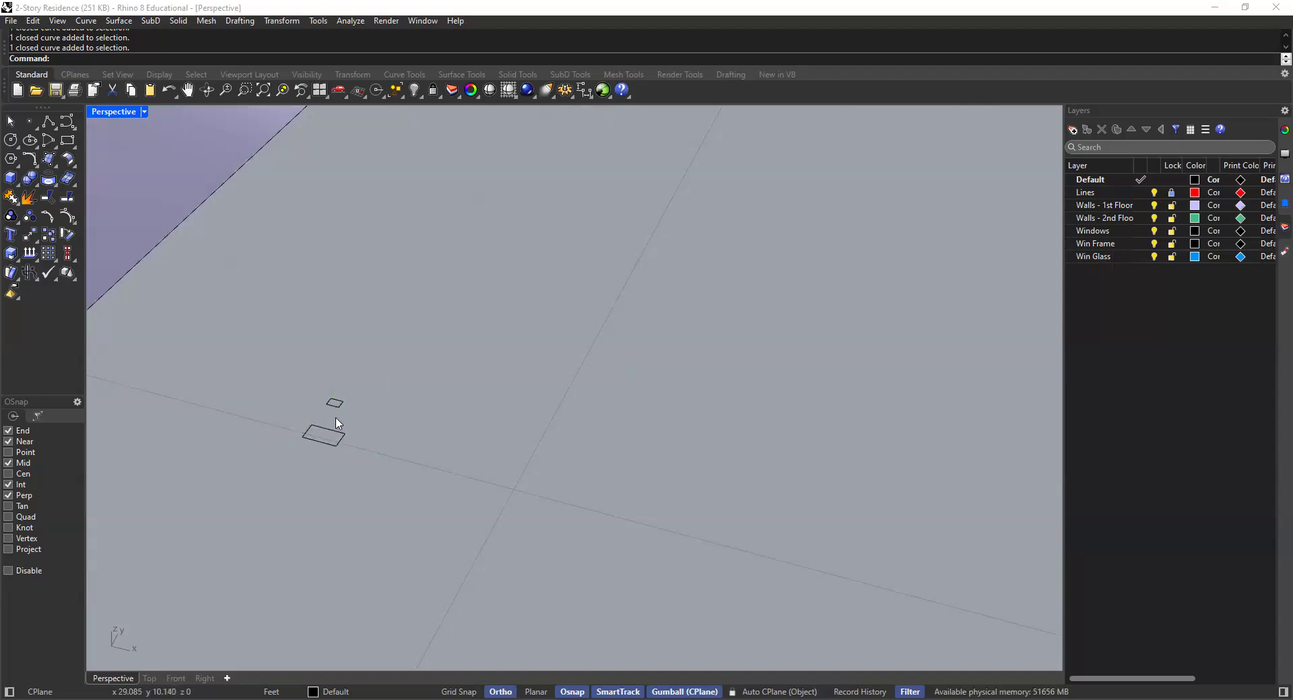
scroll(337, 422, "down", 12)
right_click_drag(331, 430, 364, 430, "shift")
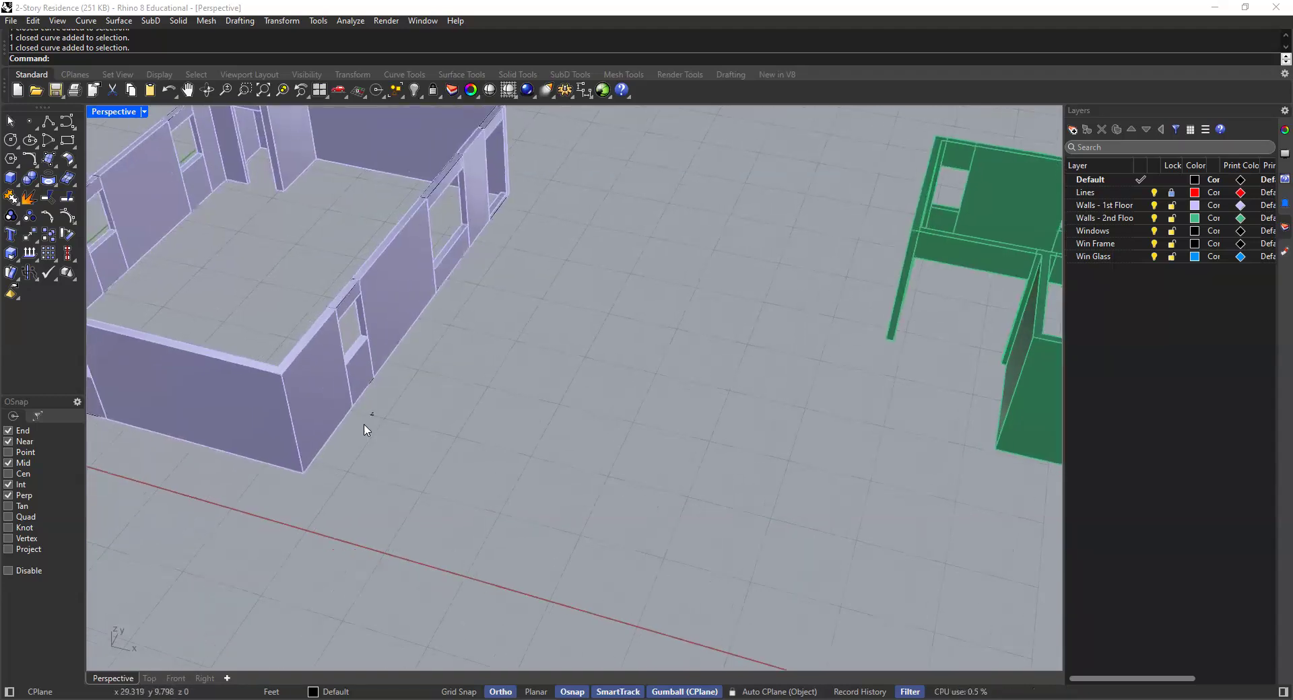
scroll(367, 429, "up", 10)
left_click(395, 386)
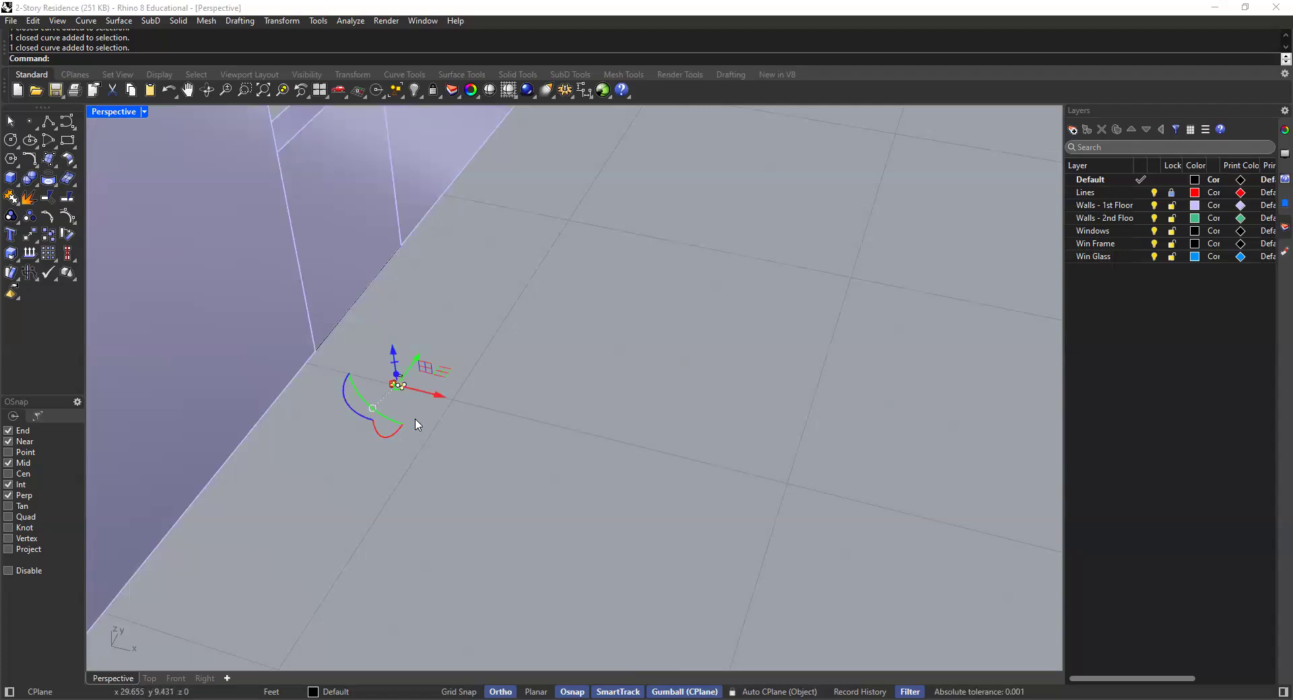
left_click(415, 424)
scroll(396, 396, "up", 3)
left_click(401, 385)
scroll(420, 408, "up", 3)
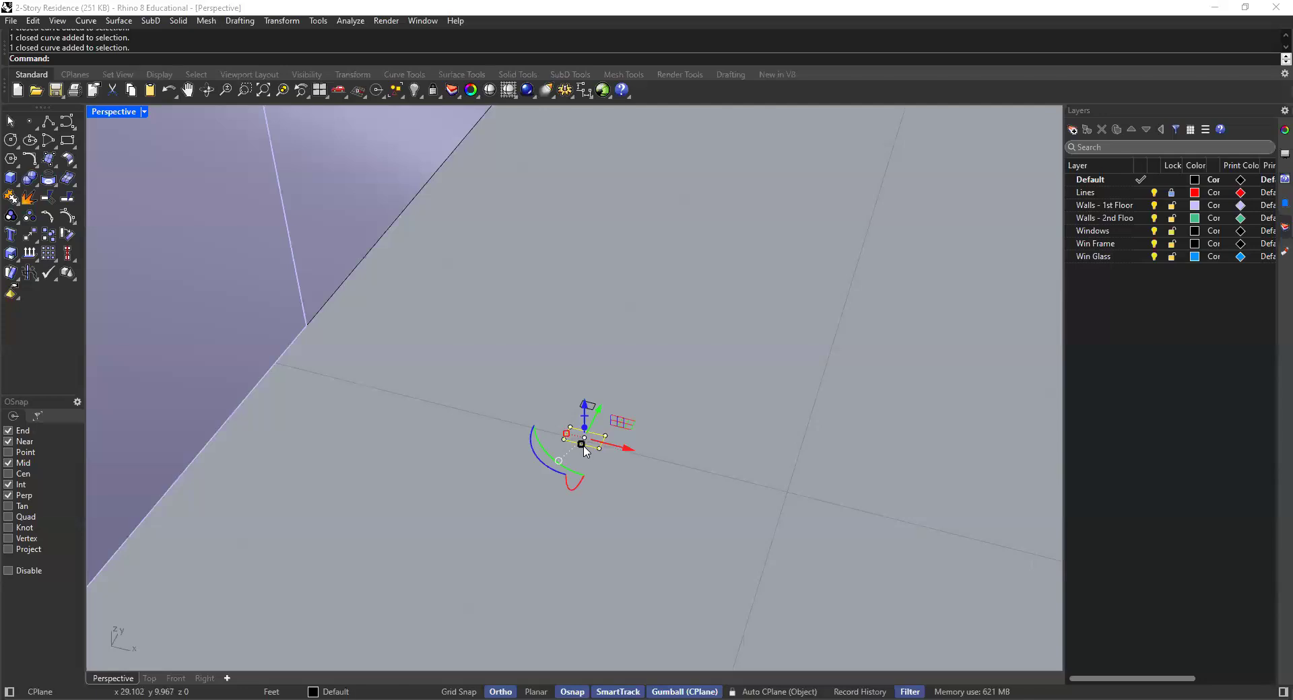
left_click(283, 92)
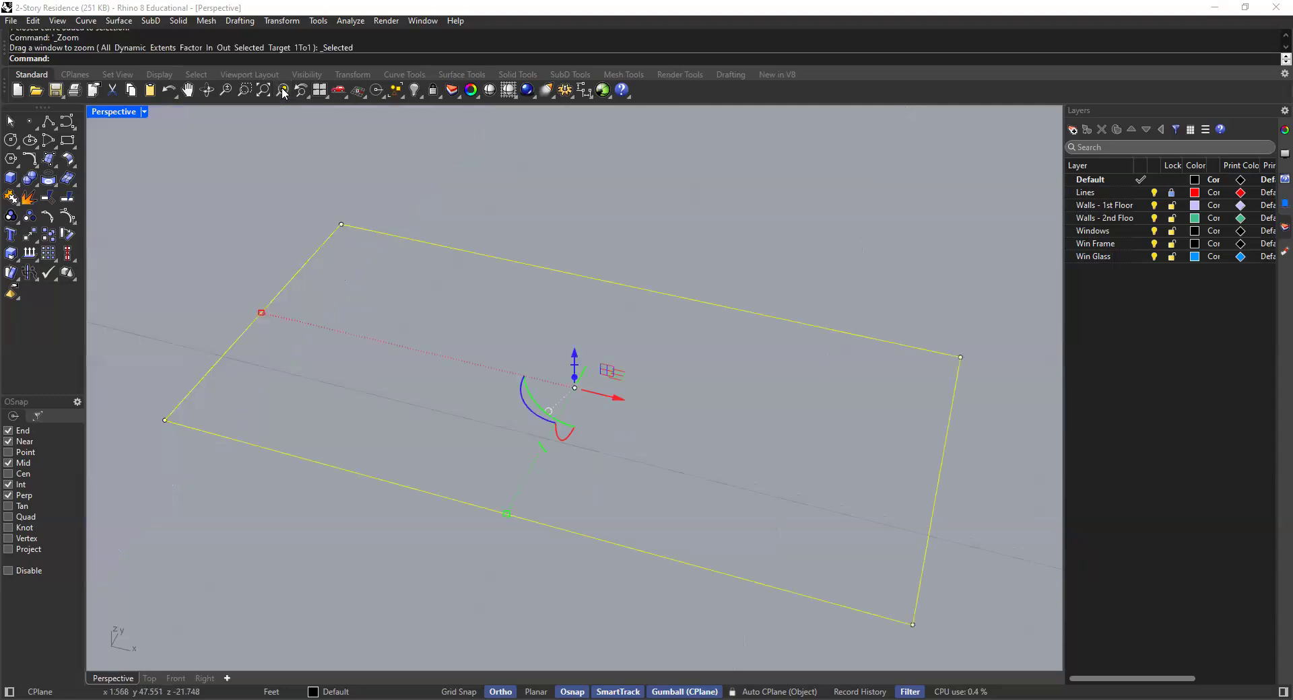
key("Escape")
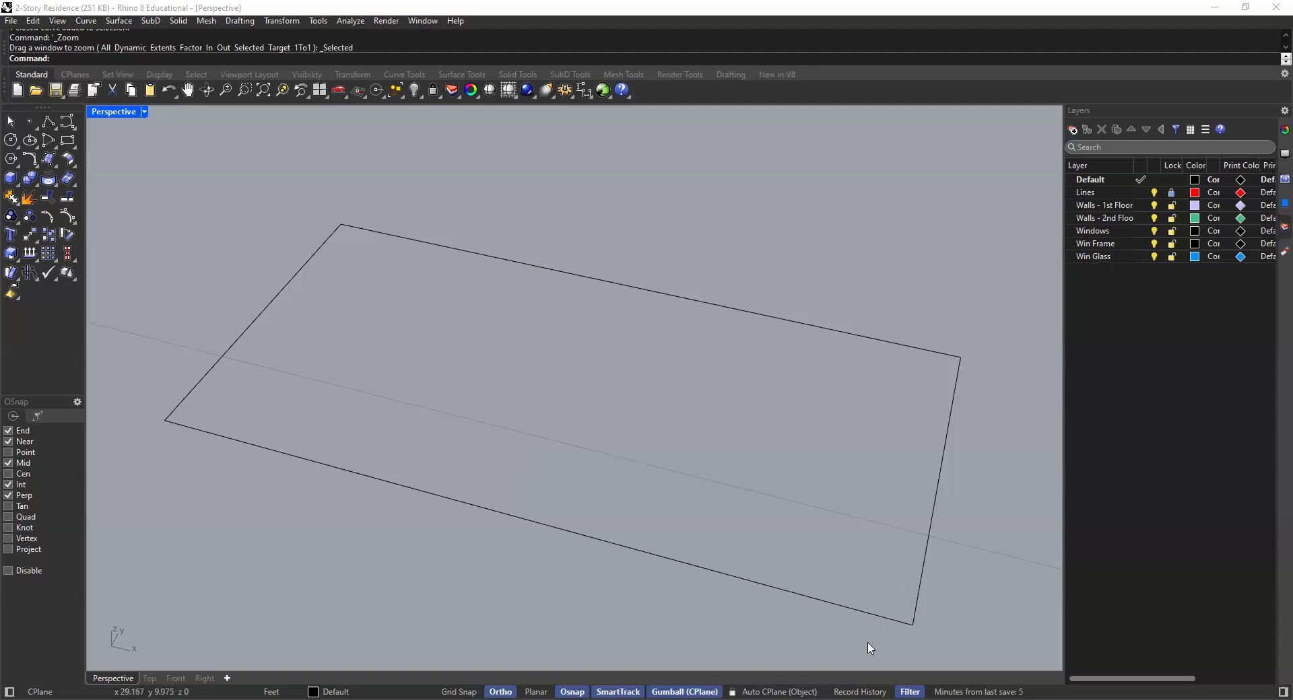
Move the 3/4" by 1/2" rectangle from the midpoint of its facing edge to the midpoint of the larger rectangle's 2" edge
right_click_drag(611, 364, 551, 385)
left_click(737, 292)
right_click_drag(658, 349, 606, 338)
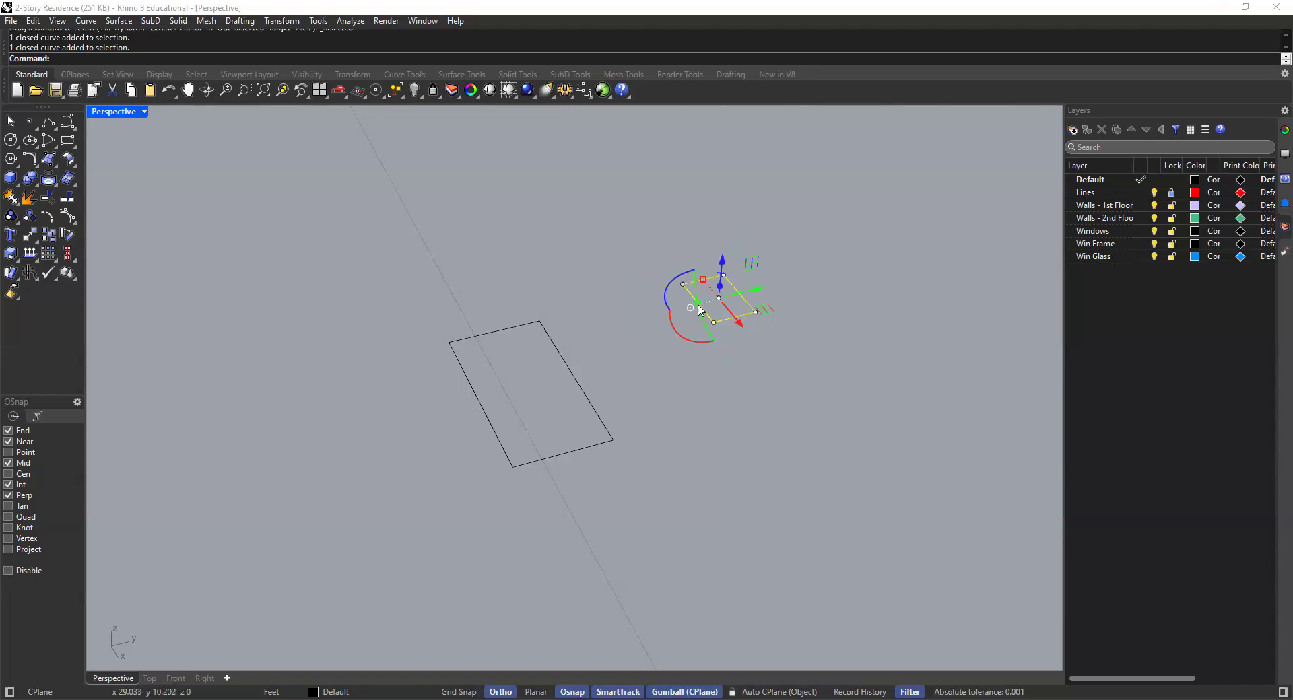
key("BackSpace")
type("e")
key("Return")
key("Escape")
type("Move")
key("Return")
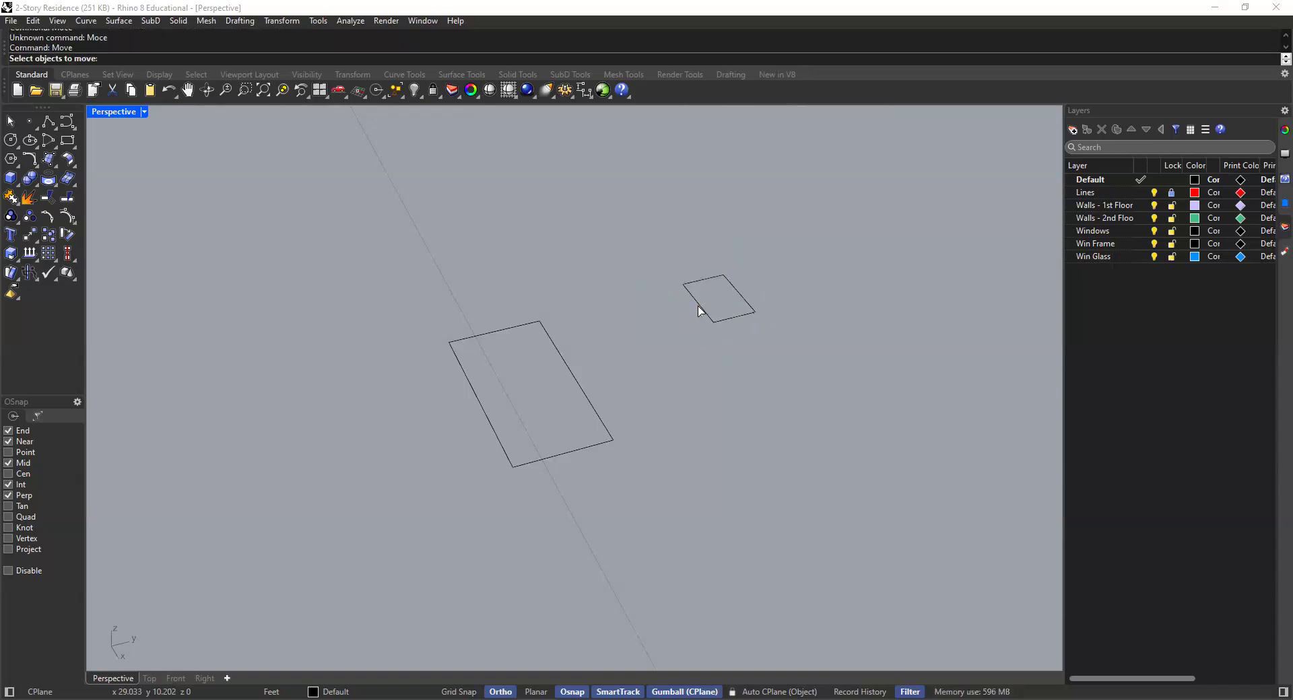
left_click(696, 309)
key("Return")
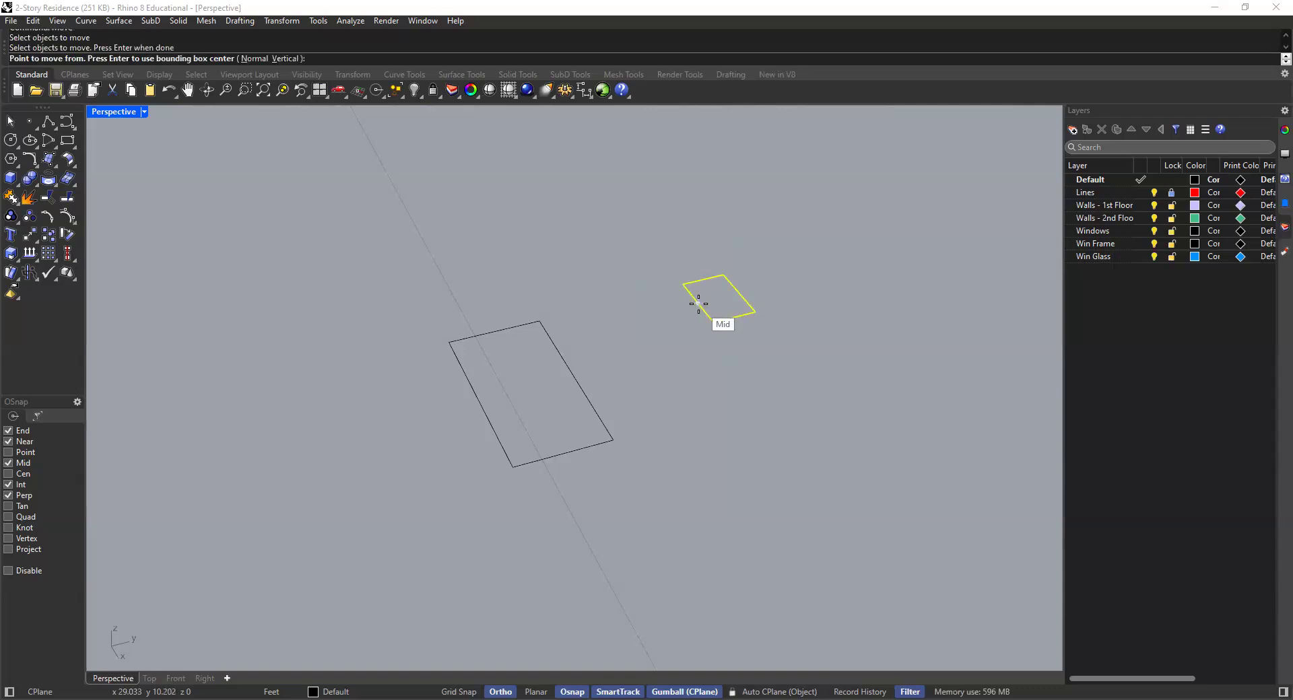
left_click(699, 304)
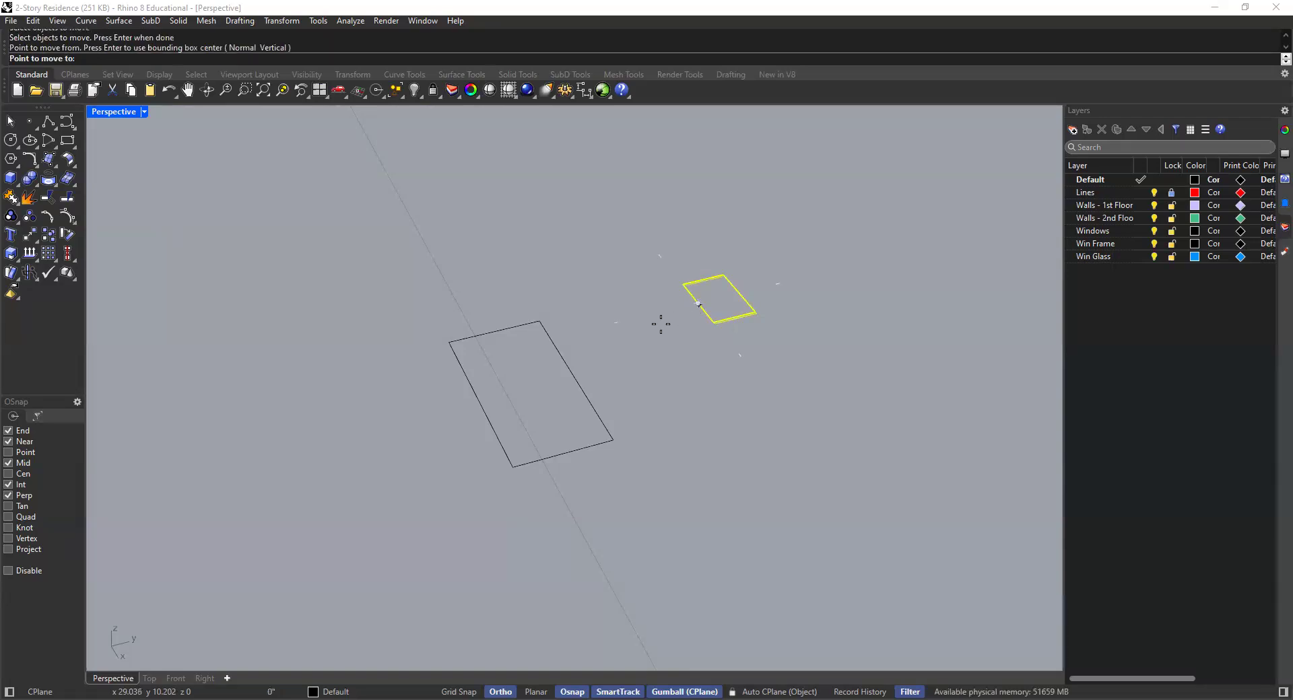
left_click(576, 379)
scroll(538, 354, "down", 3)
scroll(554, 338, "up", 6)
Examine the second-floor walls and openings, and the pair of profile rectangles in front of the first-floor wall
left_click_drag(578, 328, 524, 395)
scroll(601, 300, "down", 10)
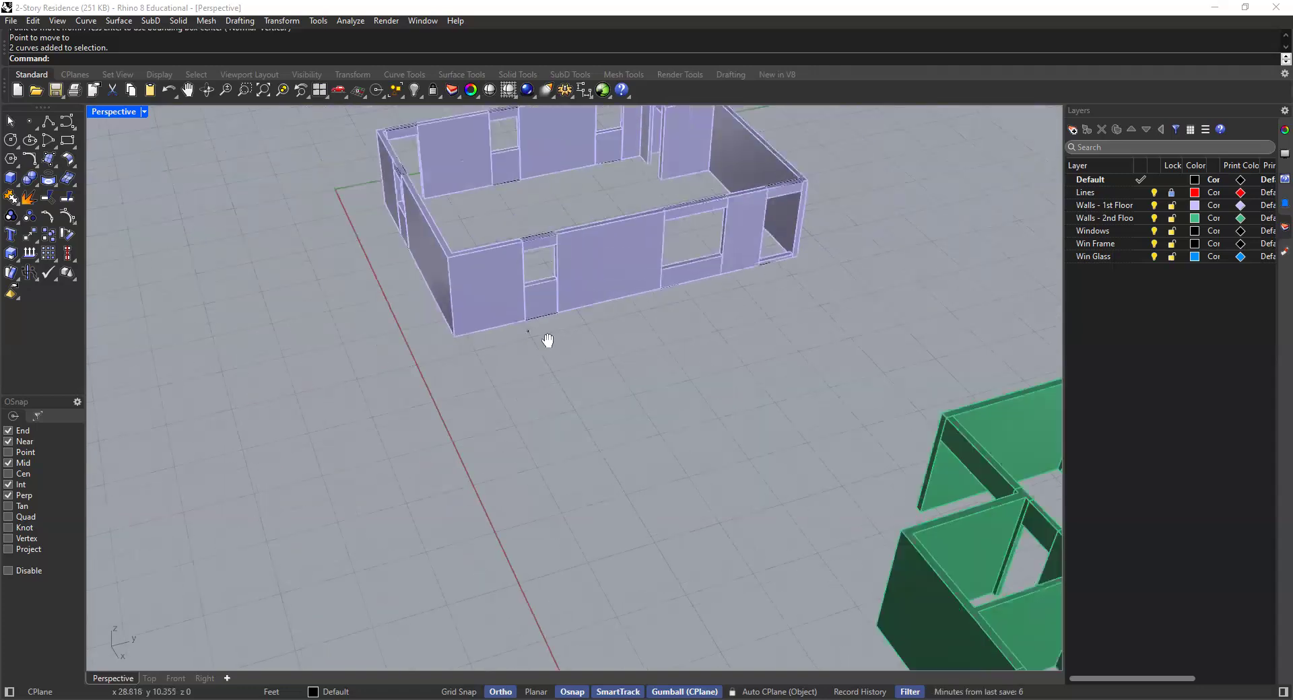
right_click_drag(548, 340, 464, 317, "shift")
scroll(464, 317, "down", 4)
right_click_drag(626, 345, 548, 326, "shift")
right_click_drag(391, 347, 447, 317)
scroll(886, 474, "up", 5)
right_click_drag(886, 475, 683, 445, "shift")
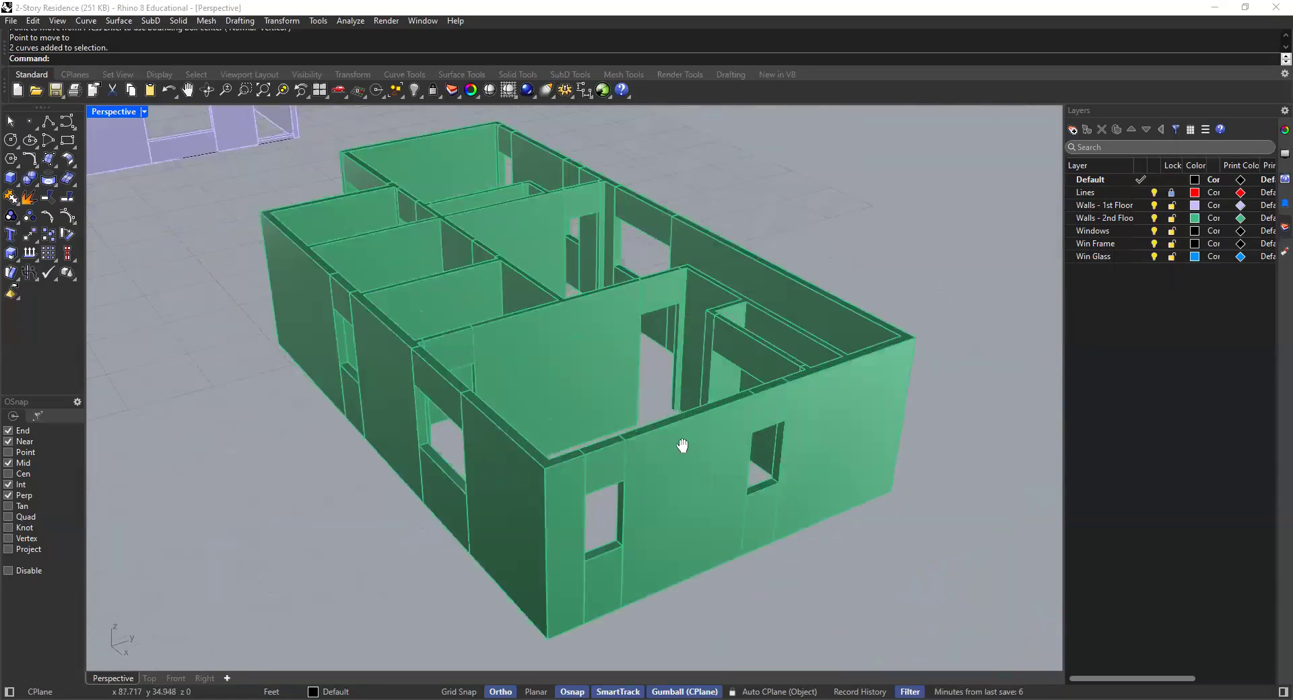
scroll(682, 446, "up", 10)
right_click_drag(566, 272, 581, 369)
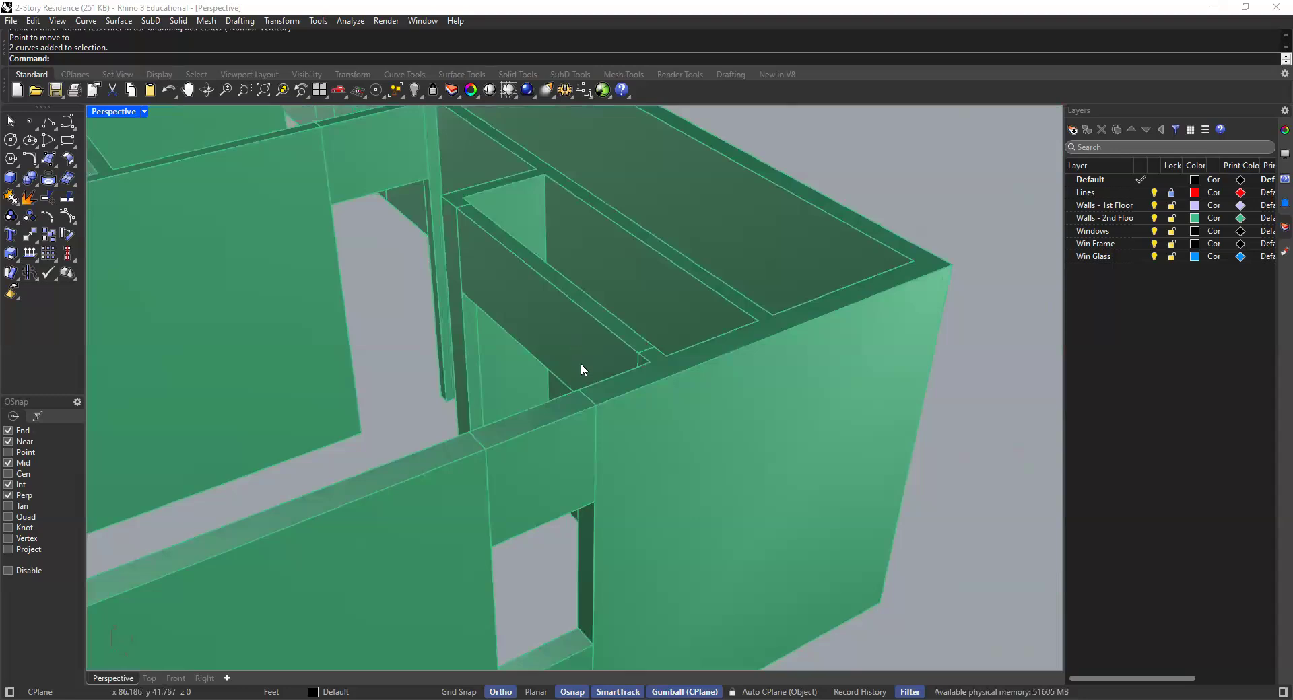
scroll(580, 369, "down", 10)
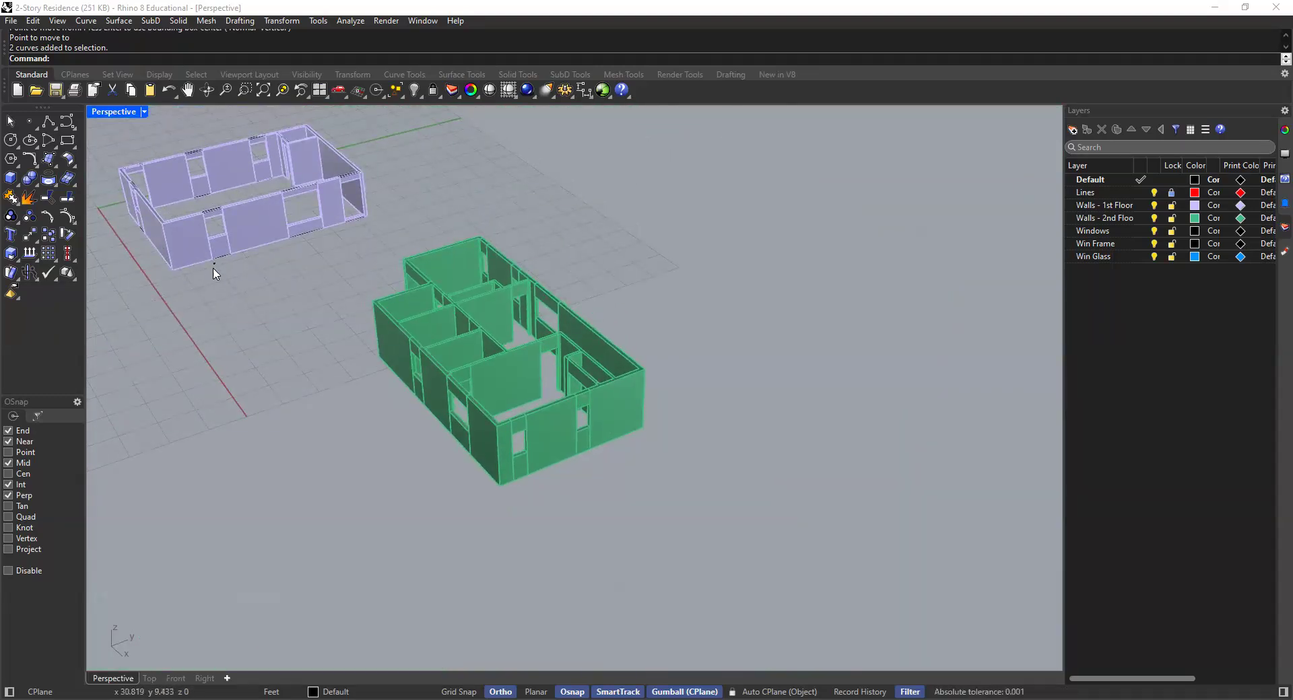
scroll(209, 267, "up", 15)
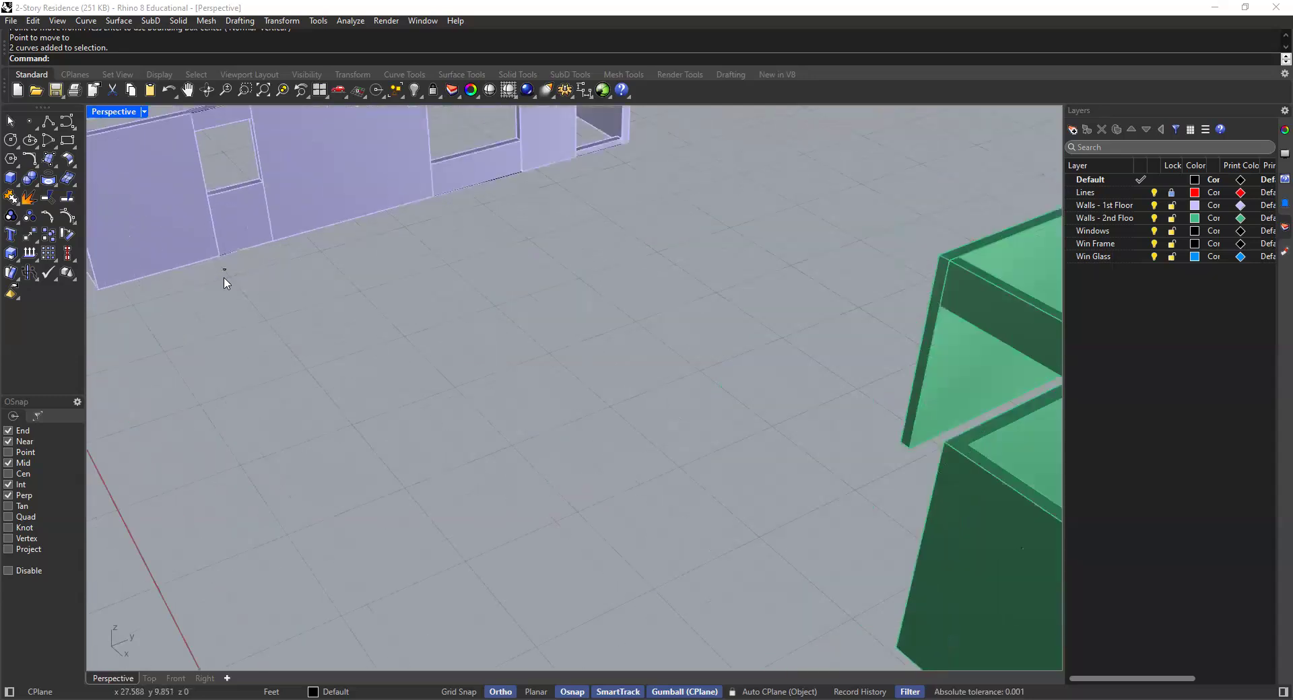
scroll(320, 236, "down", 15)
left_click_drag(389, 201, 303, 303)
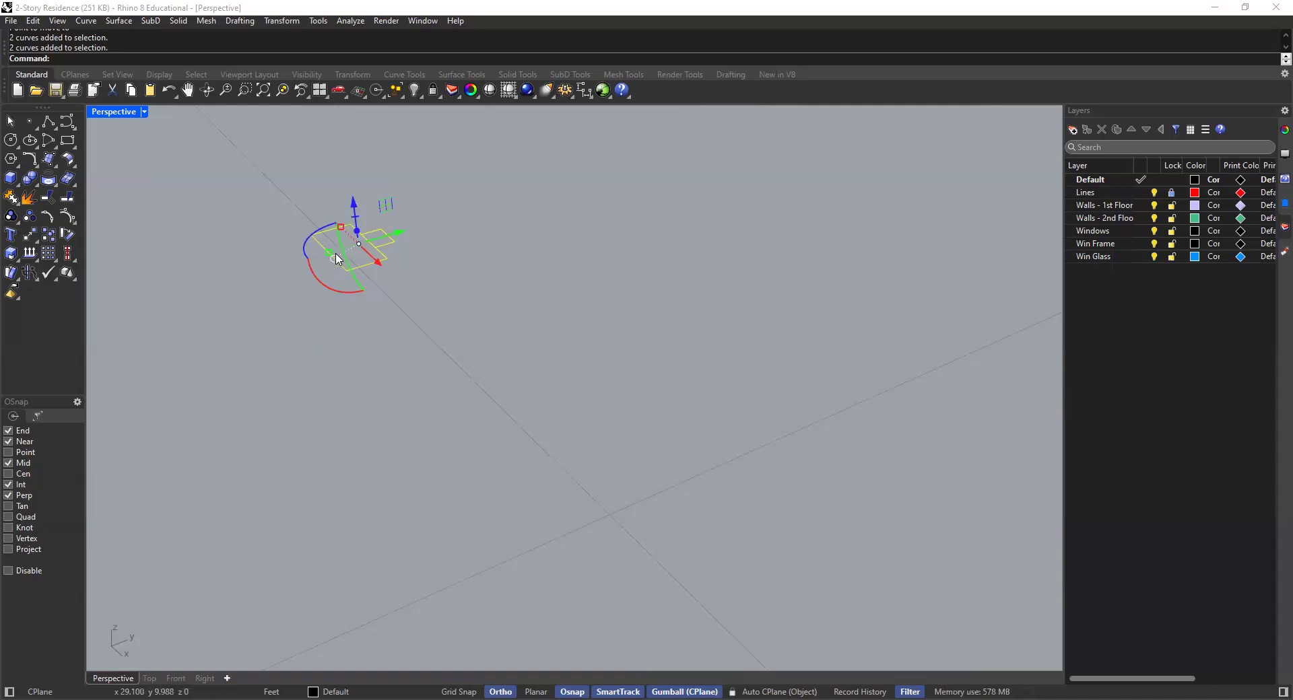
scroll(335, 254, "up", 15)
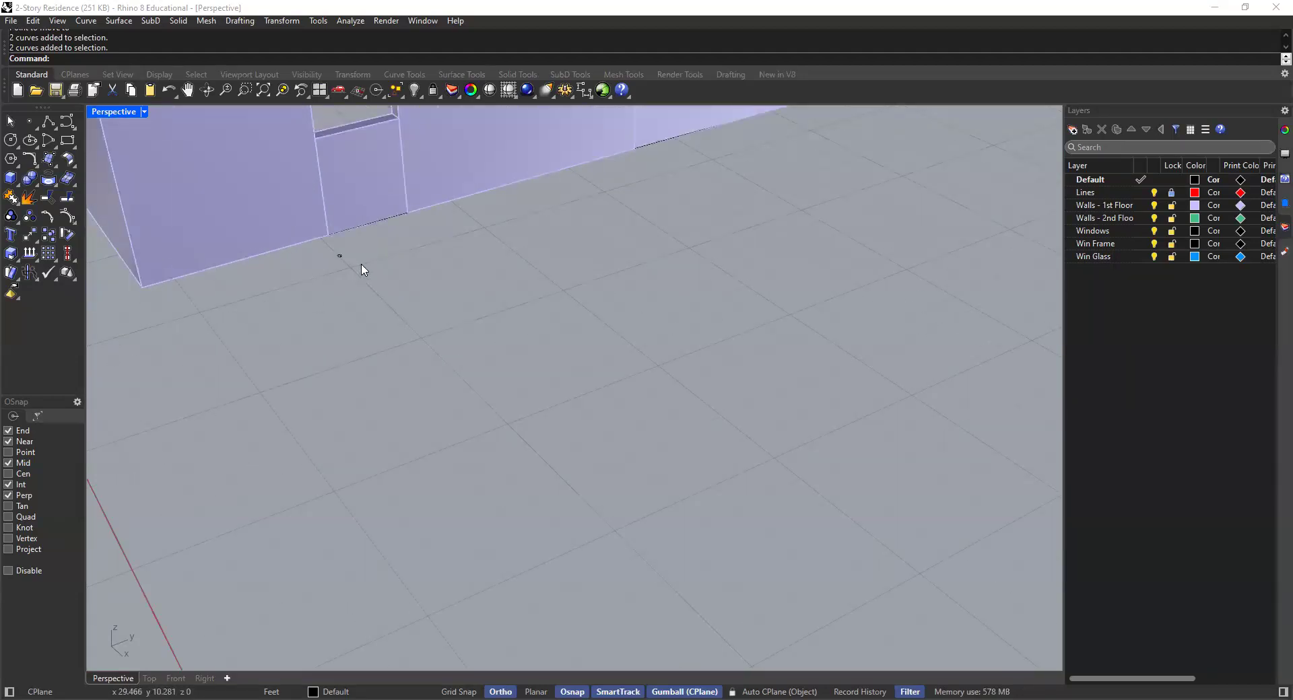
right_click_drag(357, 277, 128, 266, "shift")
Zoom to the selected second-floor walls, and view them together with the first-floor walls
left_click_drag(886, 355, 512, 635)
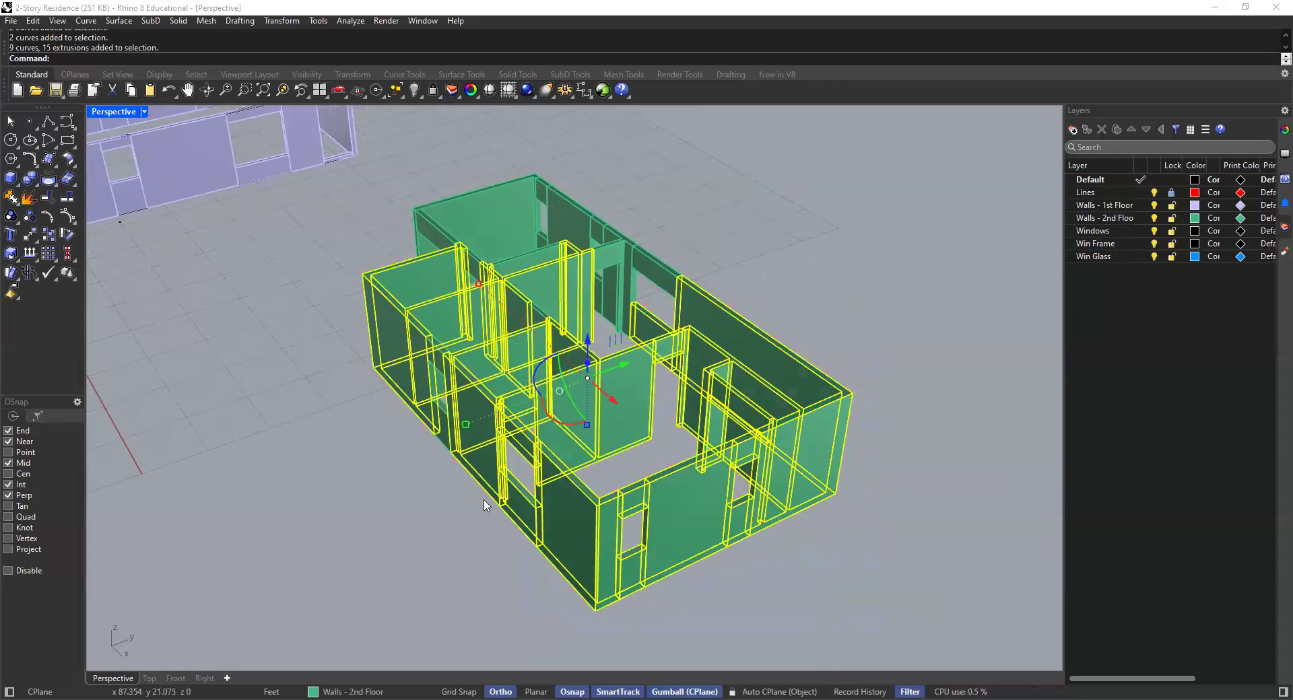
left_click(282, 91)
left_click(747, 268)
right_click_drag(687, 296, 634, 270, "shift")
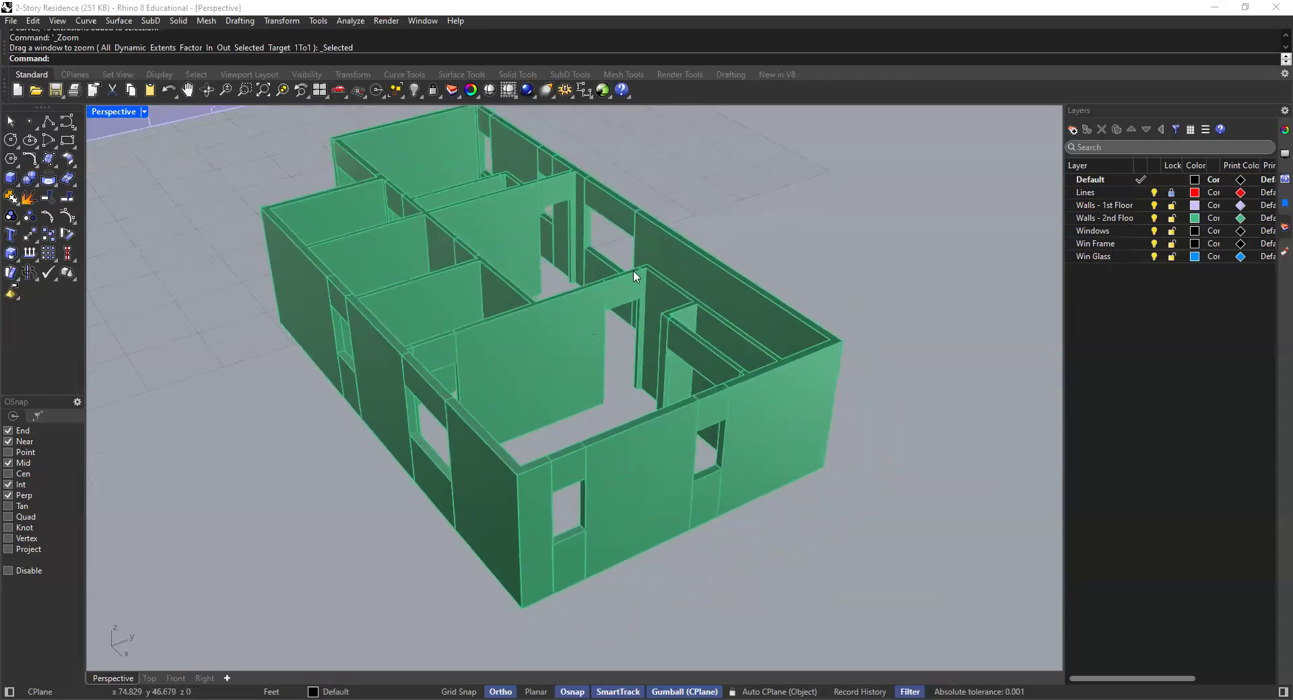
mouse_move(705, 413)
right_mouse_down()
mouse_move(612, 378)
mouse_move(718, 350)
mouse_move(745, 398)
mouse_move(685, 402)
mouse_move(707, 403)
right_mouse_up()
scroll(709, 404, "down", 10)
scroll(710, 342, "up", 3)
right_click_drag(553, 273, 663, 336, "shift")
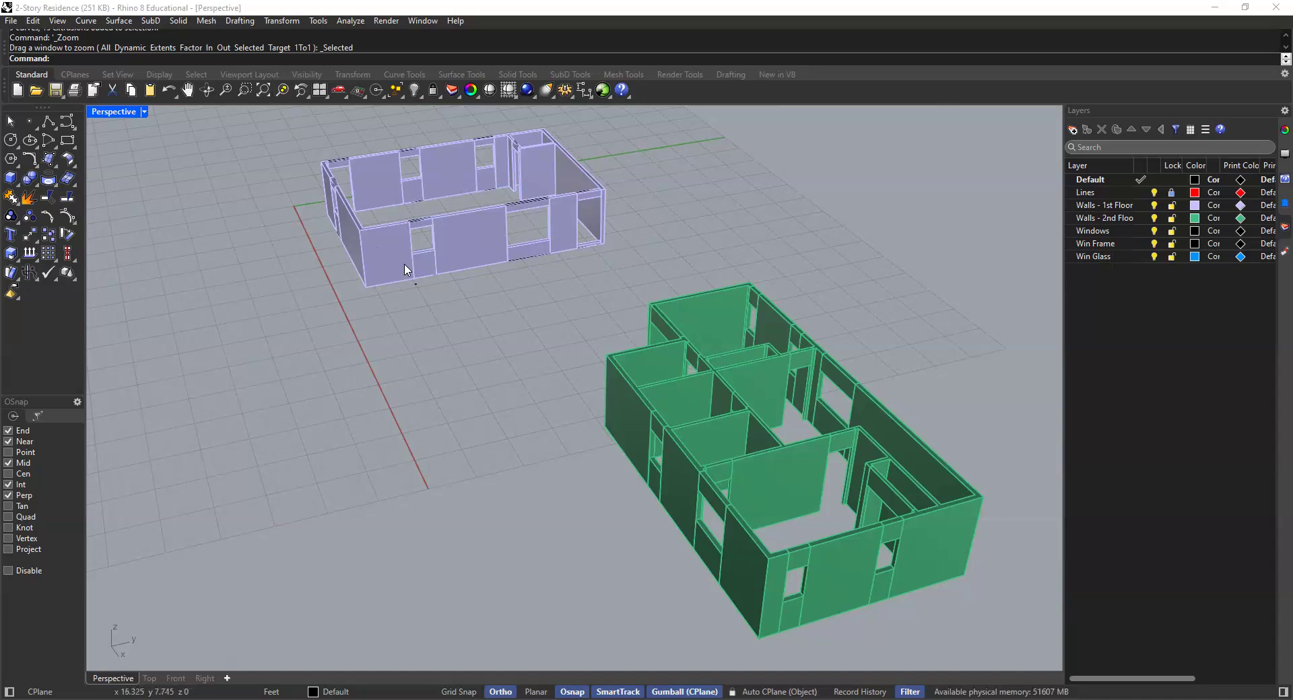
Zoom to the selected profile rectangles and the wall pieces around the small window in the long front wall
left_click(404, 294)
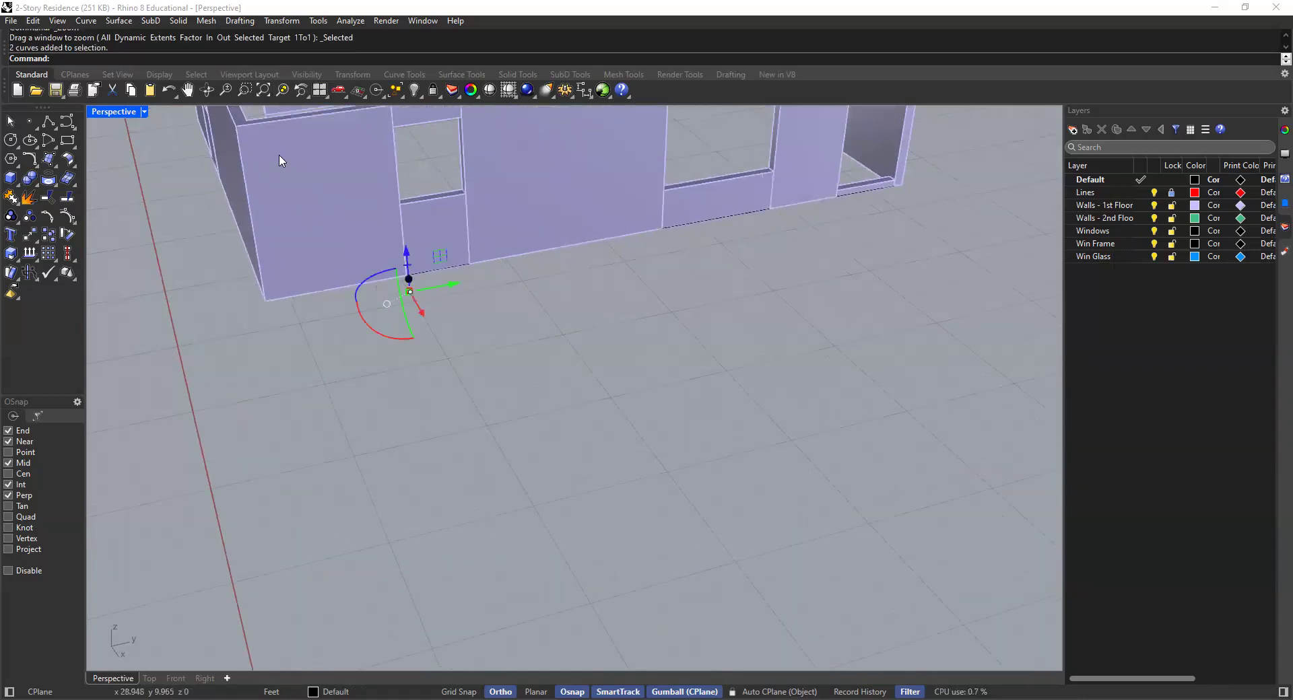
left_click(418, 233, "shift")
left_click(350, 215, "shift")
left_click(485, 168, "shift")
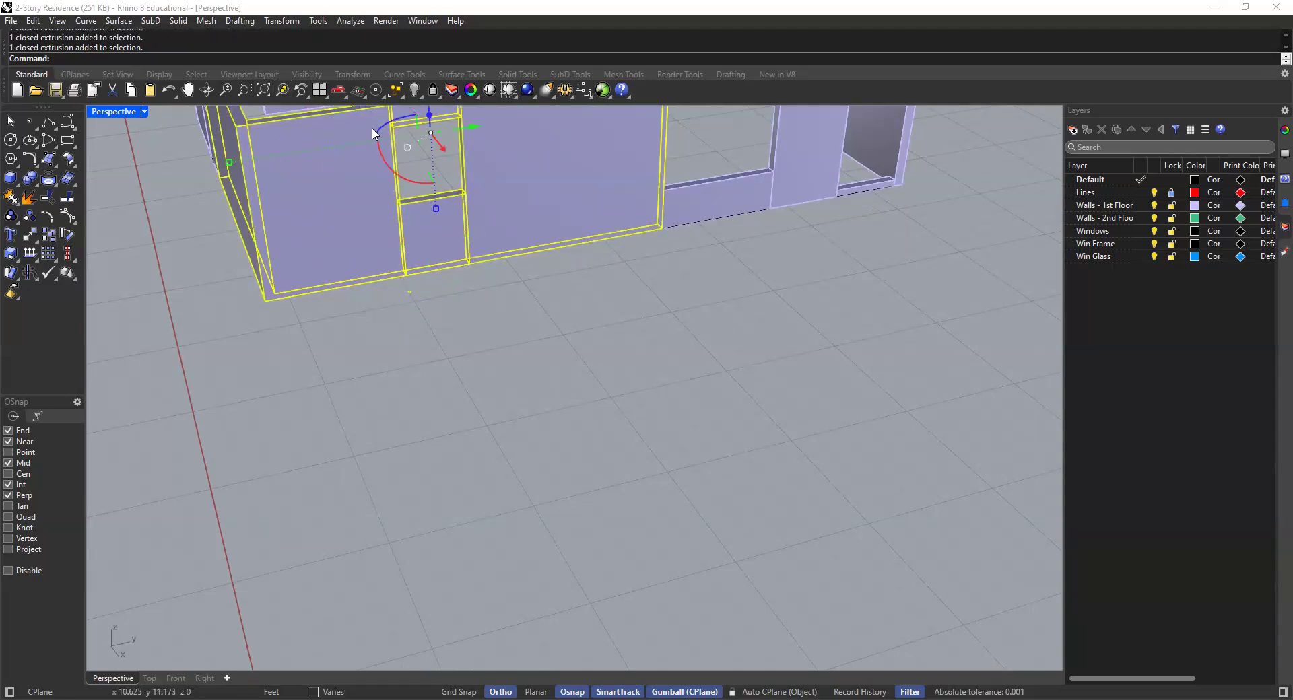
left_click(283, 91)
scroll(514, 350, "up", 3)
scroll(511, 347, "up", 2)
right_click_drag(511, 346, 404, 394)
key("Escape")
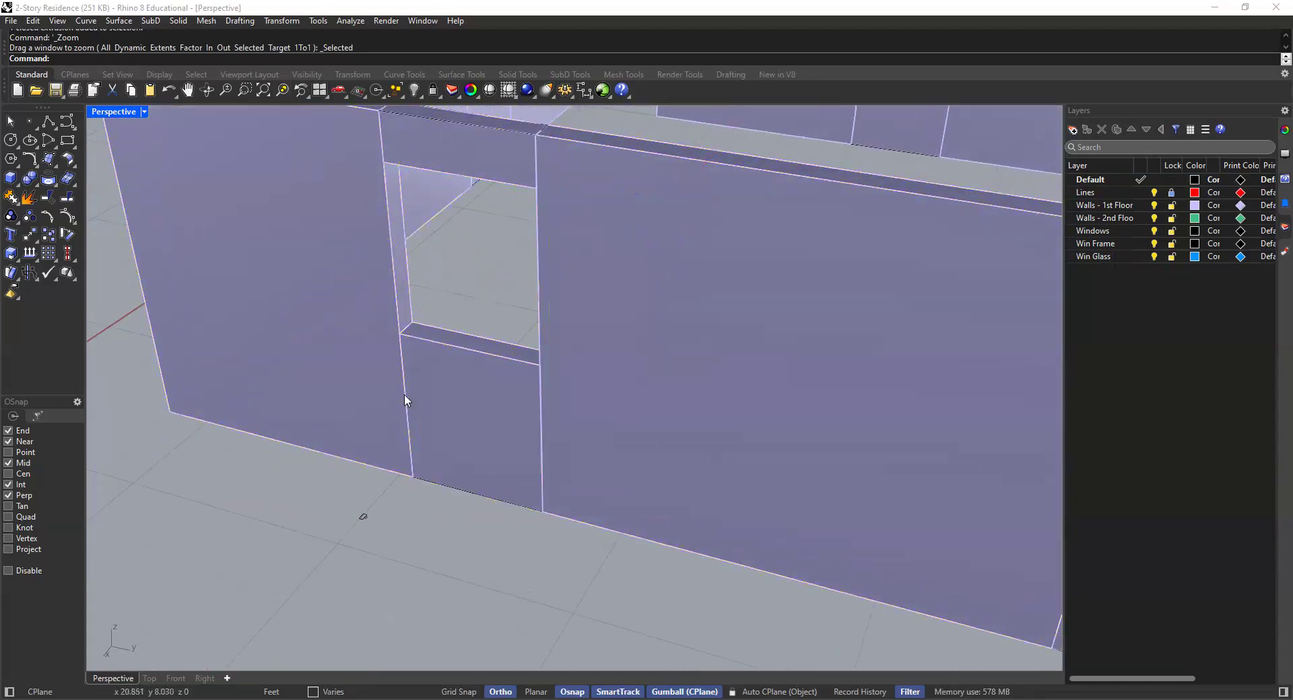
Draw a 1/4" quarter arc centred on the rectangles' junction corner, from the small rectangle's edge midpoint to the larger rectangle's edge
scroll(321, 587, "up", 10)
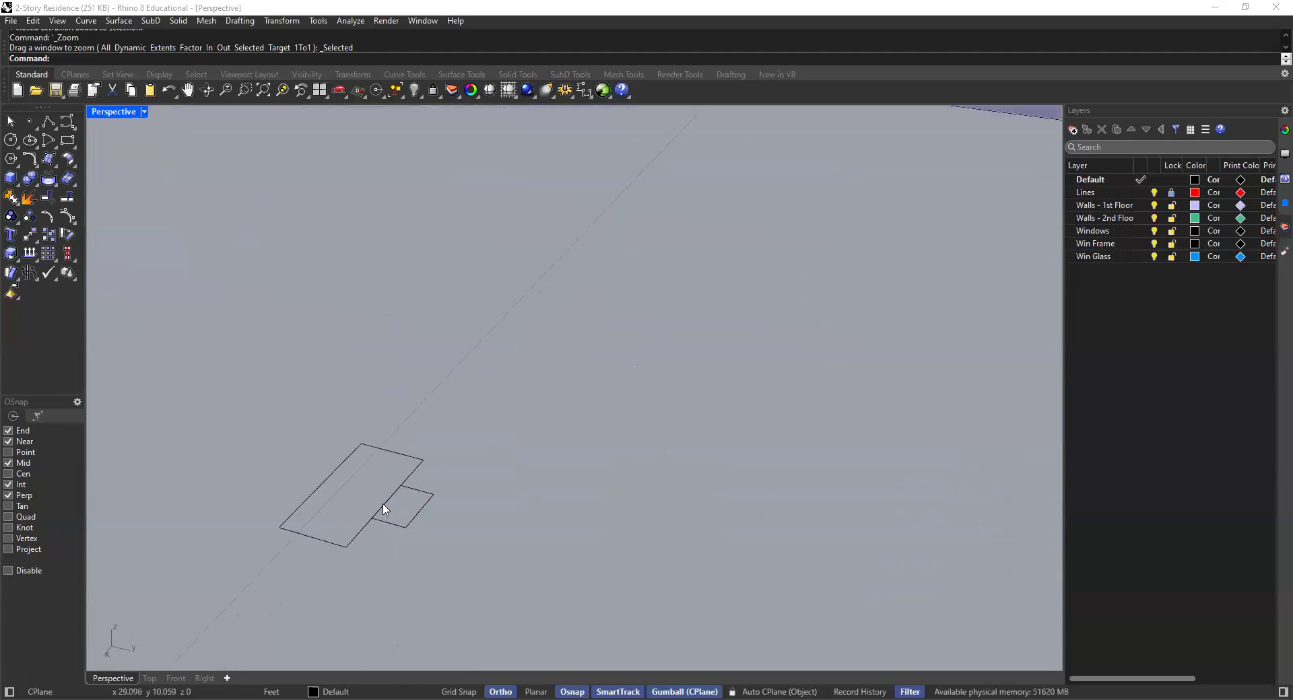
left_click(422, 497)
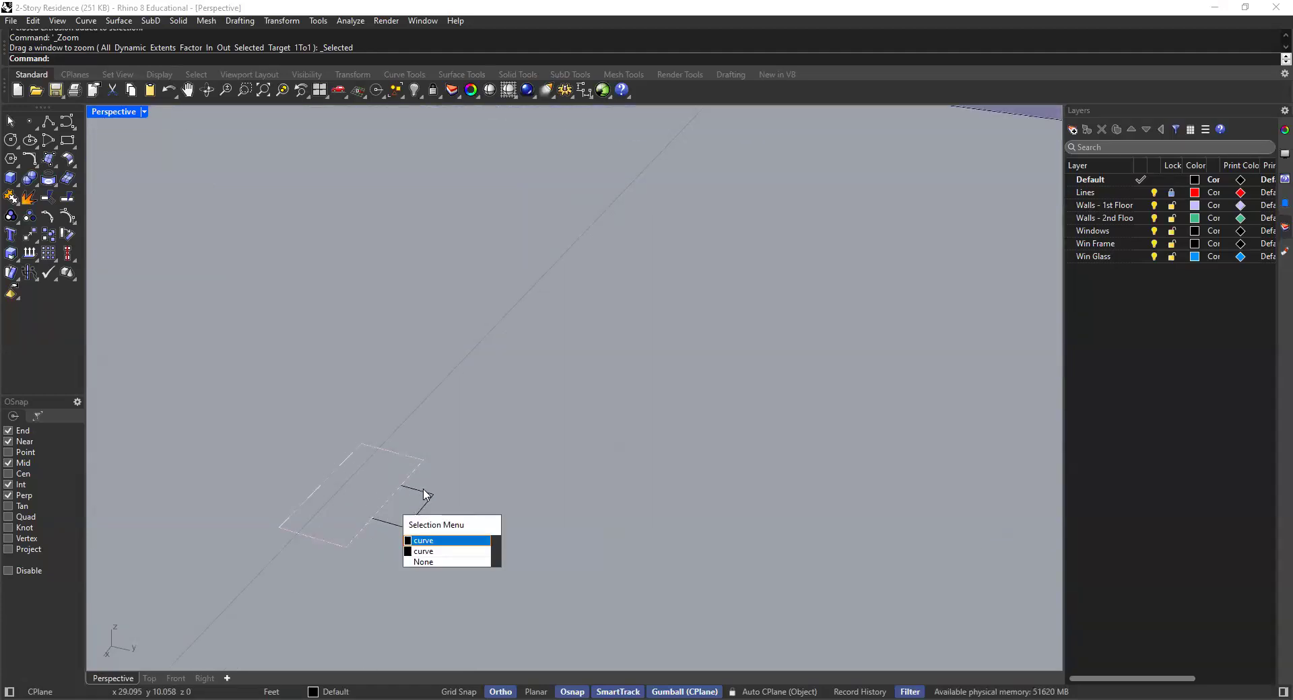
left_click(441, 443)
right_click_drag(340, 531, 465, 460, "shift")
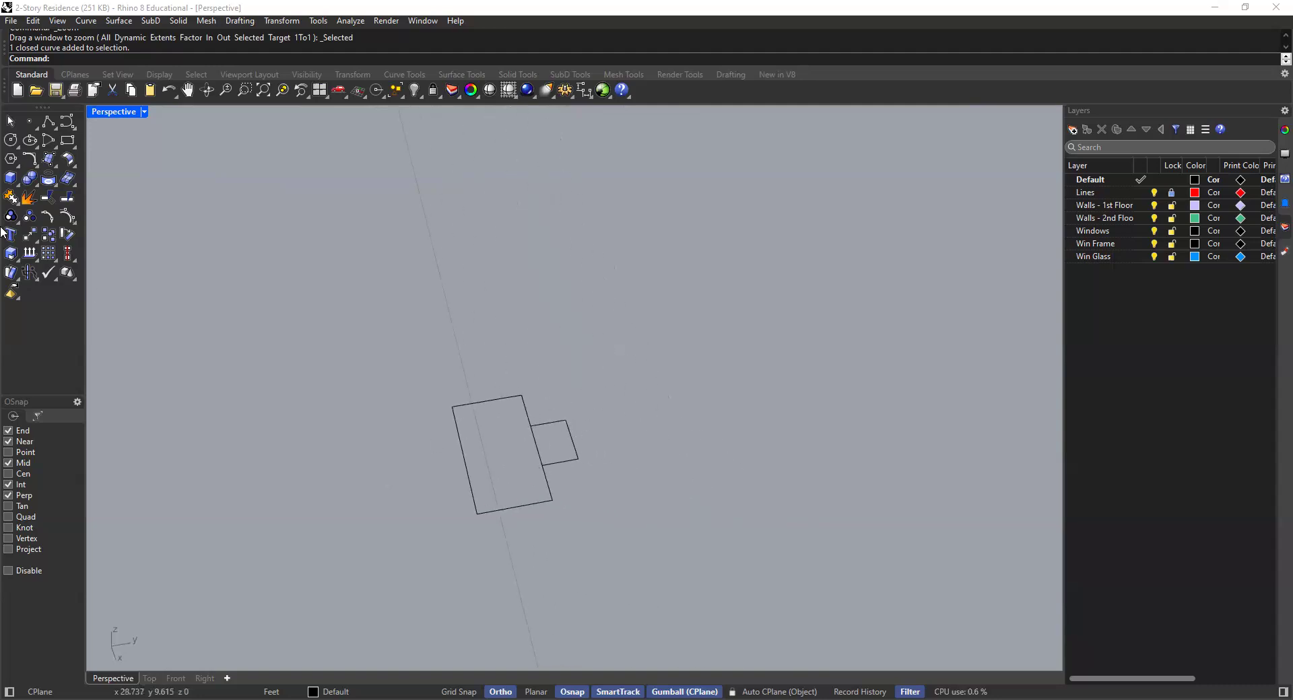
left_click(45, 139)
scroll(529, 458, "up", 4)
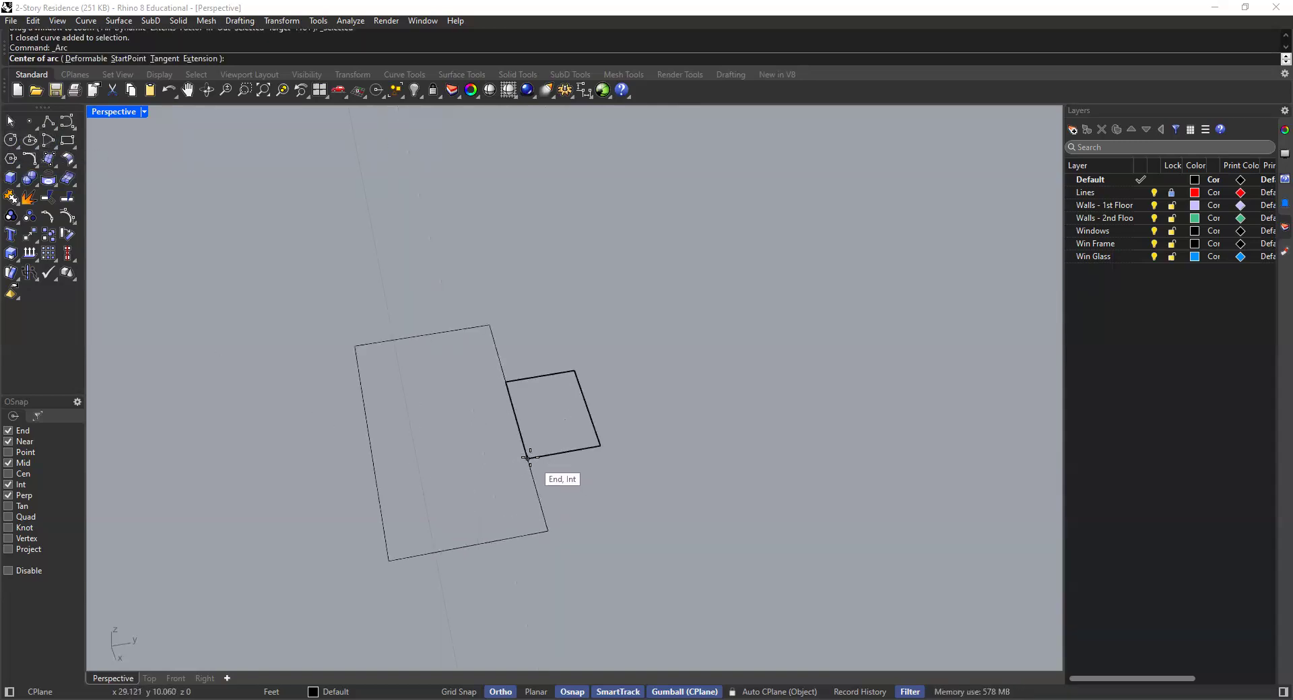
left_click(529, 458)
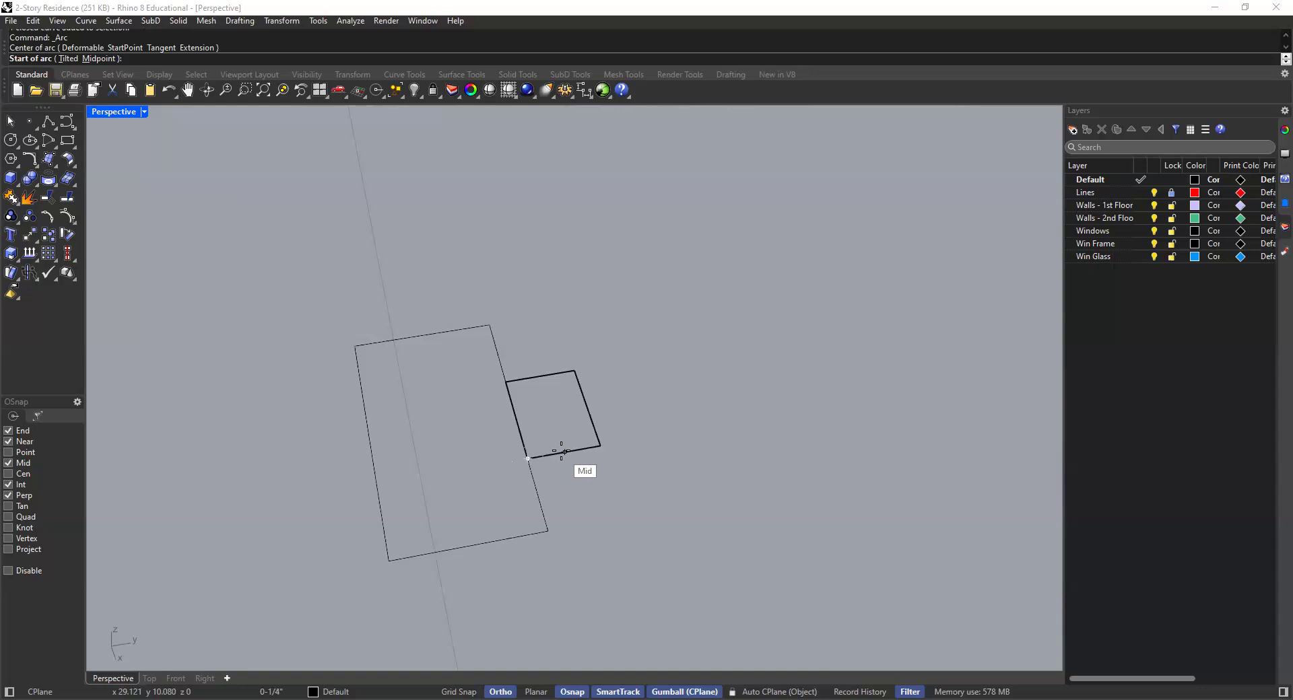
left_click(561, 451)
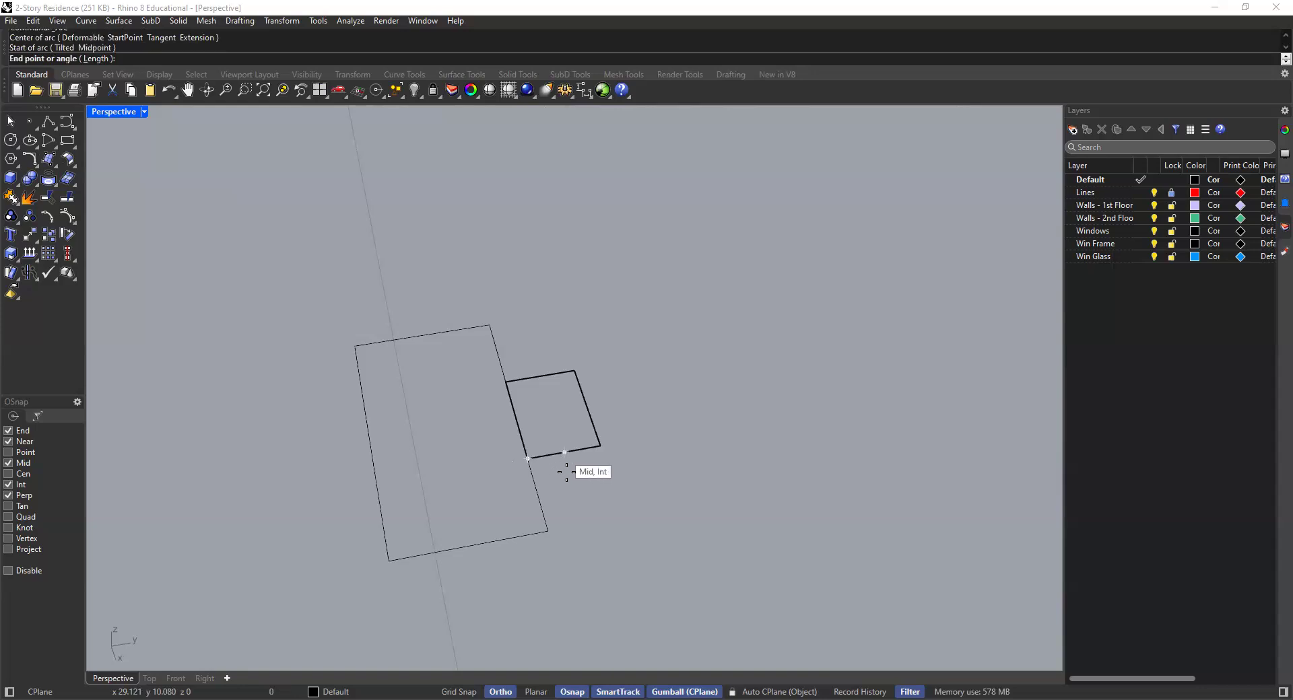
left_click(535, 486)
scroll(597, 499, "down", 3)
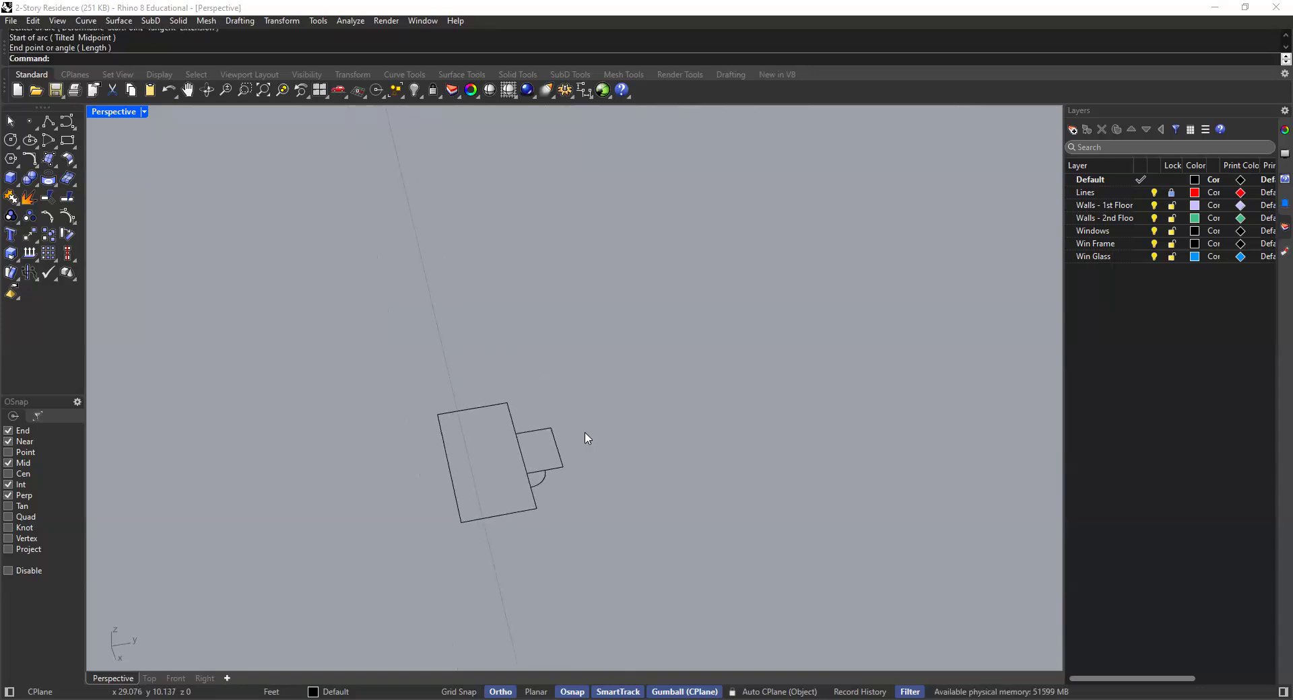
Trim the two rectangles and the arc against each other, removing the inner segments so only the combined profile outline remains
scroll(522, 459, "up", 3)
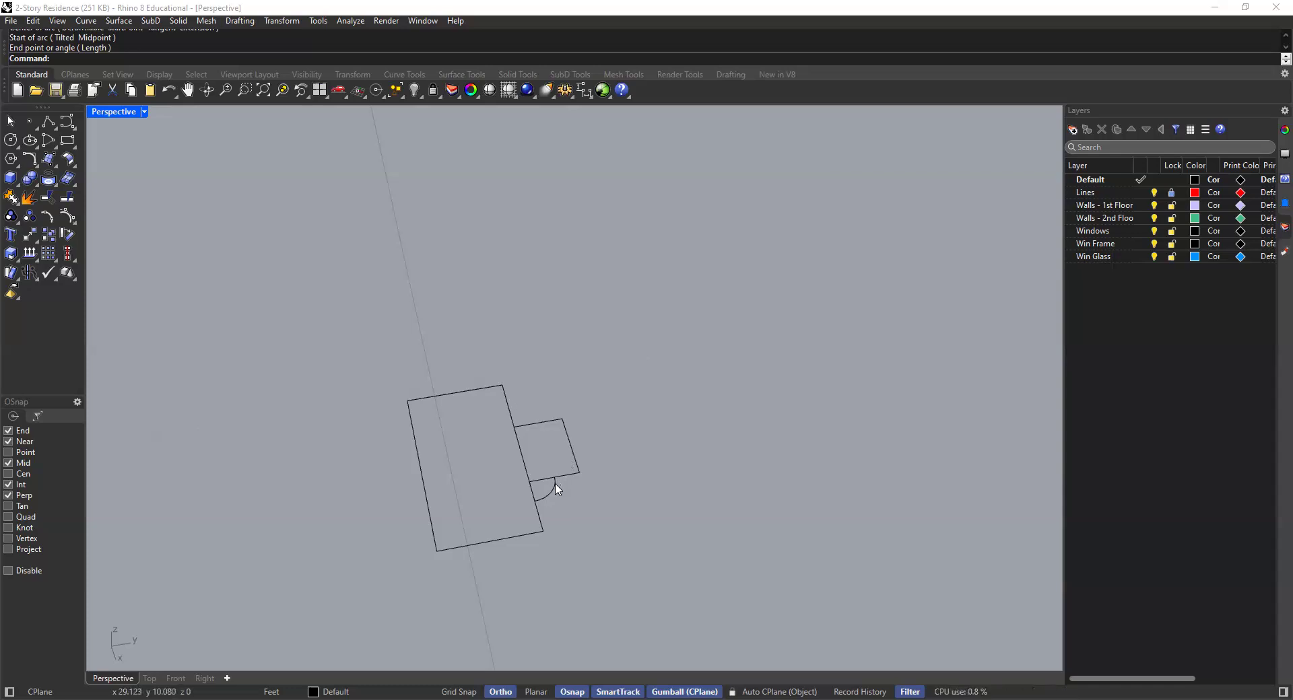
left_click_drag(661, 349, 414, 556)
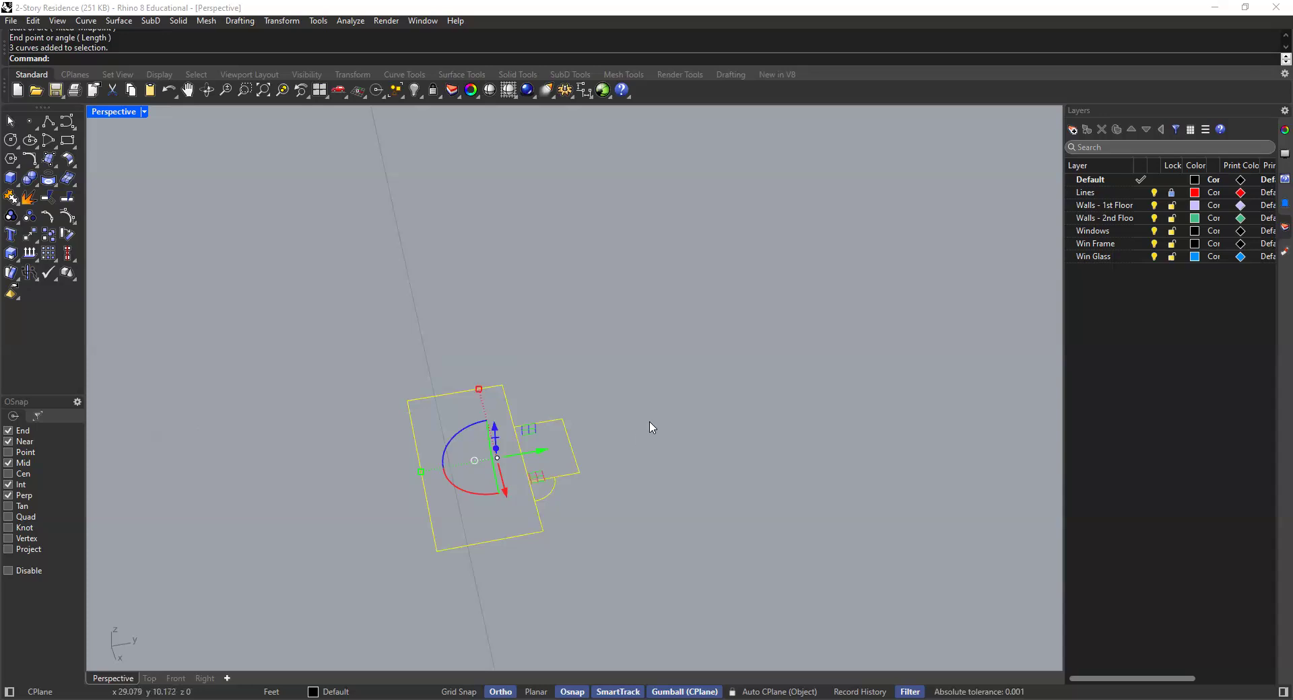
type("Trim")
key("Return")
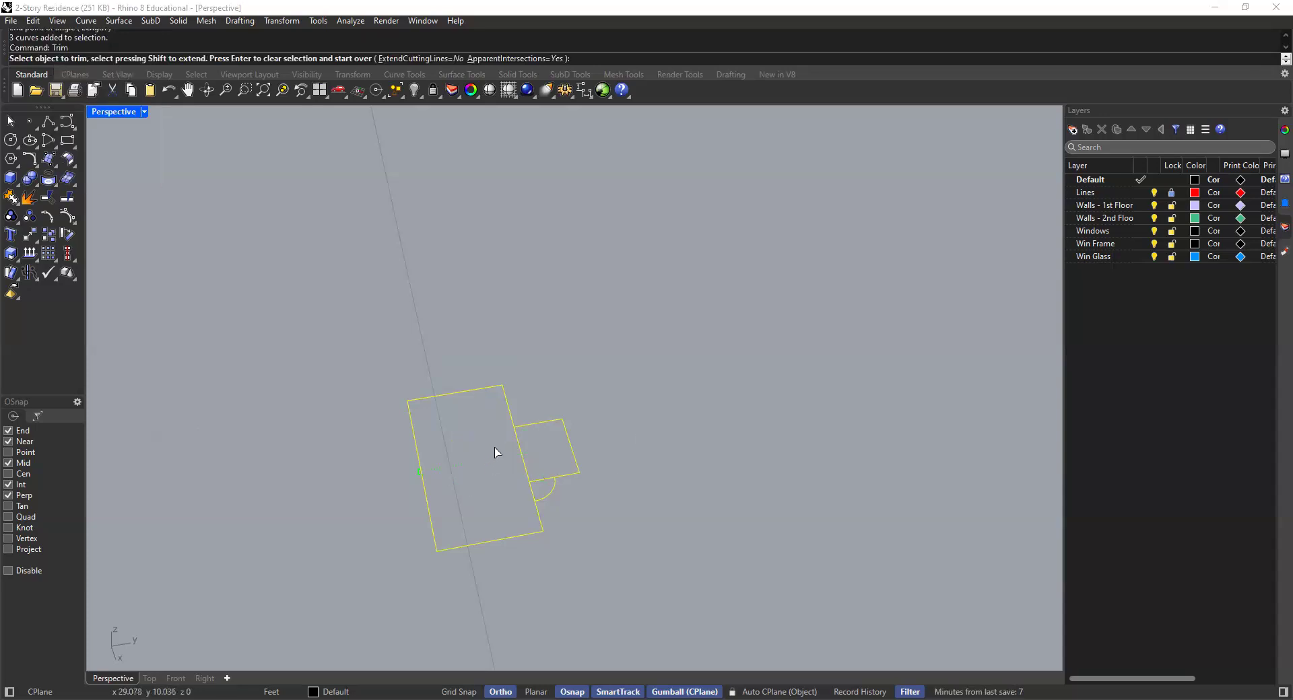
scroll(537, 488, "up", 2)
left_click(539, 484)
left_click(531, 499)
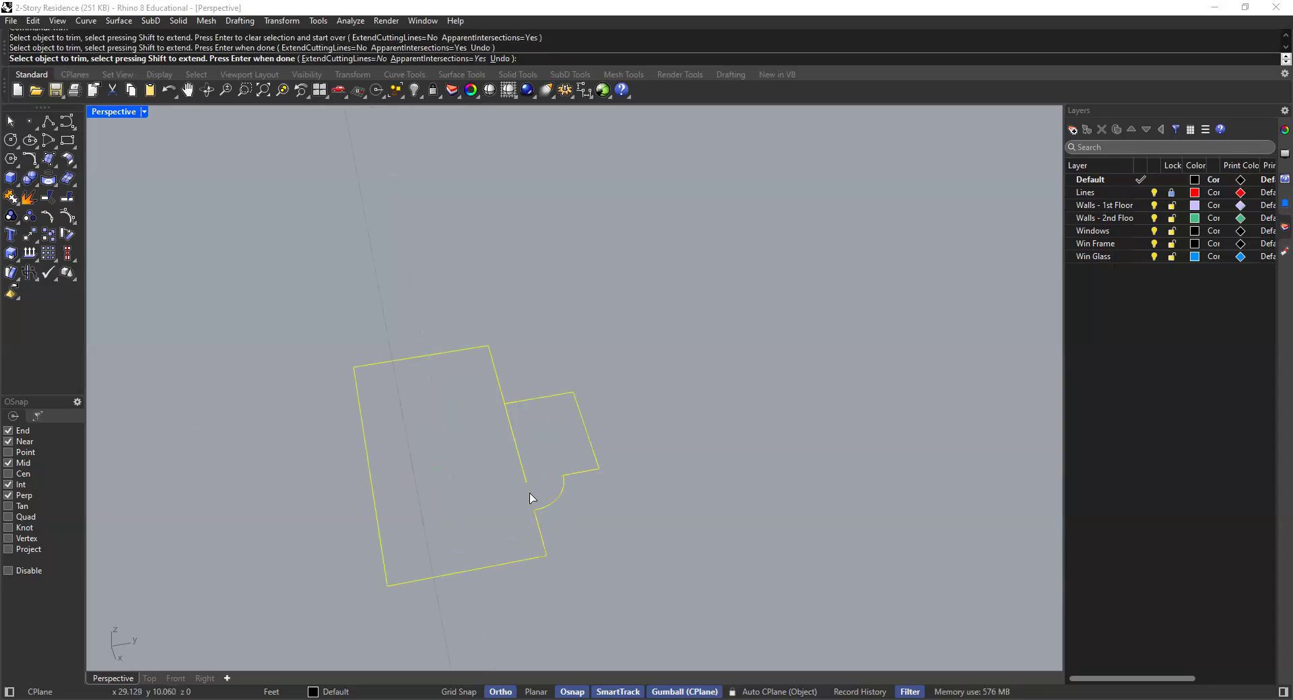
left_click(526, 479)
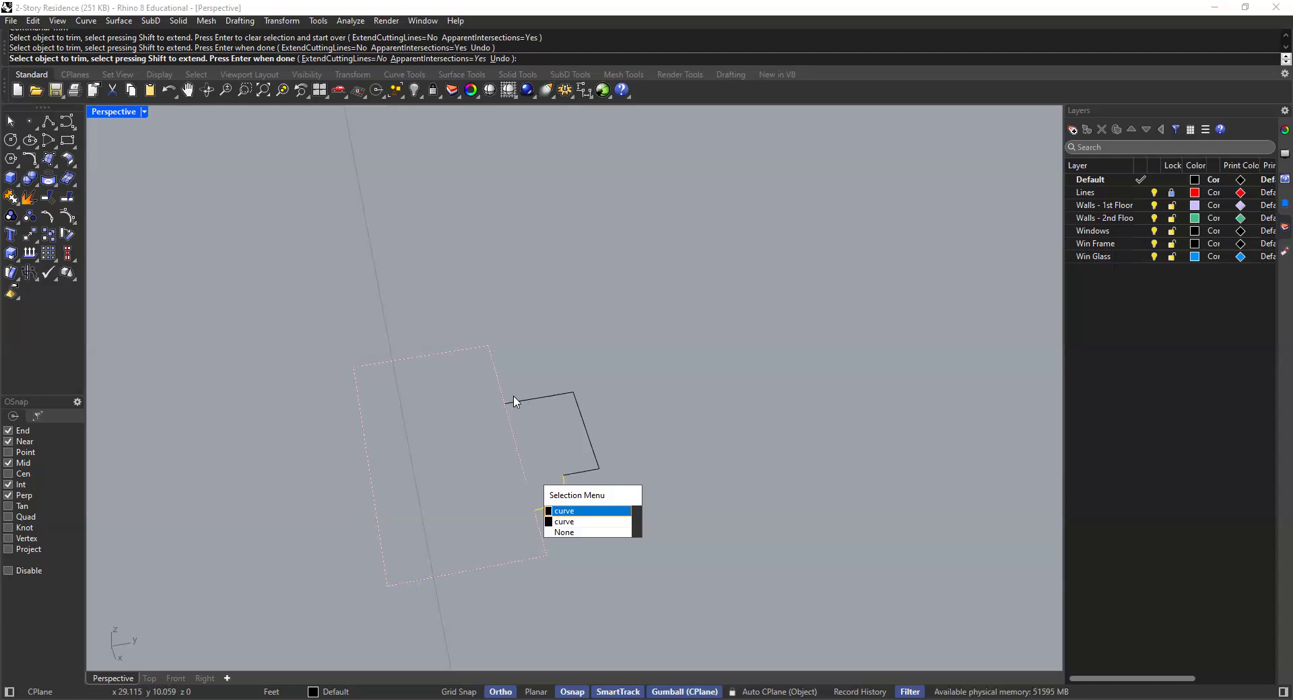
left_click(586, 515)
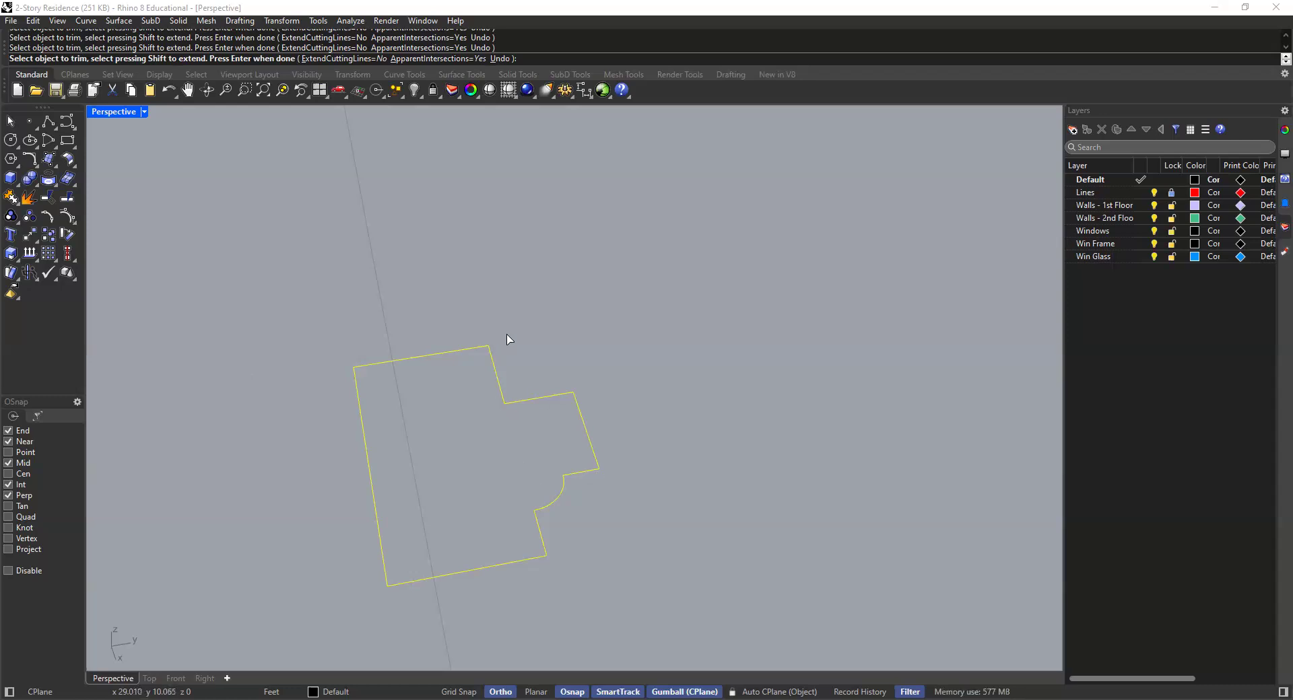
key("Return")
key("Escape")
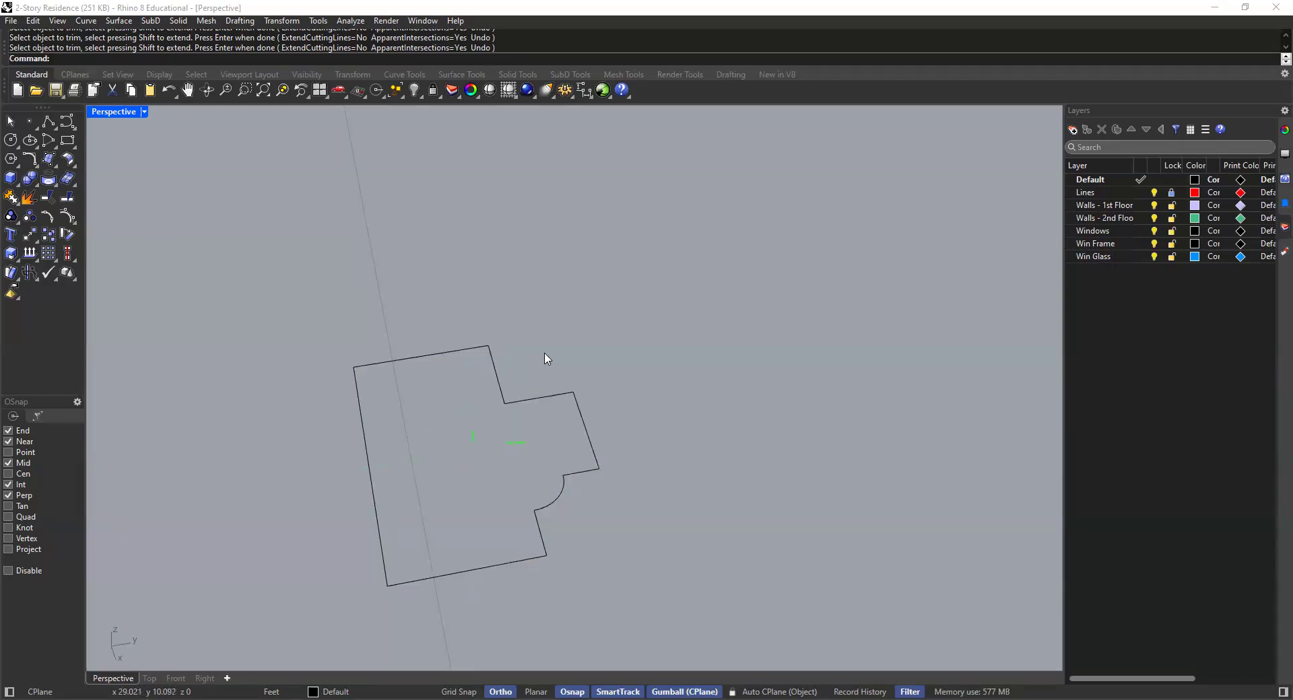
Check whether the trimmed rectangle pieces and the arc are still separate curves
scroll(544, 358, "down", 2)
left_click(557, 387)
key("Escape")
left_click(487, 356)
key("Escape")
left_click(551, 458)
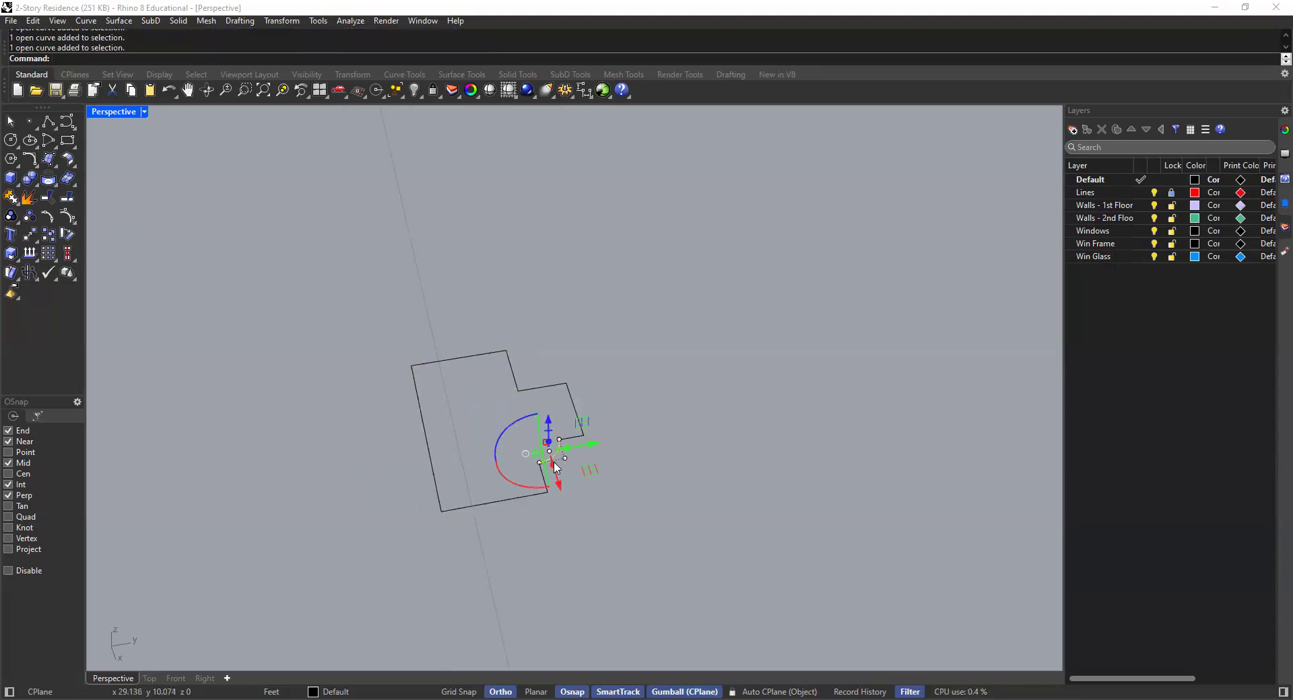
left_click(523, 497)
left_click(632, 423)
left_click_drag(635, 338, 398, 532)
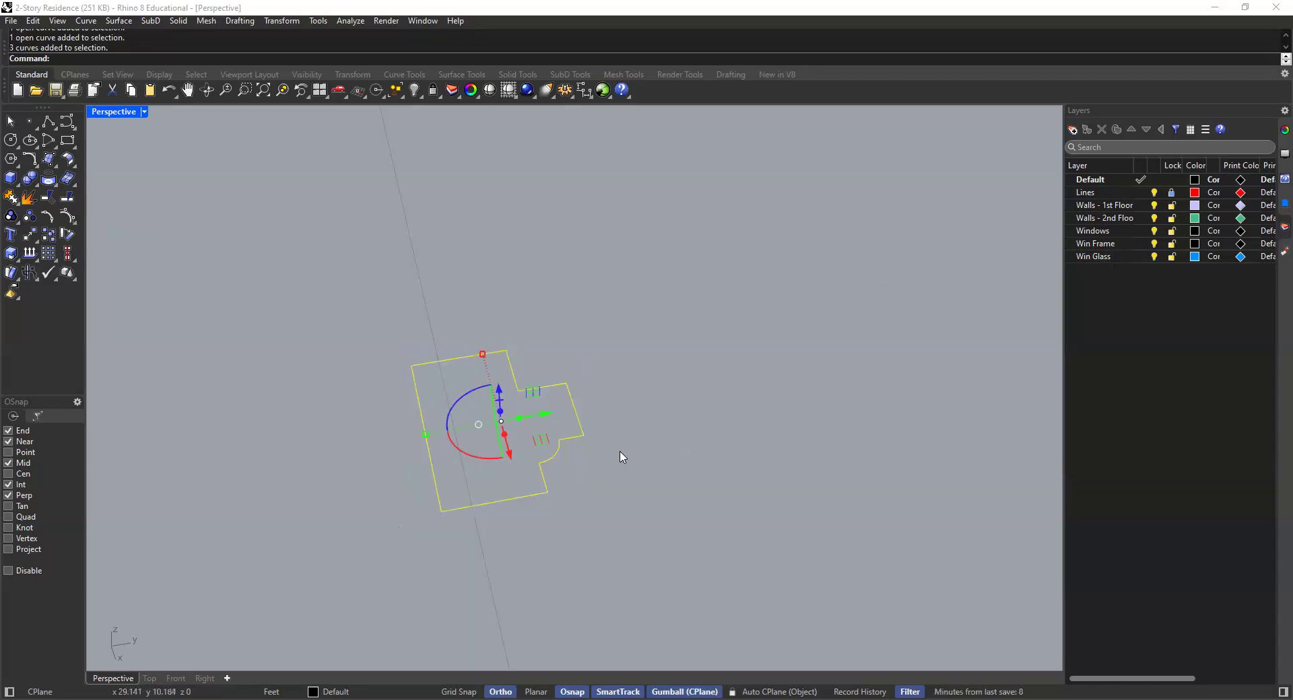
key("Escape")
Join the three trimmed curves into one closed frame profile, and check that it selects as a single curve
left_click_drag(615, 301, 328, 574)
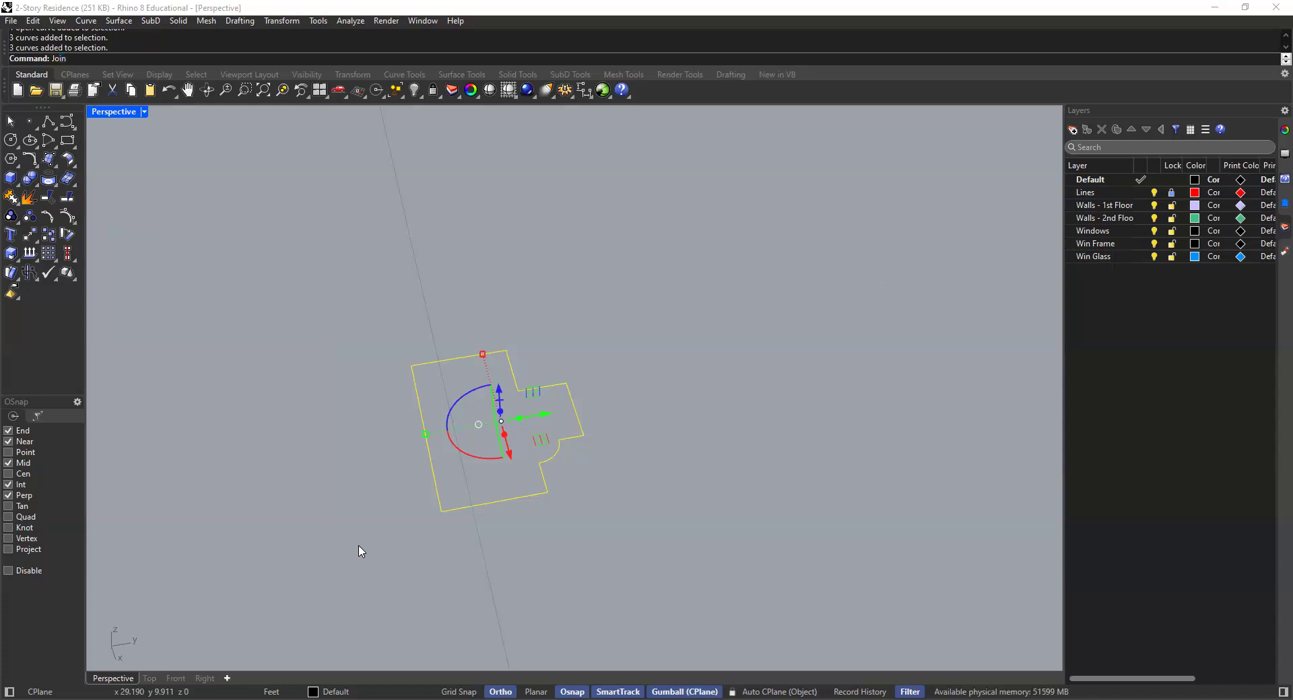
key("Return")
left_click(452, 364)
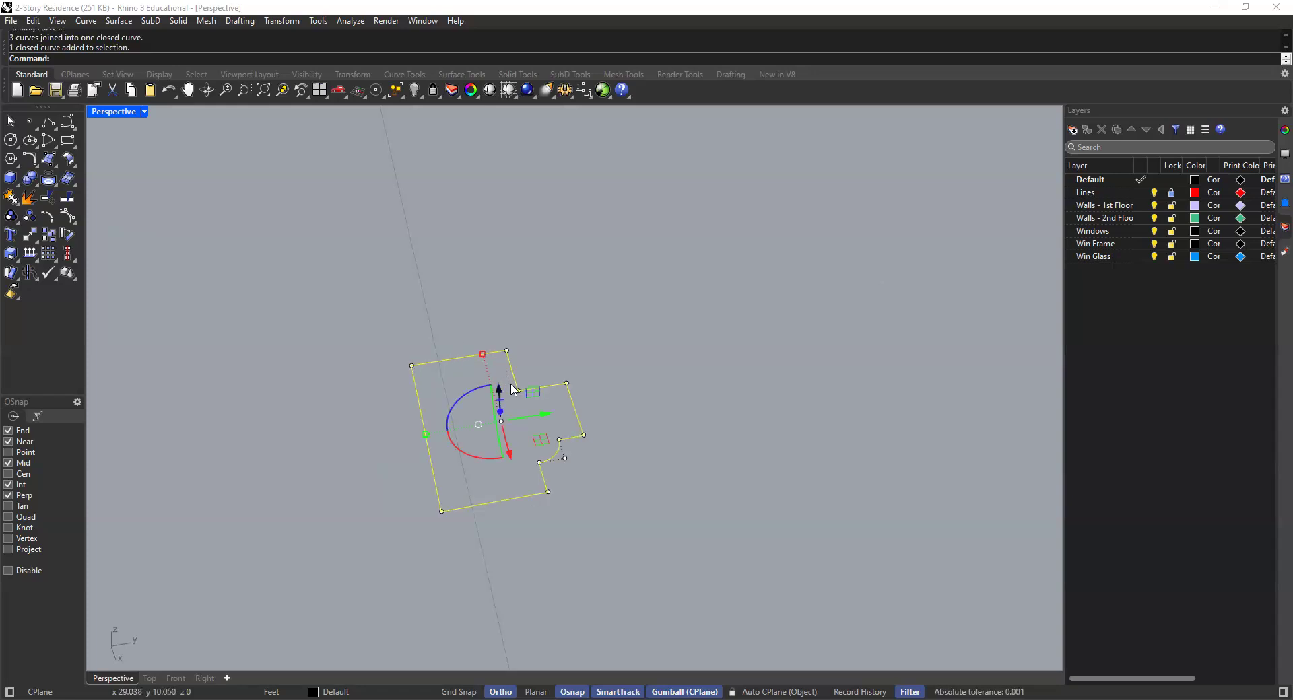
left_click(537, 315)
left_click(470, 358)
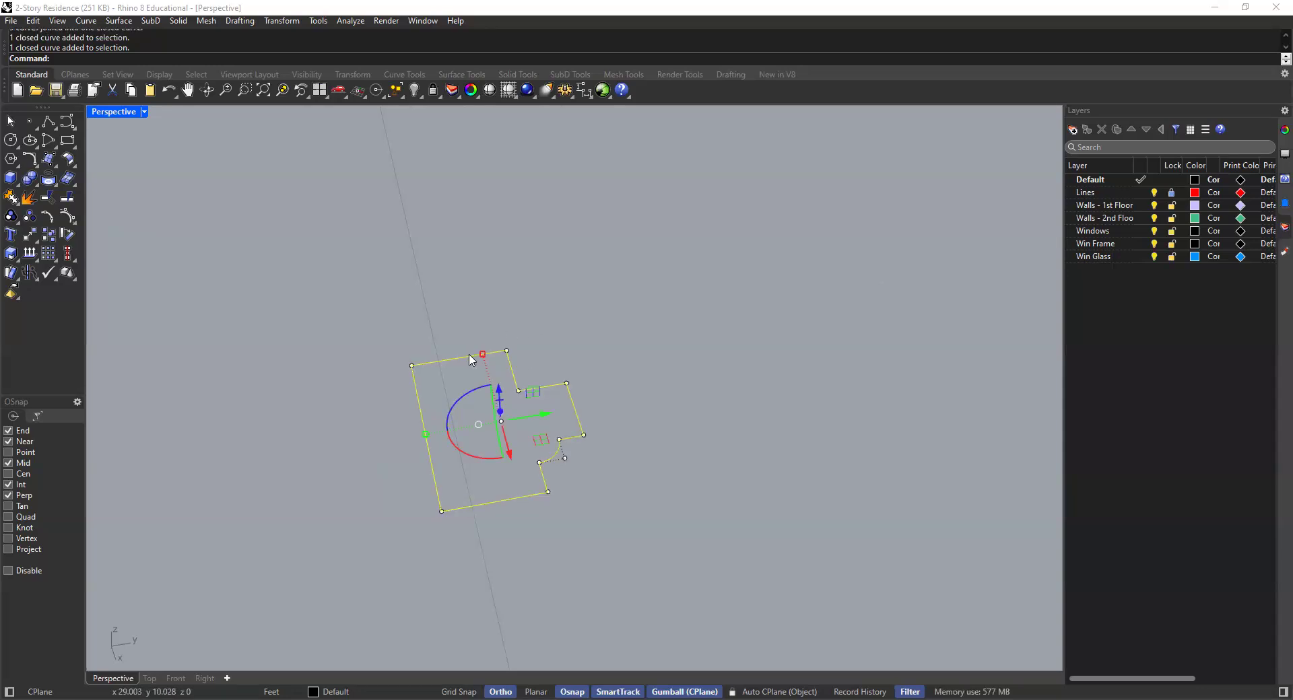
left_click(463, 325)
left_click(464, 358)
left_click(525, 373)
View the small window opening in the long front wall together with the joined frame profile
scroll(524, 357, "down", 20)
right_click_drag(519, 363, 432, 409)
right_click_drag(528, 398, 475, 481, "shift")
scroll(483, 399, "down", 4)
right_click_drag(500, 373, 491, 310, "shift")
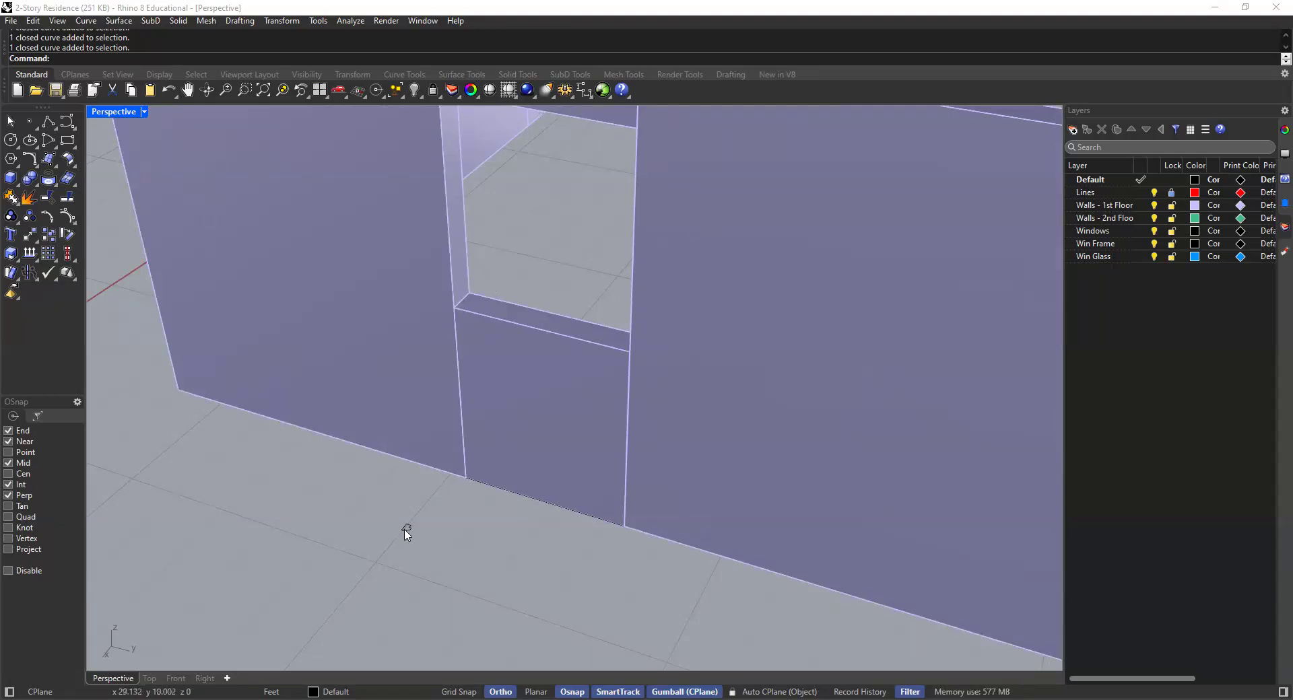
right_click_drag(508, 281, 456, 378, "shift")
right_click_drag(460, 327, 444, 294)
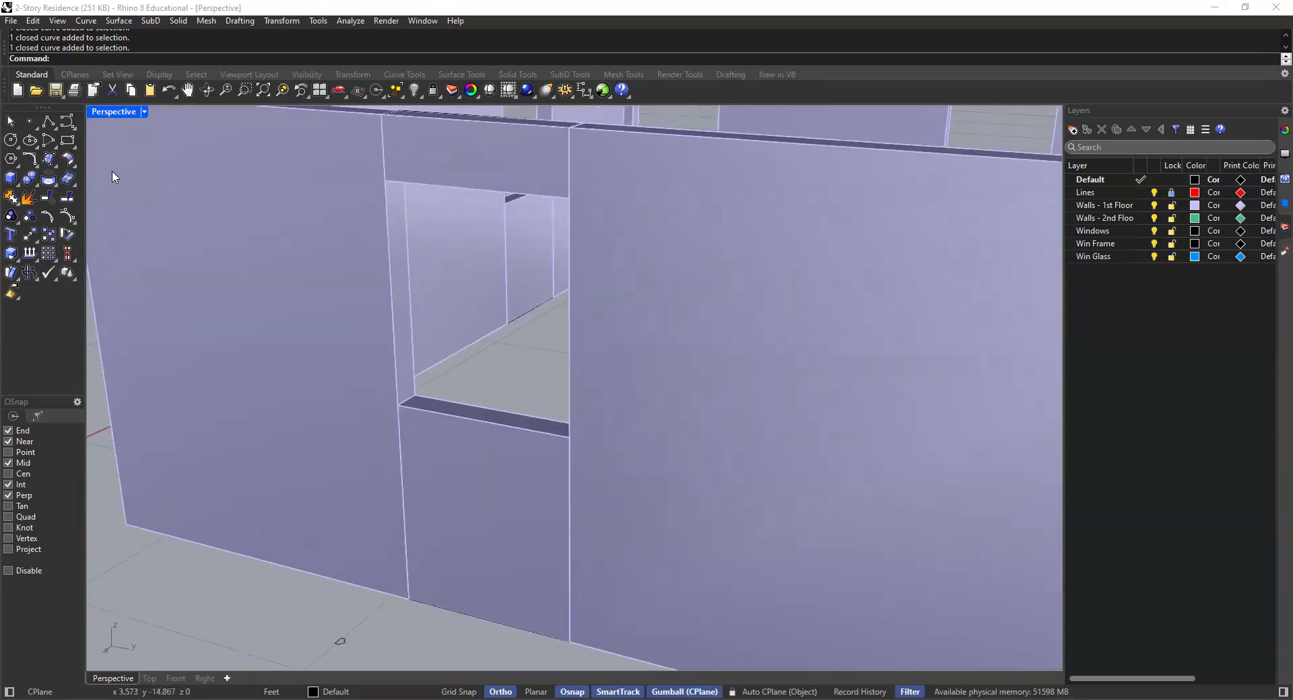
left_click(68, 141)
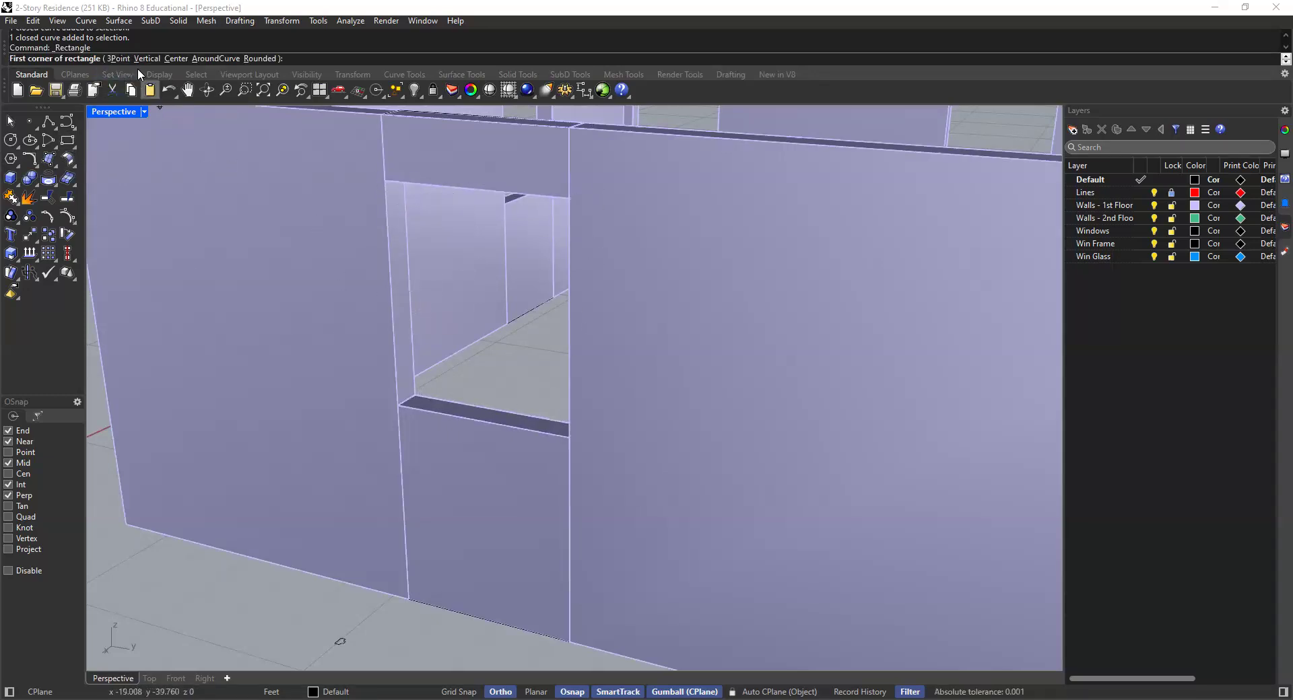
left_click(398, 404)
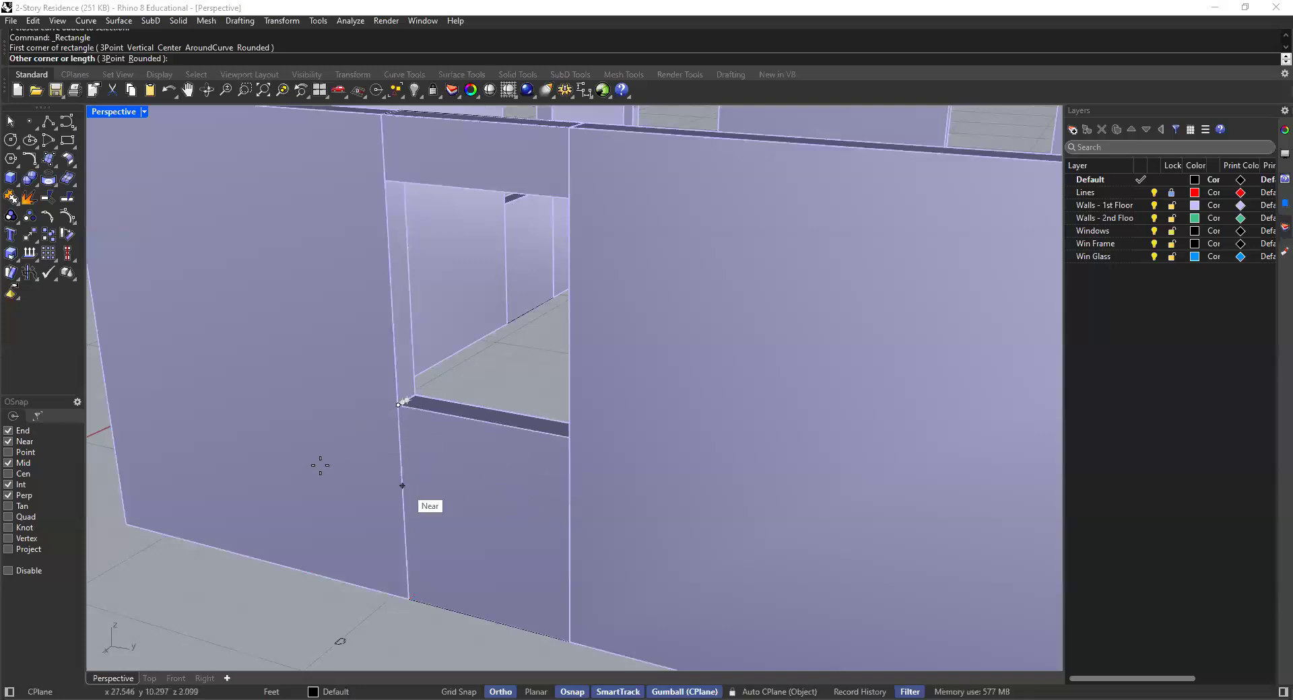
scroll(413, 328, "down", 5)
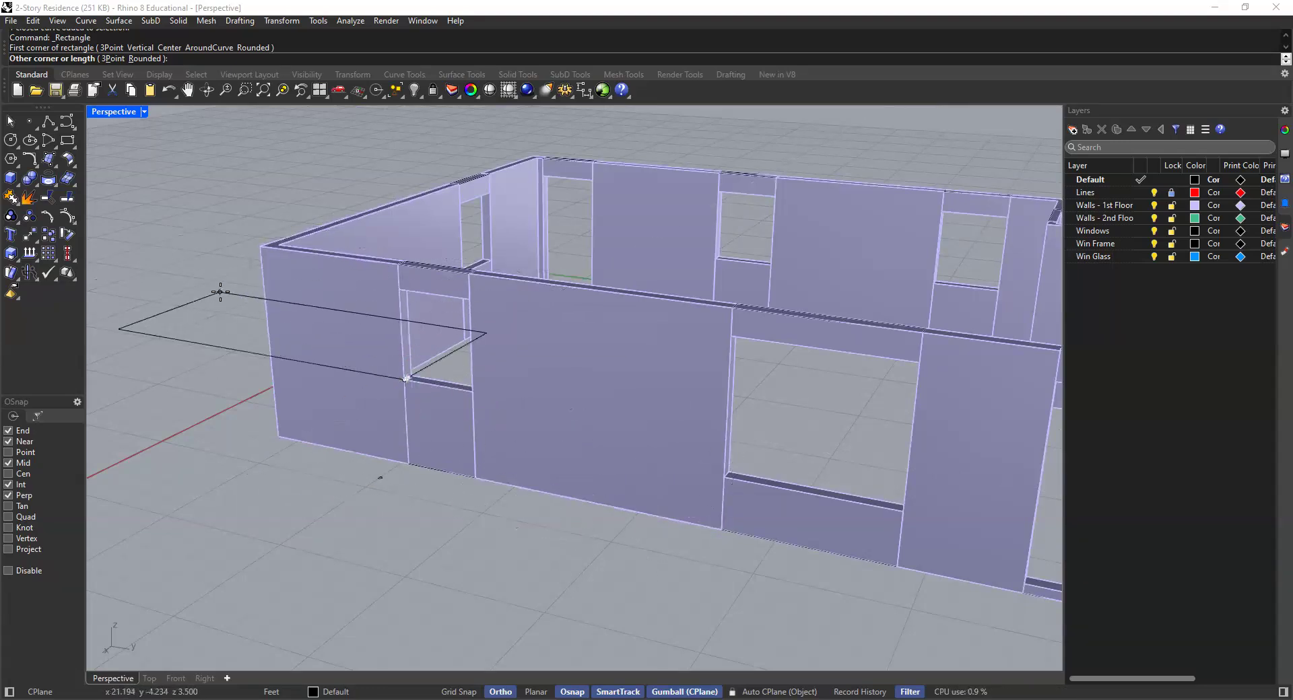
key("Escape")
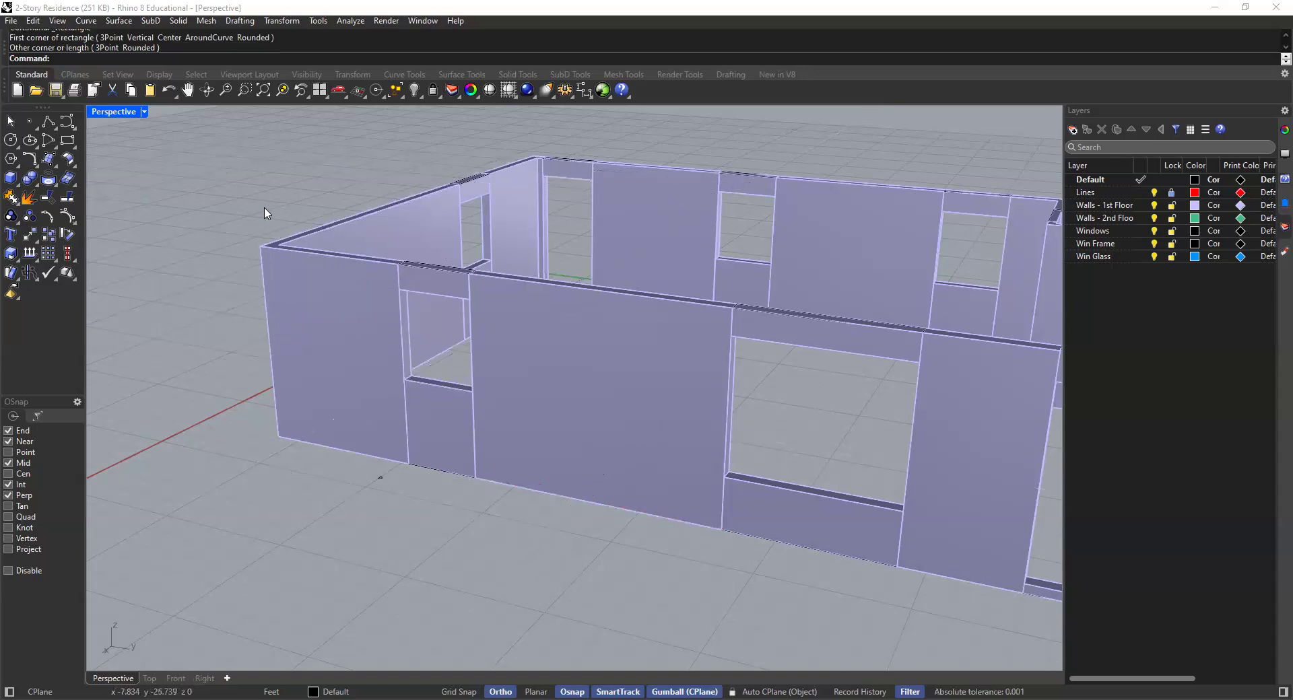
Start a vertical rectangle with a 3'0" base edge along the small window's sill, between the midpoints of the sill's end edges
left_click(68, 140)
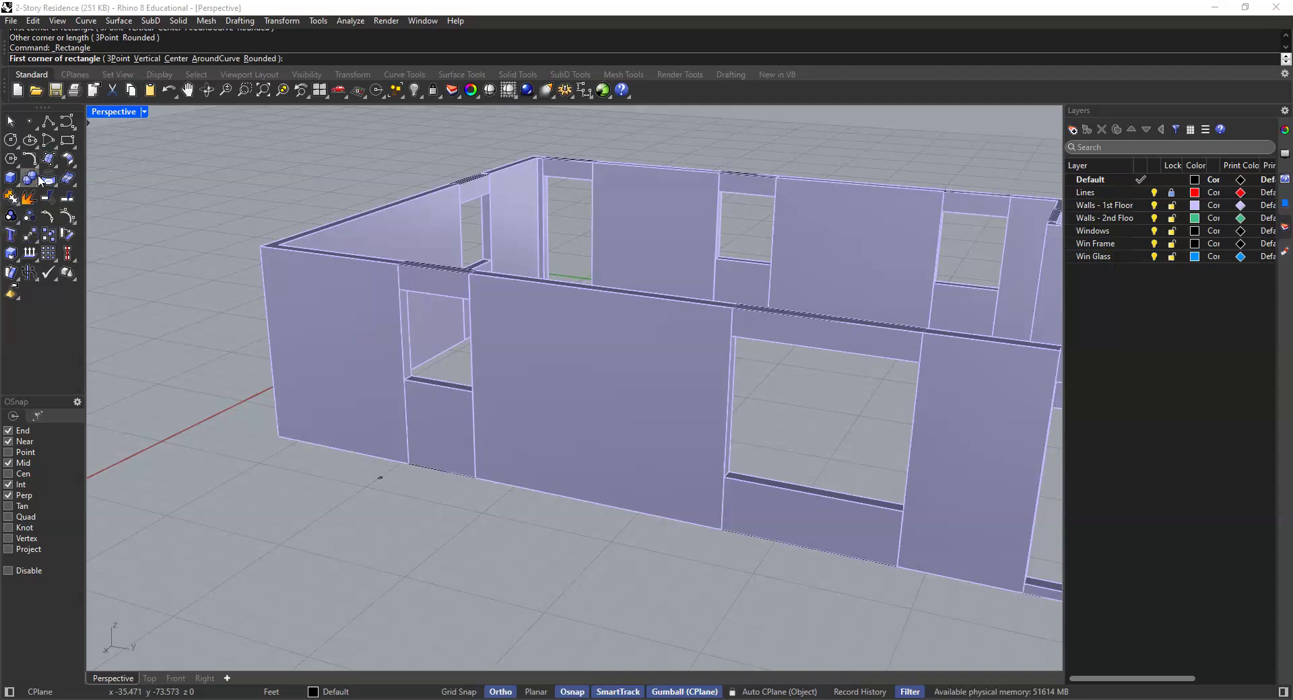
left_click(144, 60)
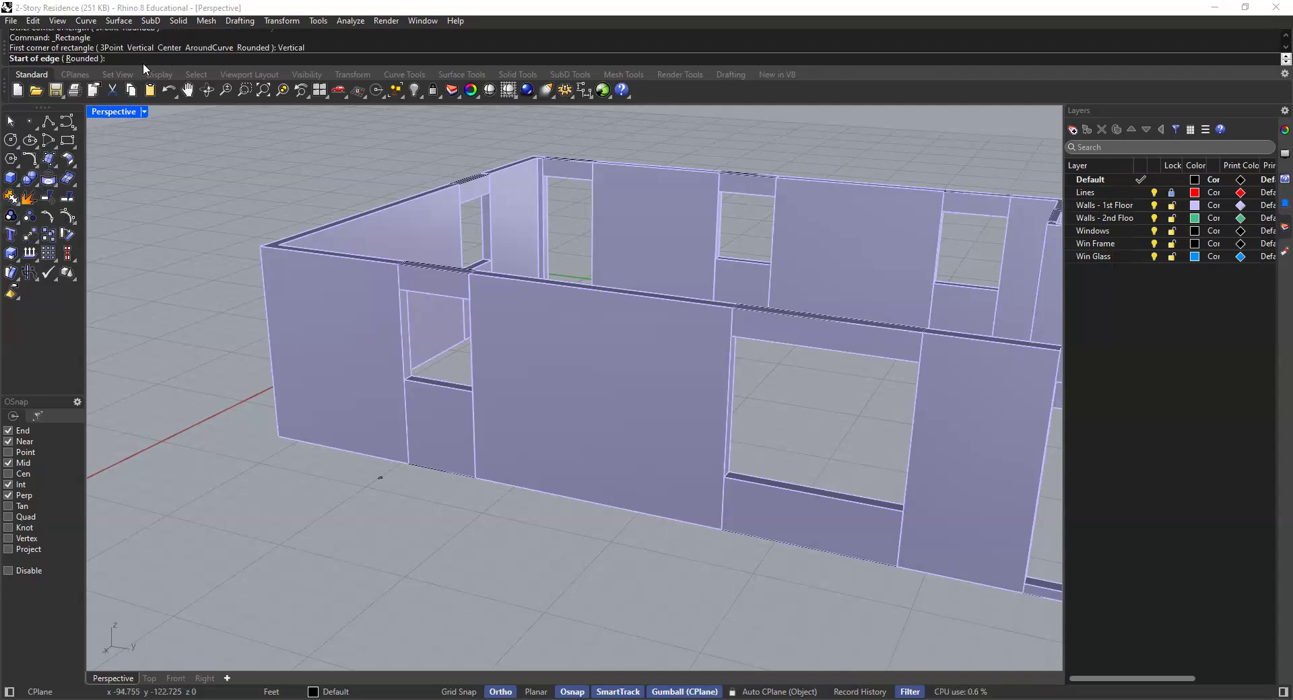
scroll(438, 357, "up", 2)
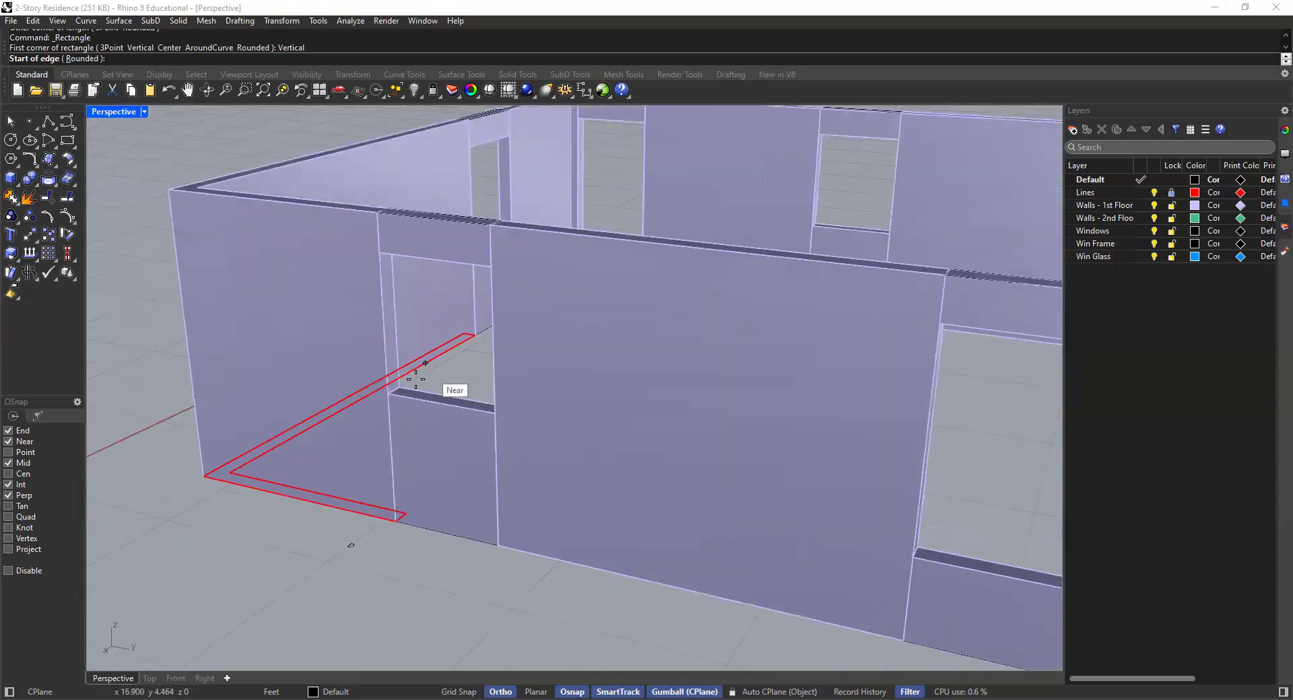
scroll(412, 389, "up", 5)
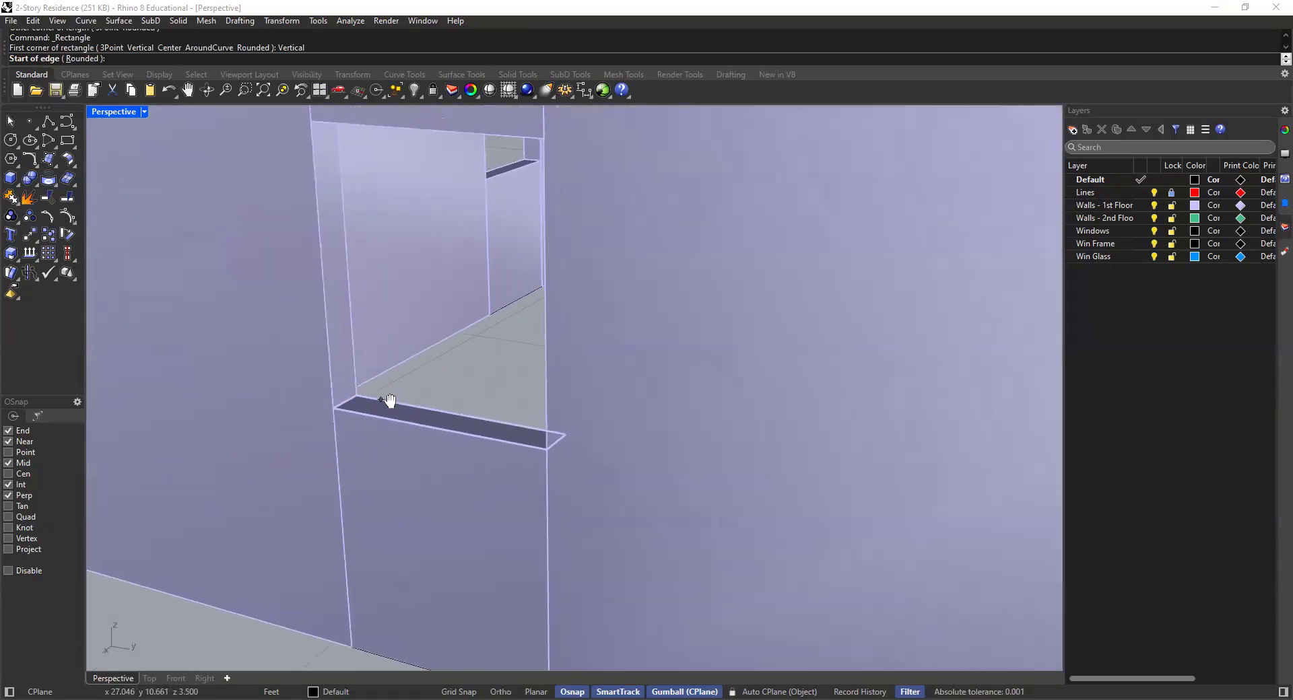
scroll(344, 403, "up", 2)
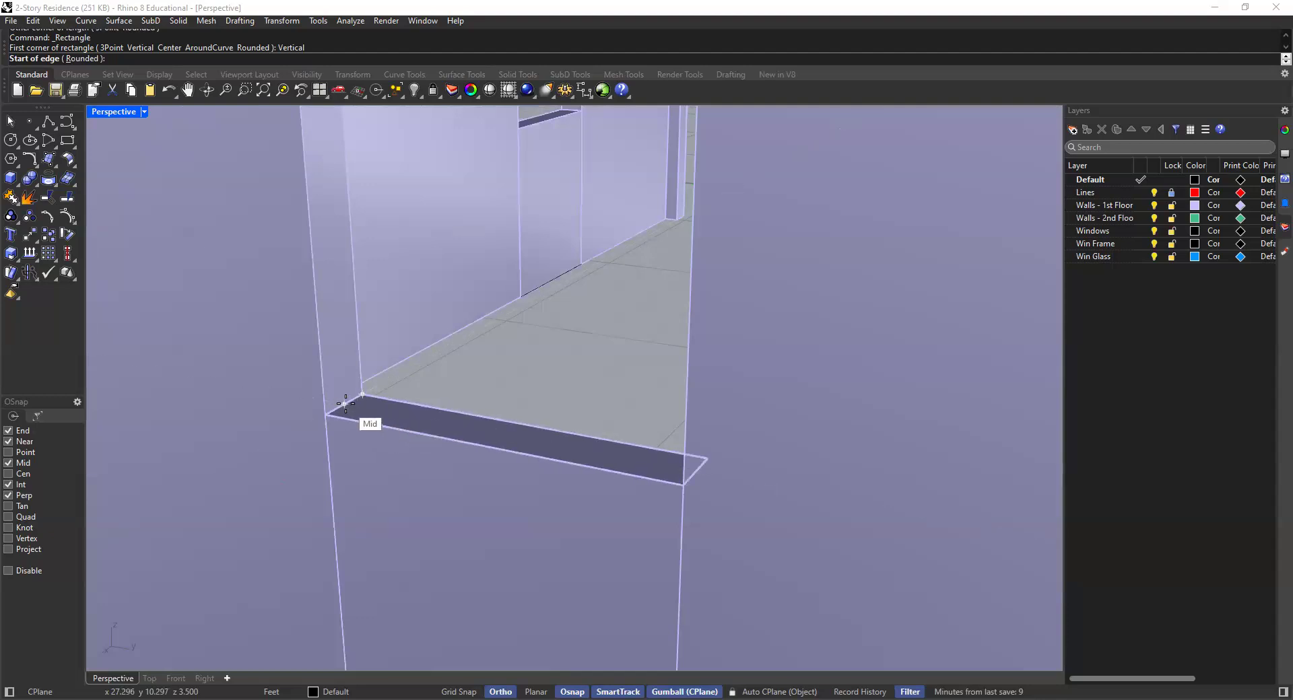
left_click(344, 403)
scroll(469, 418, "down", 7)
right_click_drag(471, 422, 530, 426, "shift")
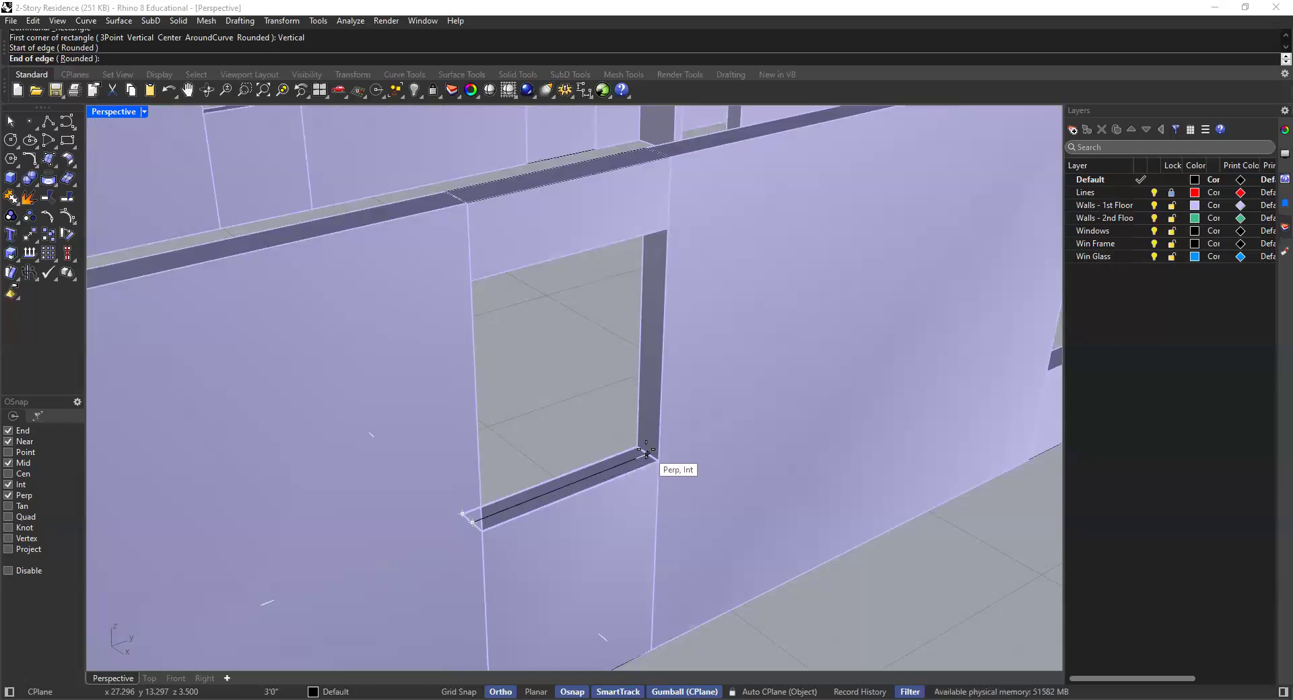
left_click(646, 451)
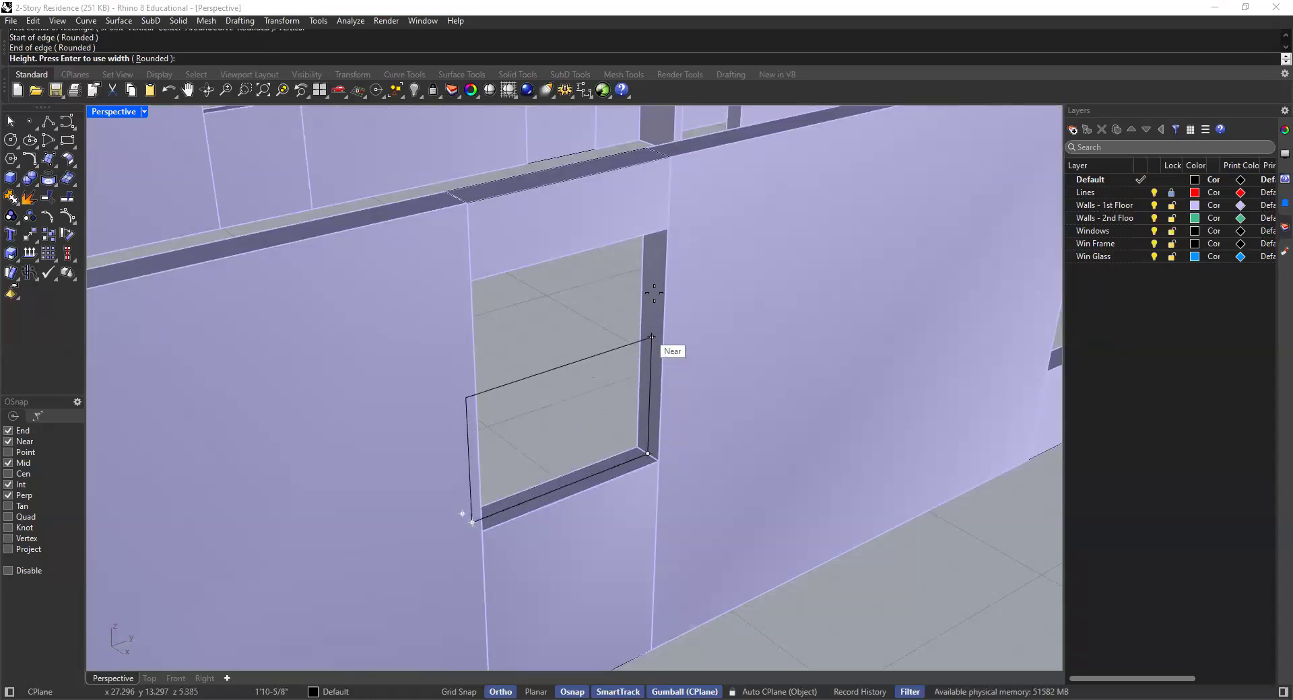
Complete the vertical rectangle by setting its height at the midpoint of the small window opening's upper end edge
right_click_drag(684, 280, 392, 478)
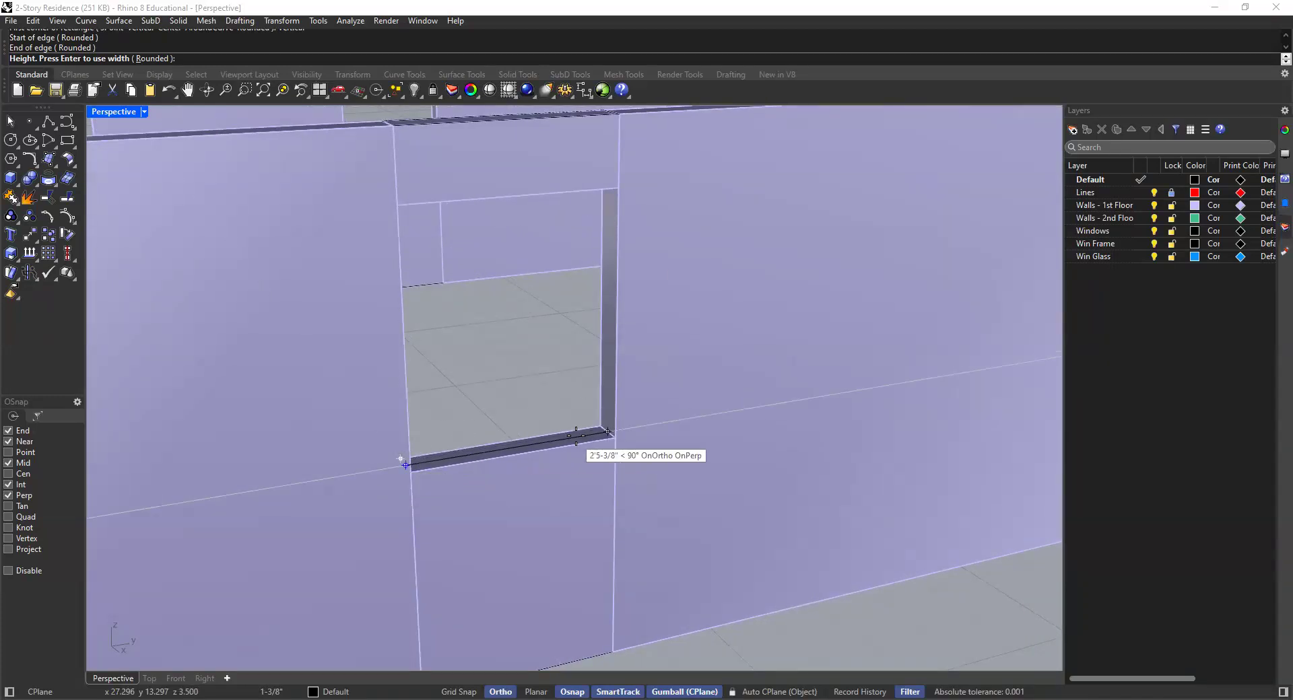
scroll(607, 439, "up", 3)
right_click_drag(607, 442, 553, 507, "shift")
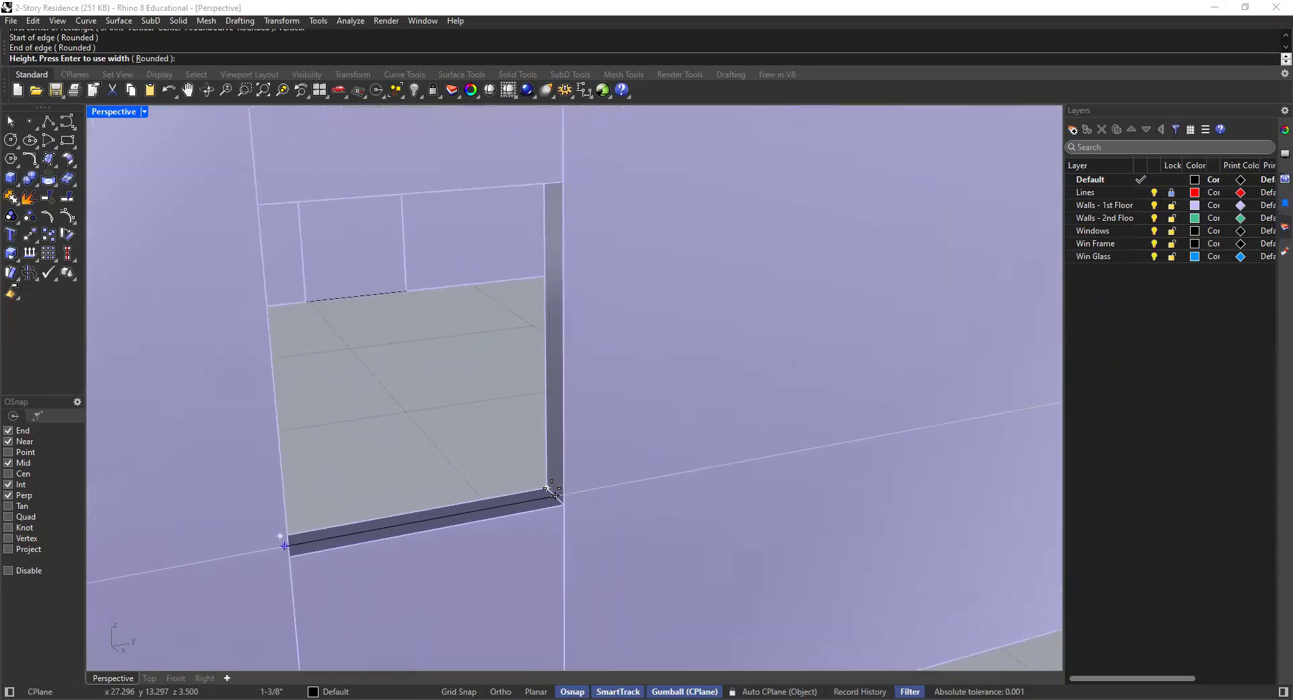
right_click_drag(561, 173, 571, 116)
right_click_drag(571, 115, 557, 196, "shift")
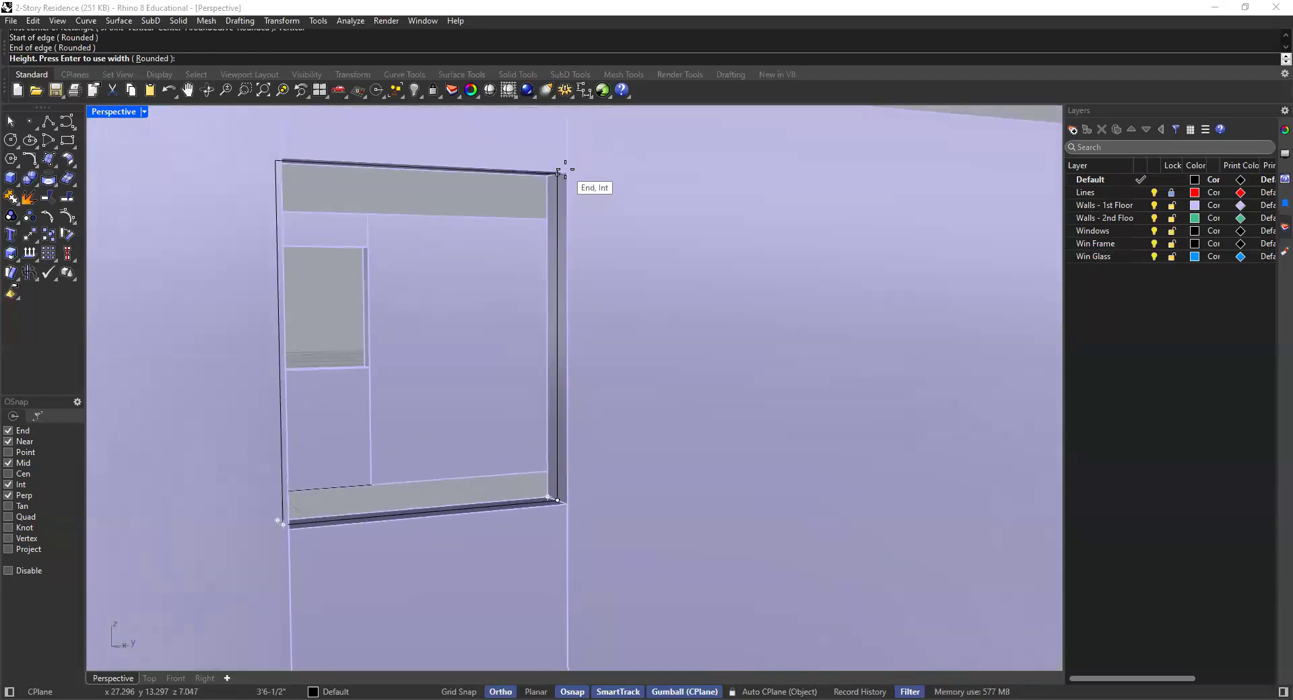
left_click(568, 173)
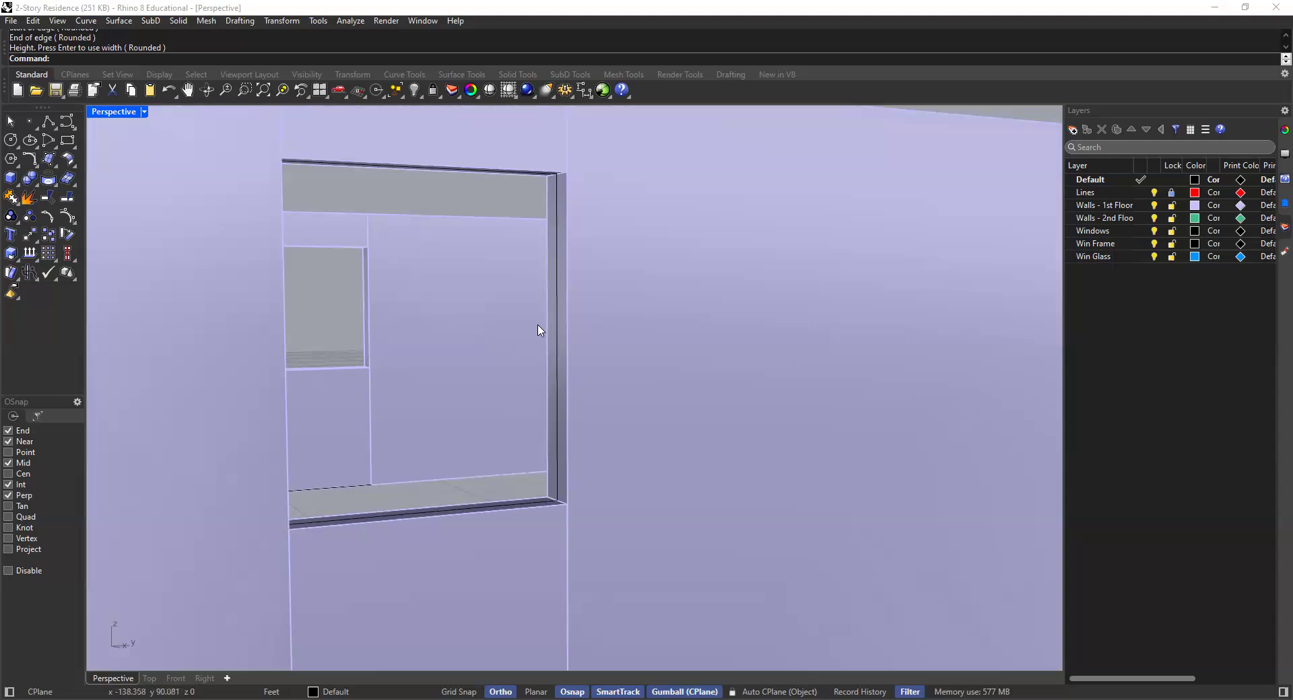
Check that the window rectangle and the frame profile on the ground each select as a single curve
left_click(569, 244)
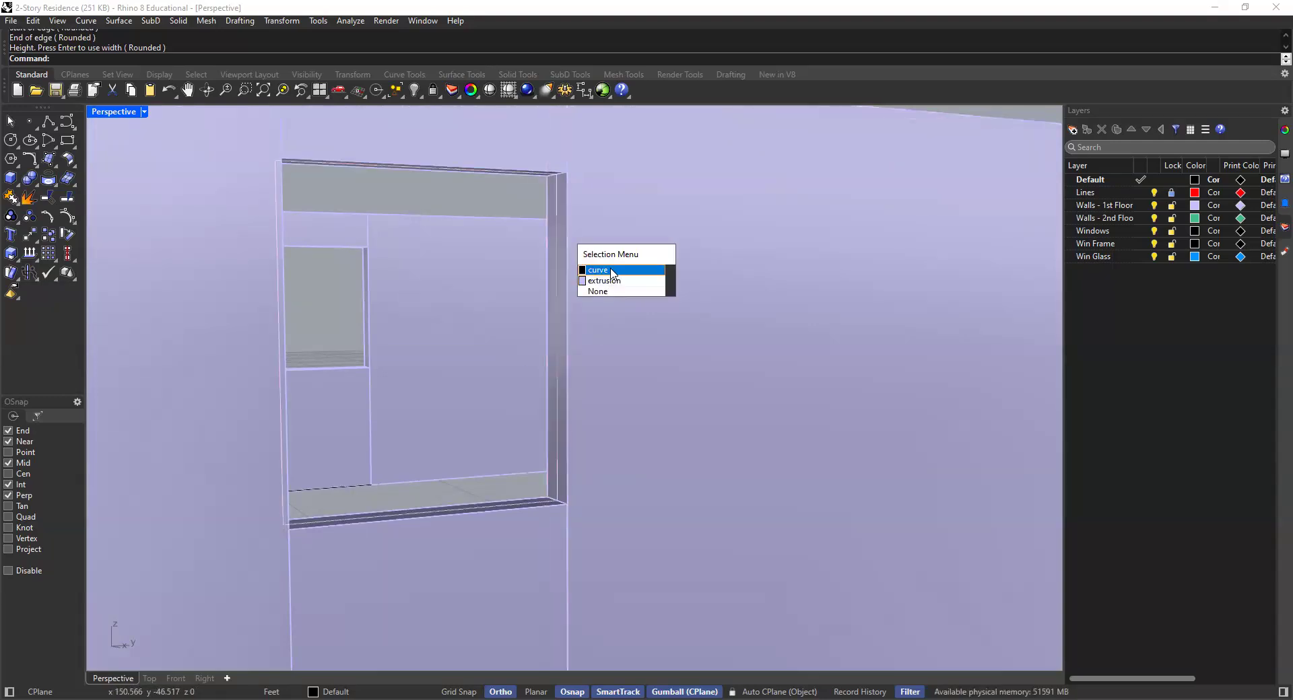
left_click(488, 207)
scroll(523, 276, "down", 6)
right_click_drag(523, 277, 400, 390)
scroll(340, 404, "up", 3)
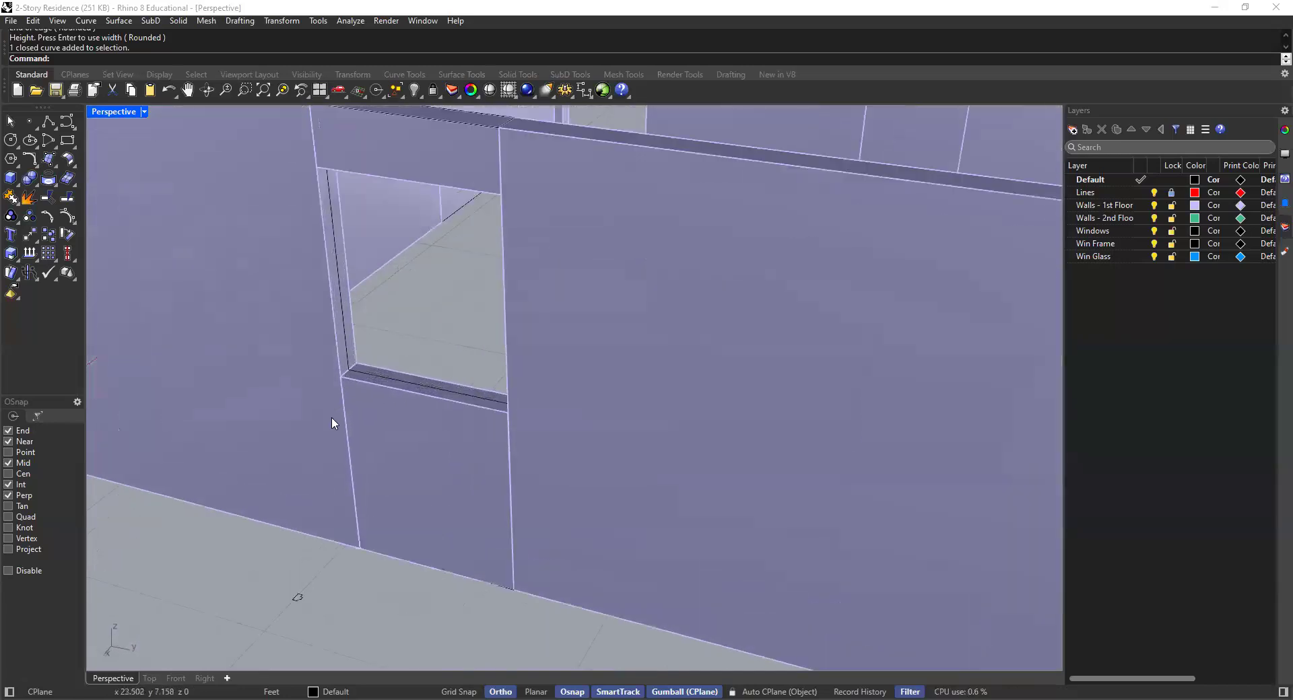
scroll(294, 600, "up", 3)
left_click(295, 598)
left_click(353, 617)
scroll(296, 597, "up", 5)
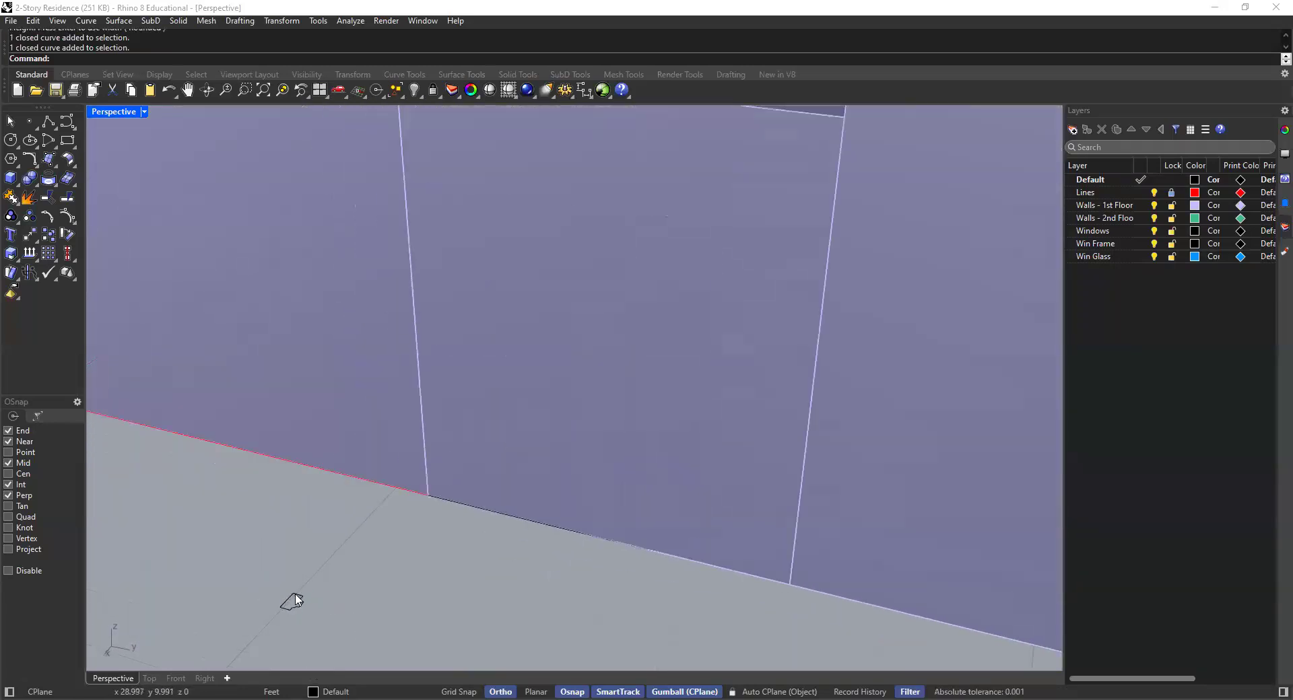
scroll(296, 600, "down", 8)
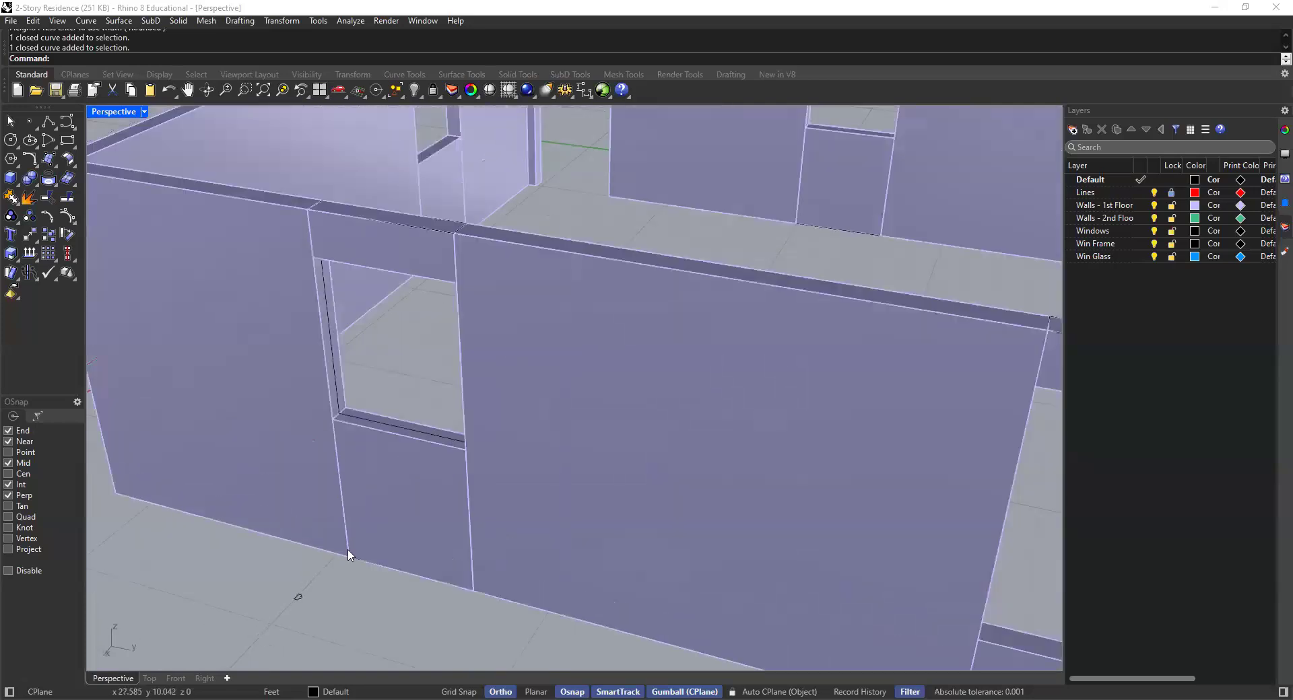
scroll(310, 574, "up", 8)
Copy the frame profile from the midpoint of its long straight edge onto the vertical side of the window rectangle
left_click(321, 587)
scroll(337, 609, "up", 3)
right_click_drag(338, 611, 436, 579, "shift")
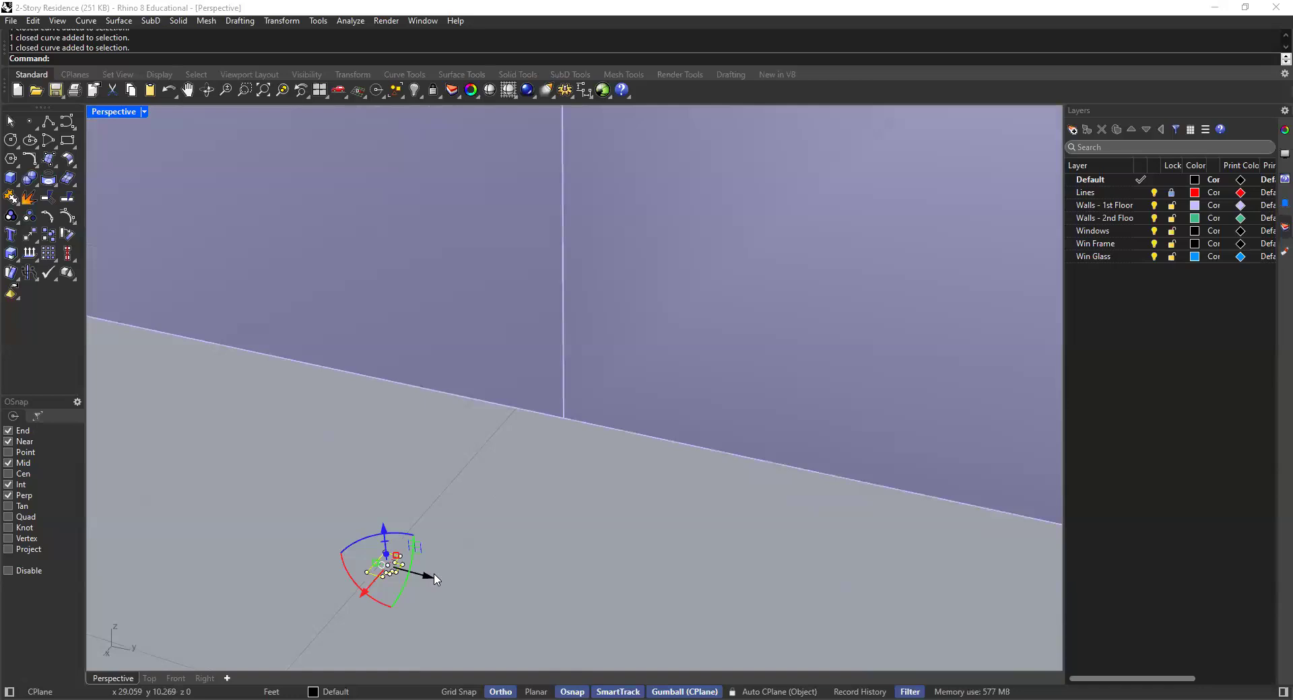
right_click(433, 573)
scroll(386, 564, "up", 4)
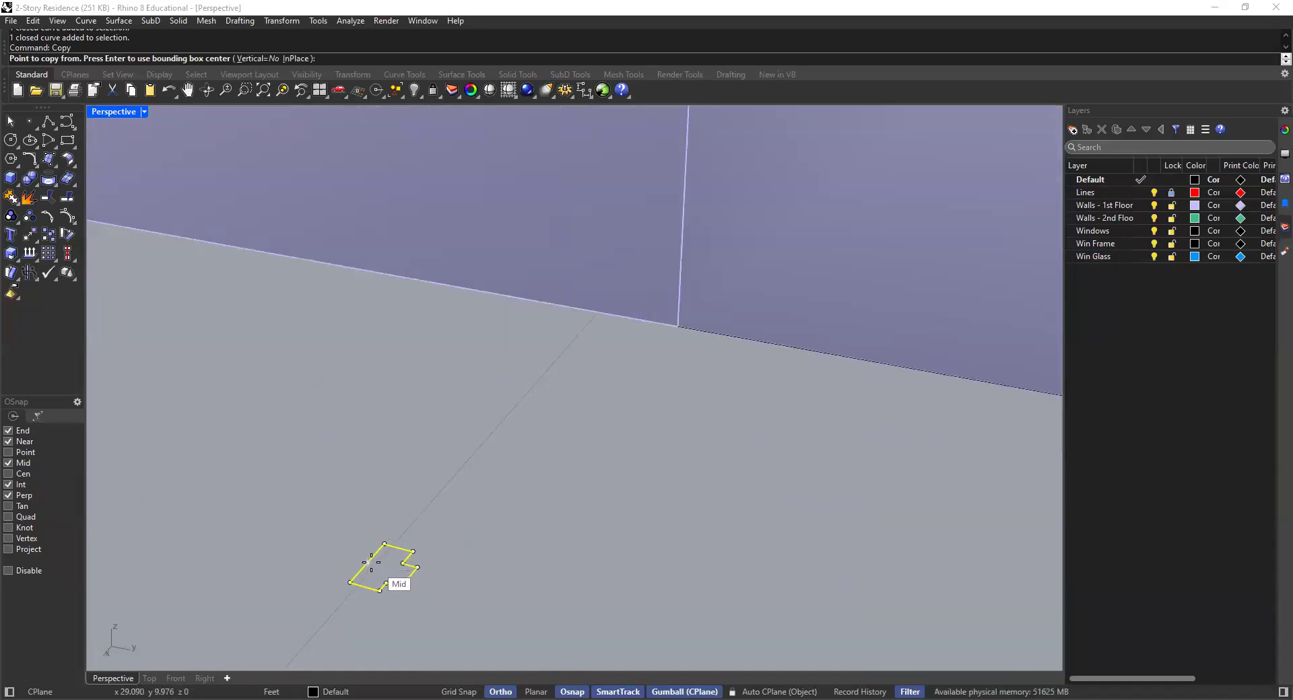
left_click(368, 562)
scroll(394, 532, "up", 10)
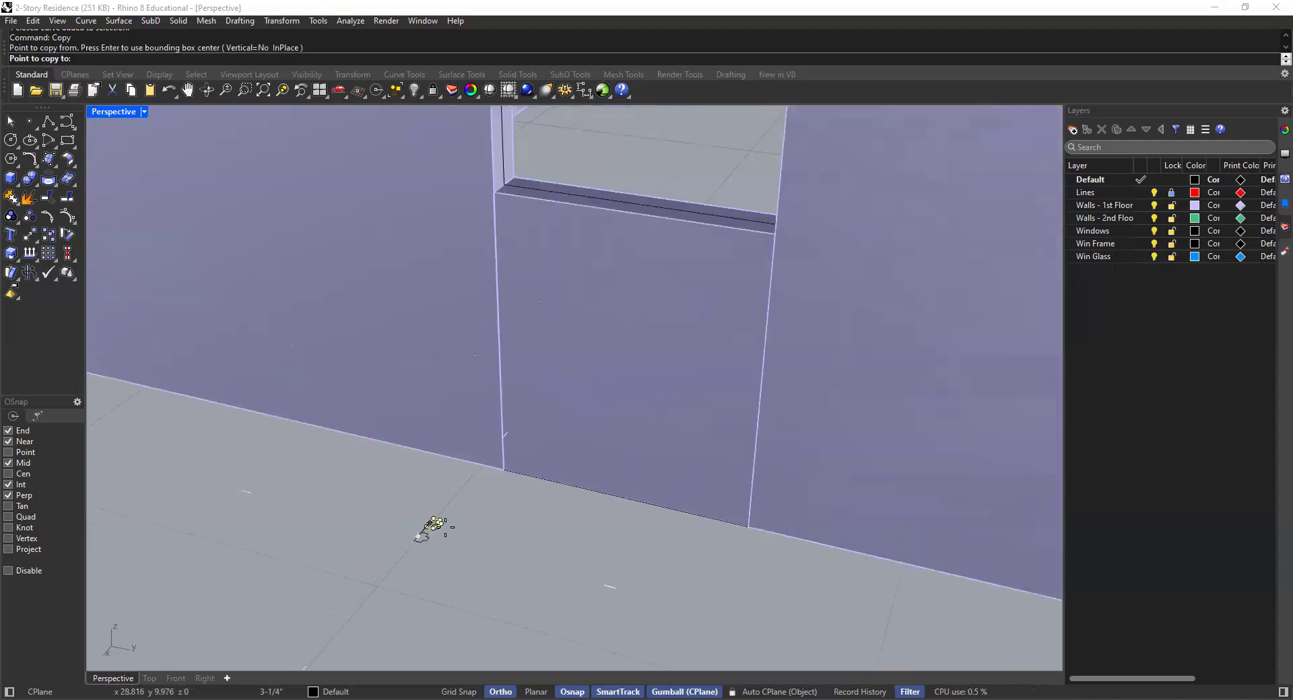
key("F8")
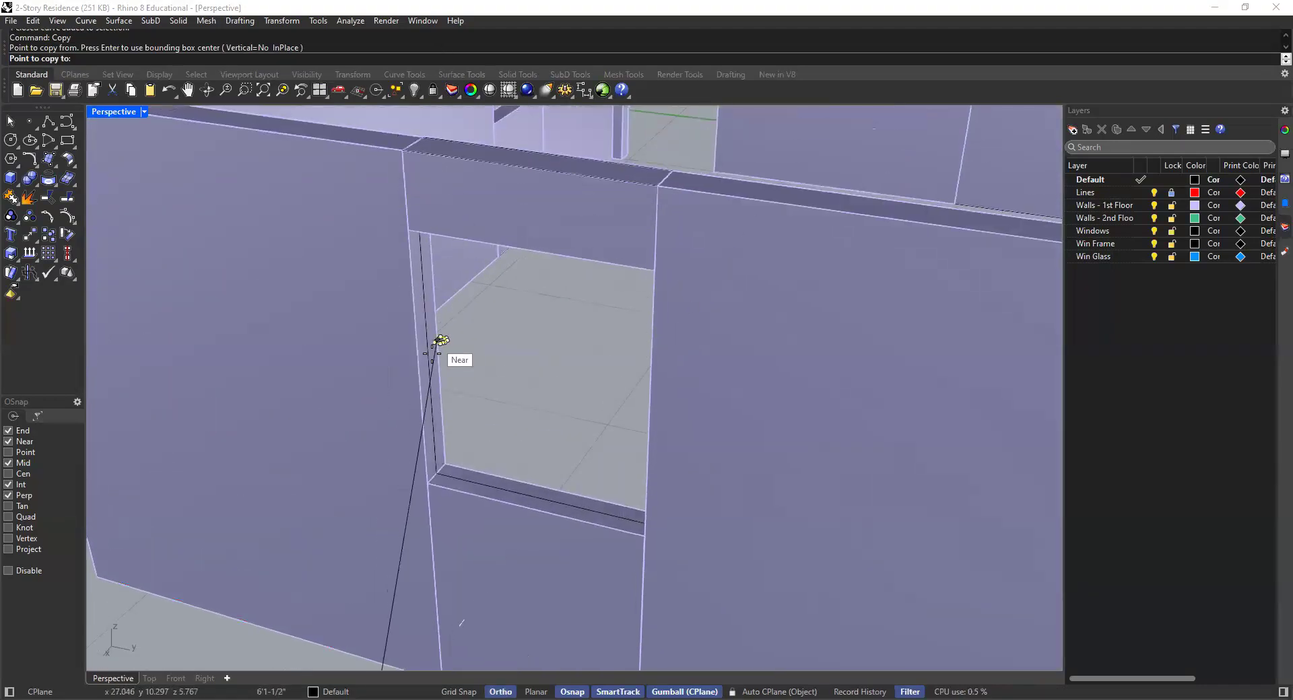
scroll(436, 364, "up", 5)
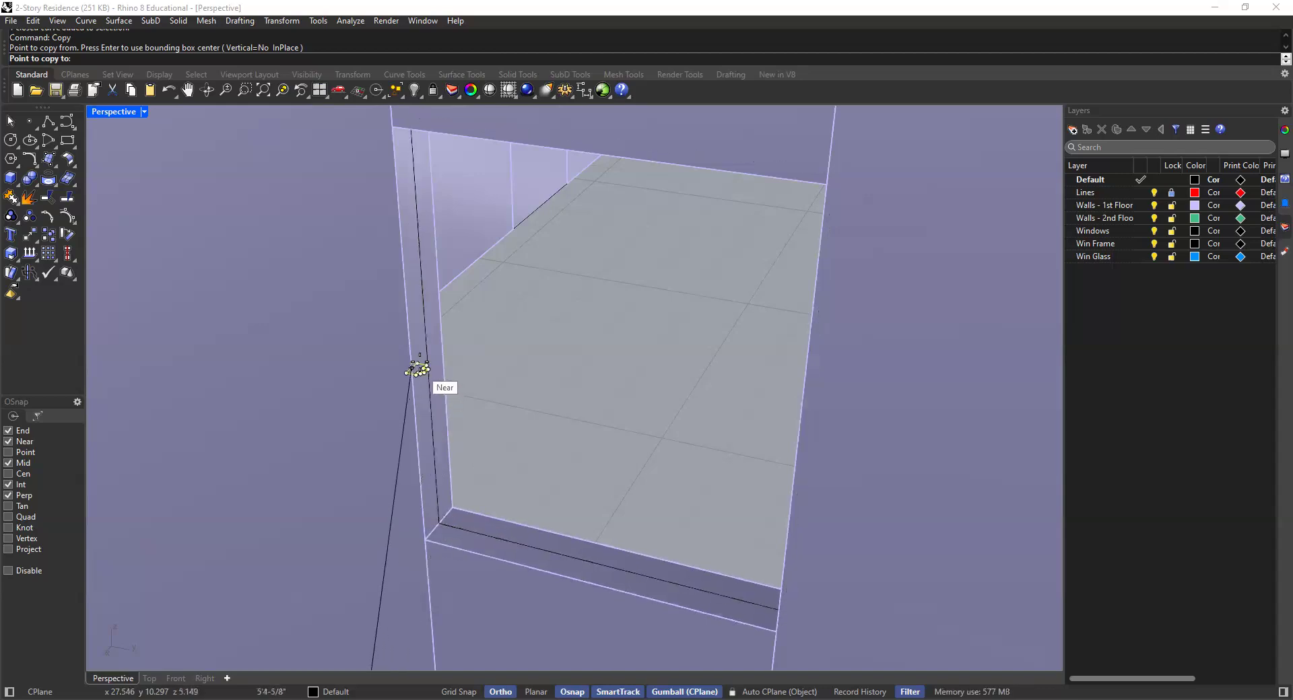
left_click(429, 370)
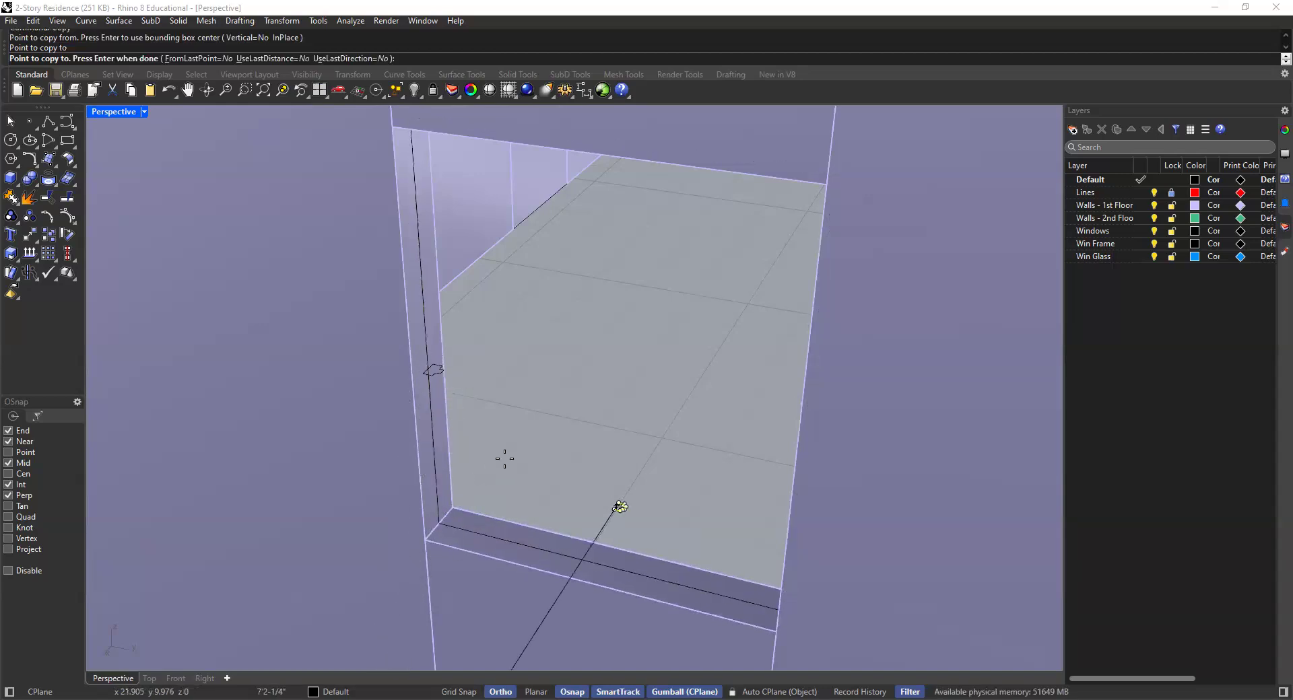
key("Return")
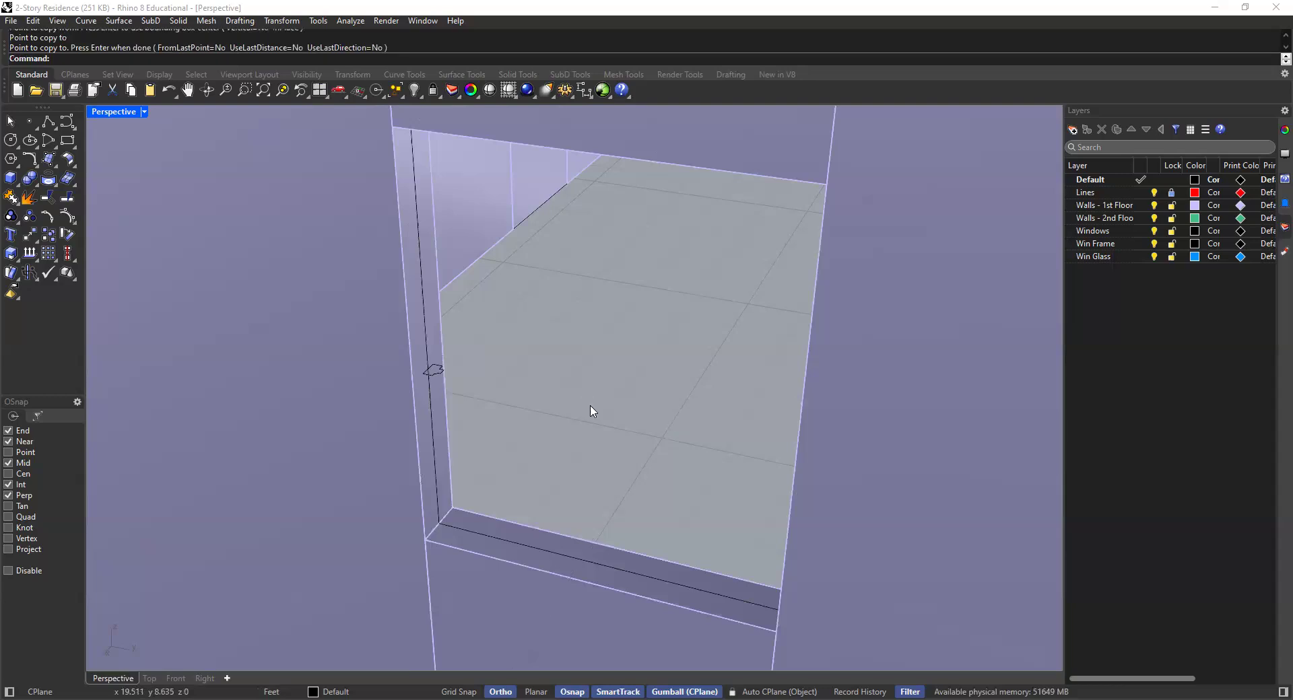
Check that the window rectangle and the copied frame profile select as two separate curves
right_click_drag(450, 393, 421, 401, "shift")
left_click(404, 399)
key("Escape")
left_click(417, 363)
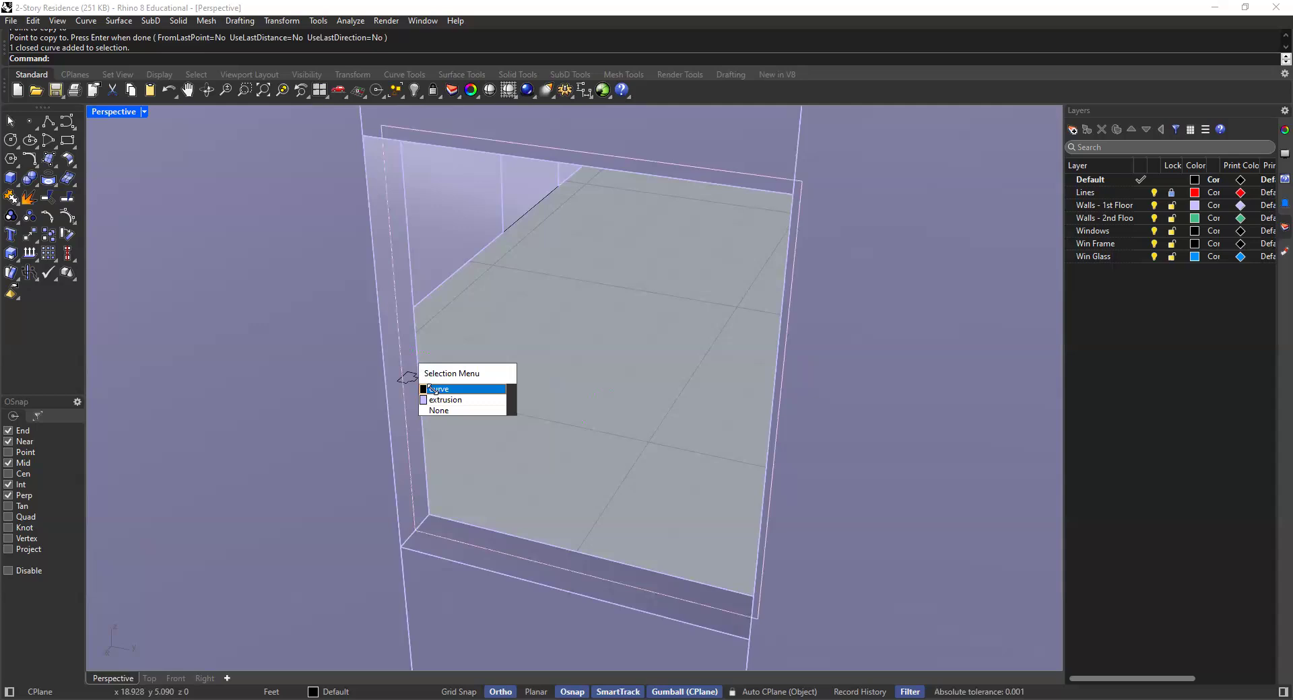
left_click(435, 389)
key("Escape")
left_click(409, 378)
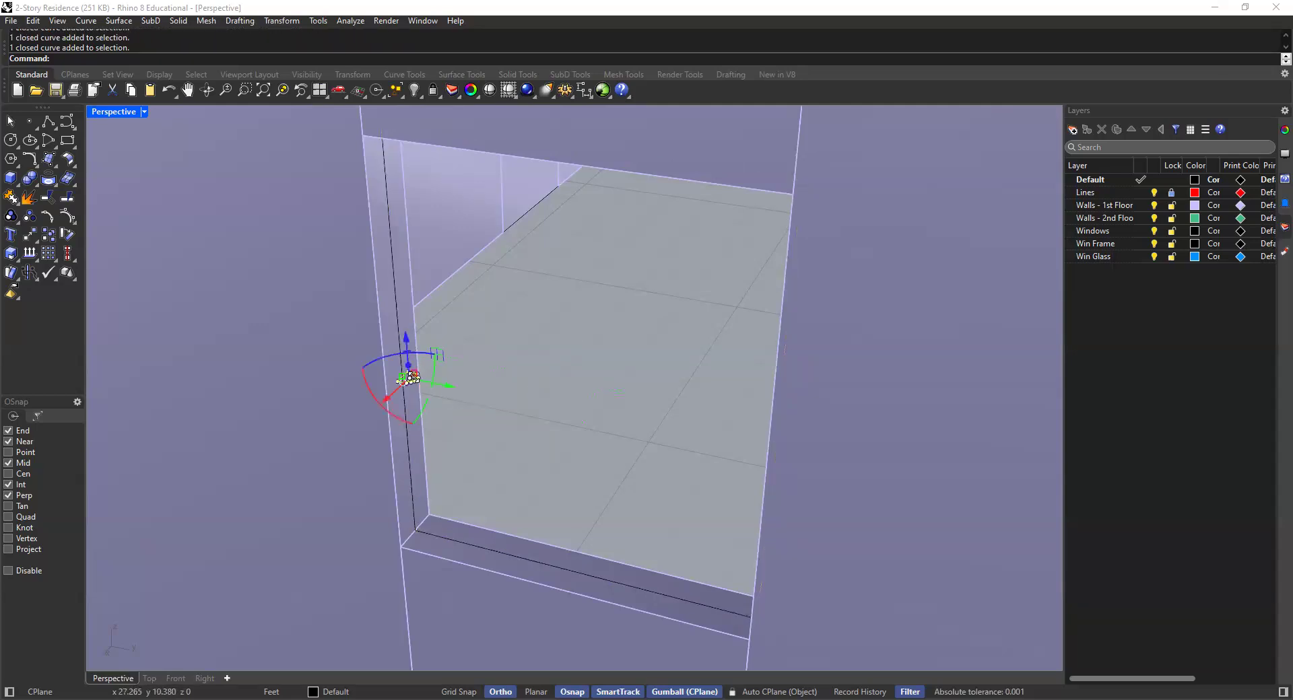
key("Escape")
scroll(463, 397, "up", 3)
right_click(418, 388)
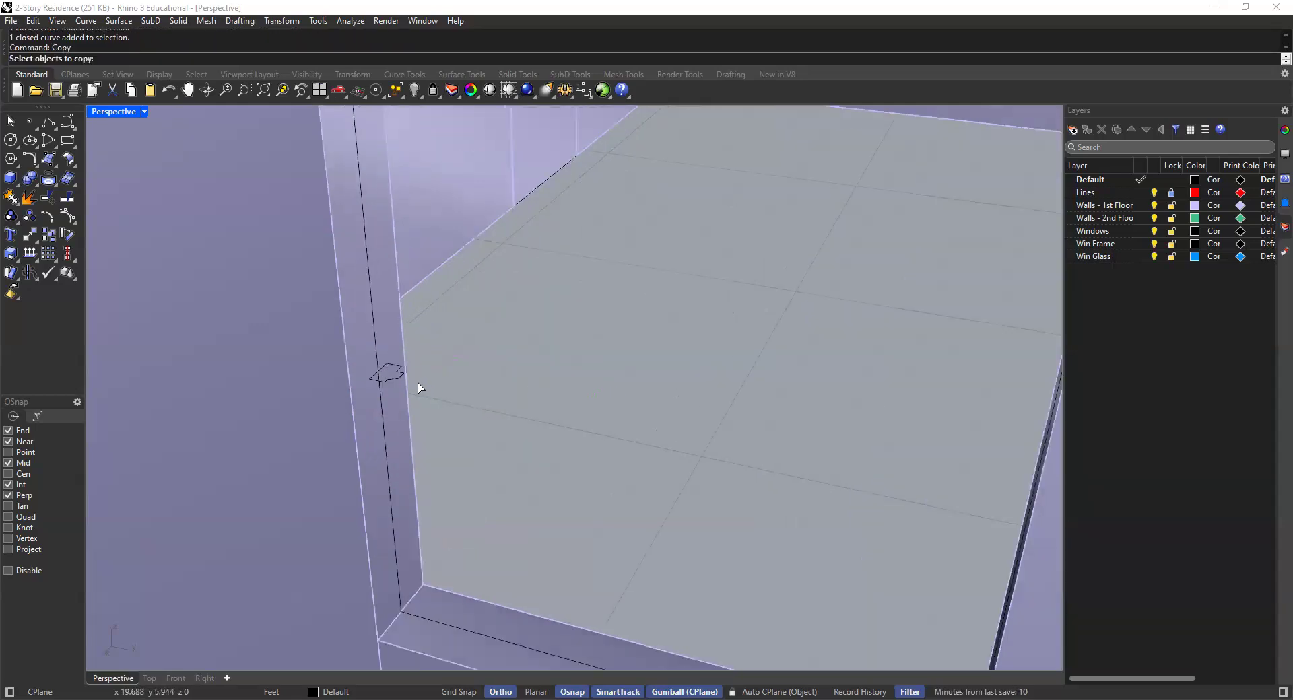
key("Escape")
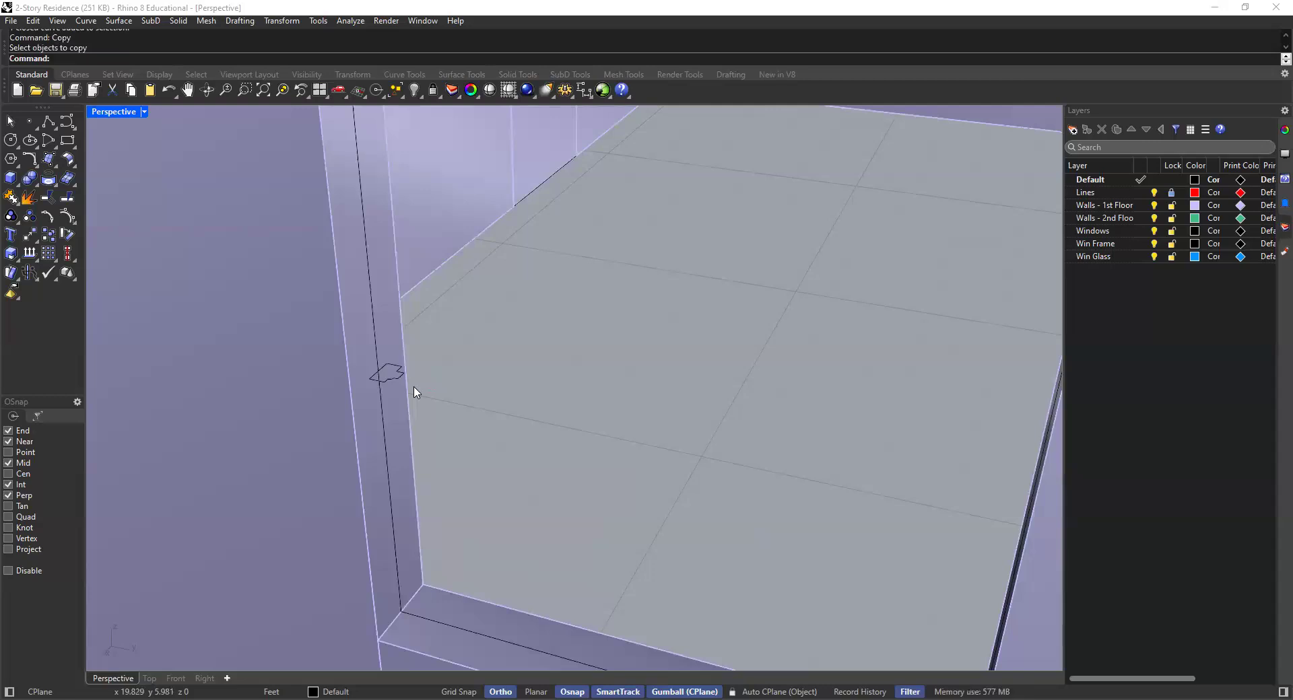
Sweep the copied profile along the window rectangle with Sweep1, using the Freeform frame style and unchanged cross sections
type("Sweep1")
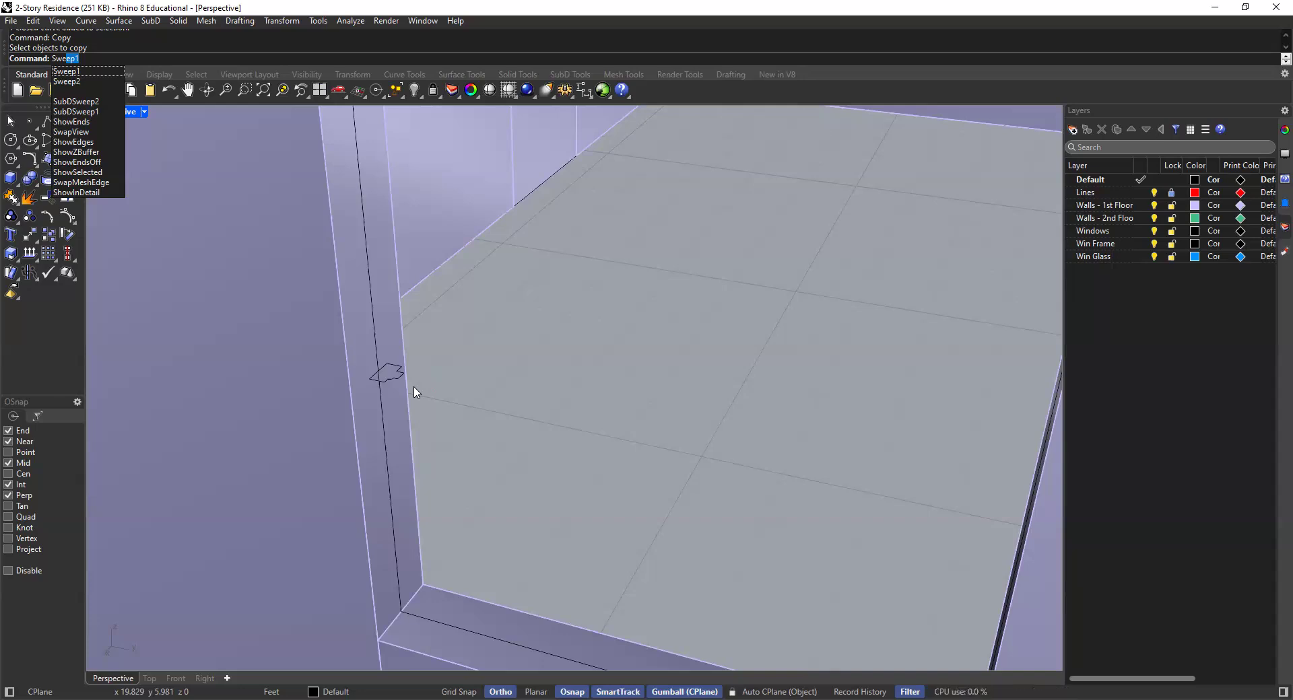
key("Return")
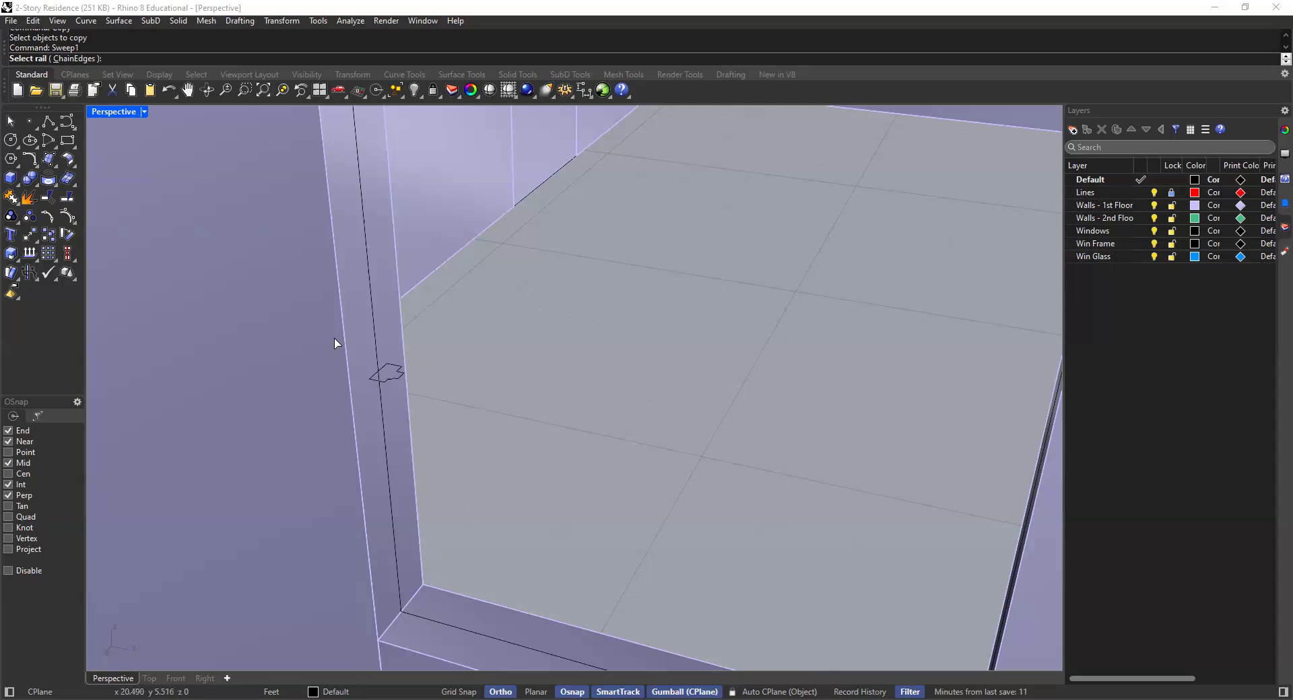
left_click(366, 234)
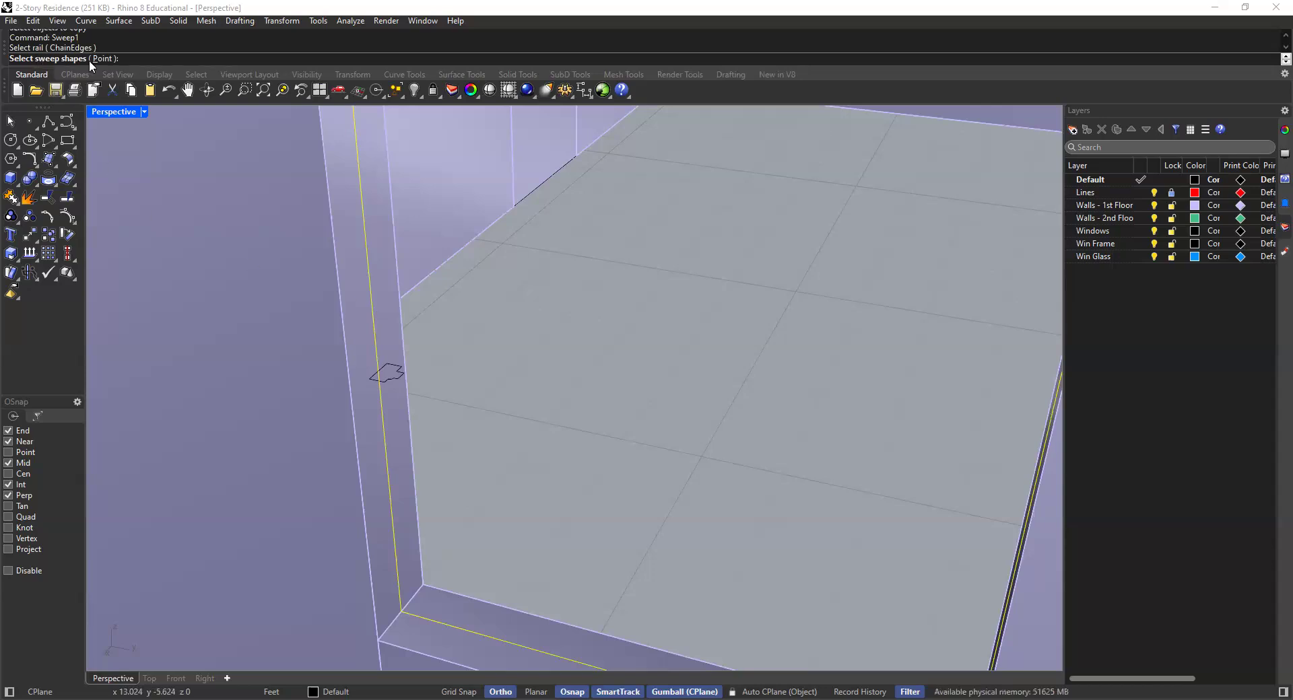
left_click(400, 376)
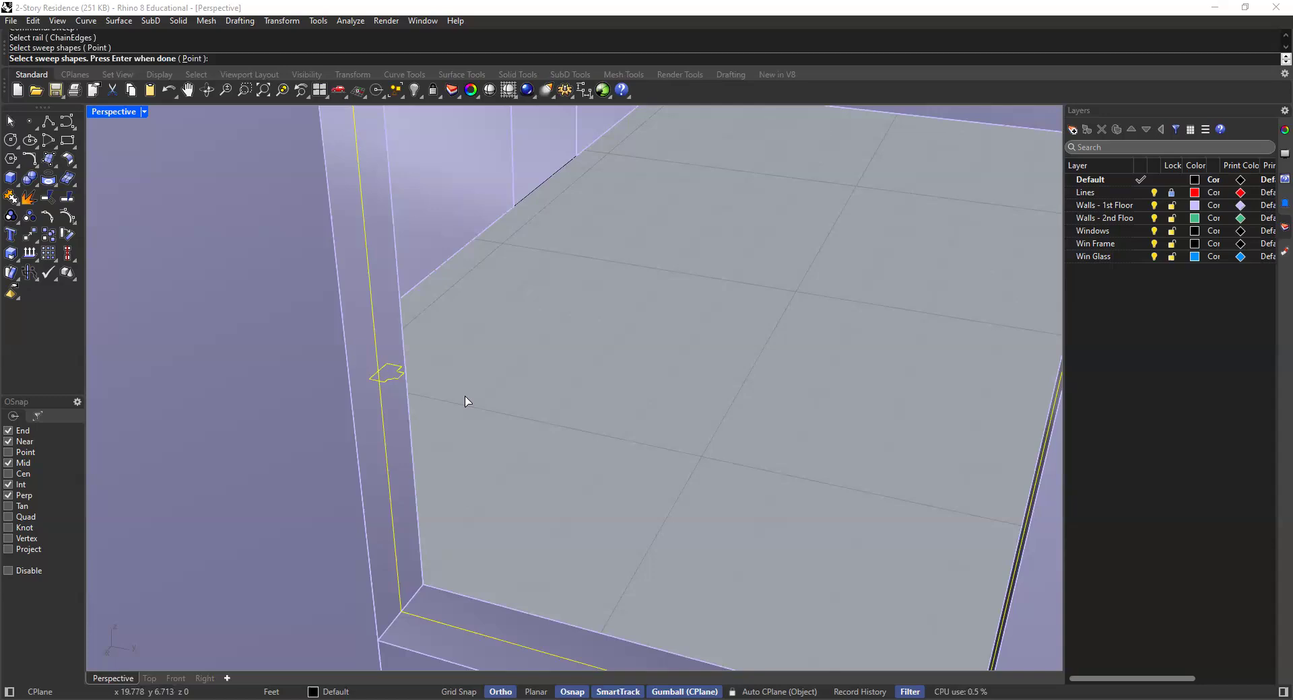
key("Return")
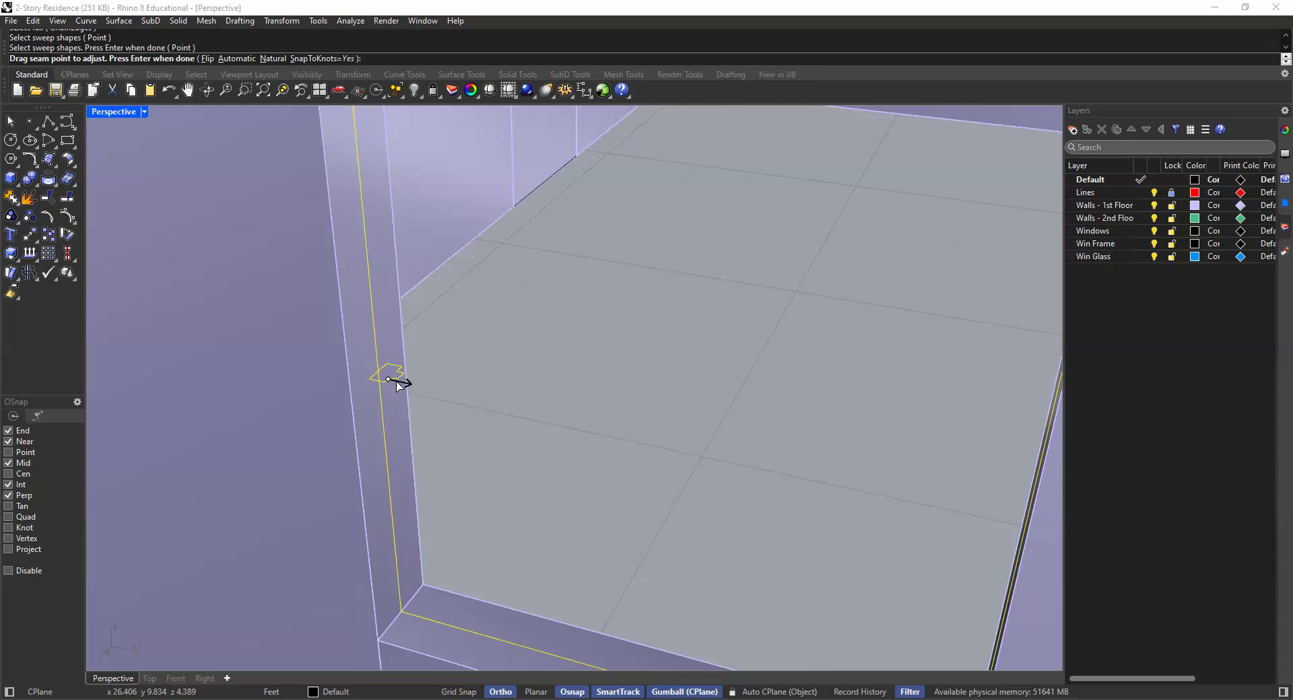
key("Return")
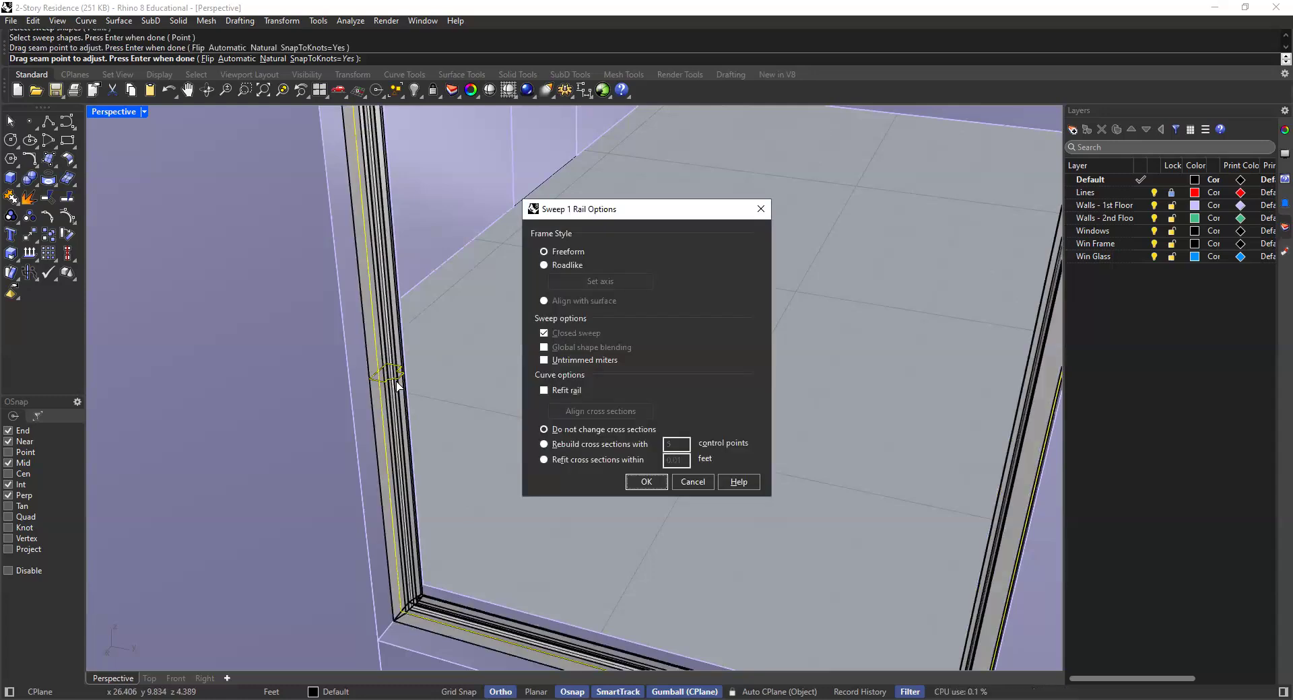
left_click(647, 483)
Inspect the swept window frame along the jamb and sill, and check that it selects as one object
scroll(465, 431, "down", 4)
mouse_move(453, 423)
right_mouse_down()
mouse_move(479, 378)
mouse_move(565, 341)
mouse_move(671, 347)
mouse_move(447, 398)
mouse_move(436, 422)
right_mouse_up()
scroll(377, 532, "up", 3)
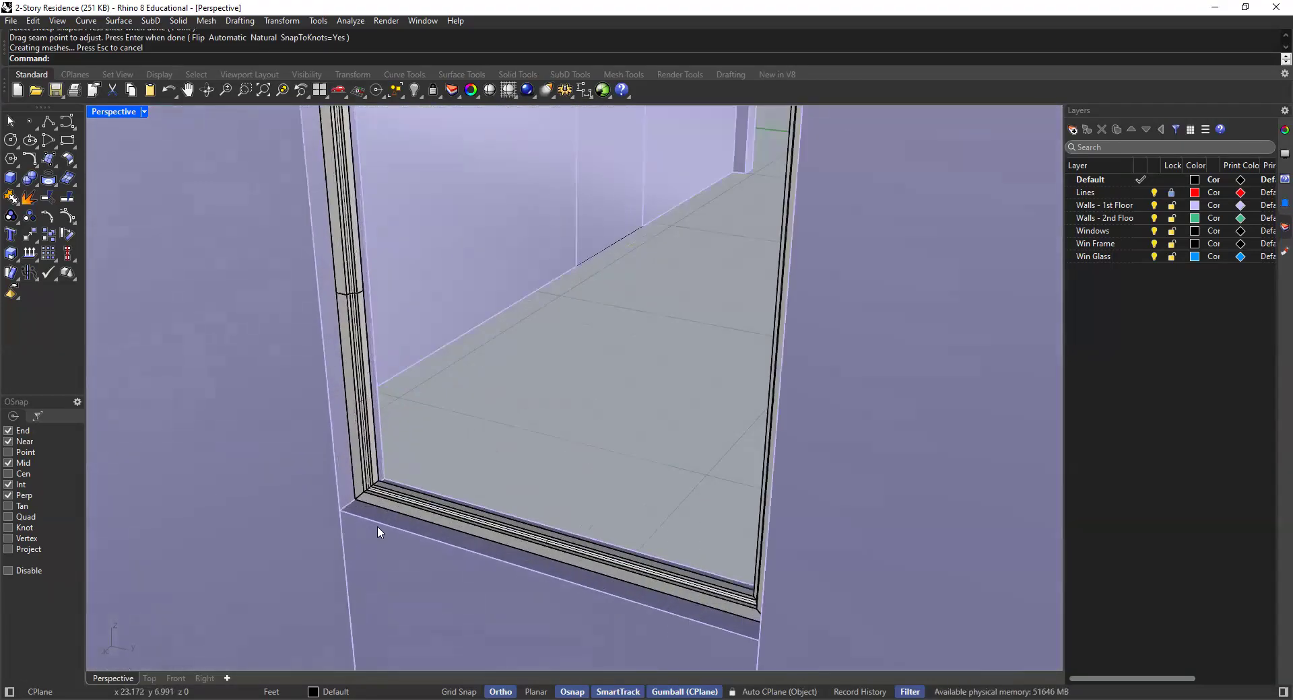
scroll(377, 532, "up", 2)
left_click(359, 396)
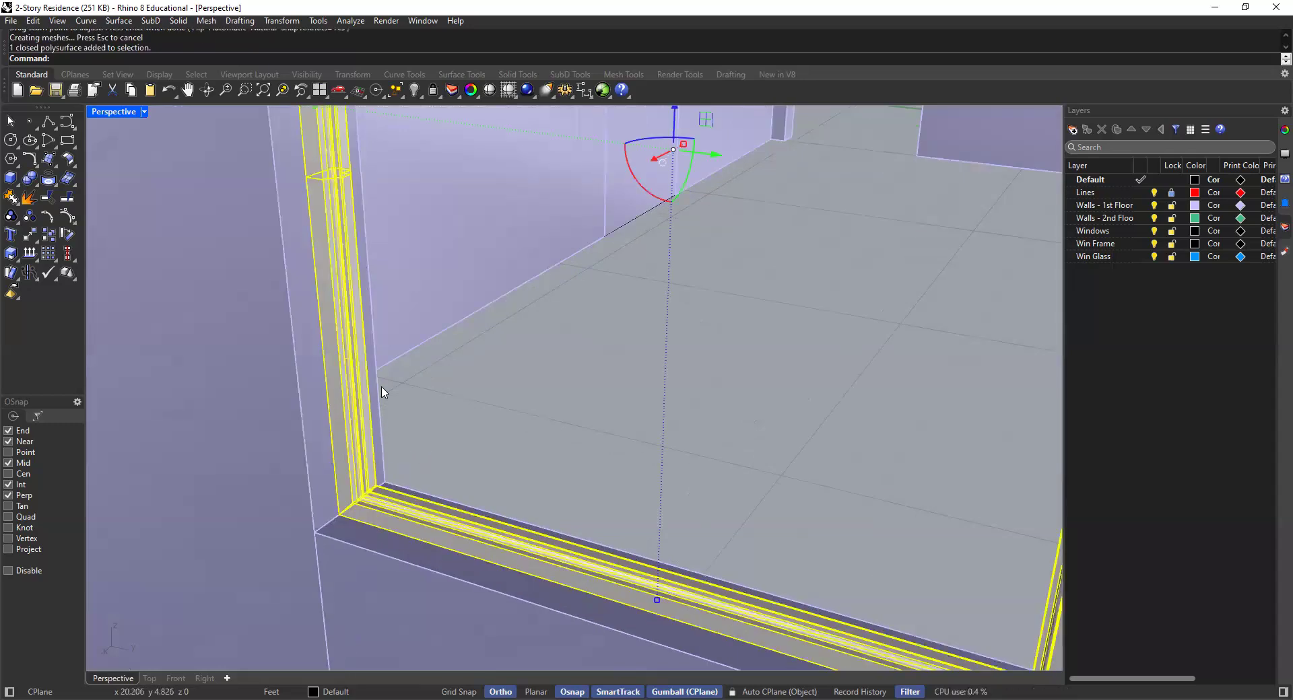
key("Escape")
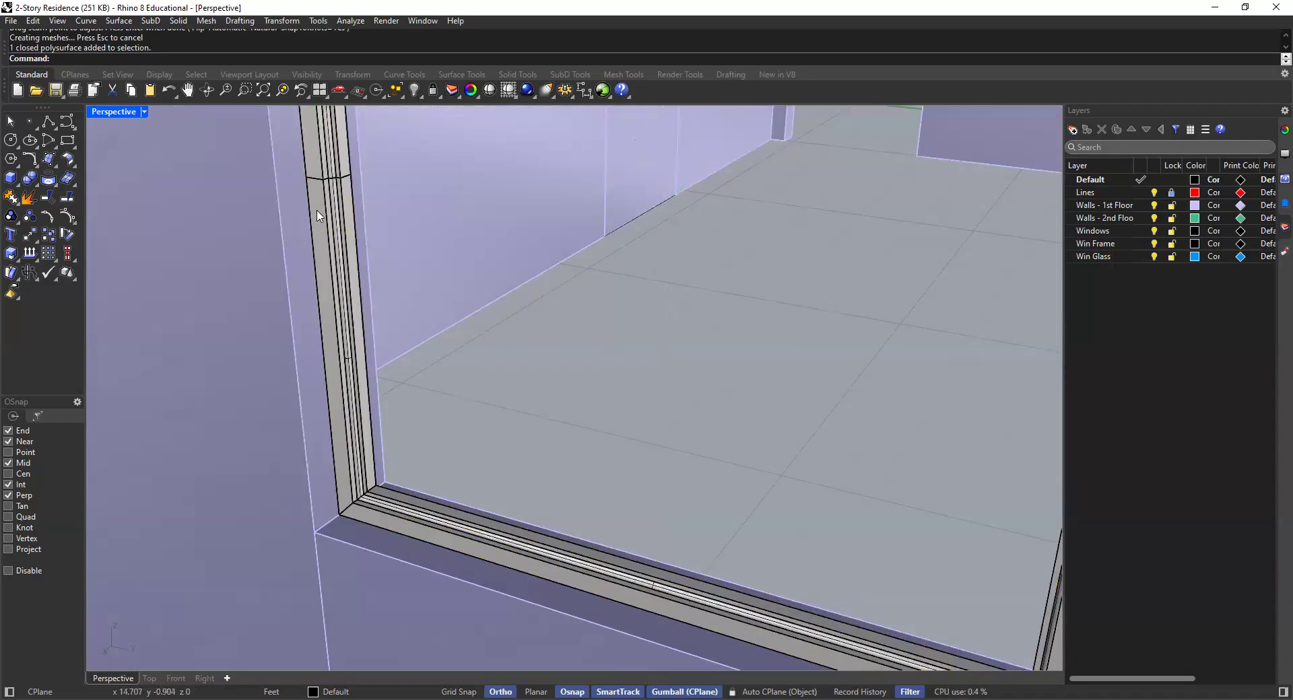
left_click(347, 307)
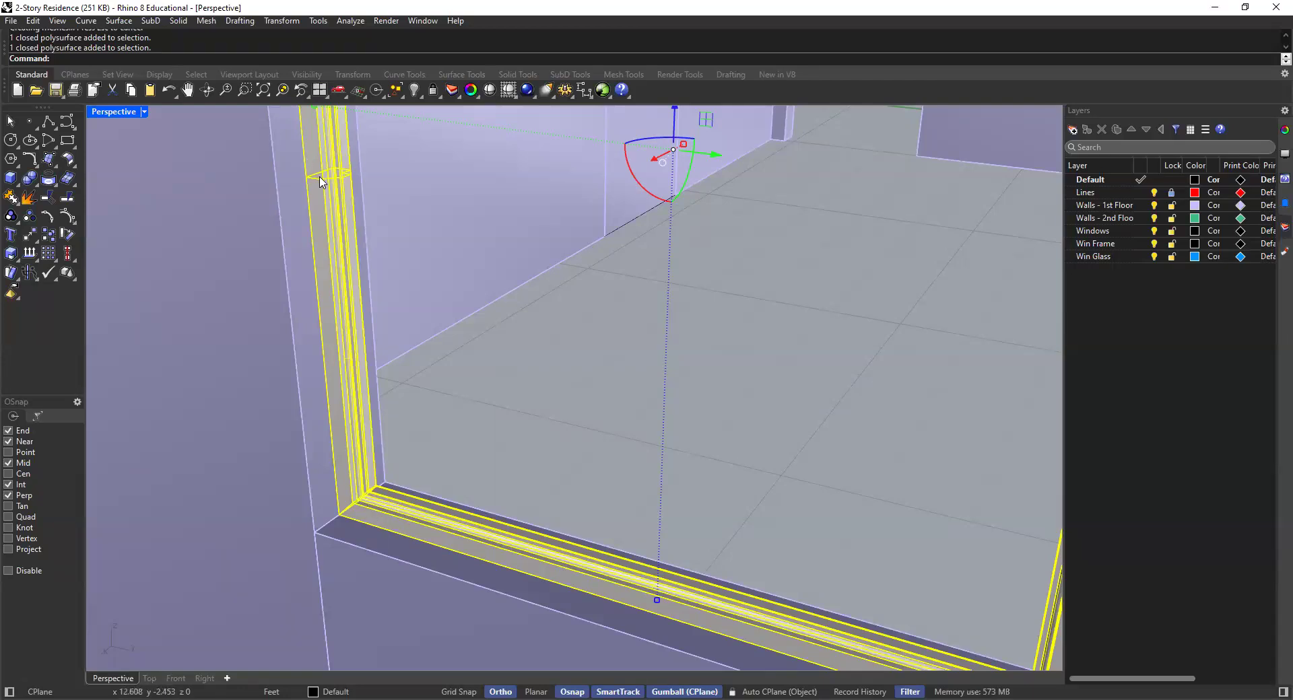
scroll(322, 181, "up", 4)
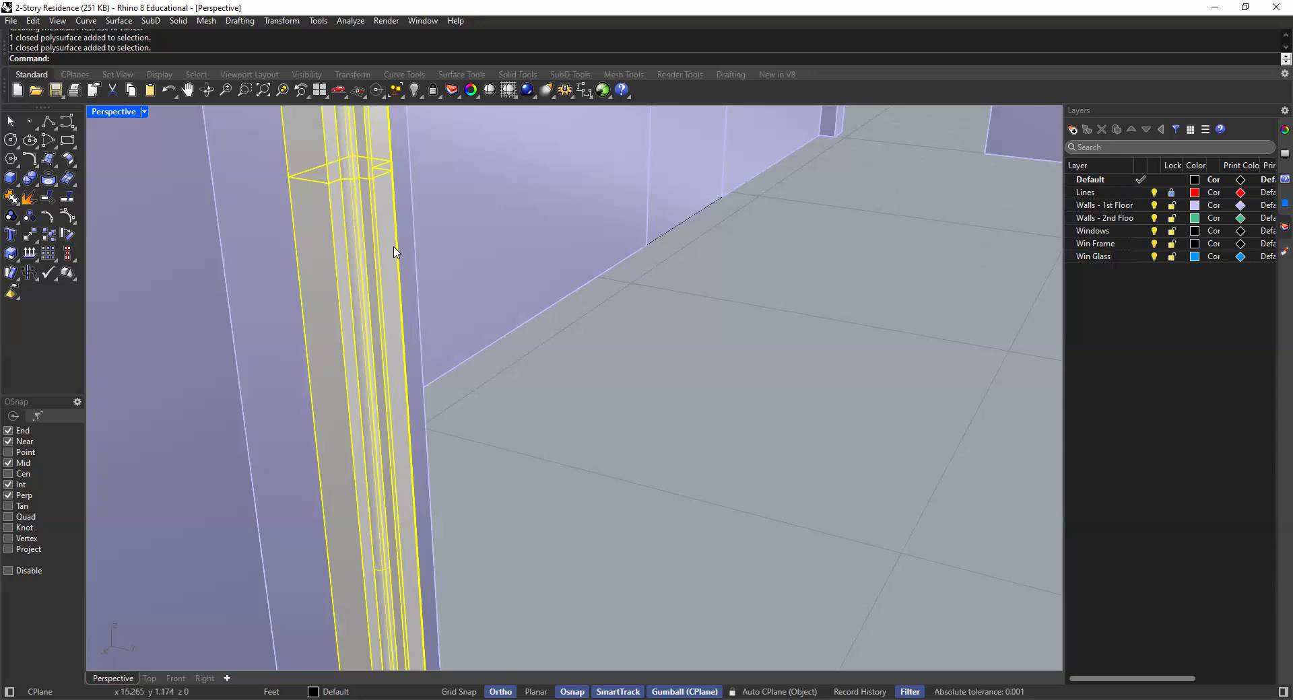
scroll(395, 243, "down", 5)
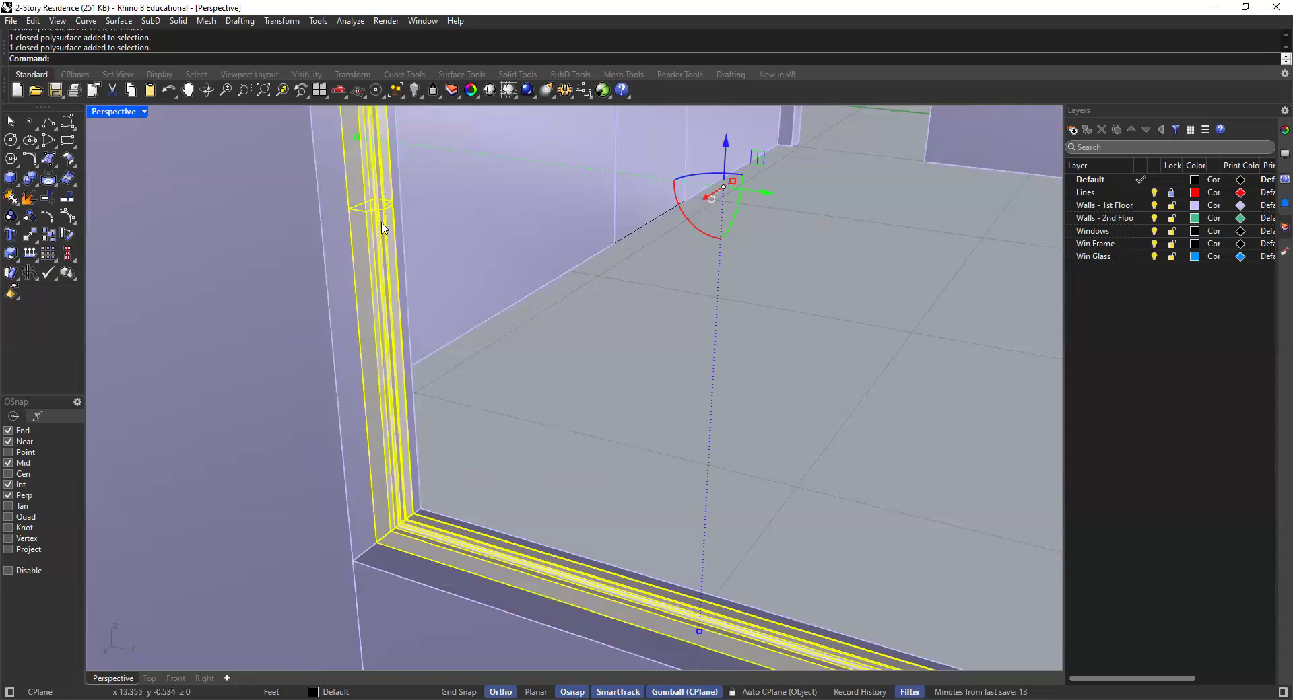
right_click_drag(381, 222, 382, 245, "shift")
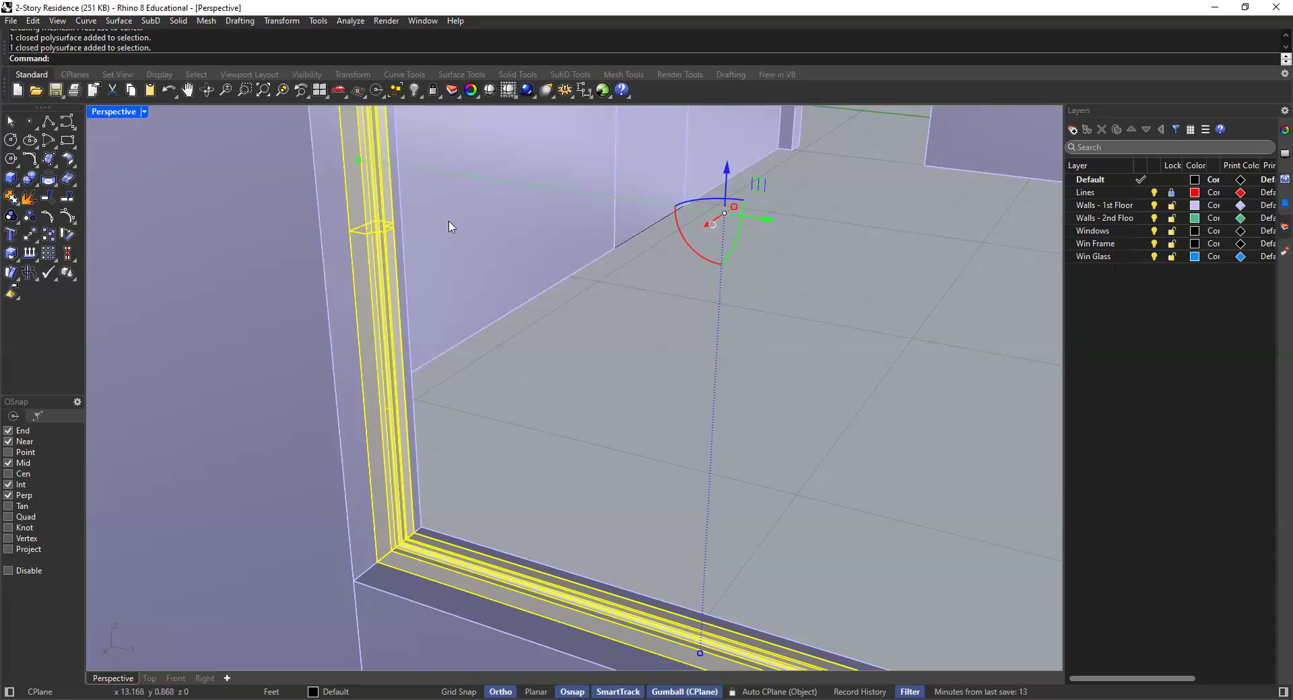
left_click(491, 393)
left_click(397, 337)
left_click(425, 348)
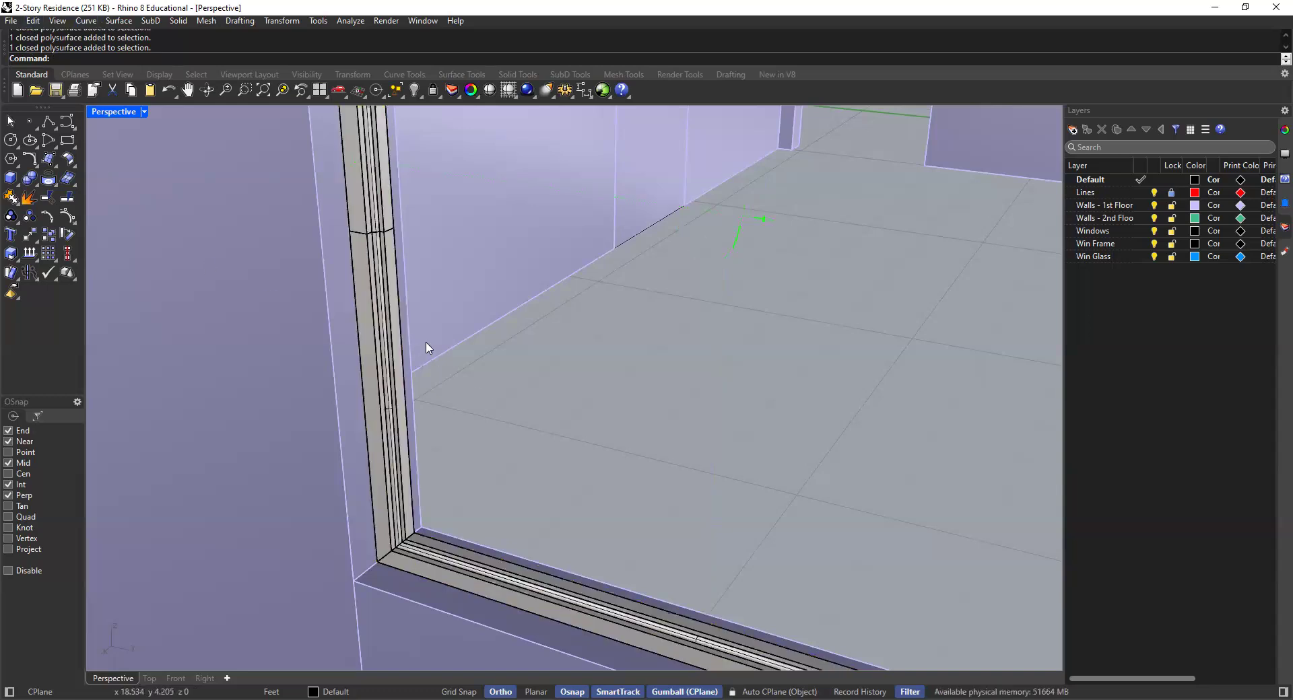
Start a vertical rectangle with a 2'-9" base edge between the lower inner corners of the window frame's glazing recess
scroll(426, 348, "down", 8)
right_click_drag(395, 390, 464, 372)
scroll(431, 431, "up", 2)
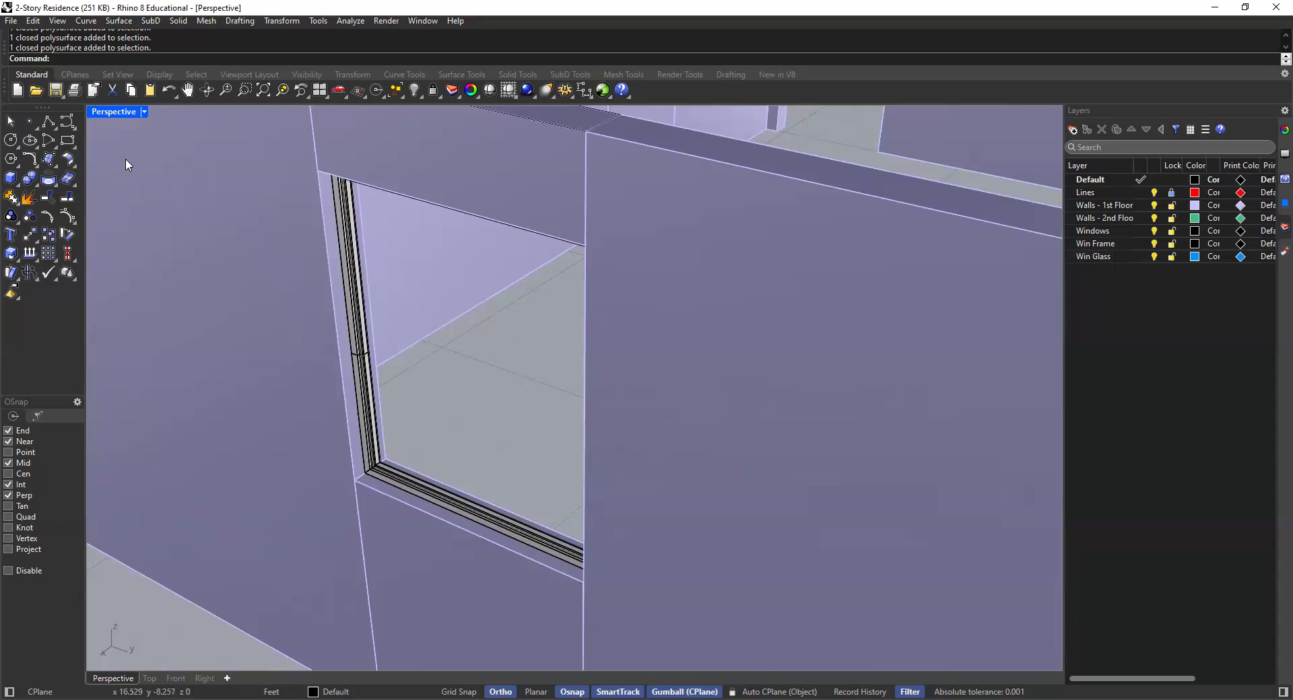
left_click(67, 142)
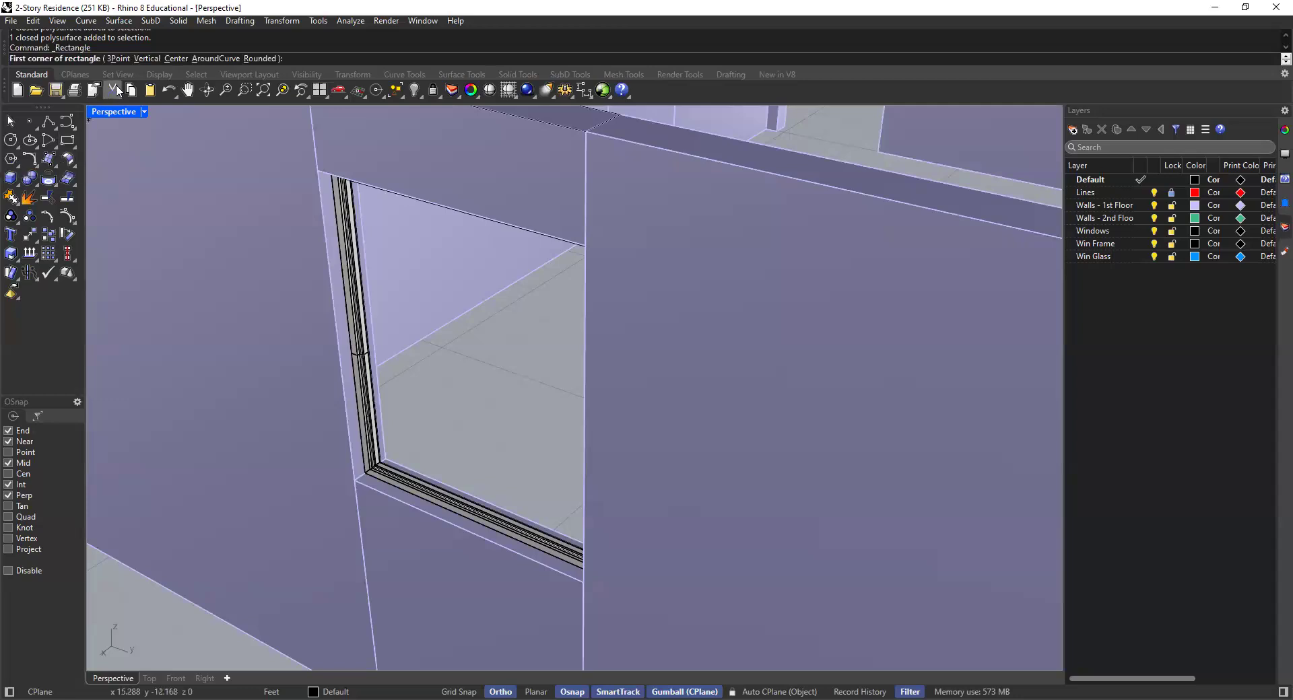
left_click(144, 58)
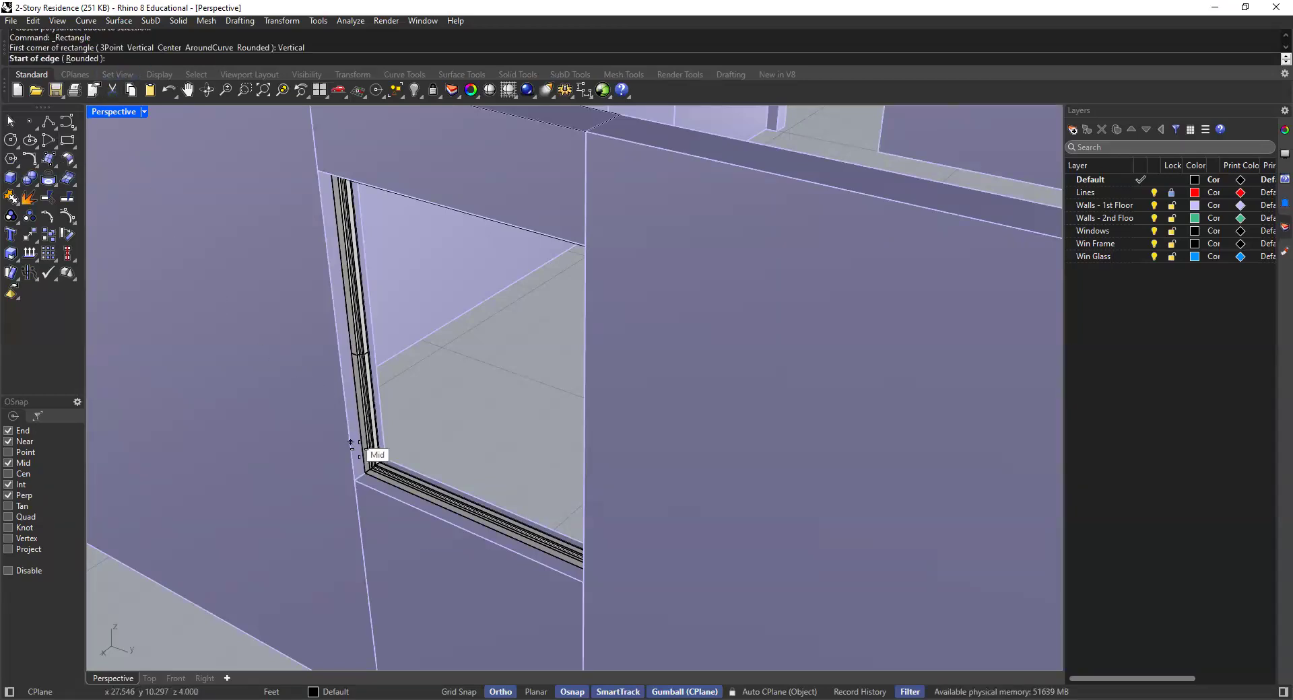
scroll(370, 448, "up", 2)
scroll(370, 465, "up", 3)
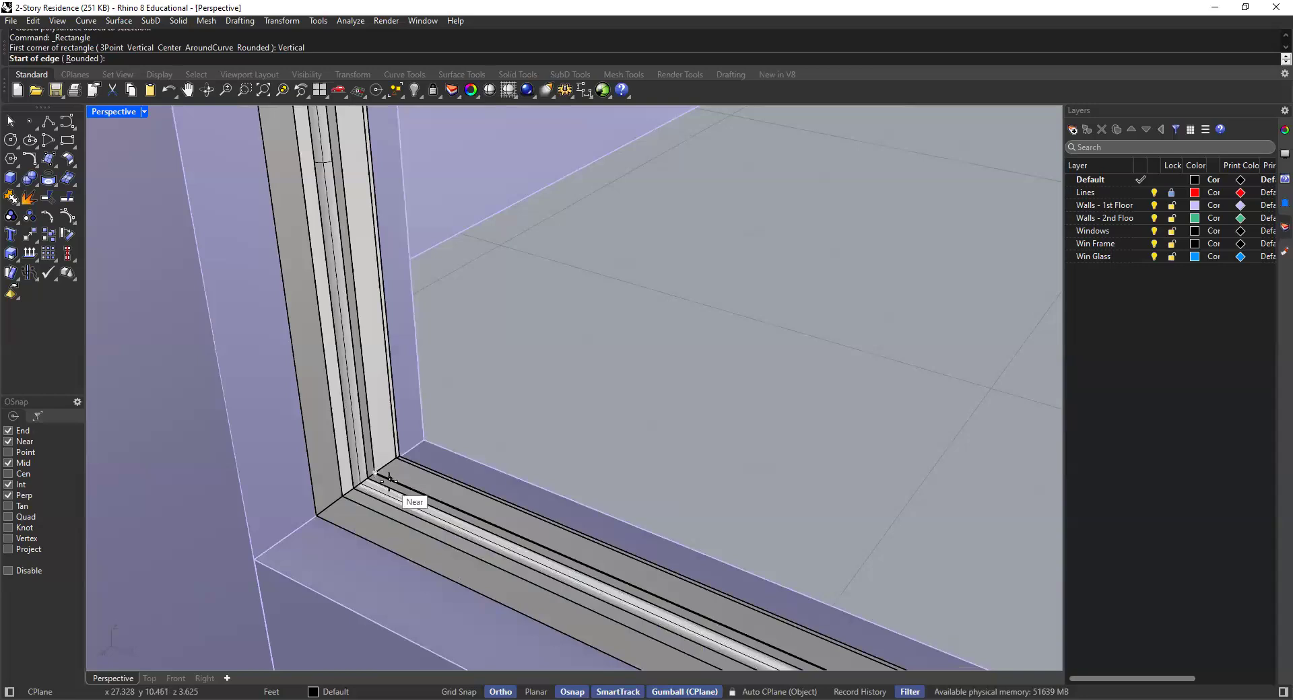
scroll(367, 466, "up", 2)
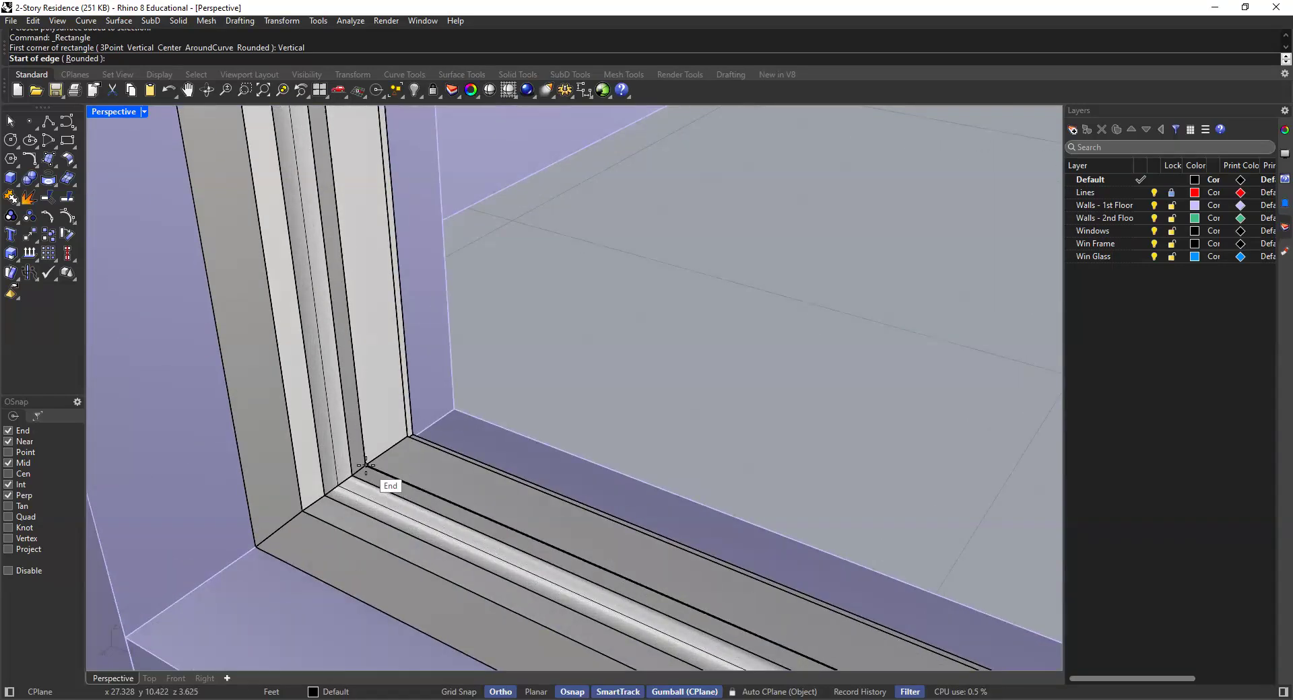
left_click(365, 465)
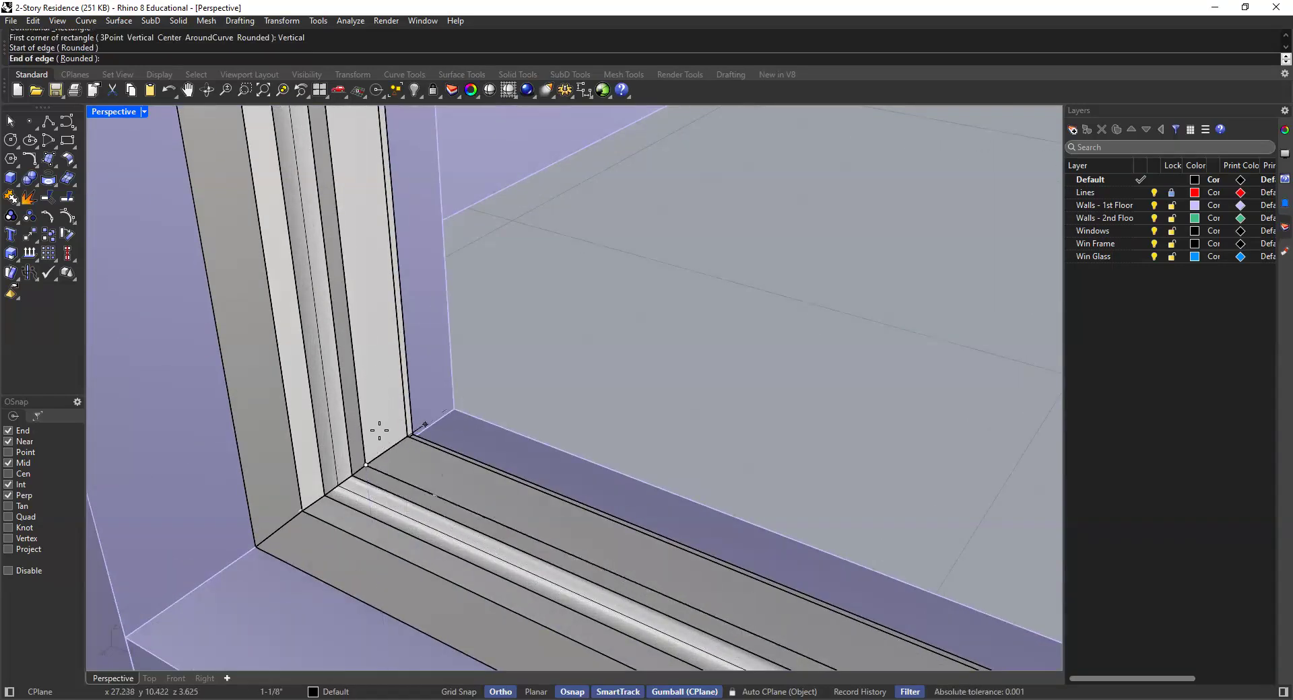
scroll(379, 430, "down", 5)
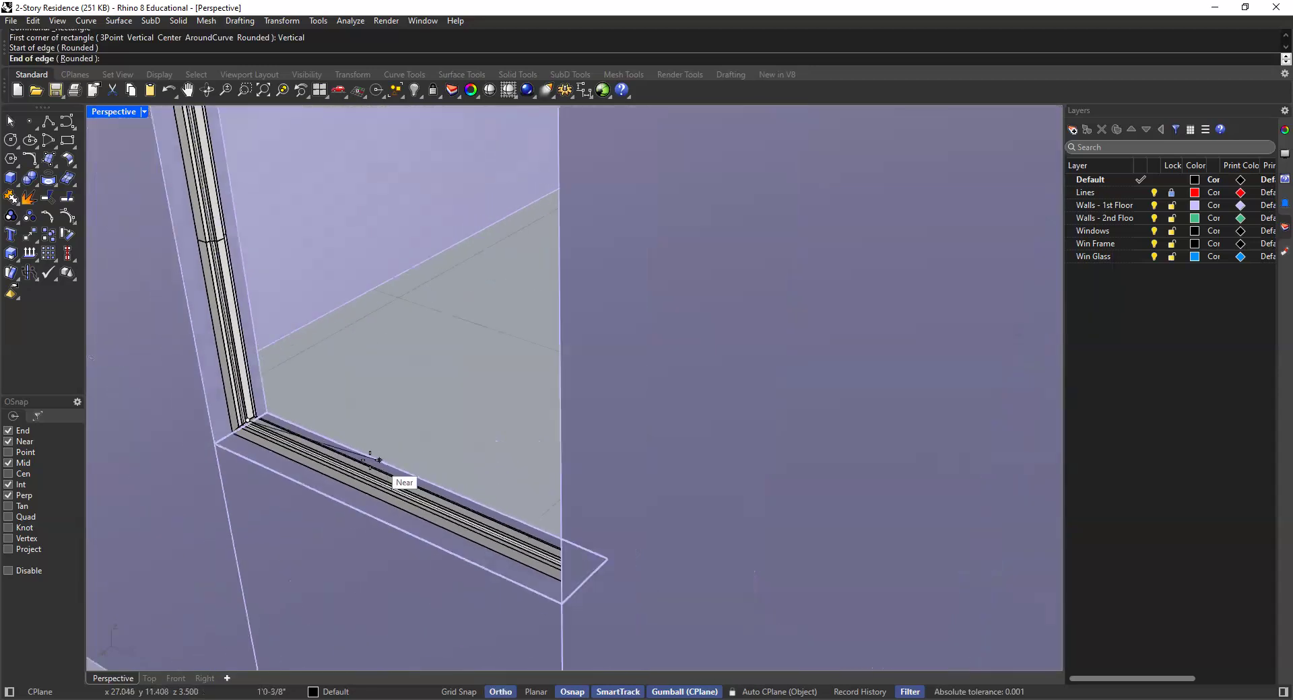
scroll(379, 460, "up", 4)
scroll(837, 508, "up", 4)
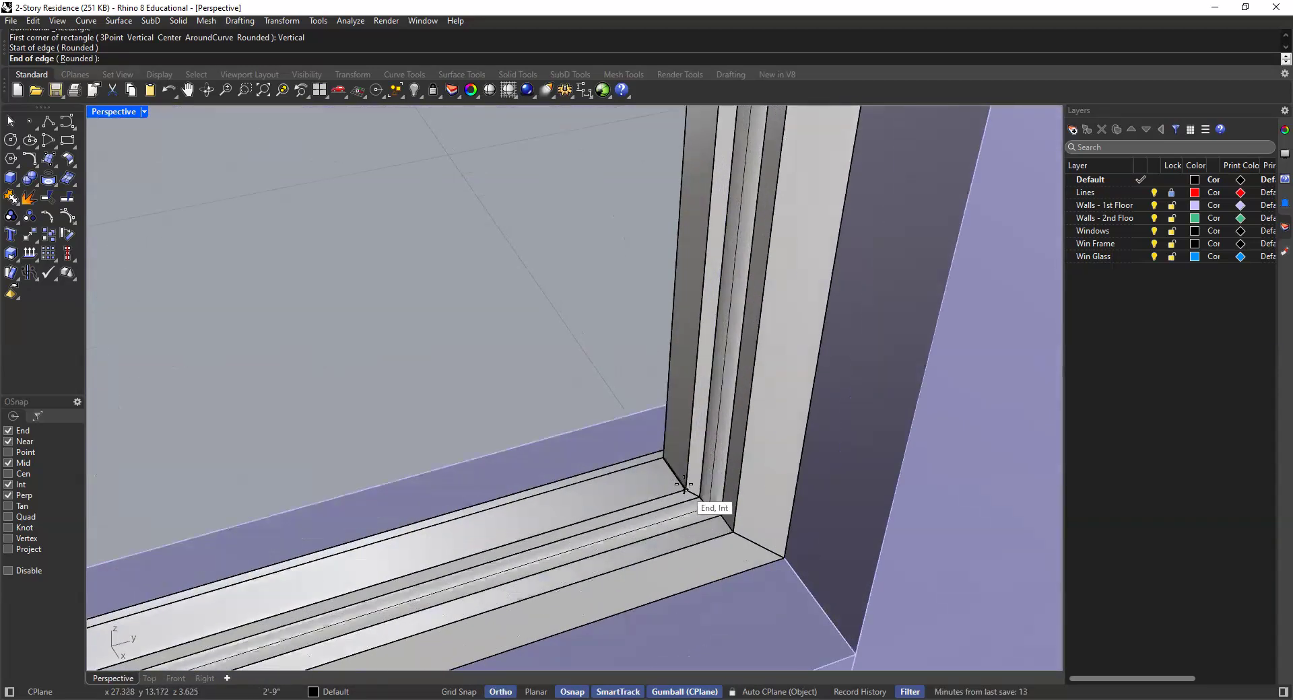
left_click(683, 485)
Finish the vertical rectangle at the recess's upper inner corner, about 3'-3 1/2" high
scroll(690, 266, "down", 2)
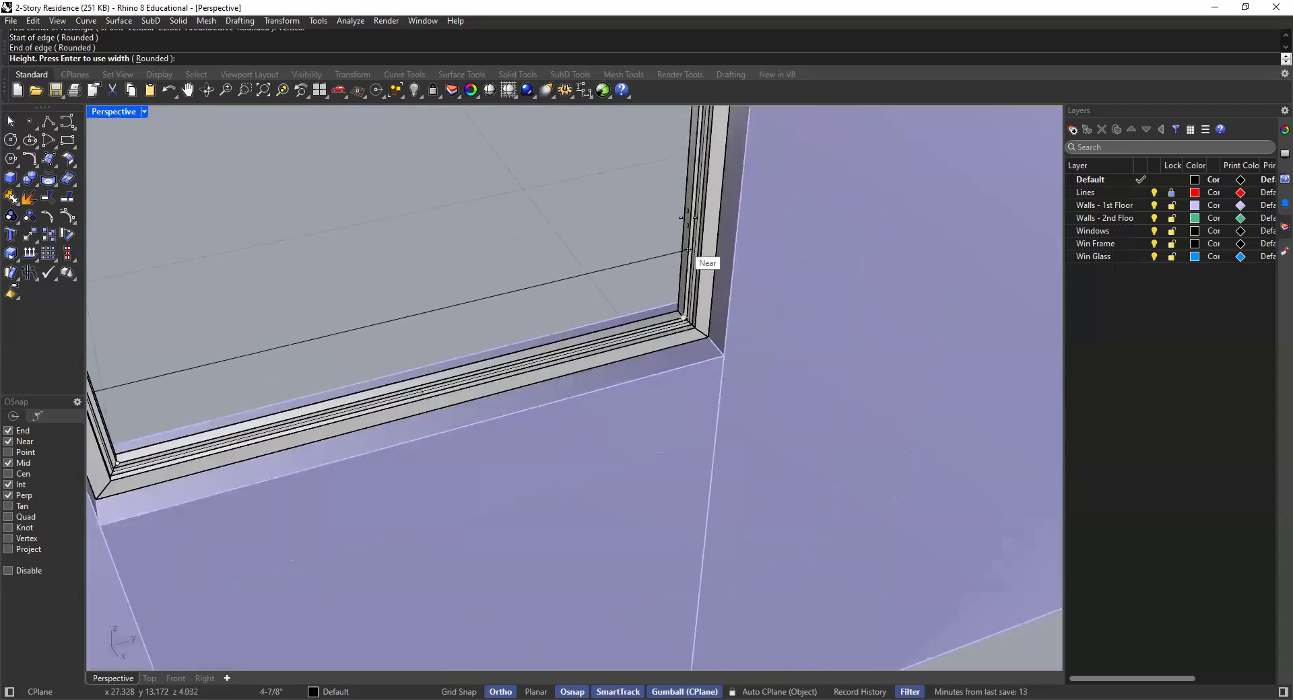
scroll(688, 250, "down", 6)
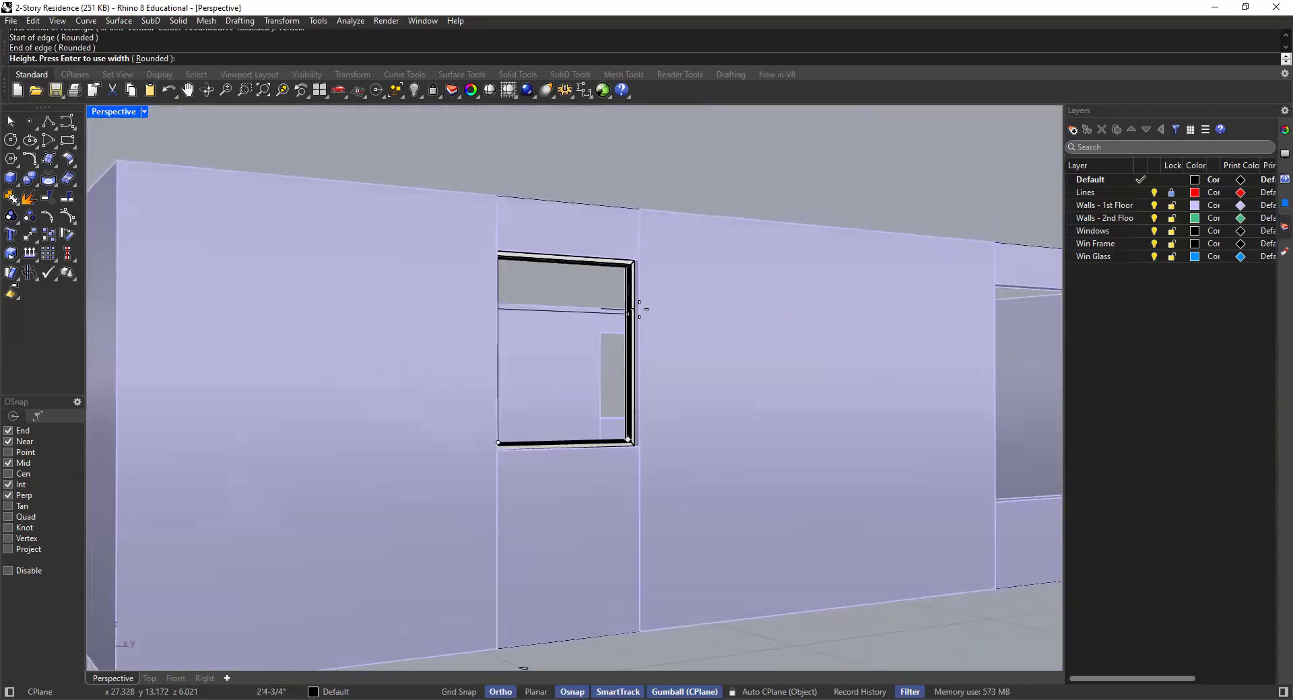
scroll(639, 310, "up", 4)
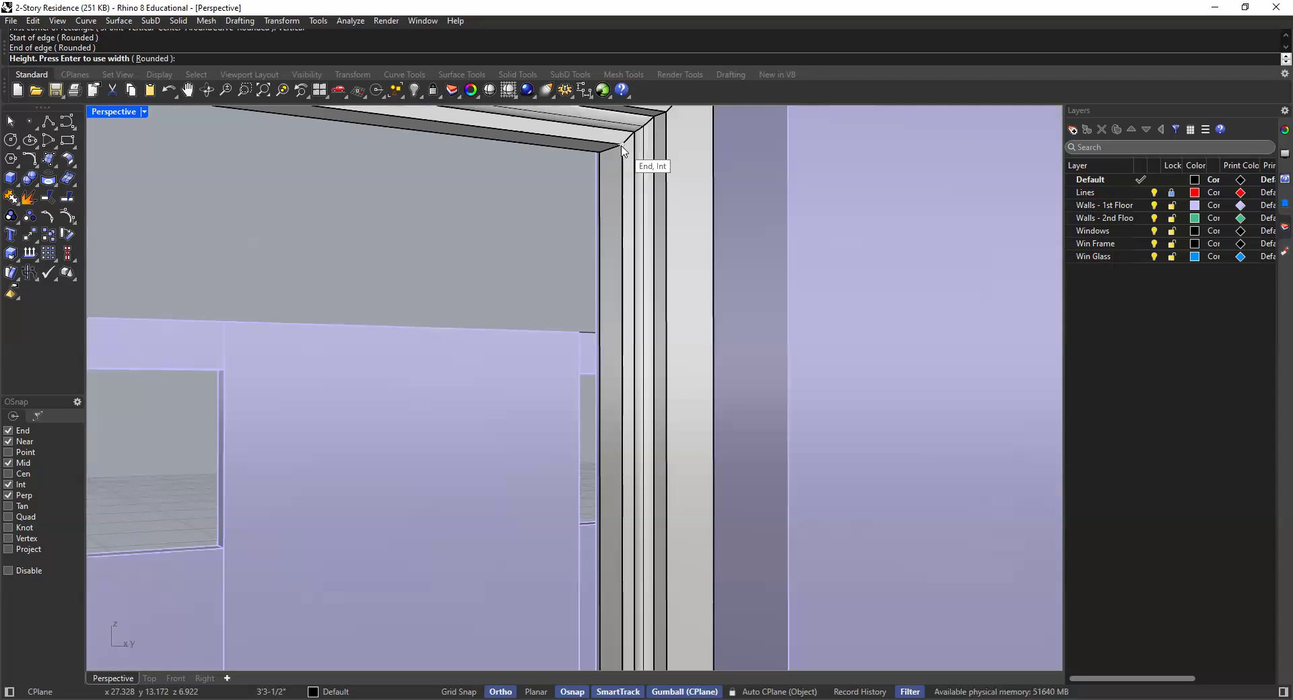
left_click(623, 151)
scroll(610, 246, "down", 5)
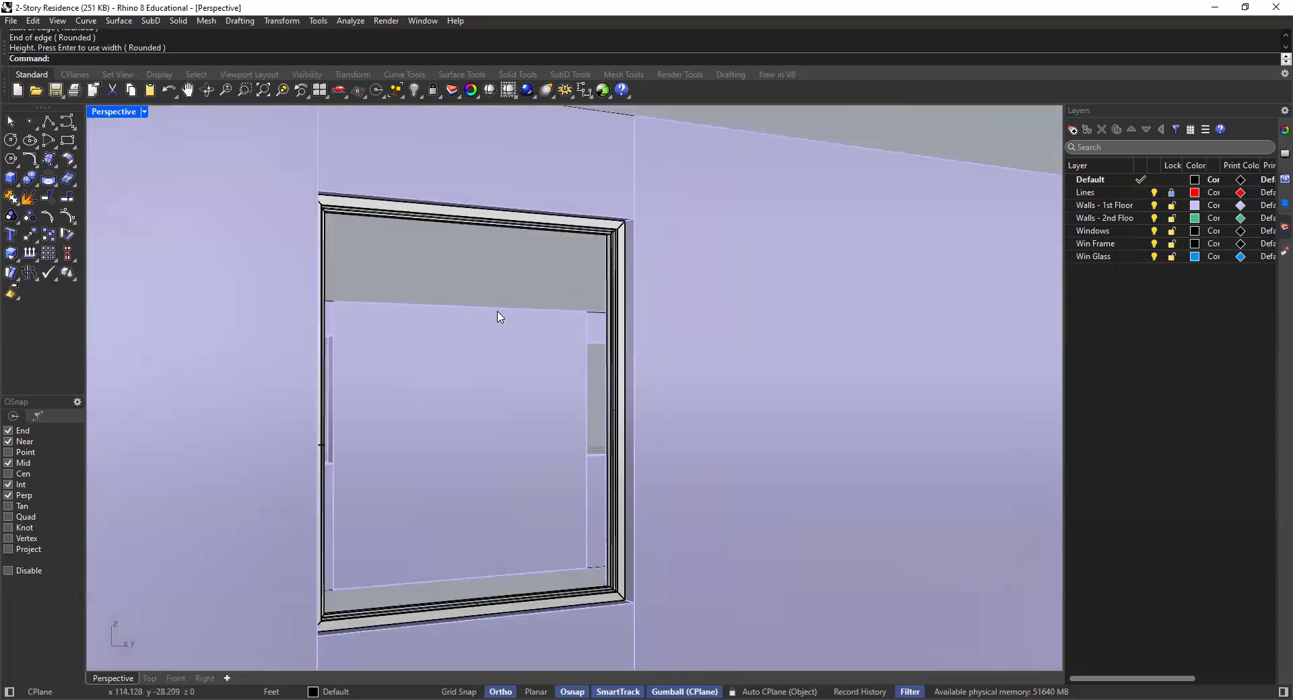
Check how the new rectangle sits along the window frame's inner edge at the upper and lower corners
scroll(610, 268, "up", 4)
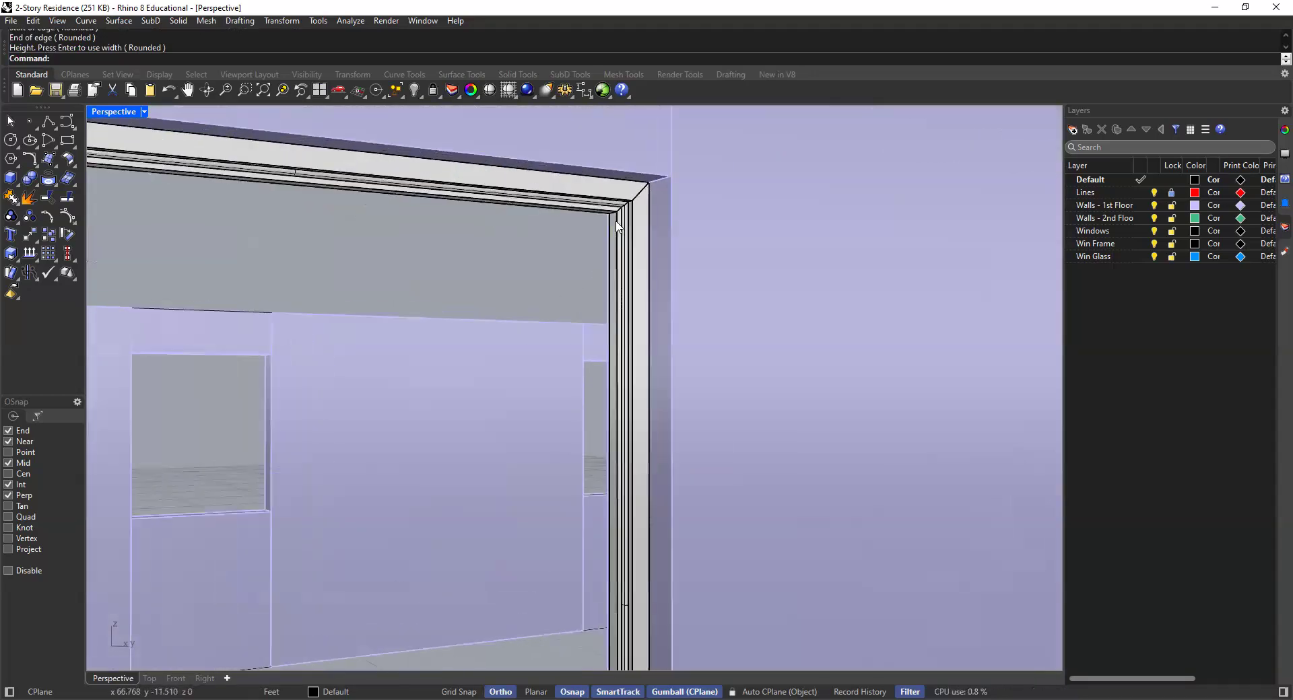
scroll(619, 226, "up", 1)
scroll(616, 229, "up", 1)
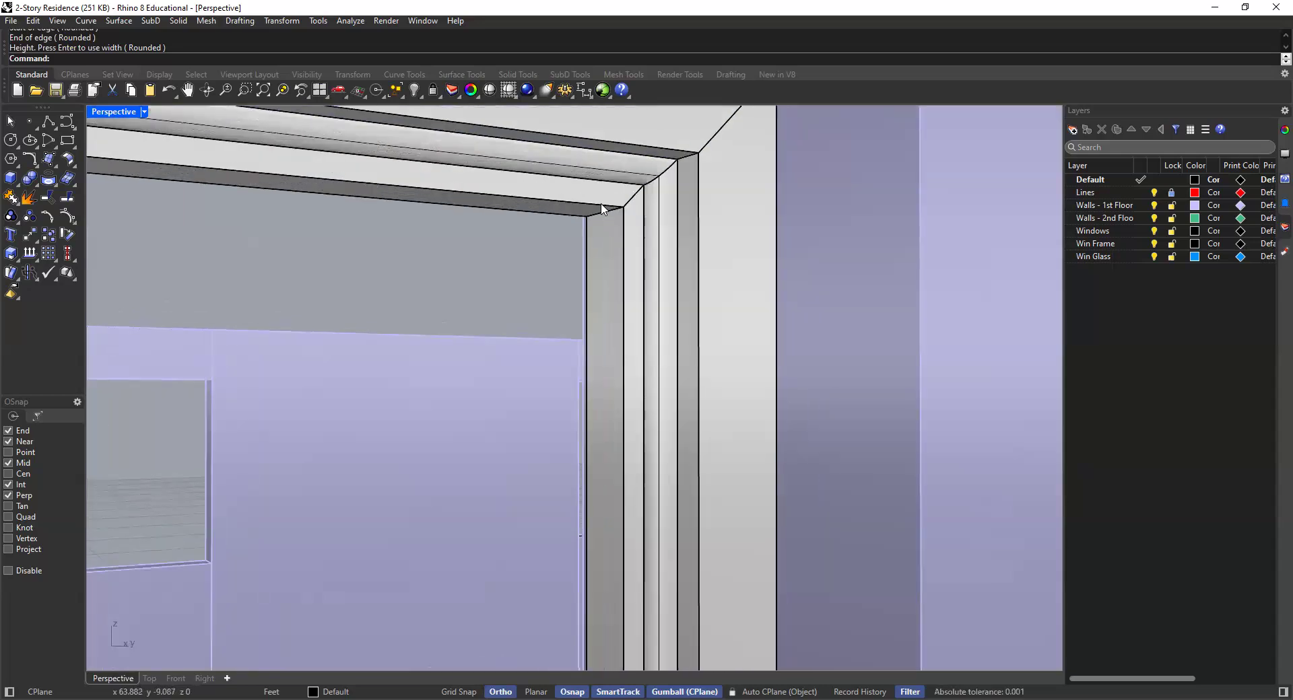
left_click(623, 243)
scroll(604, 261, "down", 3)
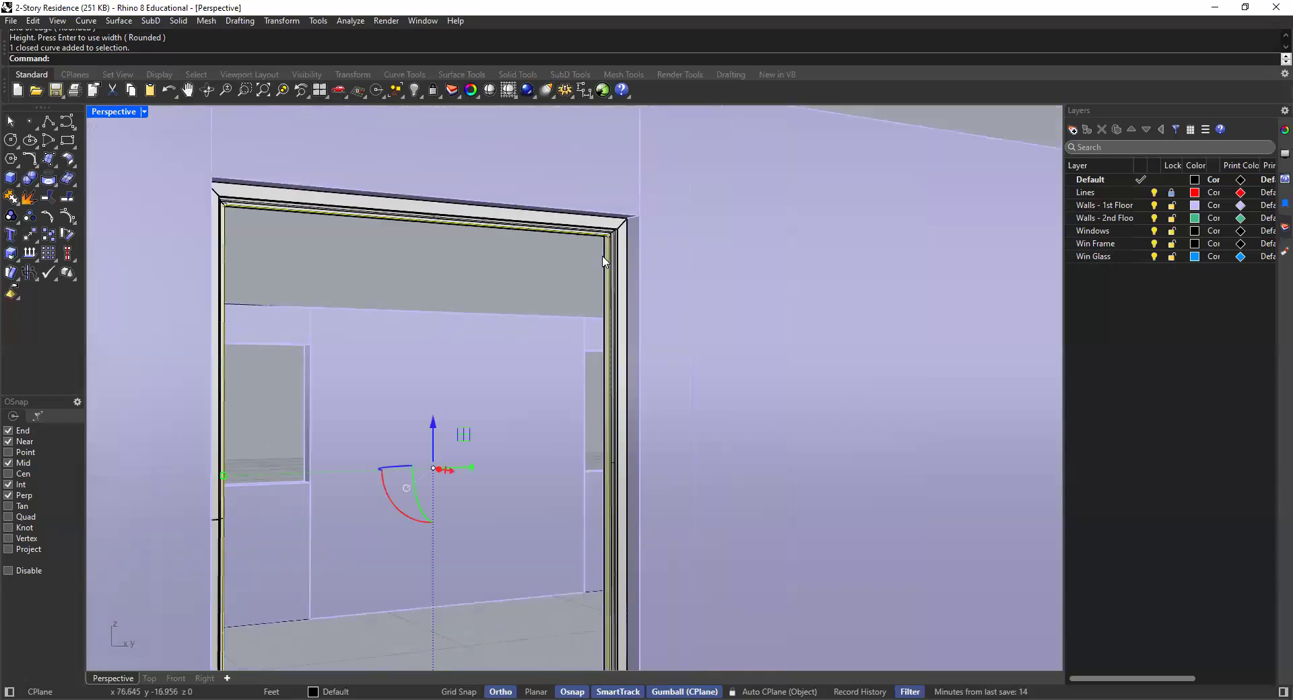
scroll(604, 261, "down", 3)
scroll(612, 475, "up", 5)
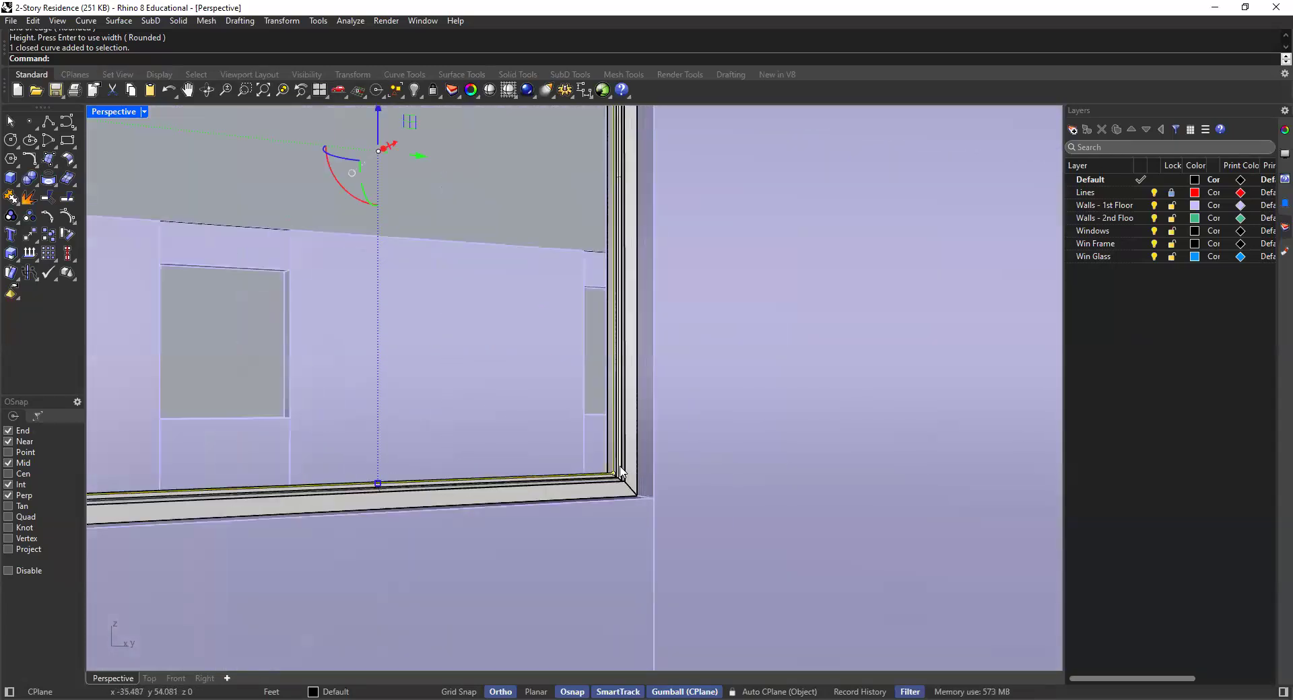
scroll(621, 473, "up", 4)
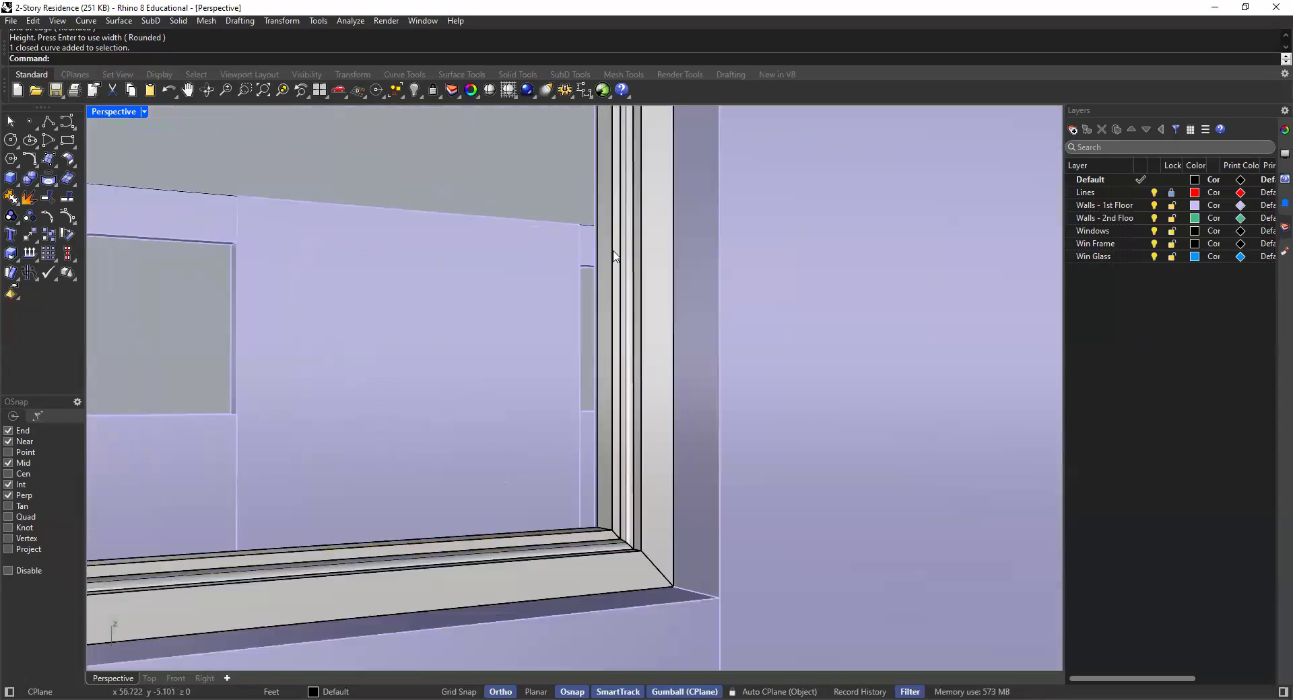
scroll(615, 256, "up", 2)
Select the inner rectangle curve and extrude it 1/2" outward as a solid glass pane with ExtrudeCrv
left_click(632, 263)
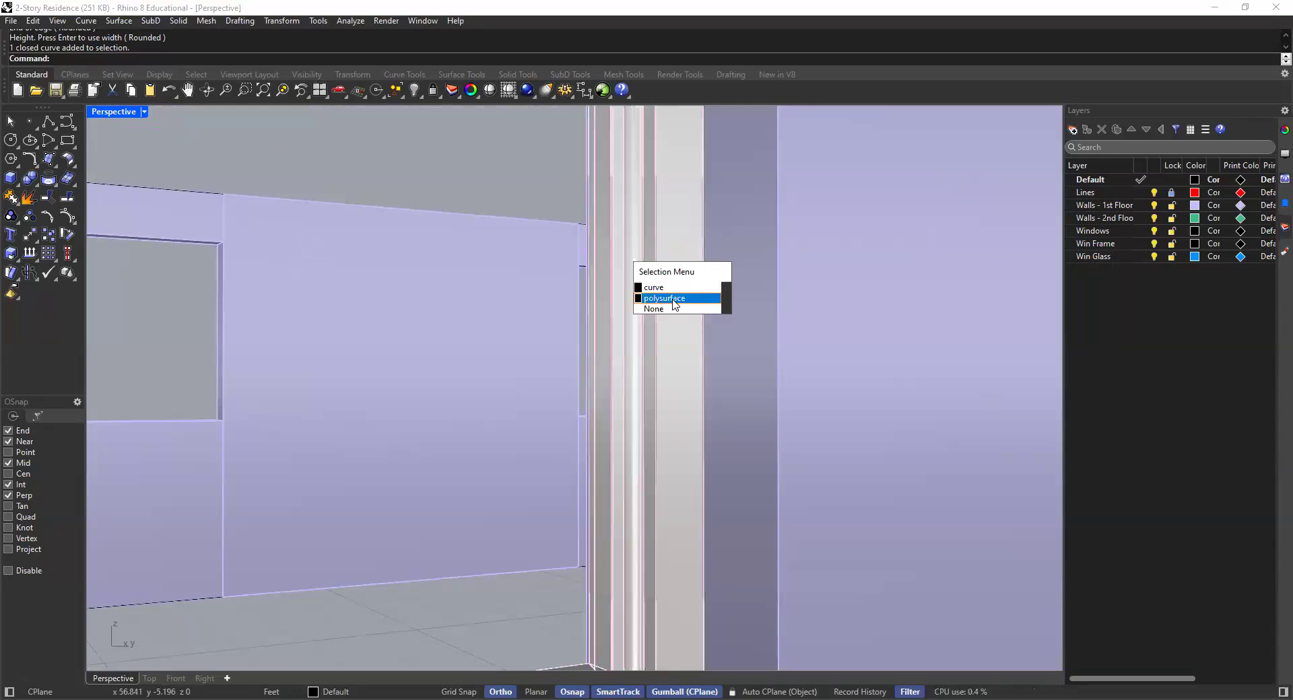
left_click(669, 294)
scroll(606, 271, "down", 10)
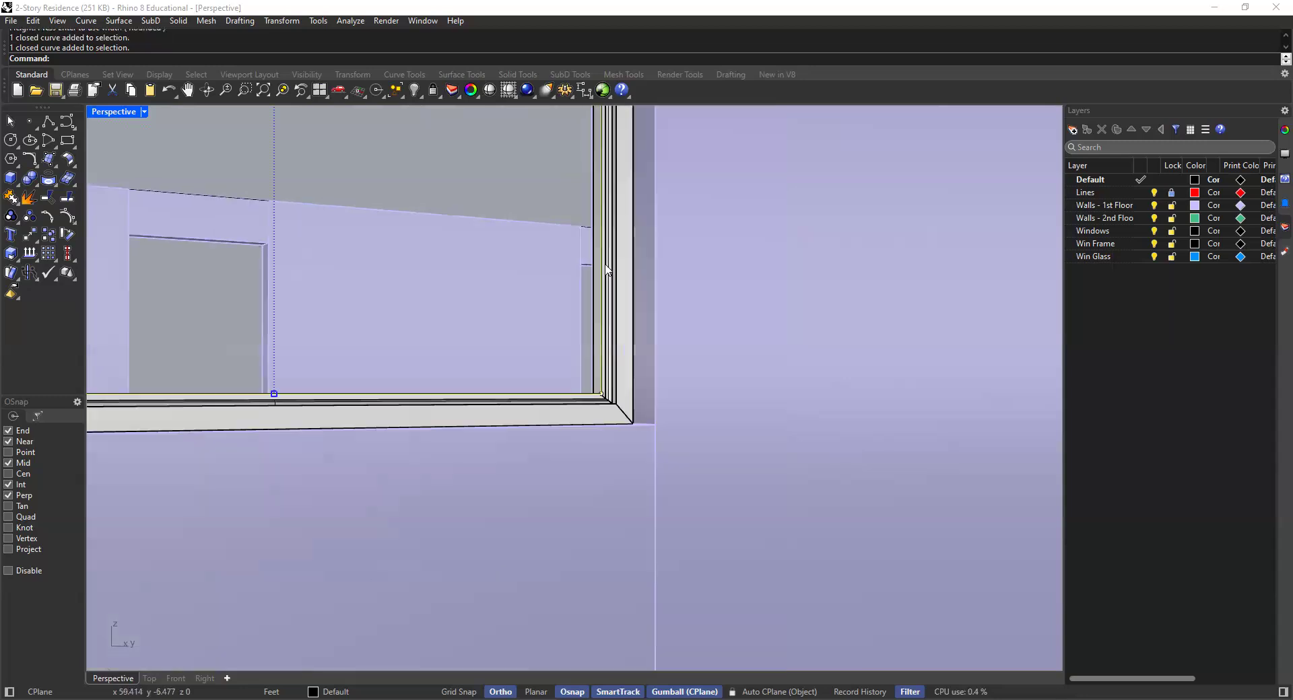
right_click_drag(598, 321, 490, 425)
scroll(334, 141, "up", 3)
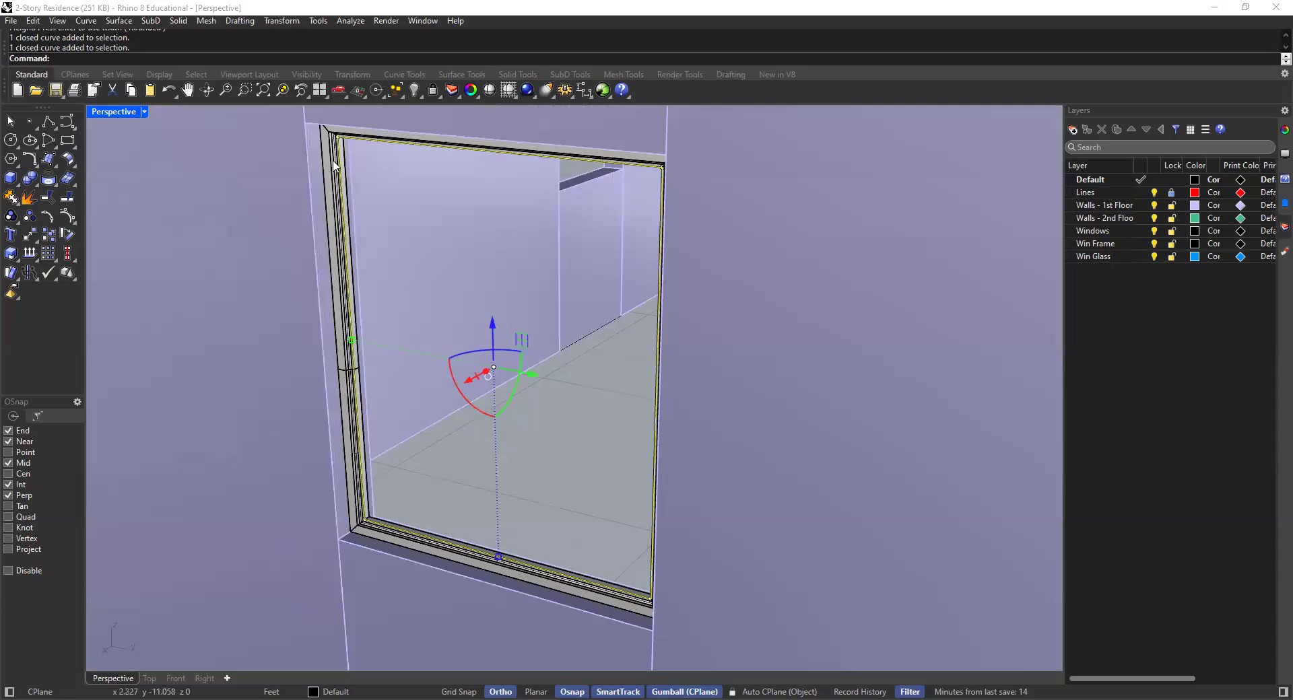
type("ExtrudeCrv")
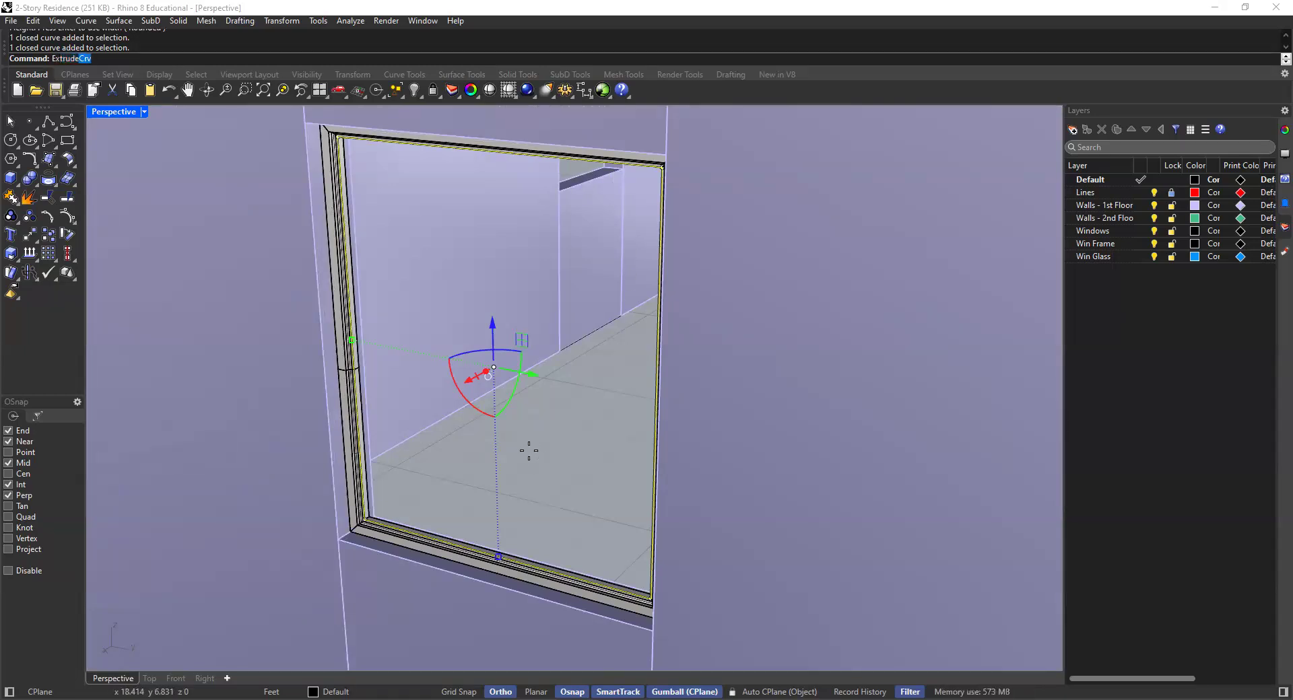
key("Return")
scroll(550, 390, "down", 8)
right_click_drag(543, 386, 496, 410)
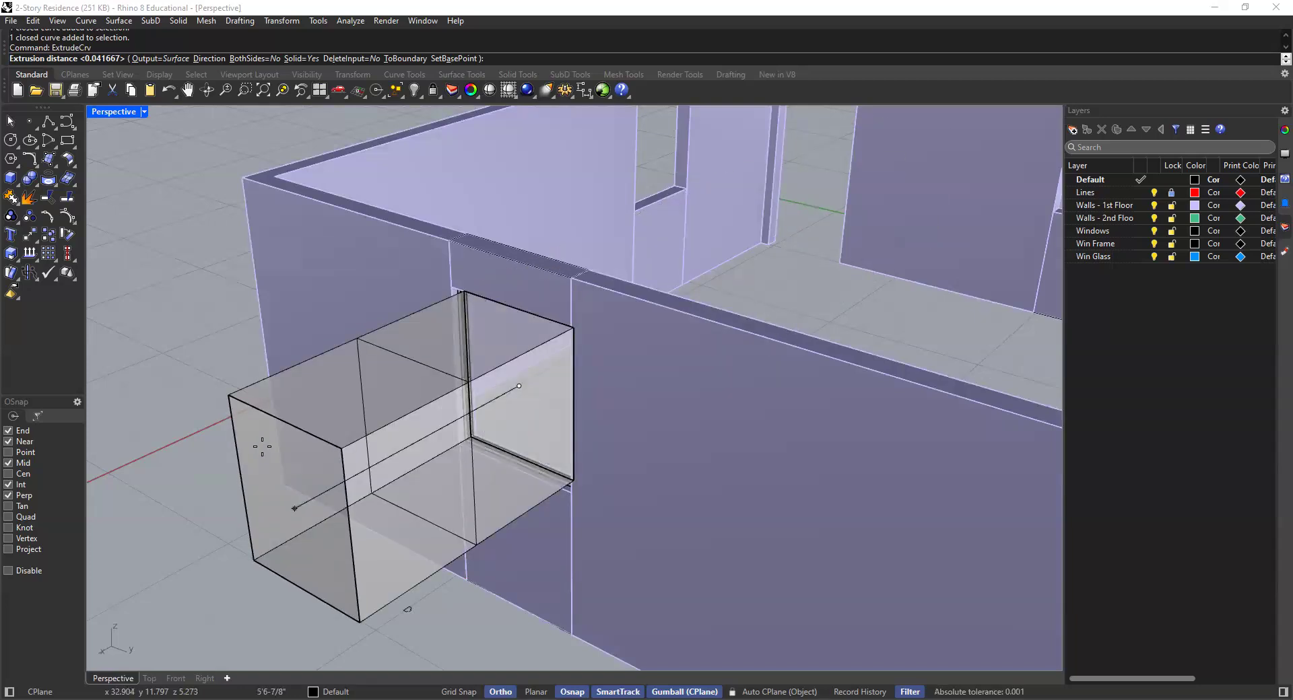
type("2")
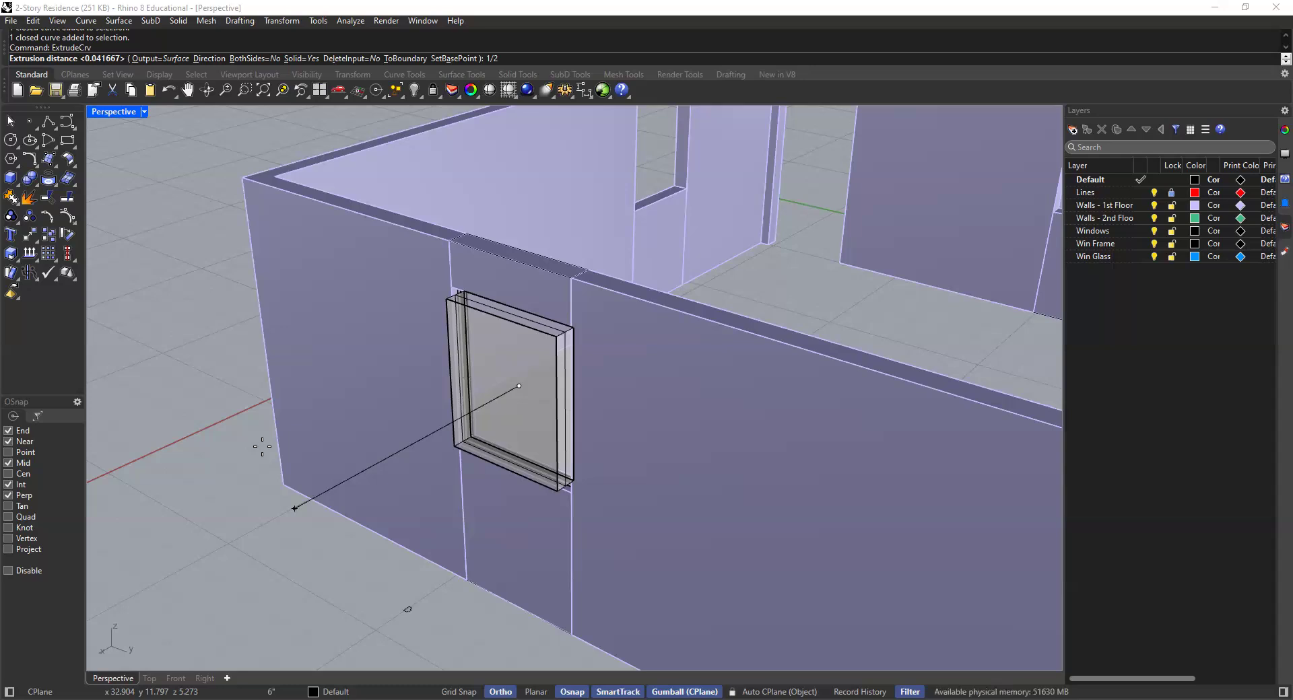
type("\"")
key("Return")
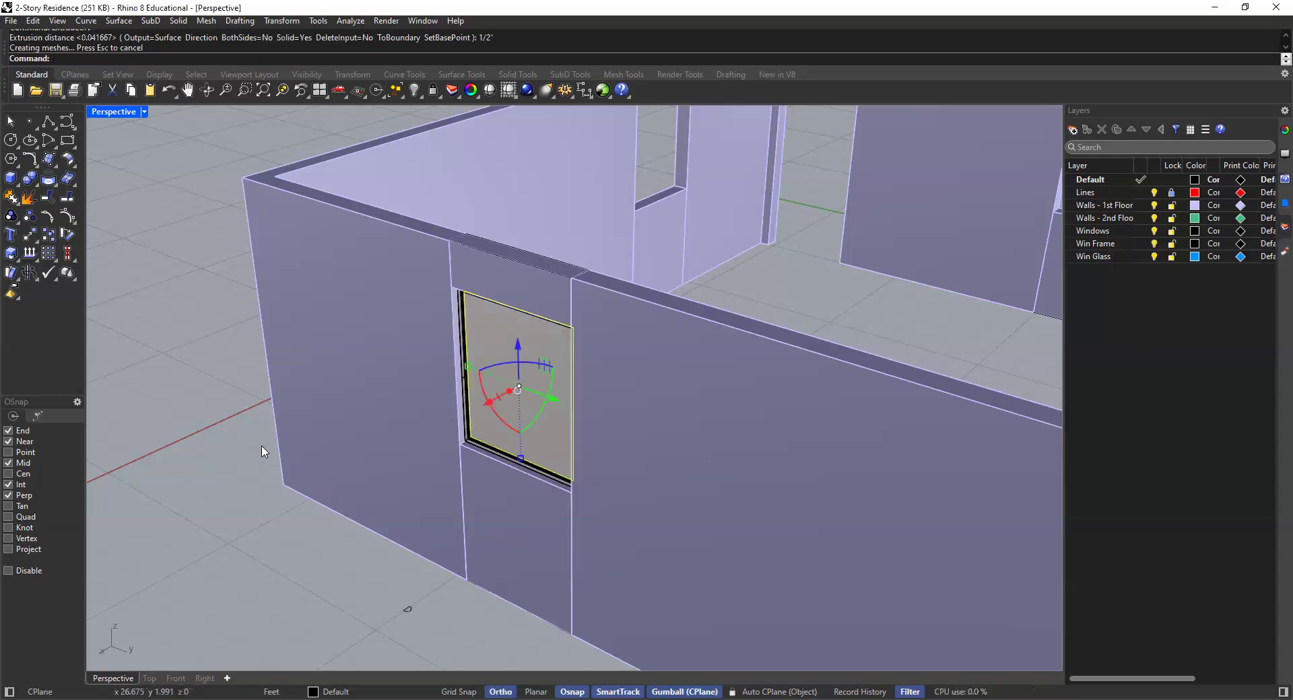
Select the extruded glass pane by itself at the frame's lower corner, without the frame or the rectangle curve
left_click(150, 500)
scroll(446, 459, "up", 5)
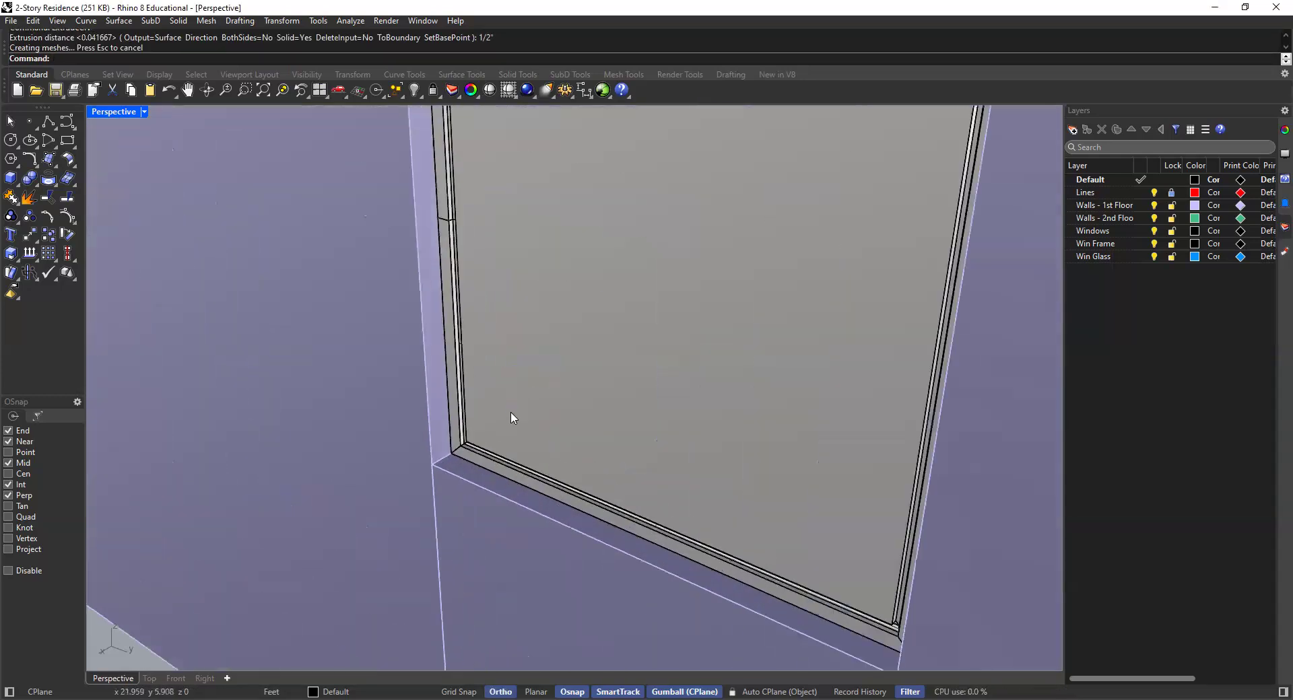
left_click(484, 453)
scroll(486, 449, "up", 3)
scroll(488, 450, "up", 5)
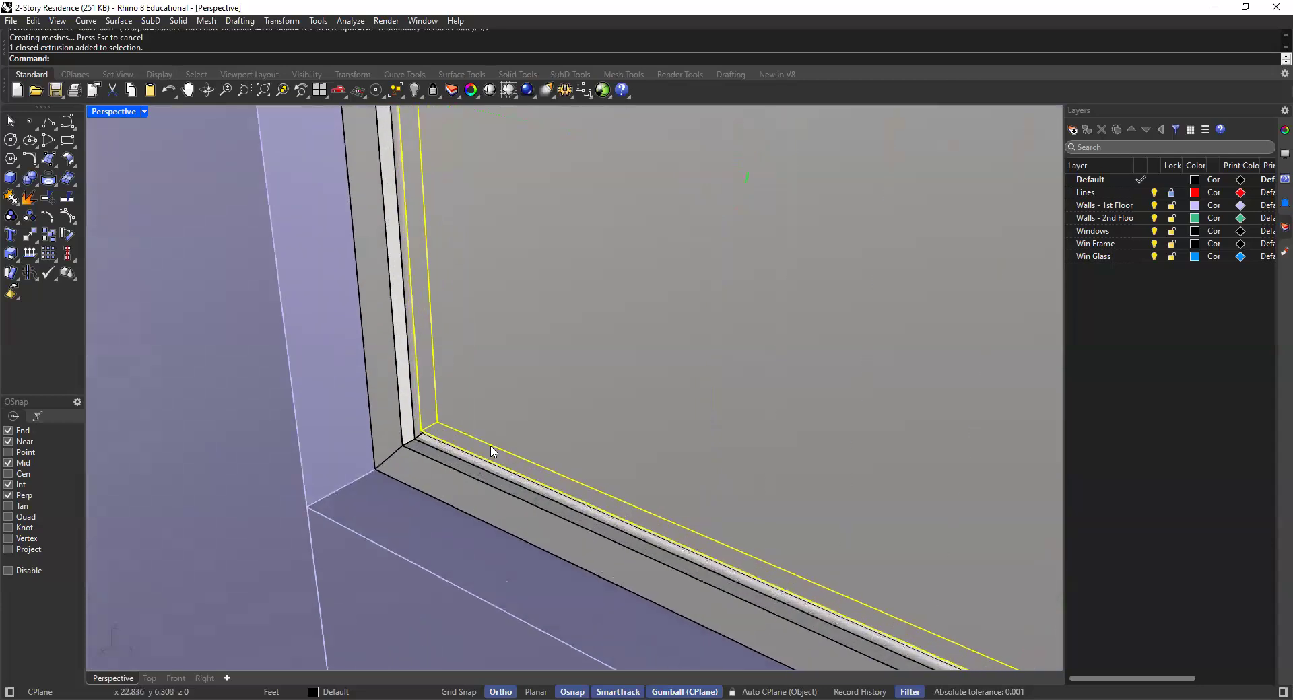
key("Escape")
left_click(457, 393)
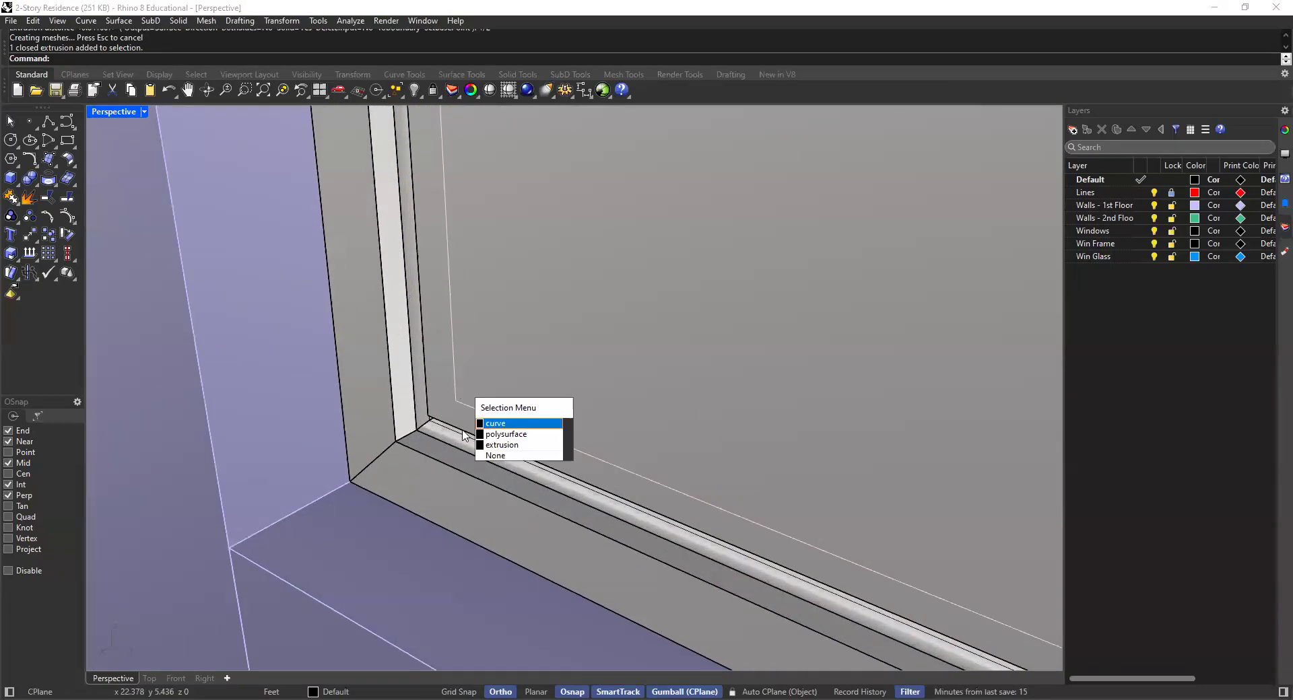
left_click(495, 446)
Examine from both sides of the window how the glass pane meets the frame profile at the lower corner
right_click_drag(495, 446, 633, 367)
right_click_drag(303, 485, 388, 406, "shift")
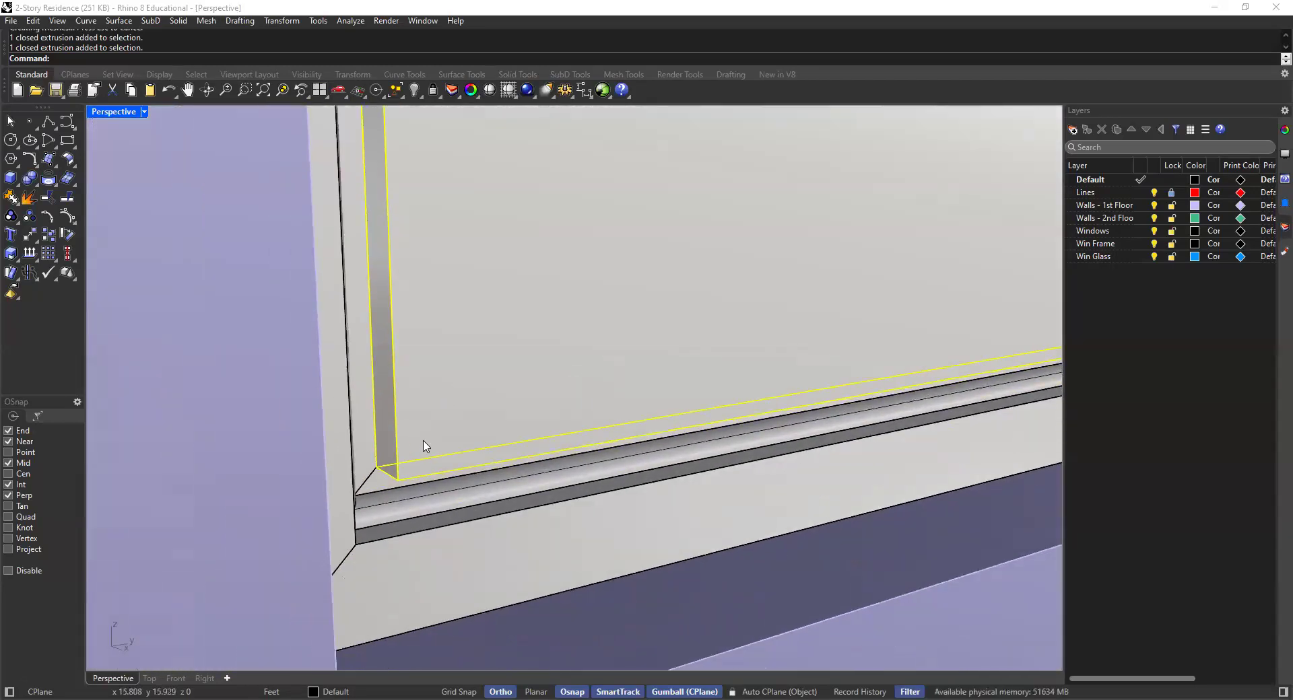
right_click_drag(425, 446, 283, 519)
right_click_drag(294, 412, 92, 164)
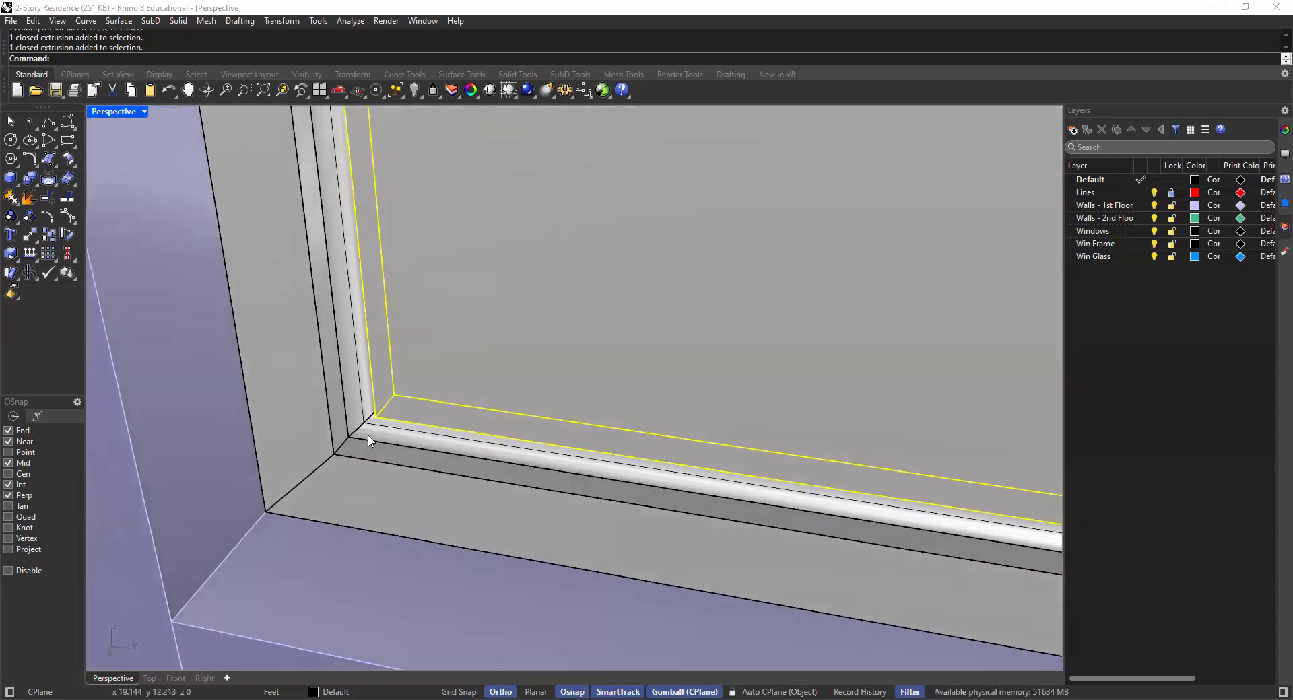
right_click_drag(355, 382, 402, 416)
scroll(402, 417, "up", 2)
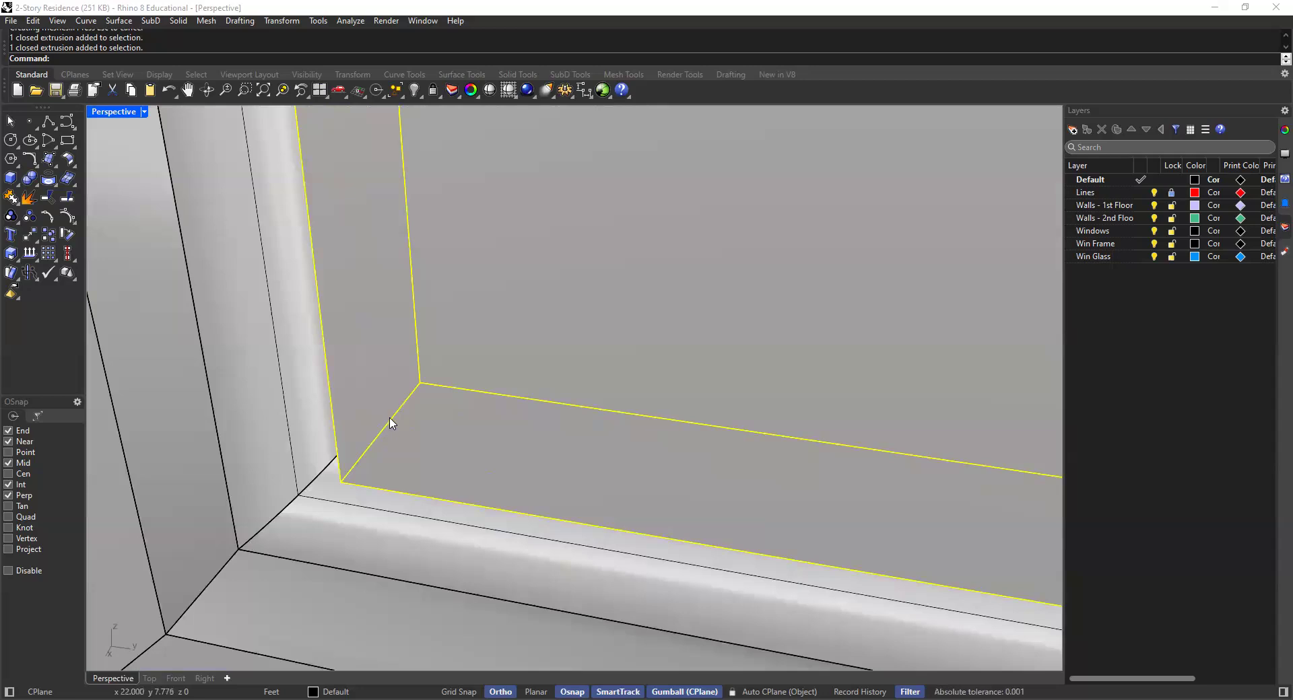
right_click_drag(414, 390, 676, 349)
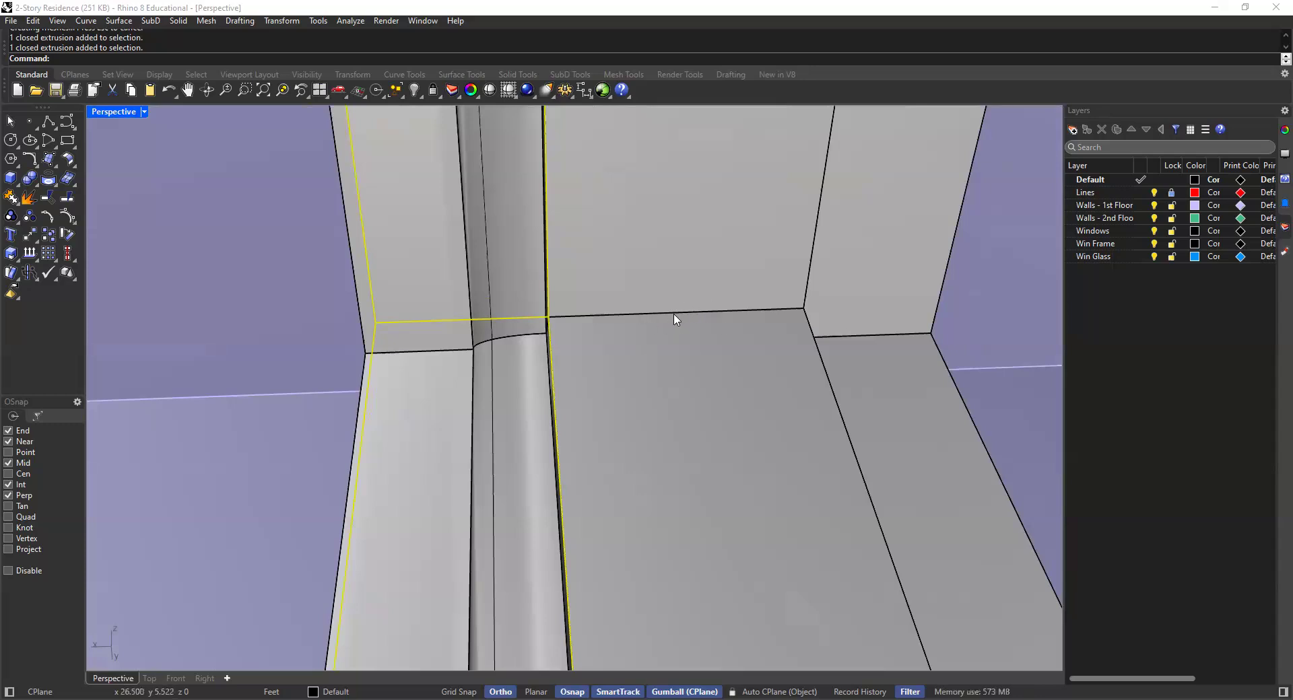
right_click_drag(632, 328, 324, 237, "shift")
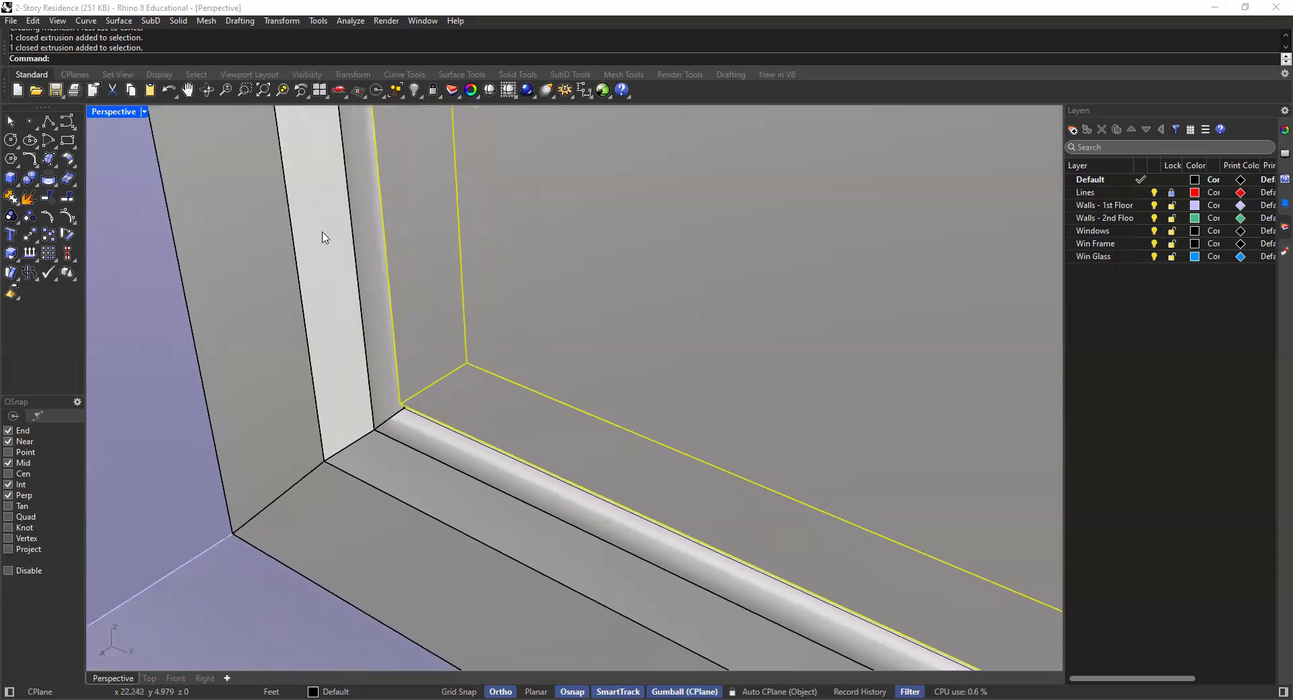
Switch the Perspective viewport to Ghosted display to see the glass pane's edges inside the frame
left_click(143, 113)
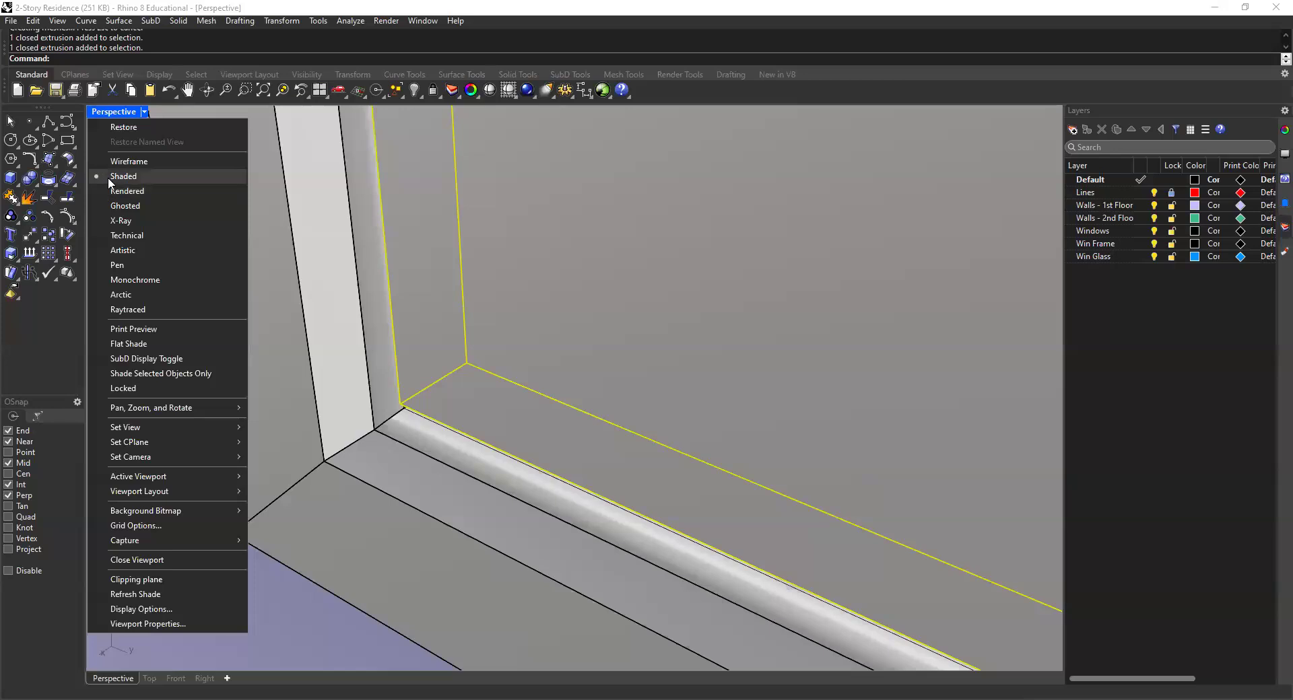
left_click(137, 204)
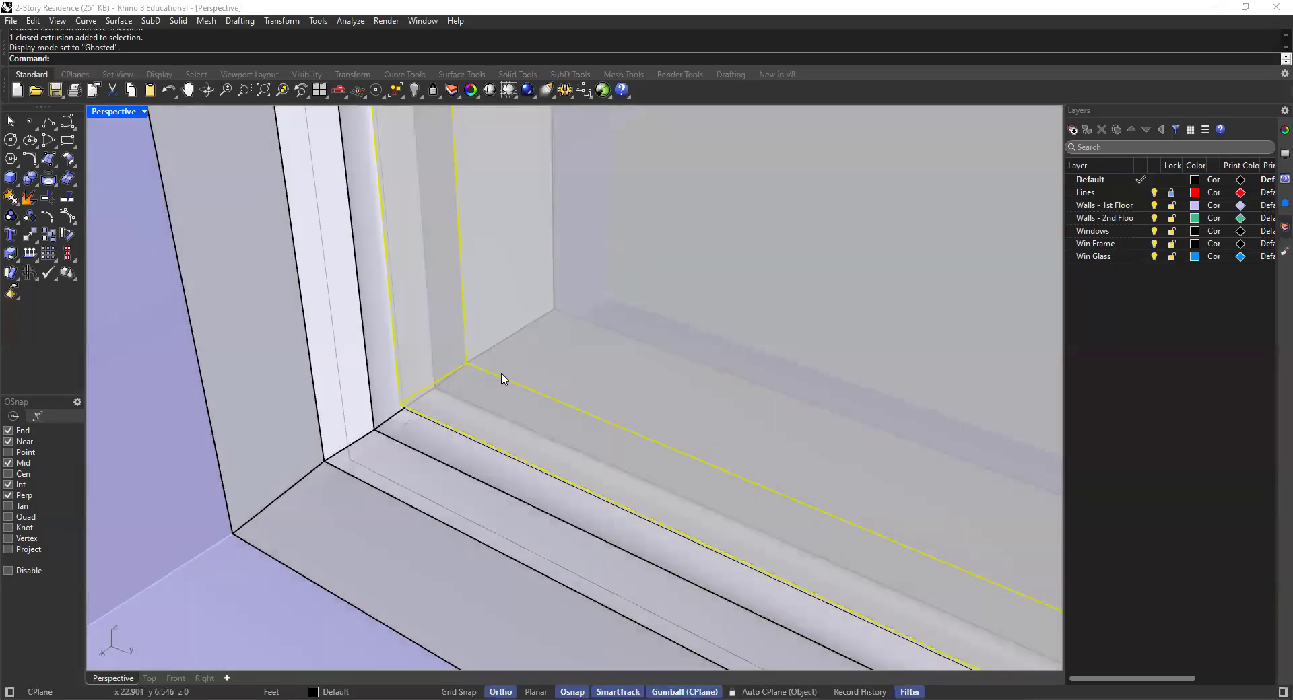
right_click_drag(460, 386, 419, 377)
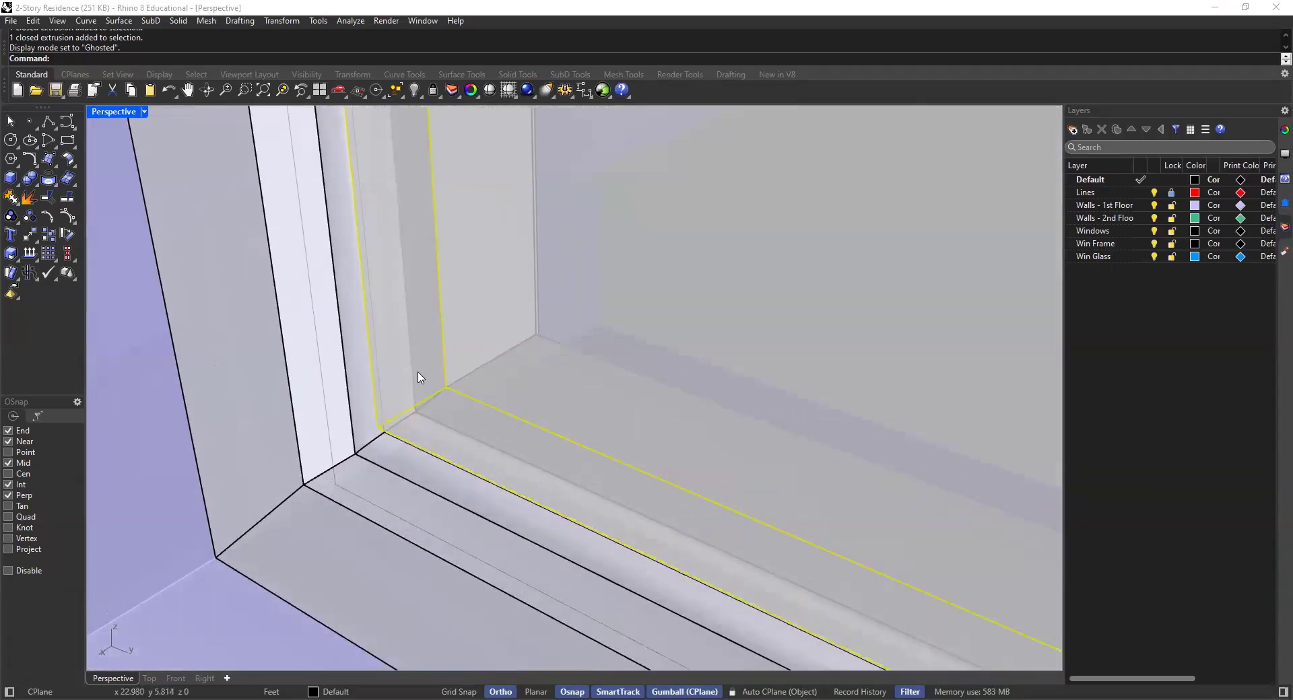
Move the glass pane from its lower corner edge's midpoint to the midpoint of the frame's inner corner edge
type("move")
key("Return")
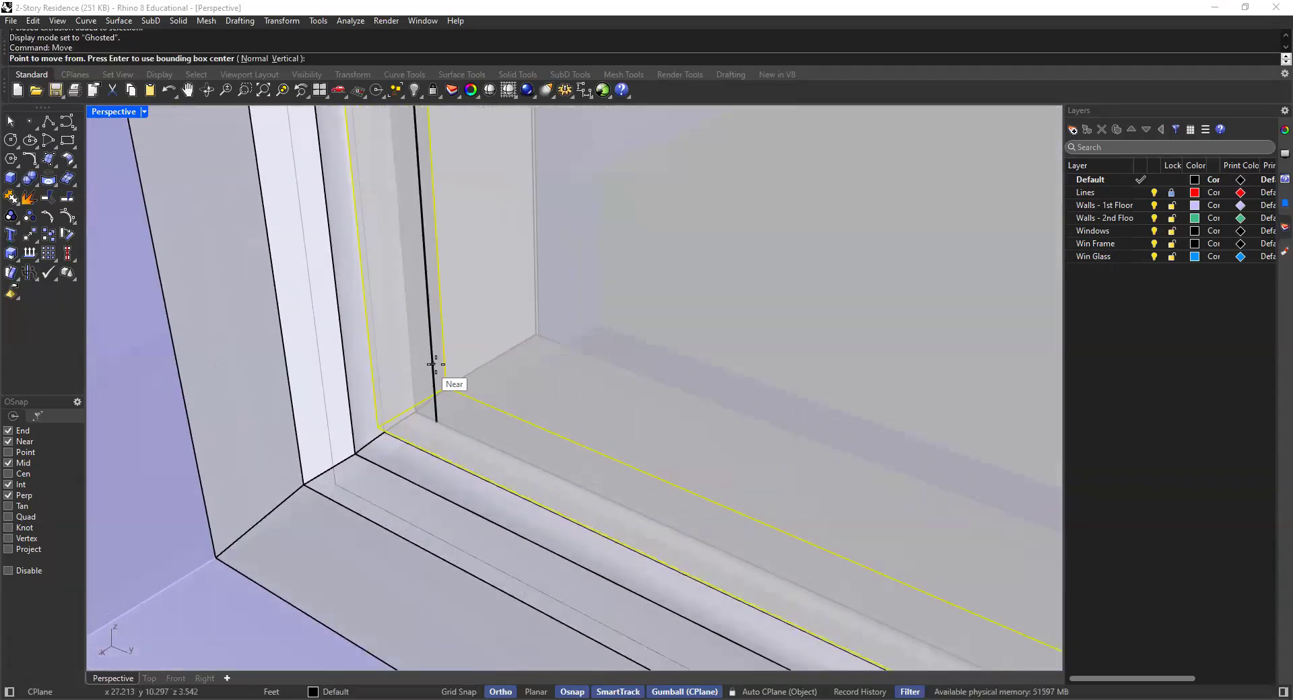
scroll(413, 408, "up", 2)
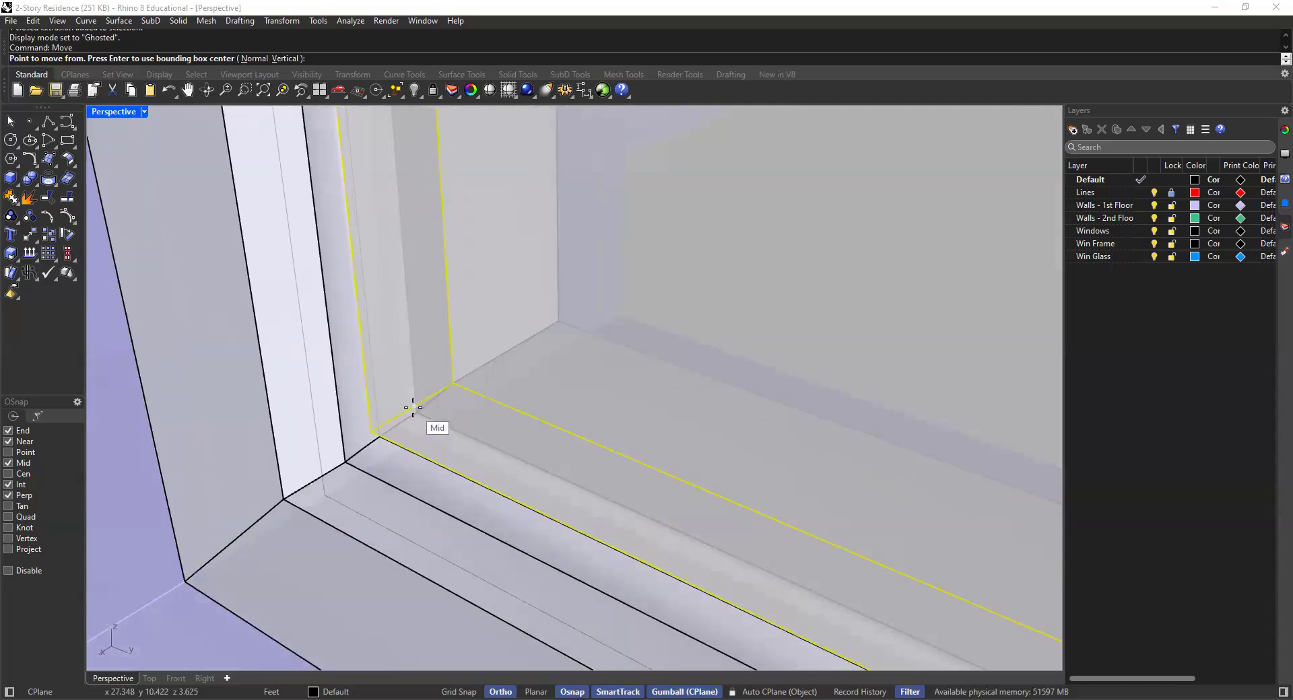
left_click(413, 408)
right_click_drag(466, 410, 397, 481, "shift")
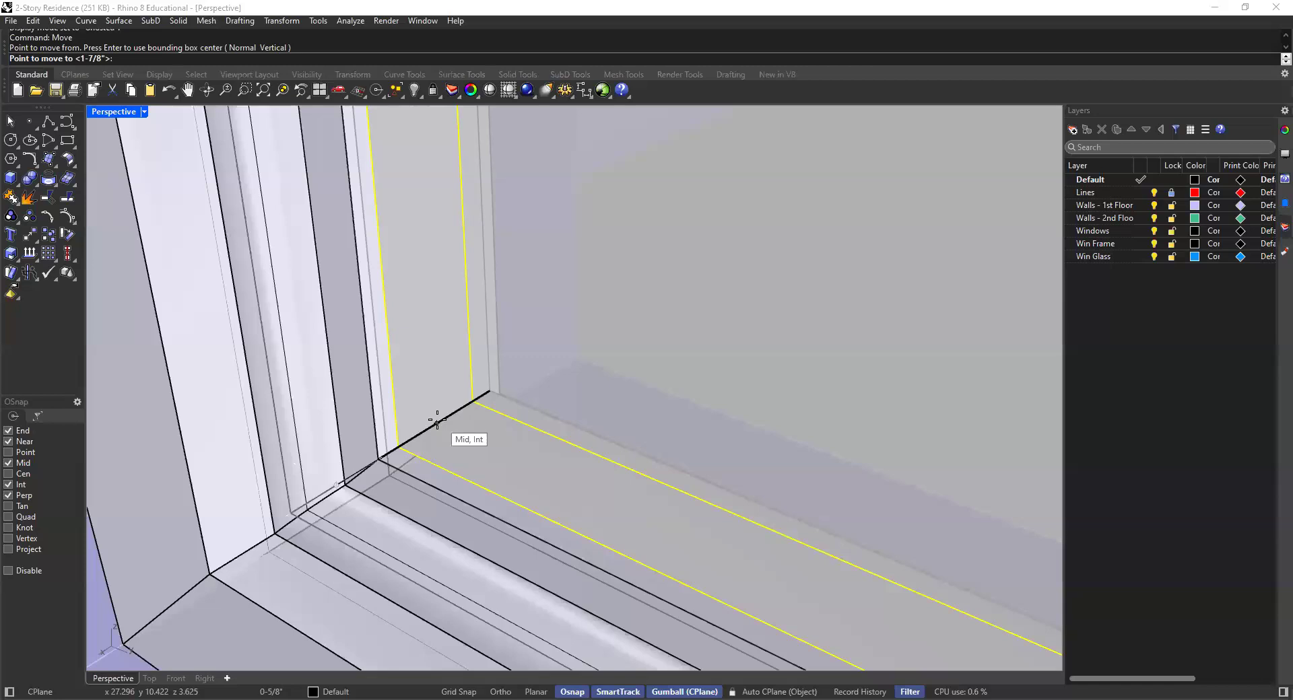
left_click(437, 421, "shift")
scroll(456, 433, "down", 4)
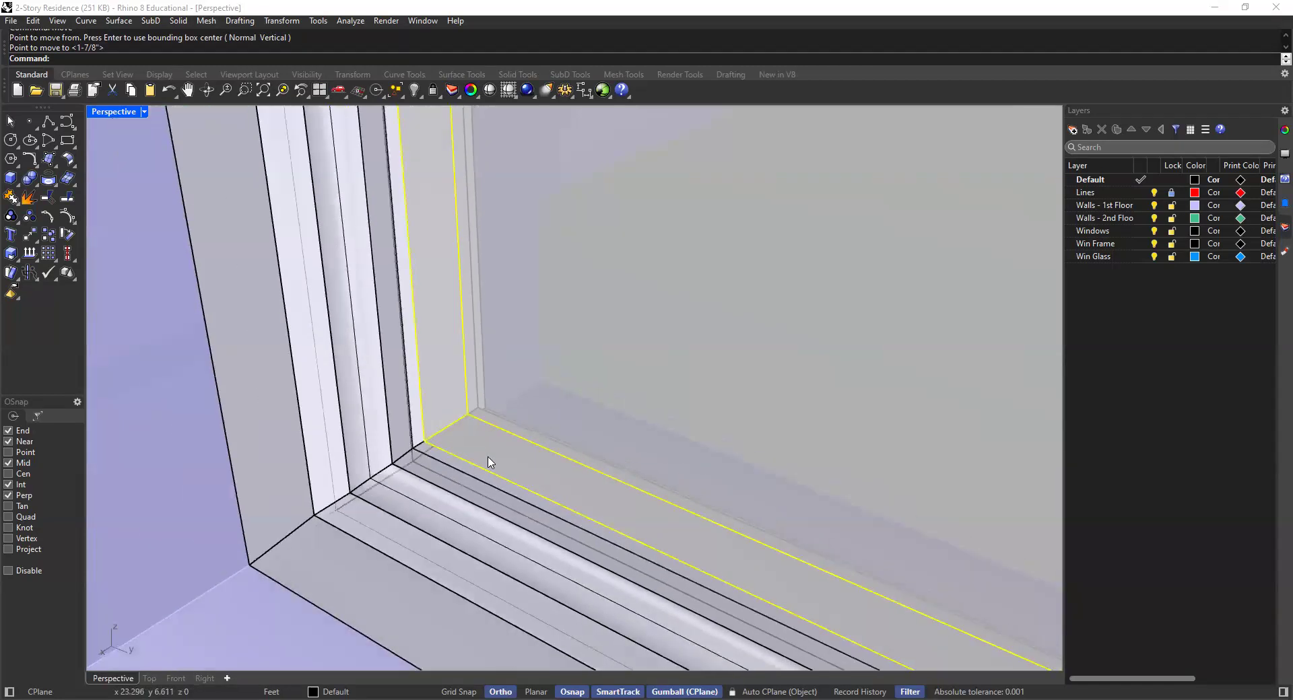
scroll(488, 463, "down", 2)
key("Escape")
Switch the Perspective viewport back to Shaded display, showing the lower part of the window
scroll(446, 381, "down", 8)
right_click_drag(447, 394, 402, 439, "shift")
left_click(145, 113)
left_click(140, 172)
mouse_move(326, 254)
right_mouse_down()
mouse_move(365, 303)
mouse_move(450, 265)
mouse_move(433, 300)
mouse_move(327, 301)
right_mouse_up()
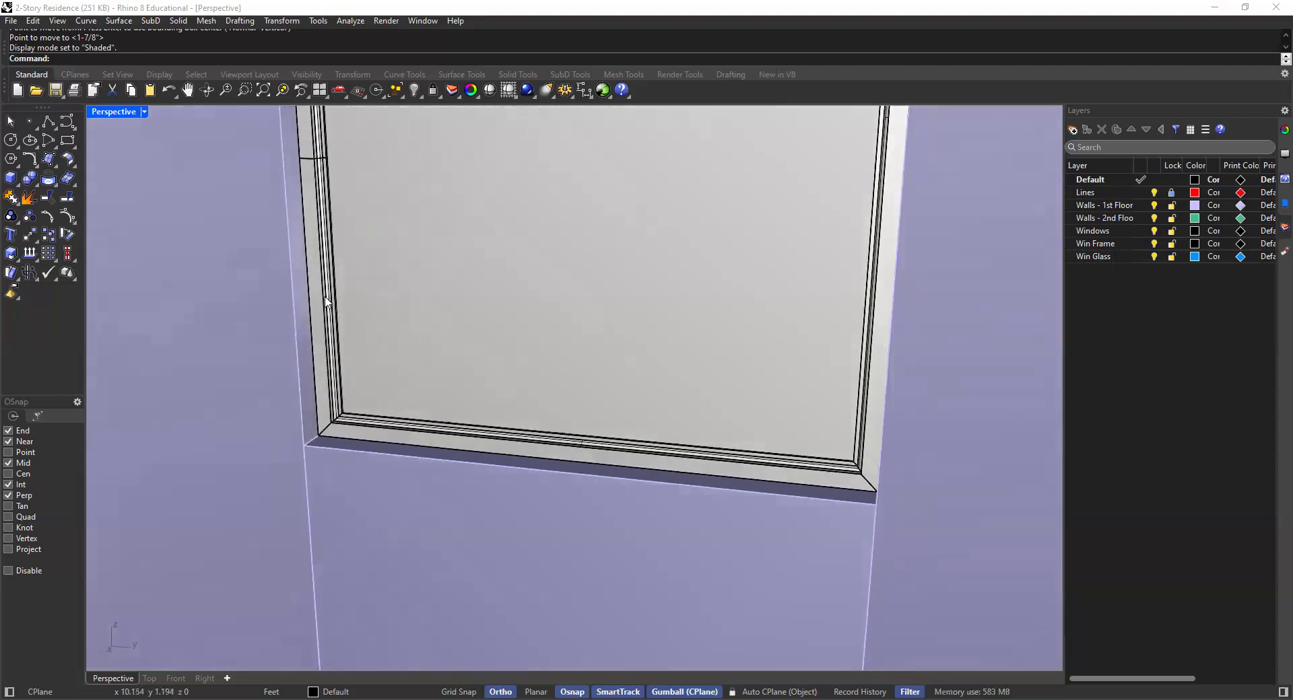
Assign the window frame polysurface to the Win Frame layer
left_click(327, 301)
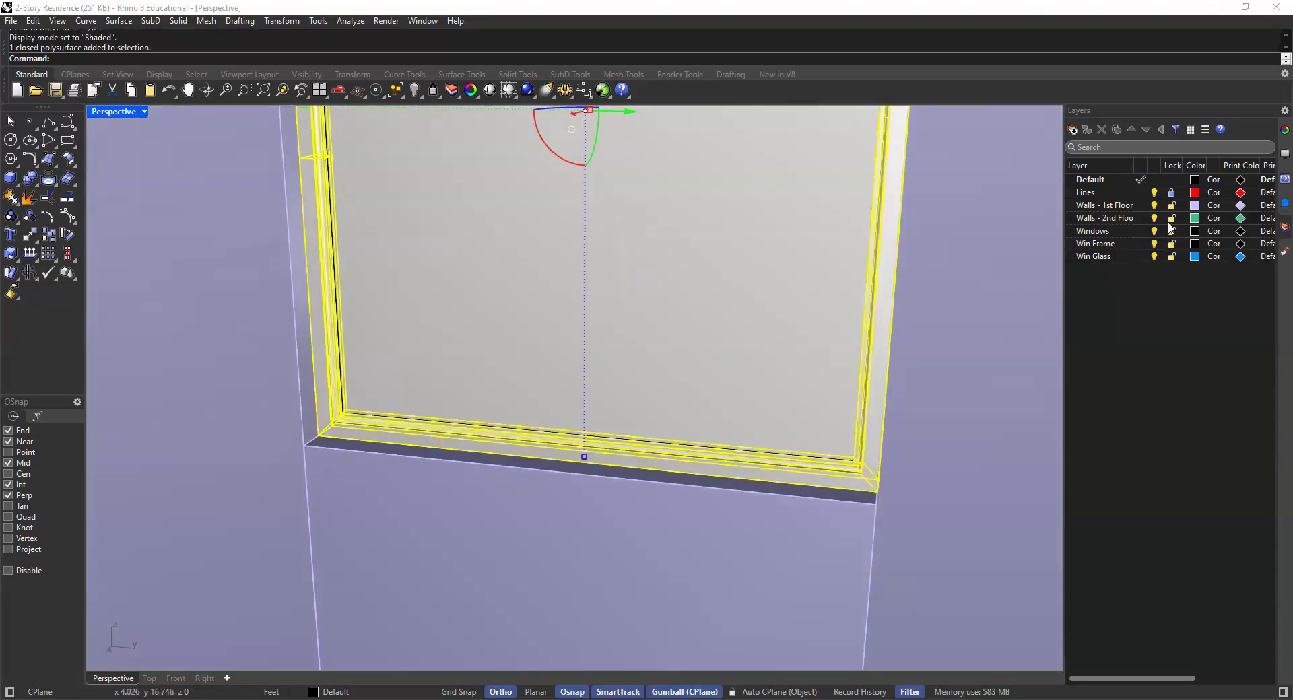
right_click(1129, 245)
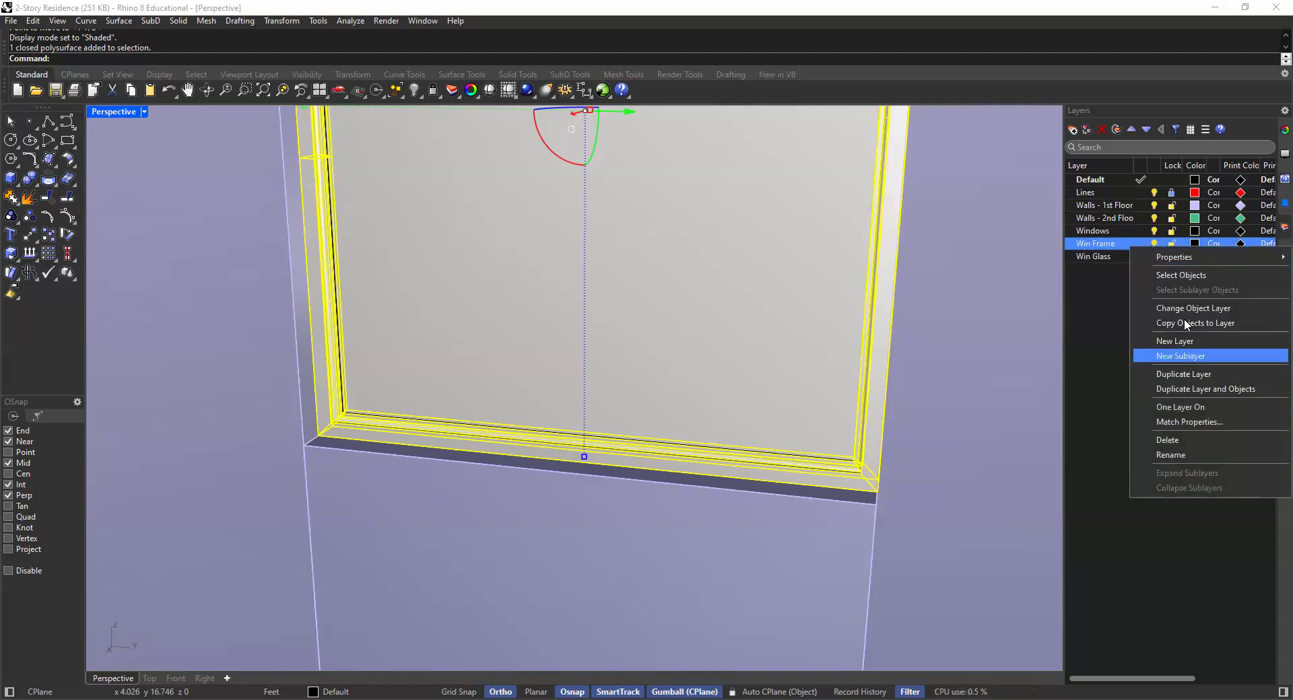
left_click(1202, 310)
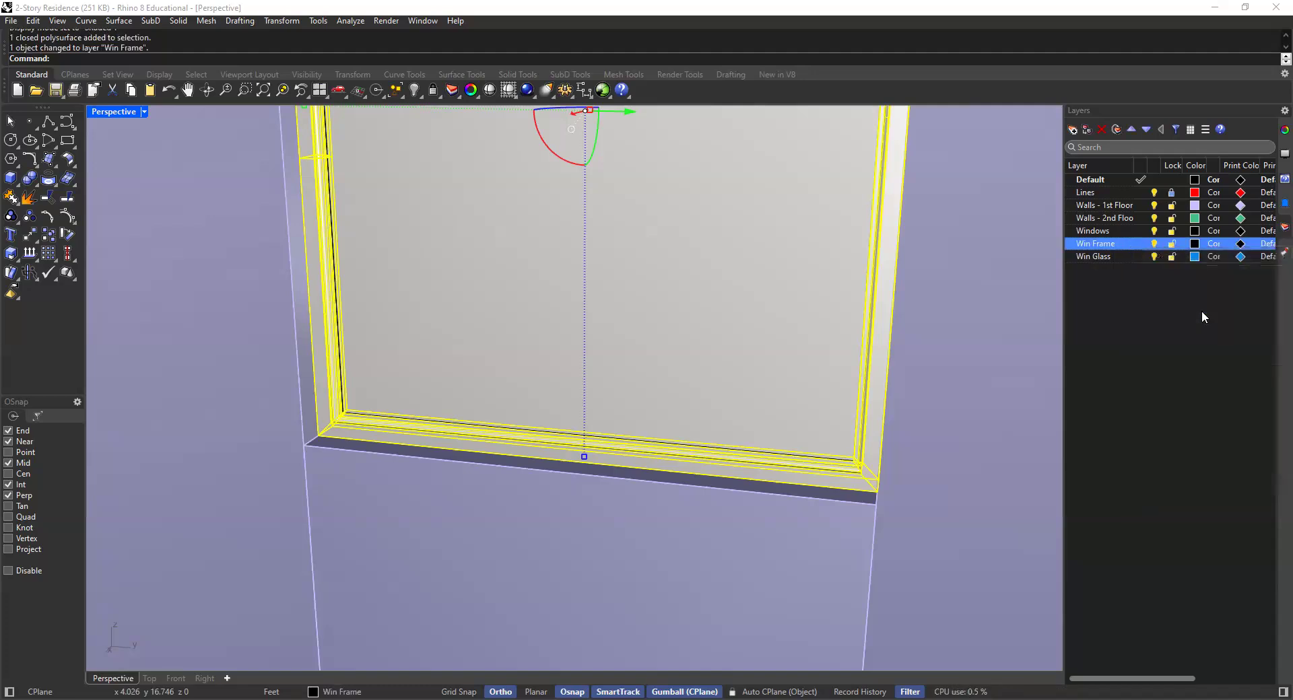
Assign the glass pane extrusion to the Win Glass layer and clear the selection
left_click(478, 337)
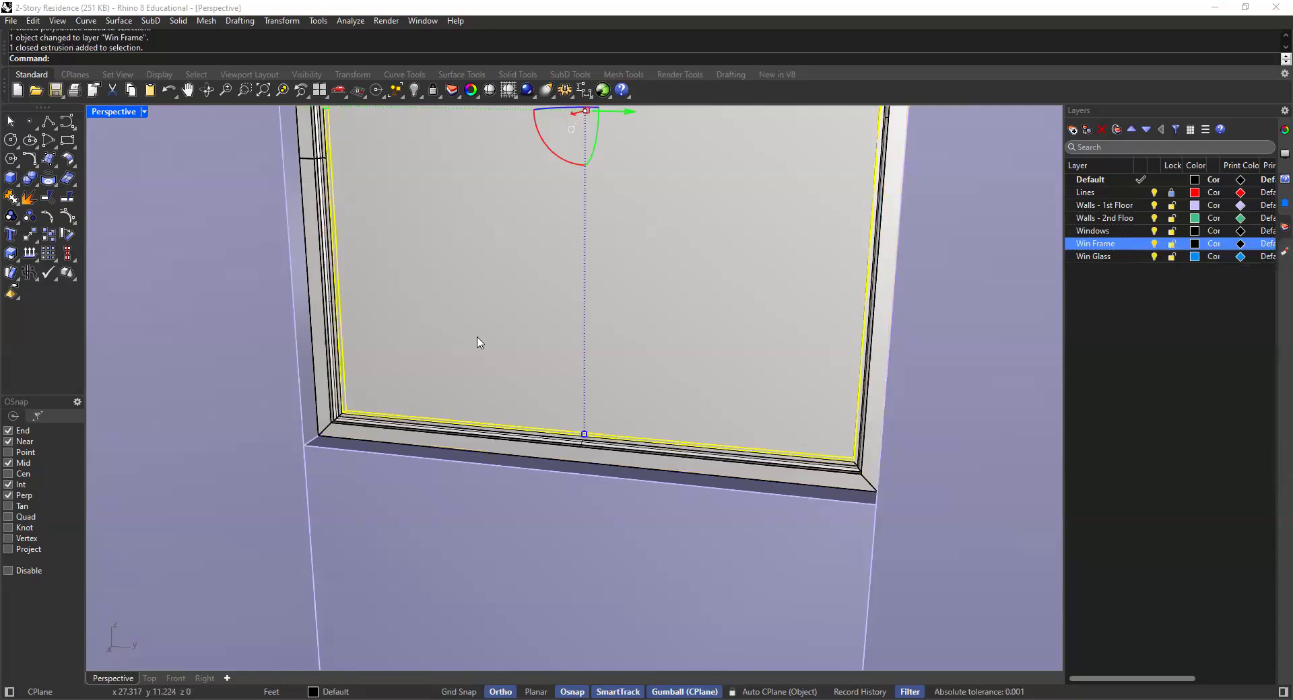
right_click(1128, 257)
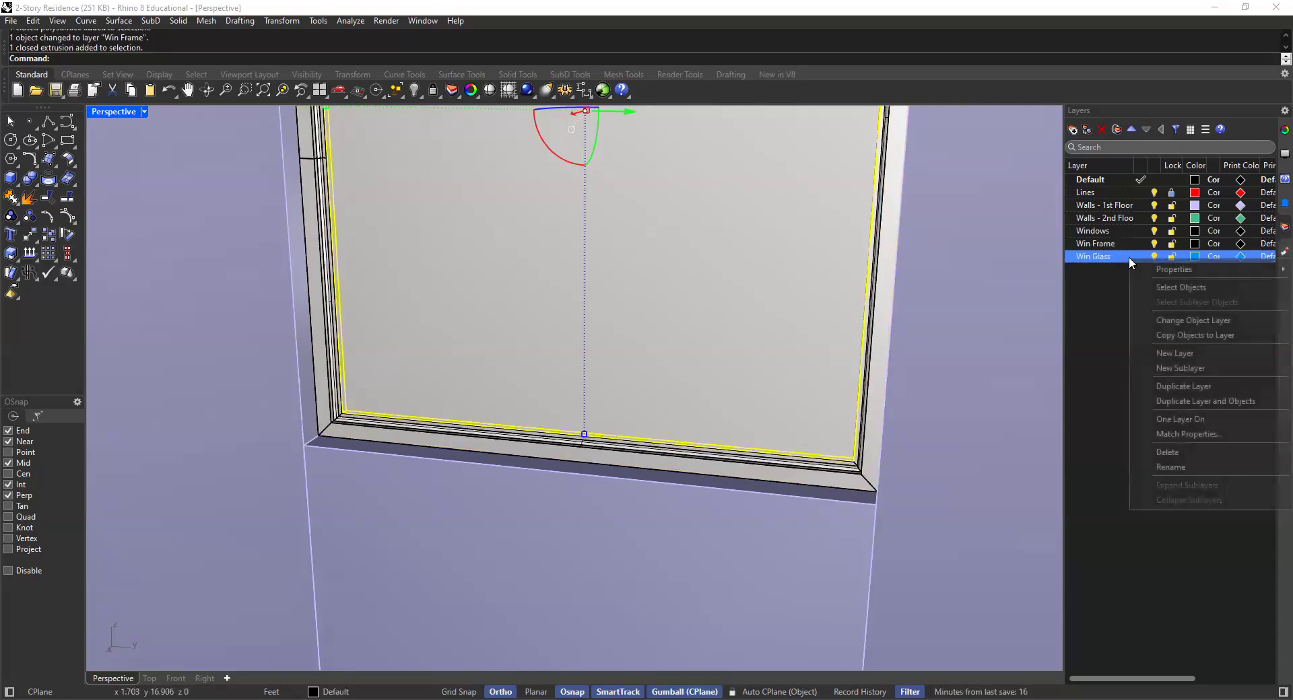
left_click(1178, 318)
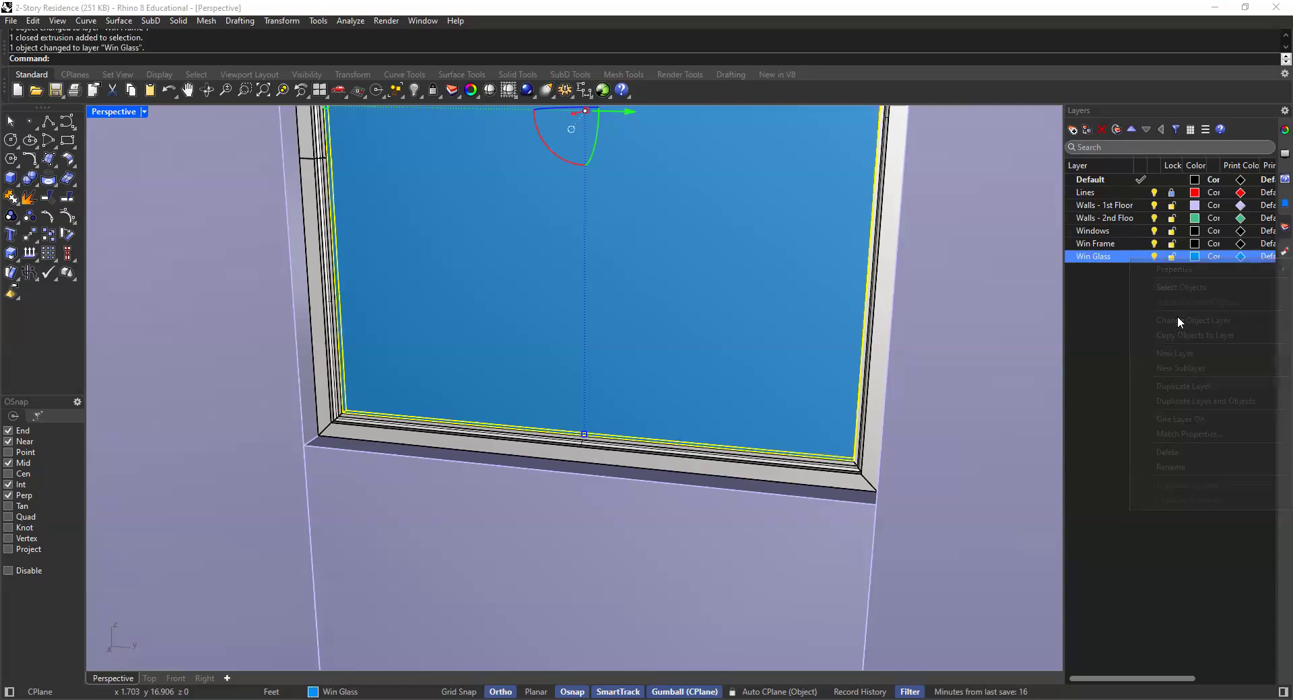
scroll(462, 183, "down", 5)
scroll(560, 311, "down", 3)
scroll(579, 325, "down", 3)
key("Escape")
Check how the glass pane and the window frame select, both individually and together
scroll(555, 314, "up", 3)
right_click_drag(555, 314, 489, 258)
scroll(489, 257, "up", 5)
left_click(576, 278)
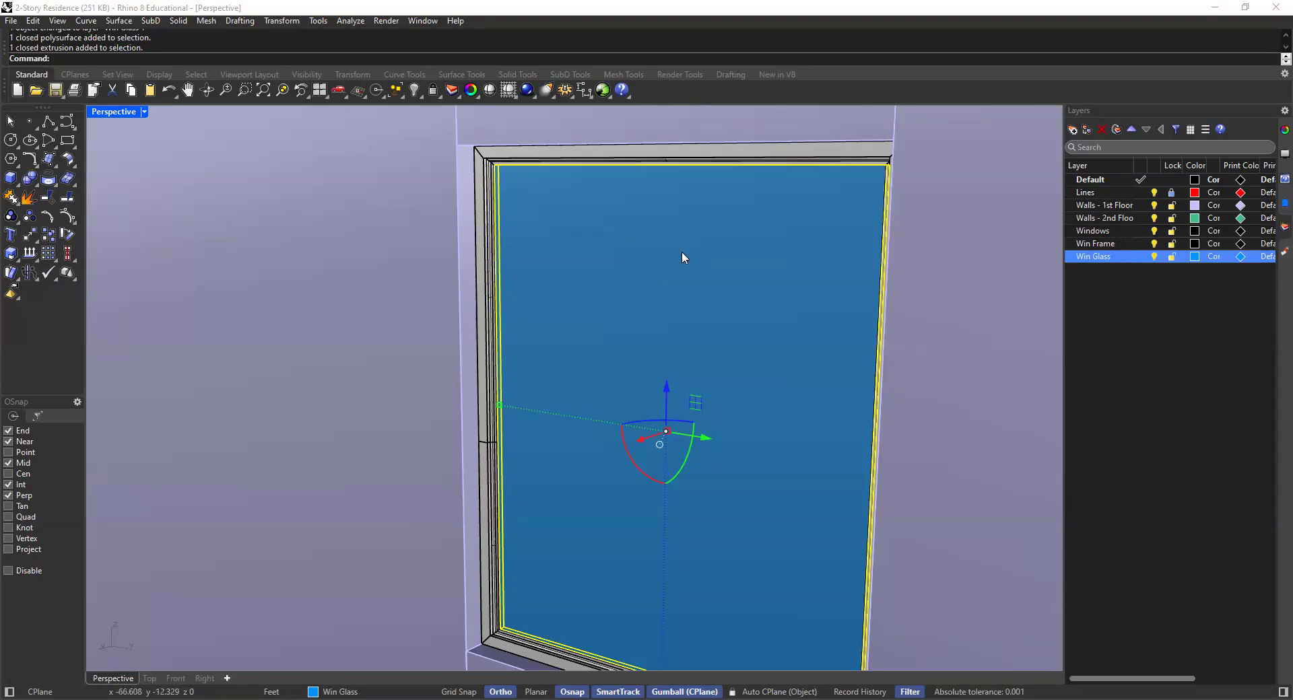
right_click_drag(532, 184, 483, 182)
scroll(483, 181, "down", 2)
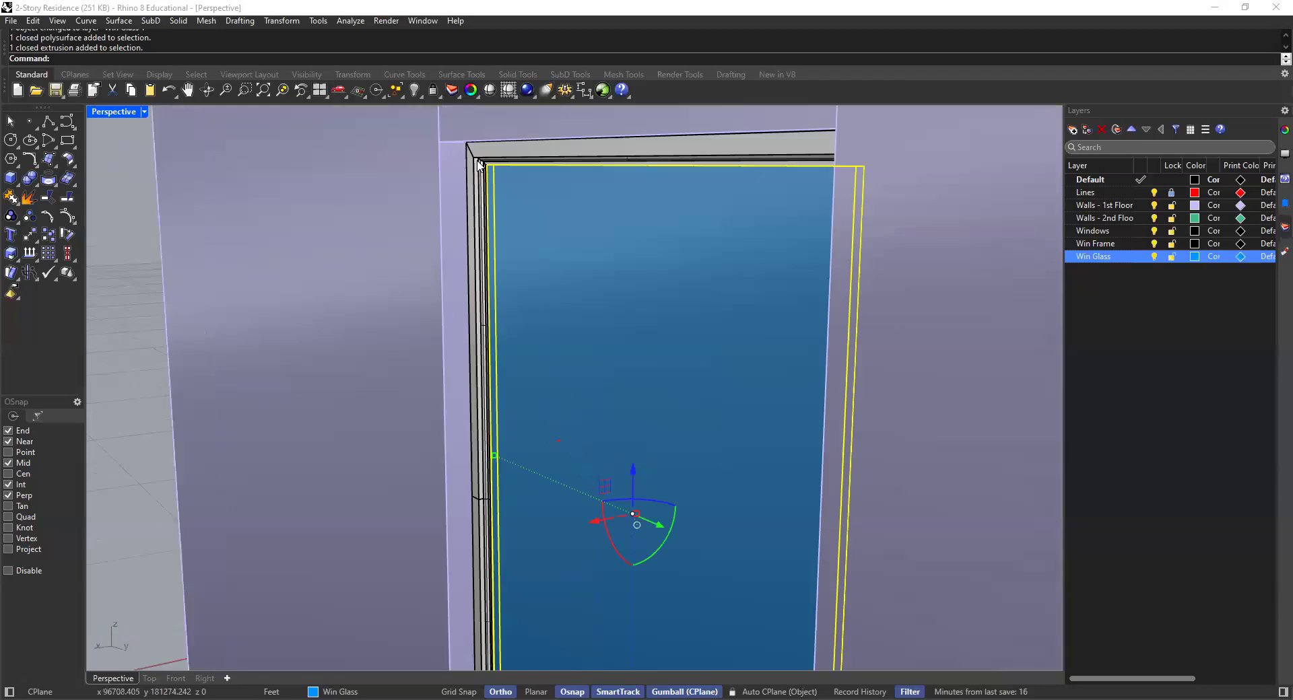
left_click(481, 167, "shift")
scroll(509, 216, "down", 3)
scroll(510, 216, "down", 2)
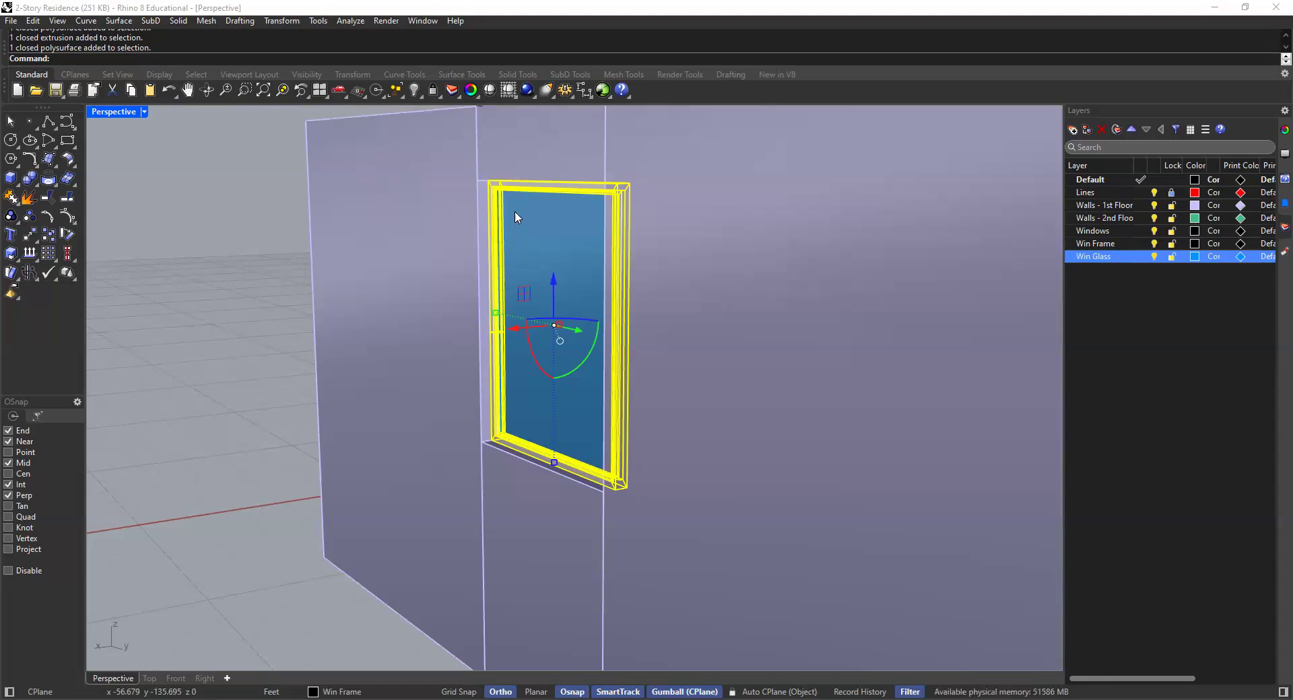
left_click(283, 241)
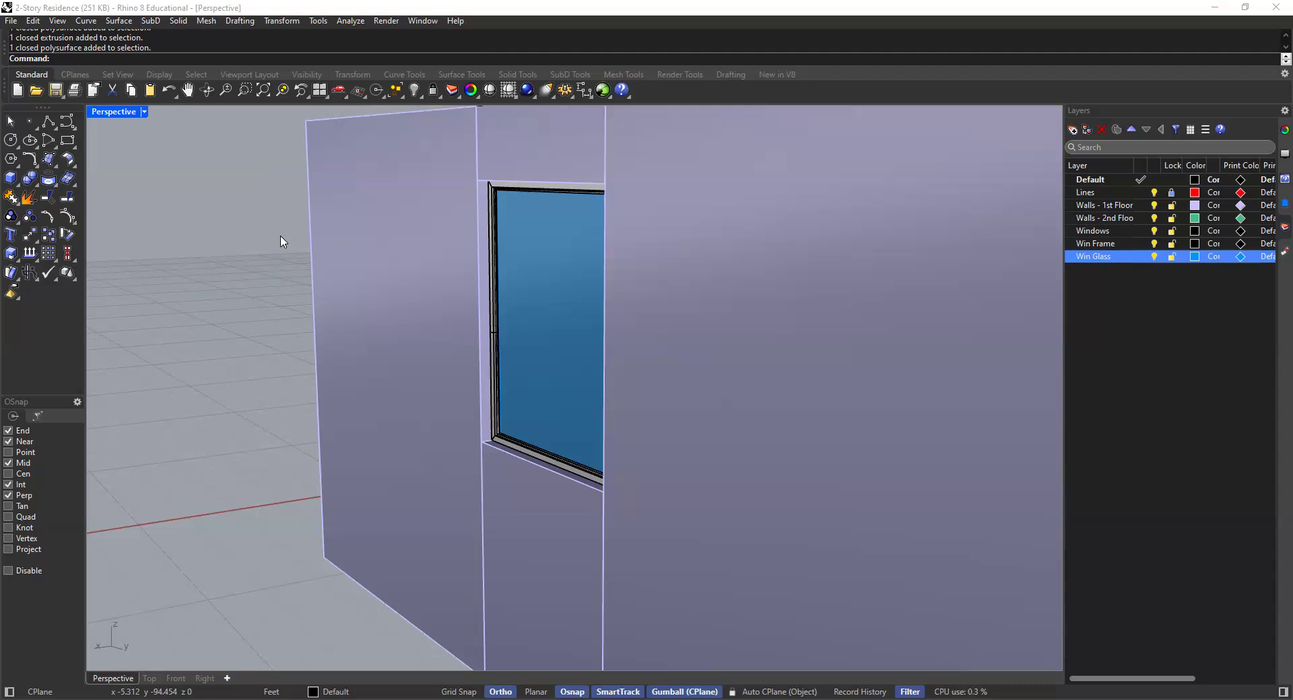
left_click(528, 221)
left_click(195, 295)
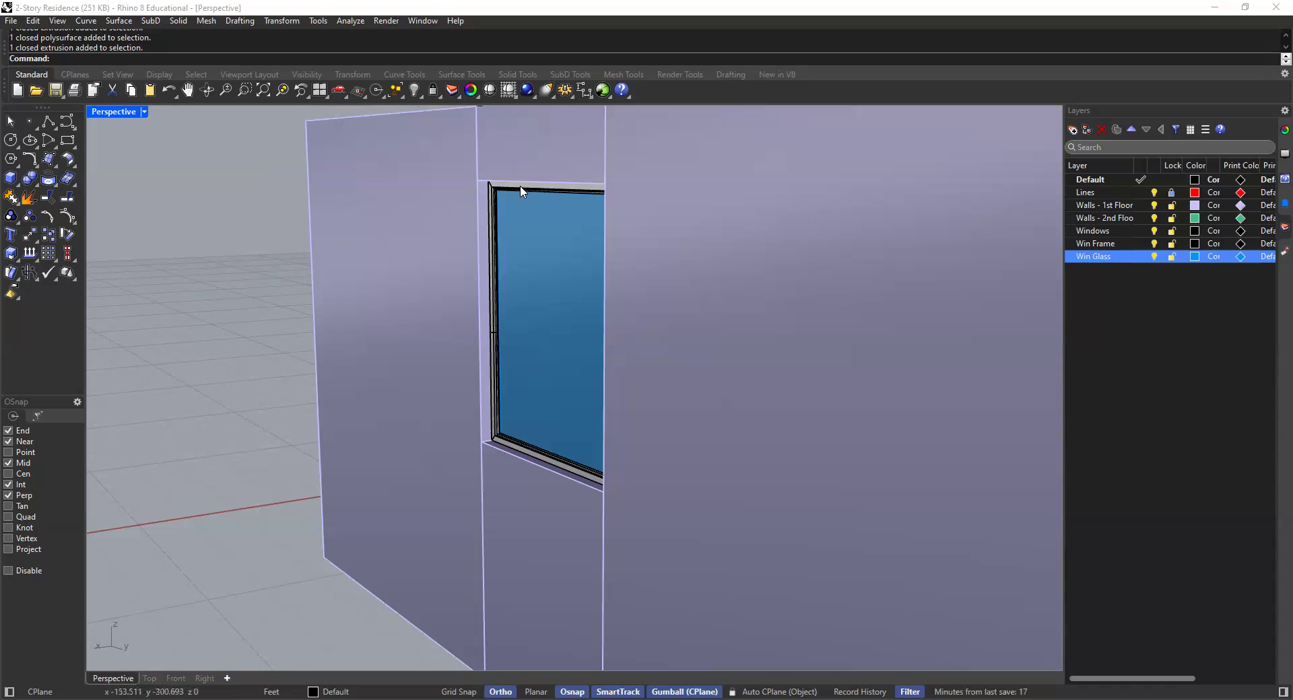
left_click(534, 240)
scroll(499, 242, "up", 1)
left_click(191, 191)
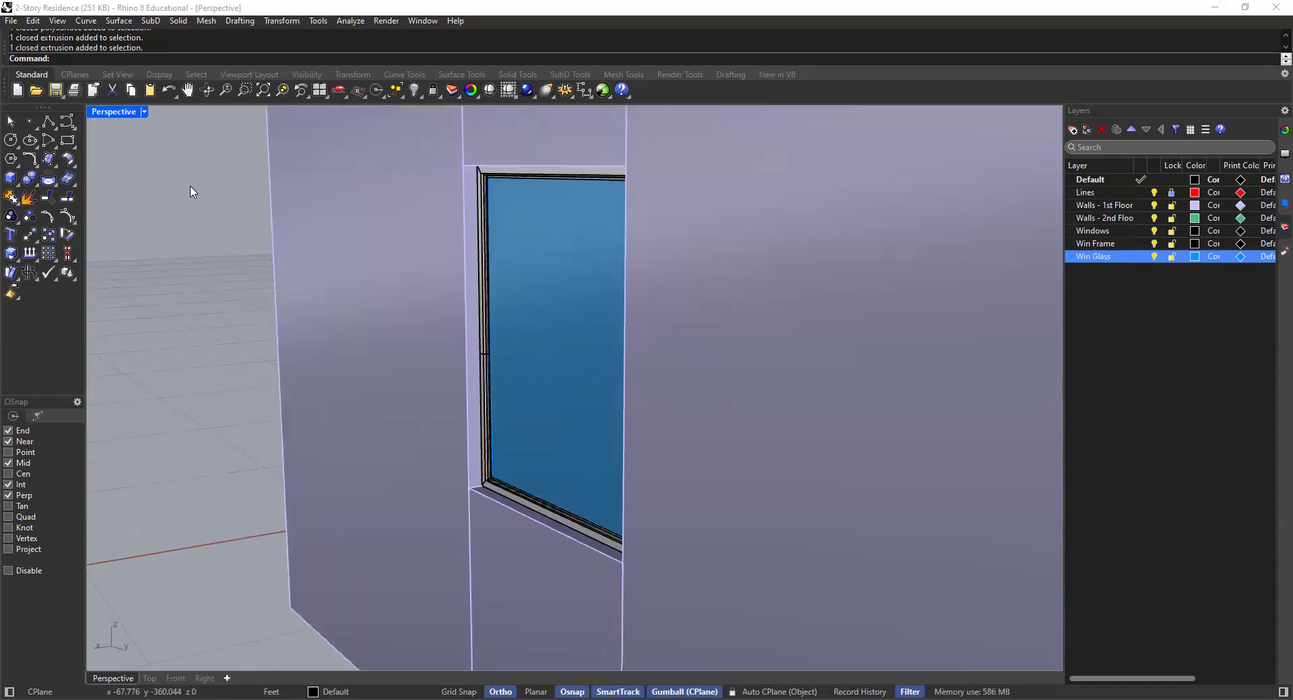
scroll(515, 182, "up", 2)
scroll(512, 181, "down", 1)
left_click(511, 175)
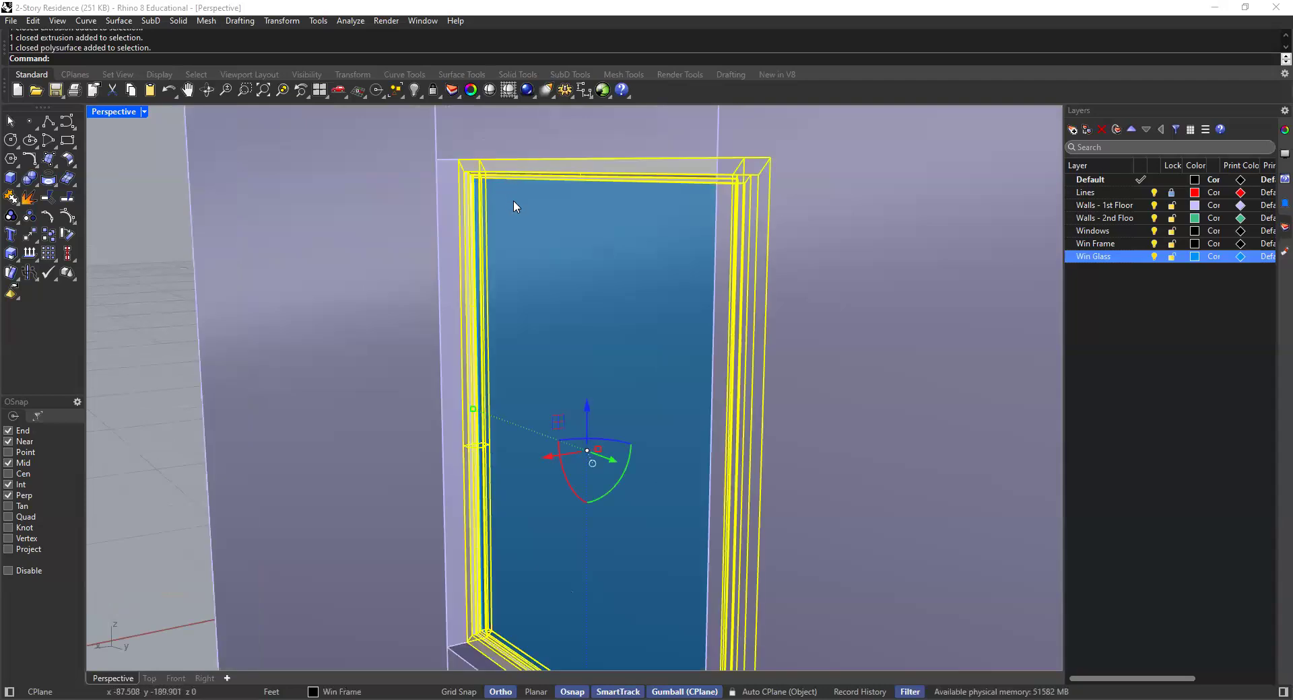
left_click(152, 192)
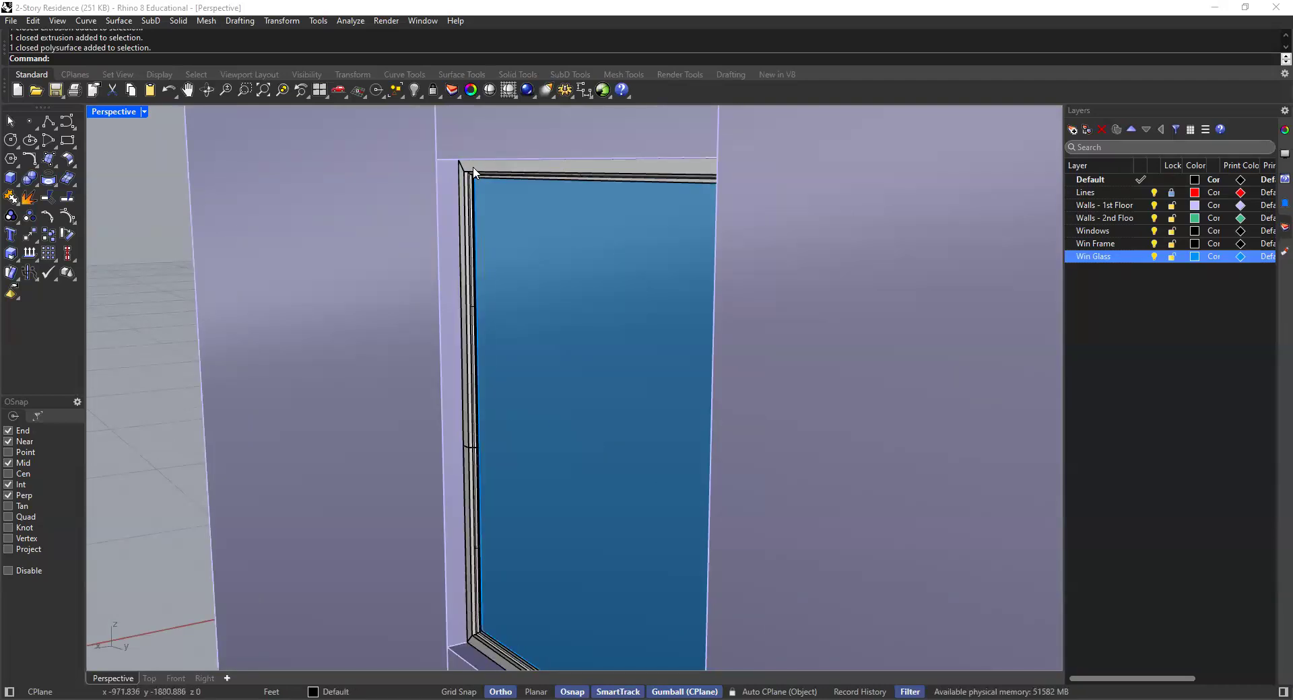
Group the glass pane with the window frame and check that they select as one object
left_click(527, 187)
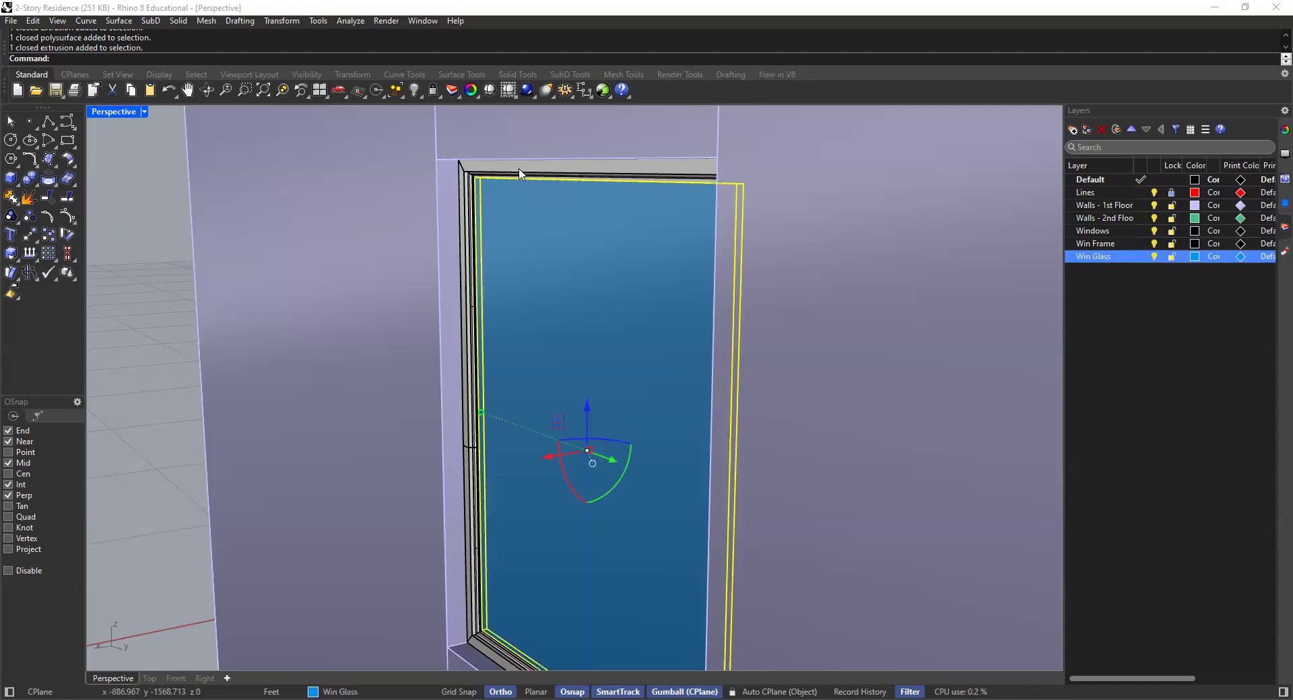
left_click(519, 175, "shift")
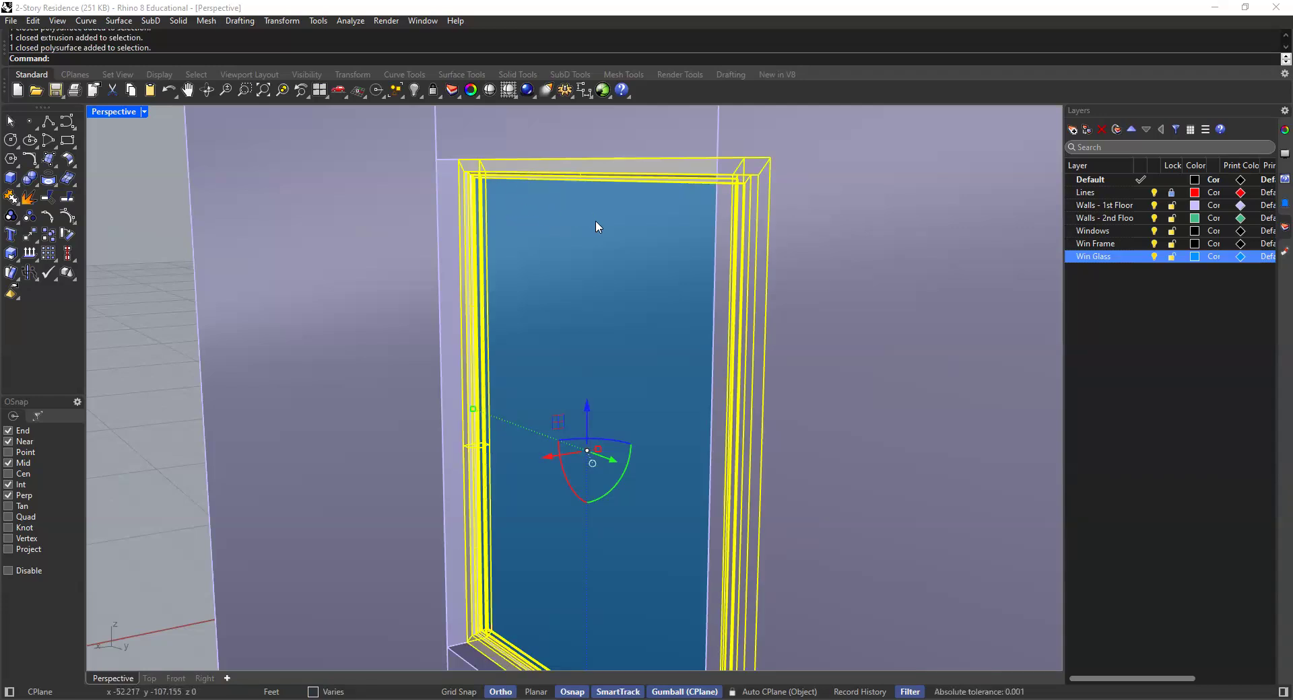
scroll(586, 236, "down", 4)
right_click_drag(528, 234, 553, 239)
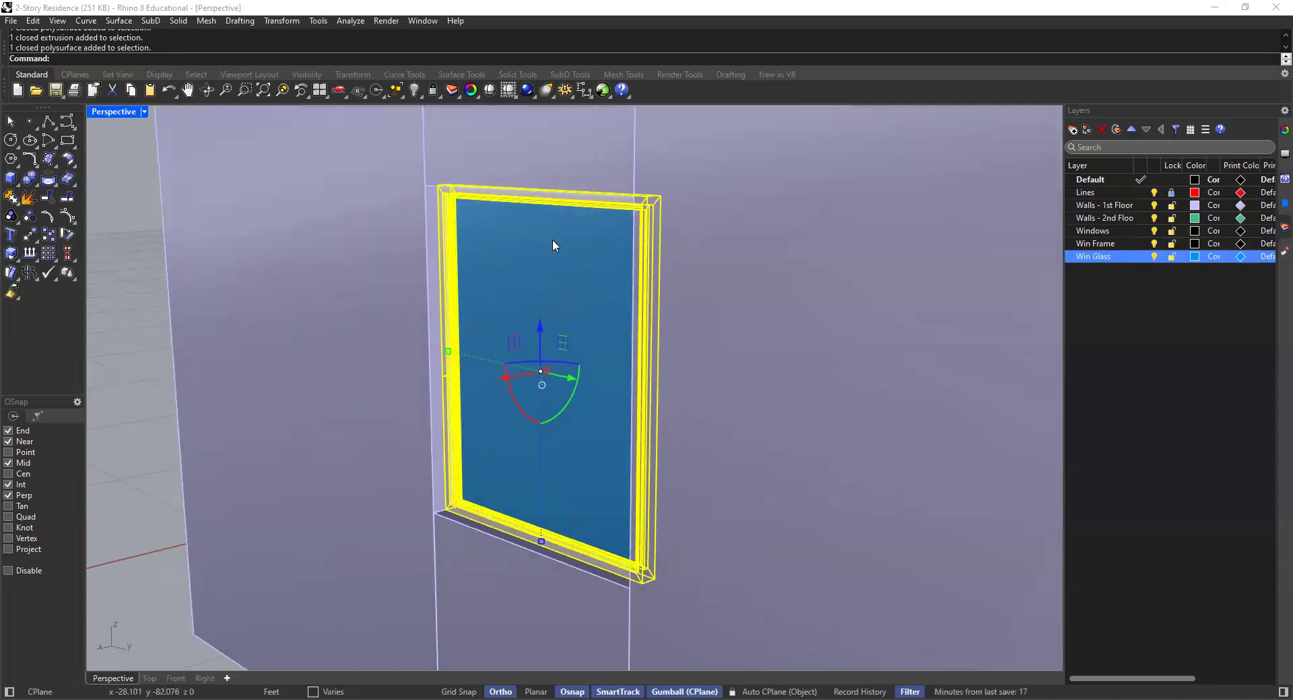
type("Group")
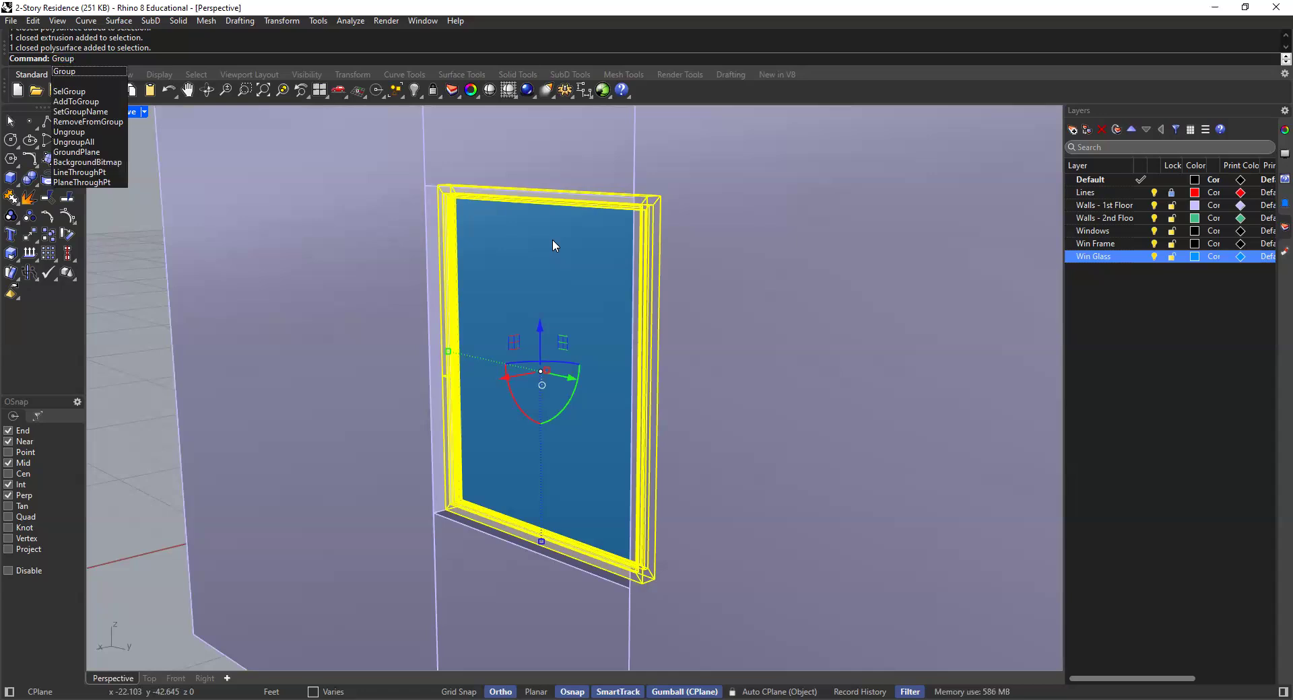
key("Return")
left_click(124, 236)
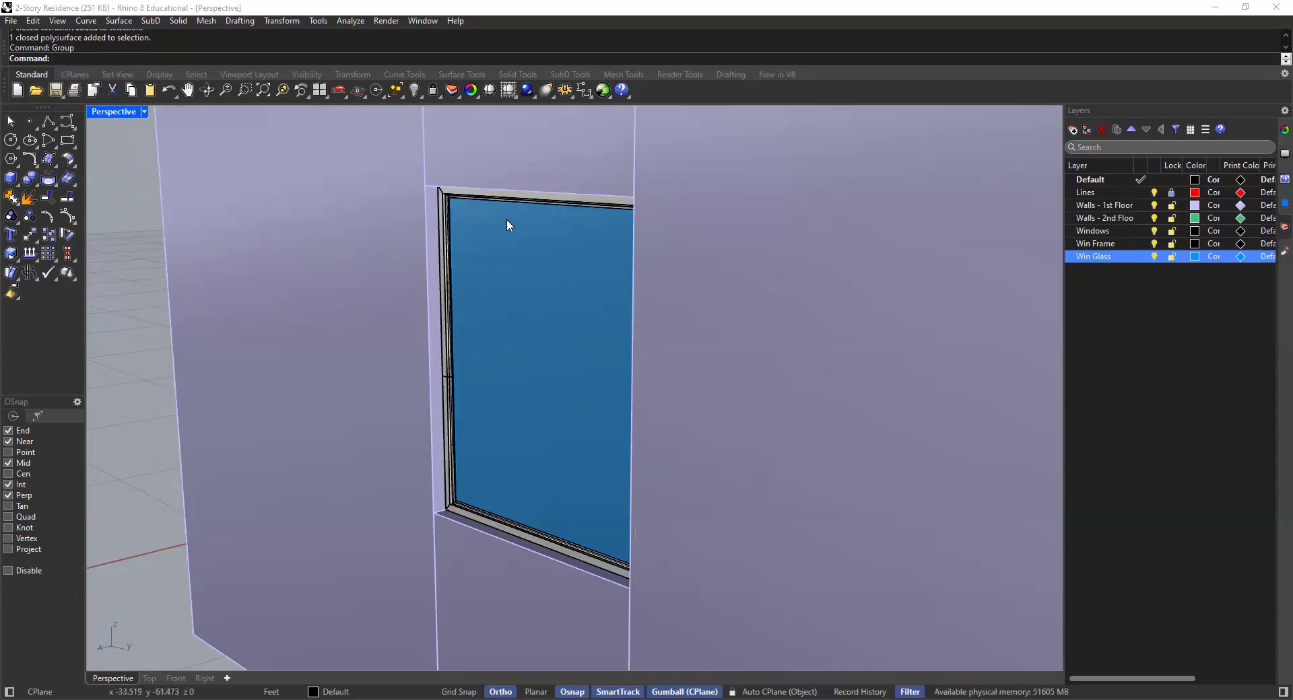
left_click(510, 246)
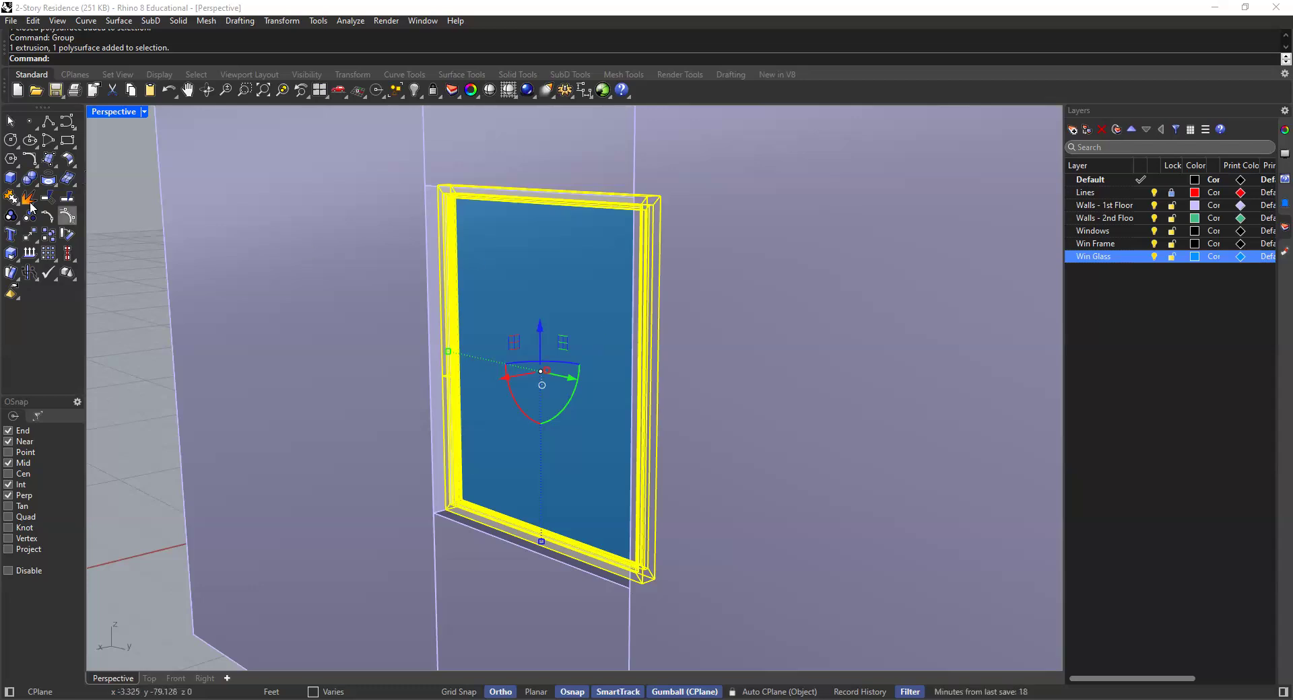
key("Escape")
Assign the grouped frame and glass pane to the Windows layer
left_click(574, 276)
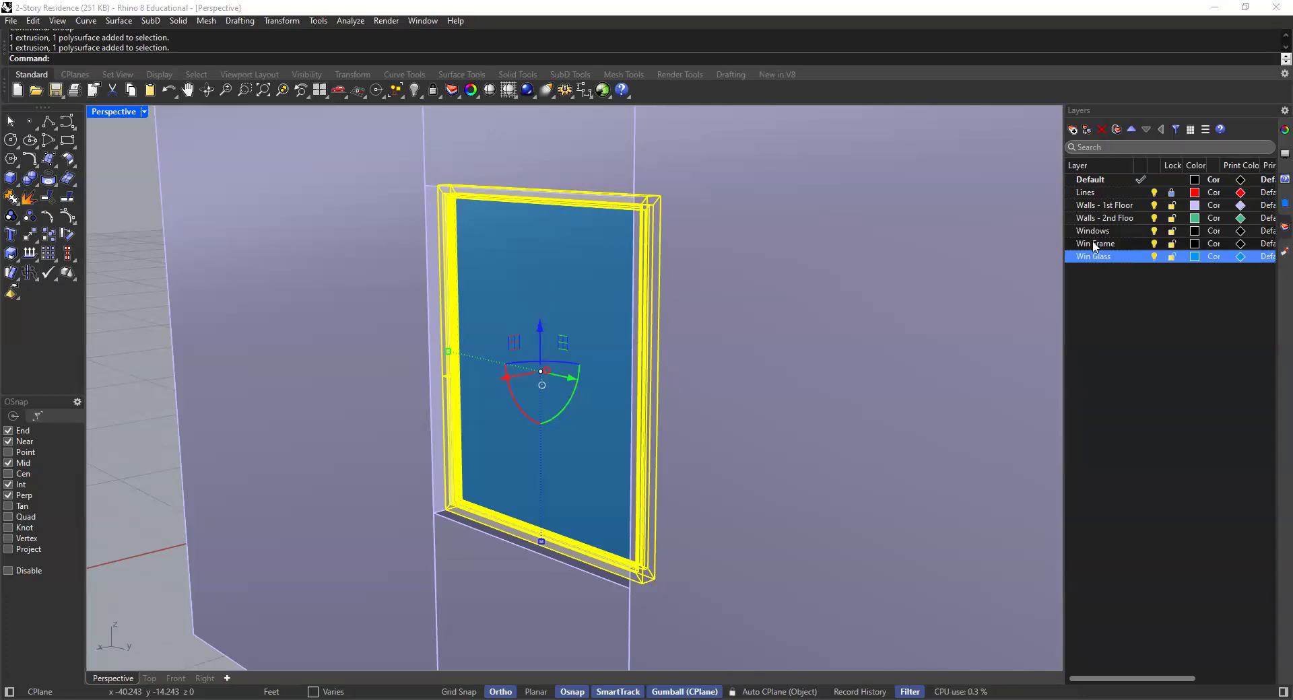
right_click(1125, 233)
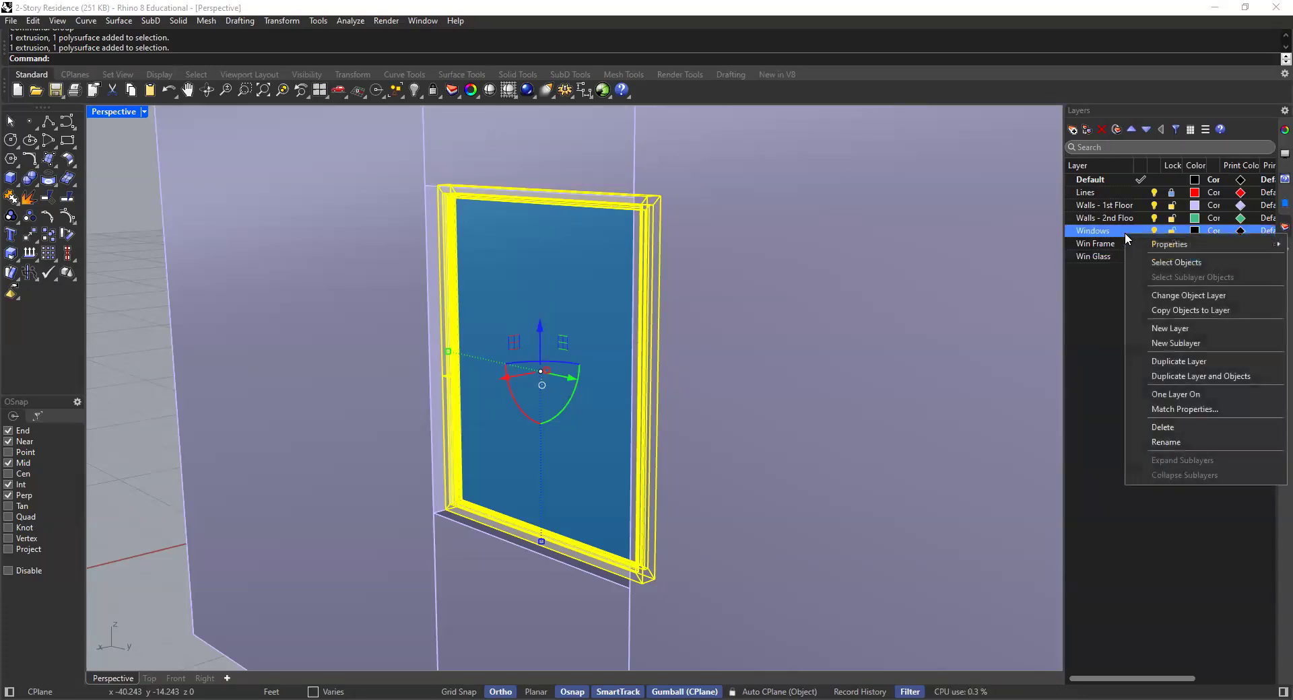
left_click(1158, 301)
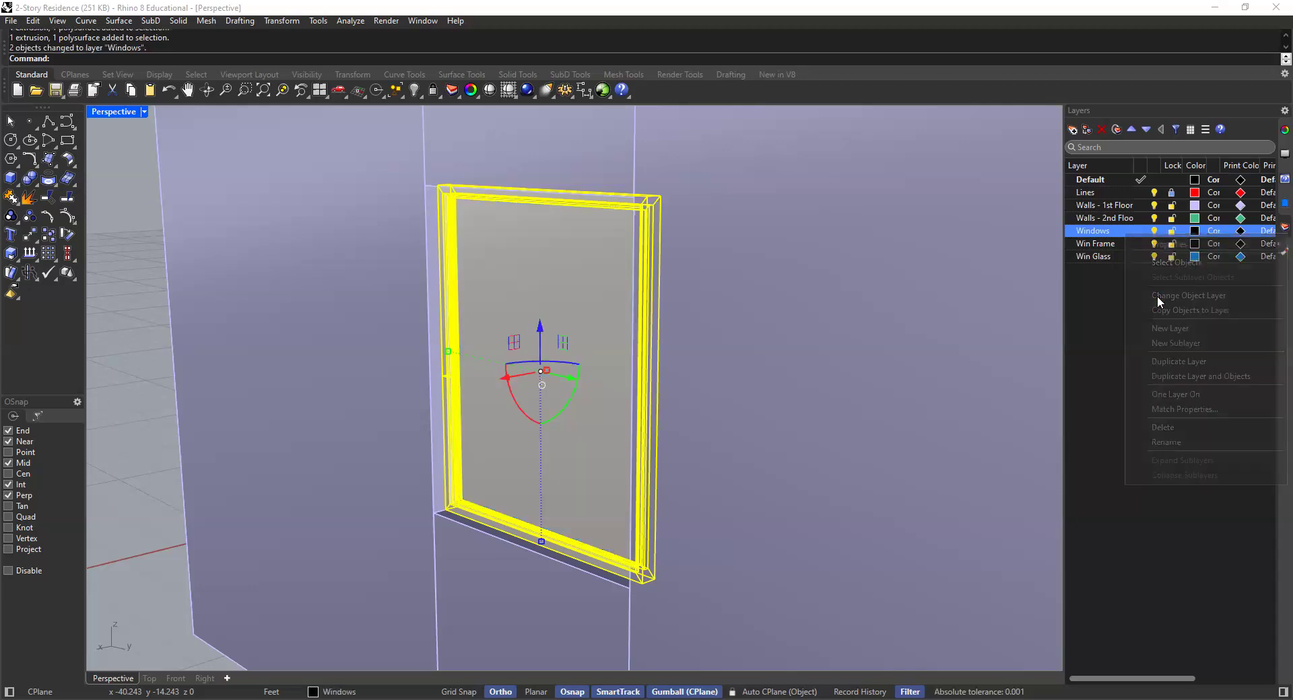
Nest the Win Frame and Win Glass layers as sublayers under Windows
left_click(1104, 245)
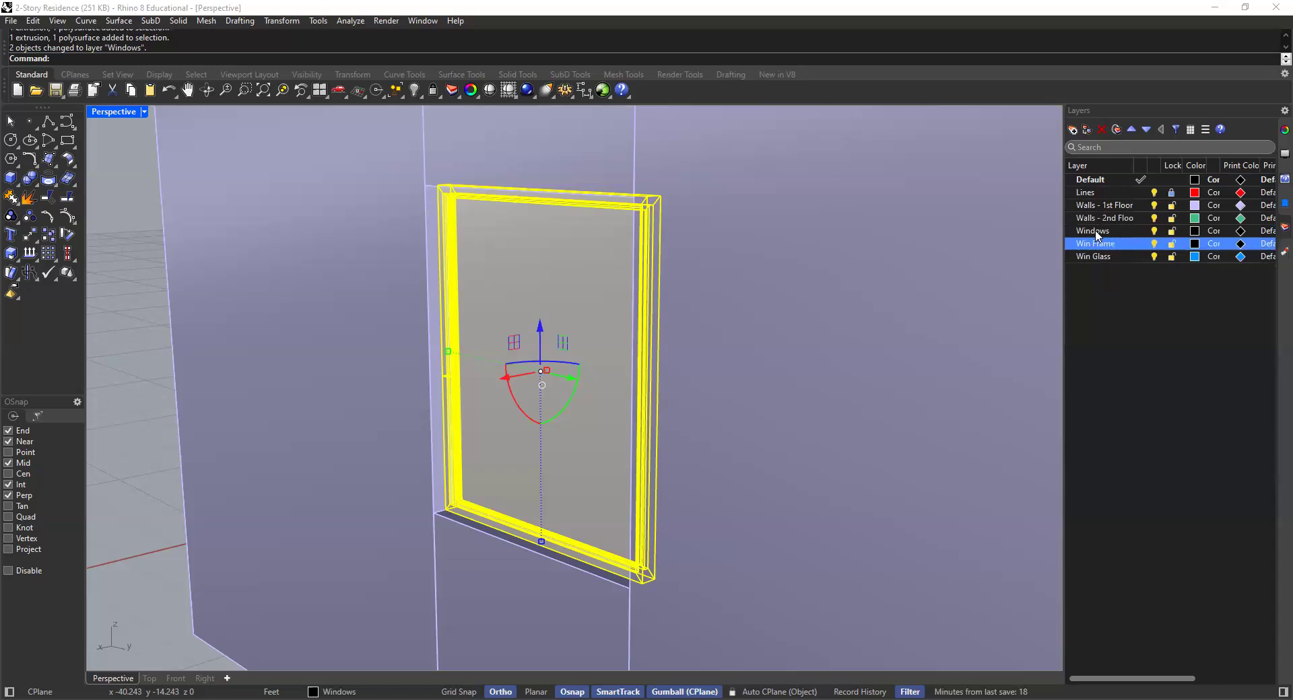
left_click_drag(1113, 238, 1098, 252)
key("ctrl+z")
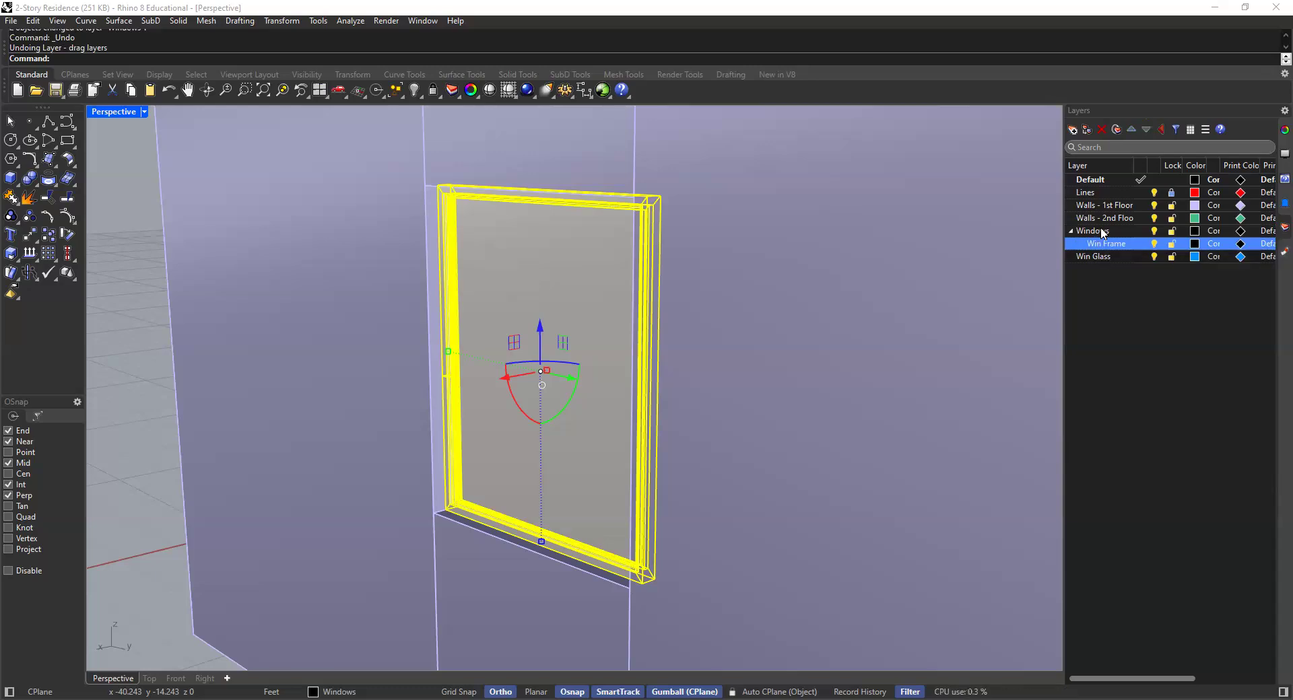
left_click(1098, 257)
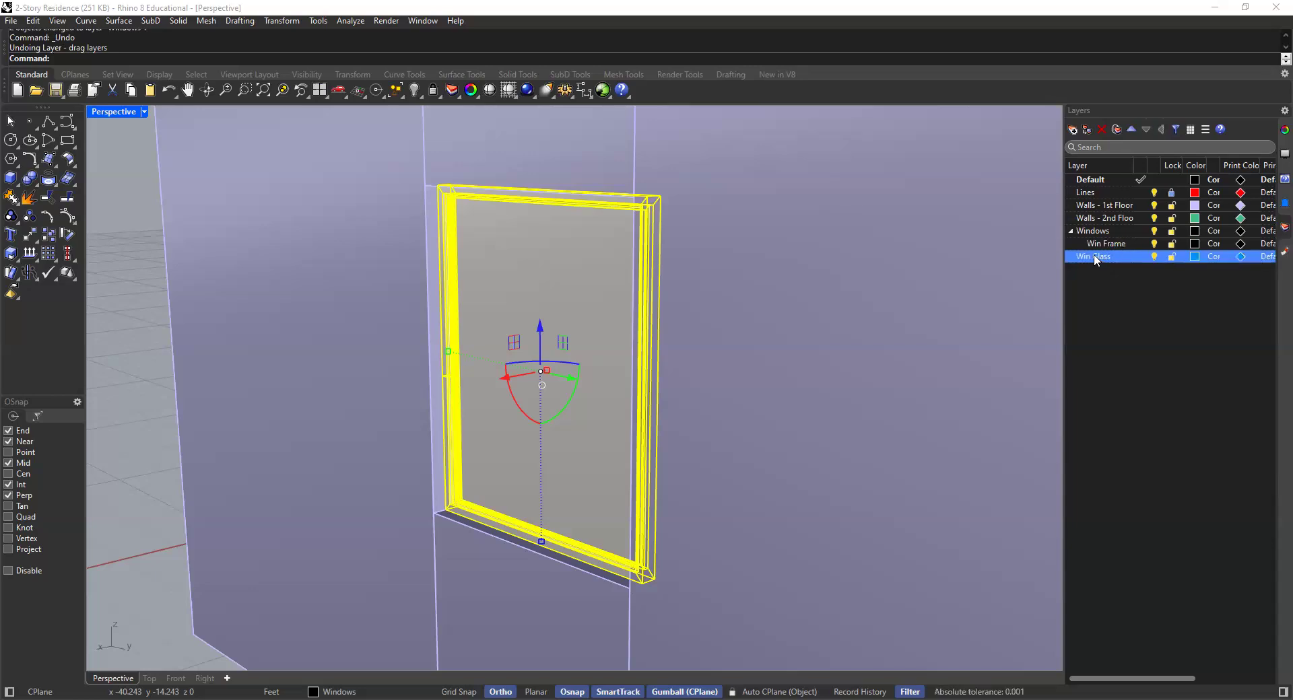
left_click_drag(1093, 234, 1094, 236)
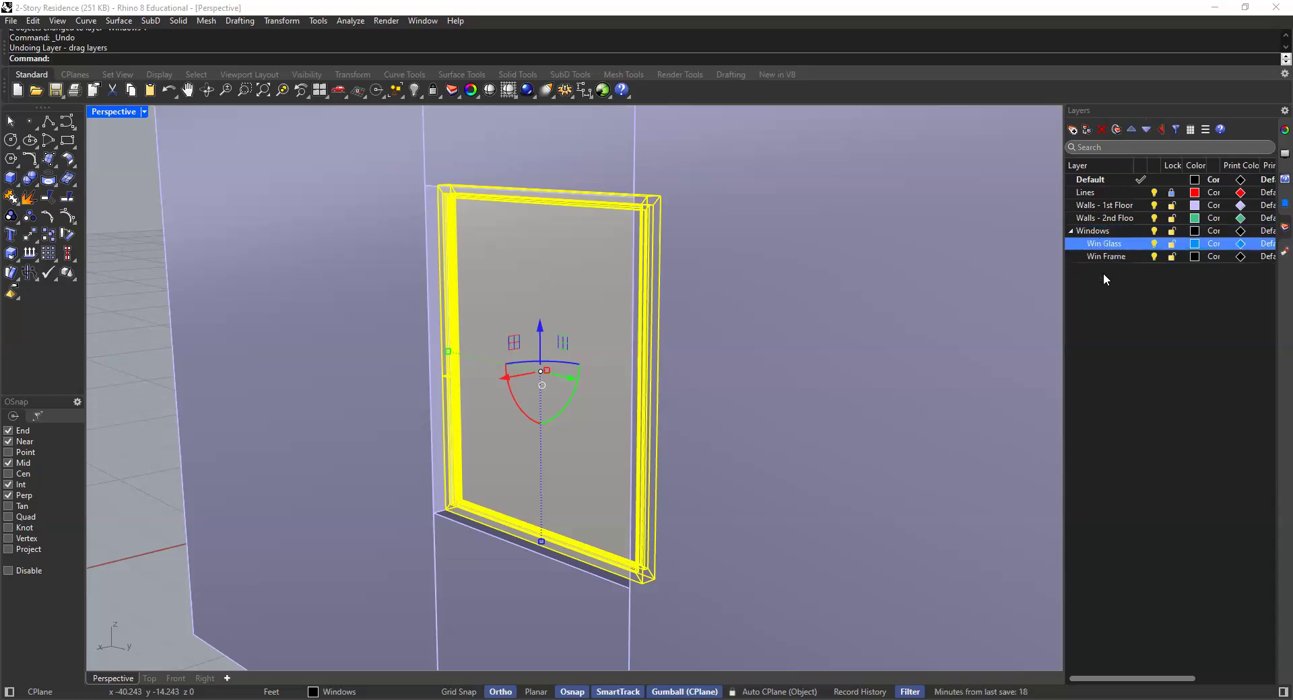
Try nesting the Win Glass layer under Win Frame, and undo that layer change
left_click(1103, 283)
left_click(1109, 247)
mouse_move(1109, 260)
left_mouse_down()
mouse_move(1116, 274)
mouse_move(1117, 259)
left_mouse_up()
double_click(1117, 258)
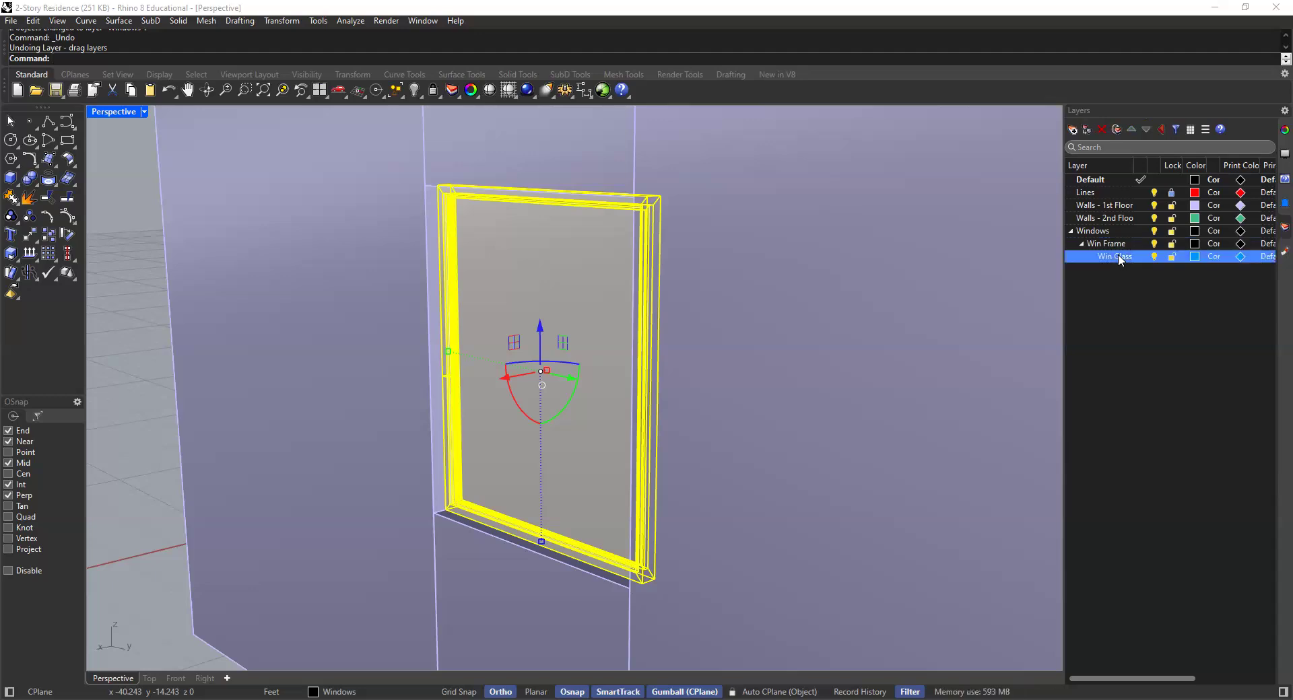
left_click(1127, 272)
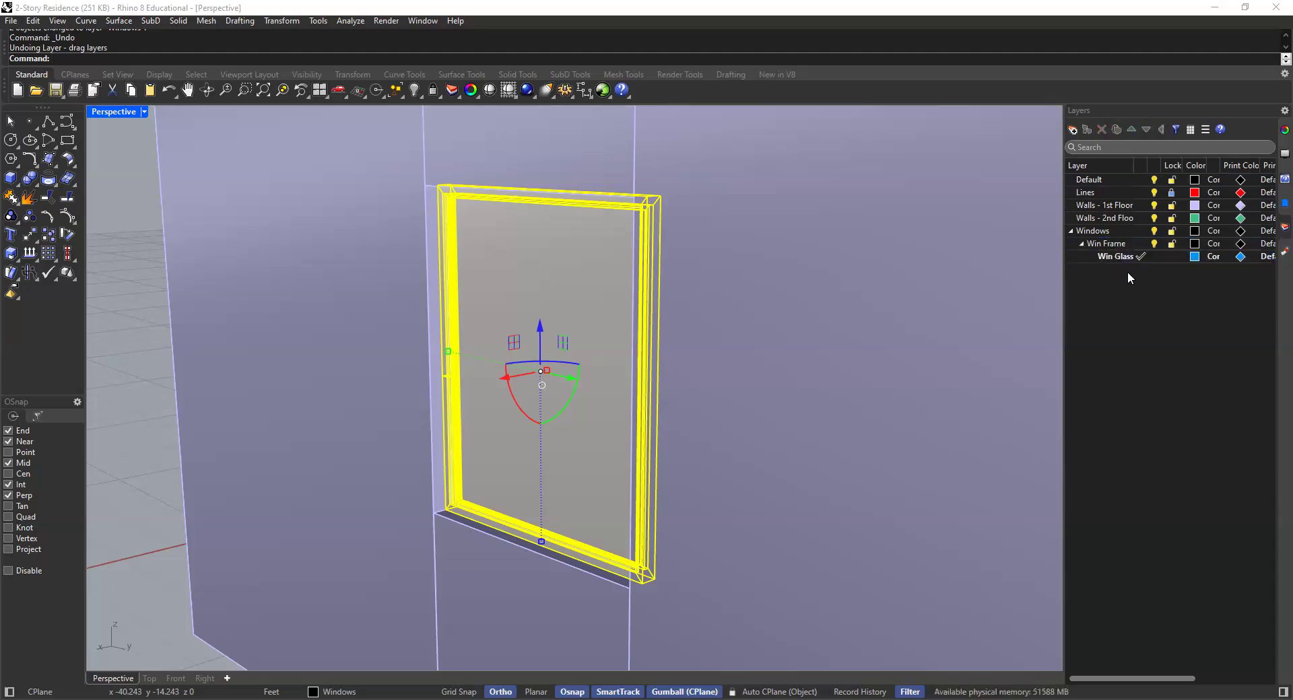
key("ctrl+z")
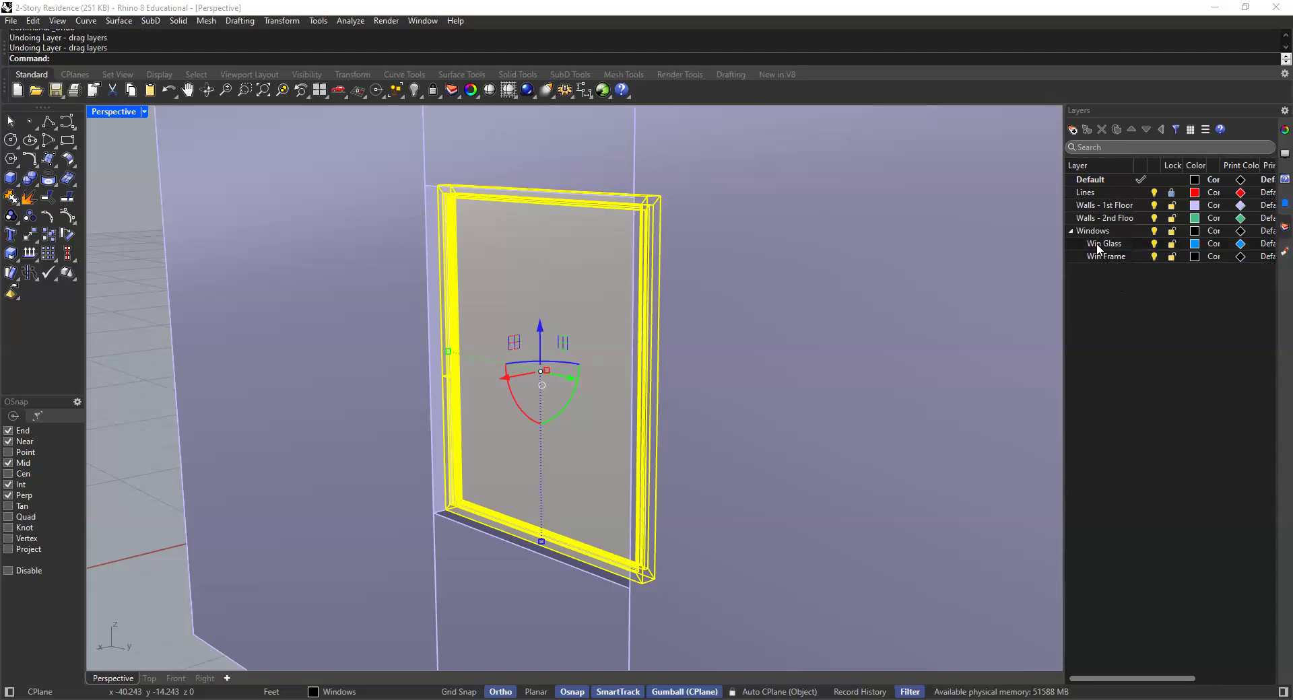
Toggle the visibility of the Windows layer and check the Win Glass and Win Frame sublayers to see which parts each controls
left_click(1097, 246)
left_click(1153, 289)
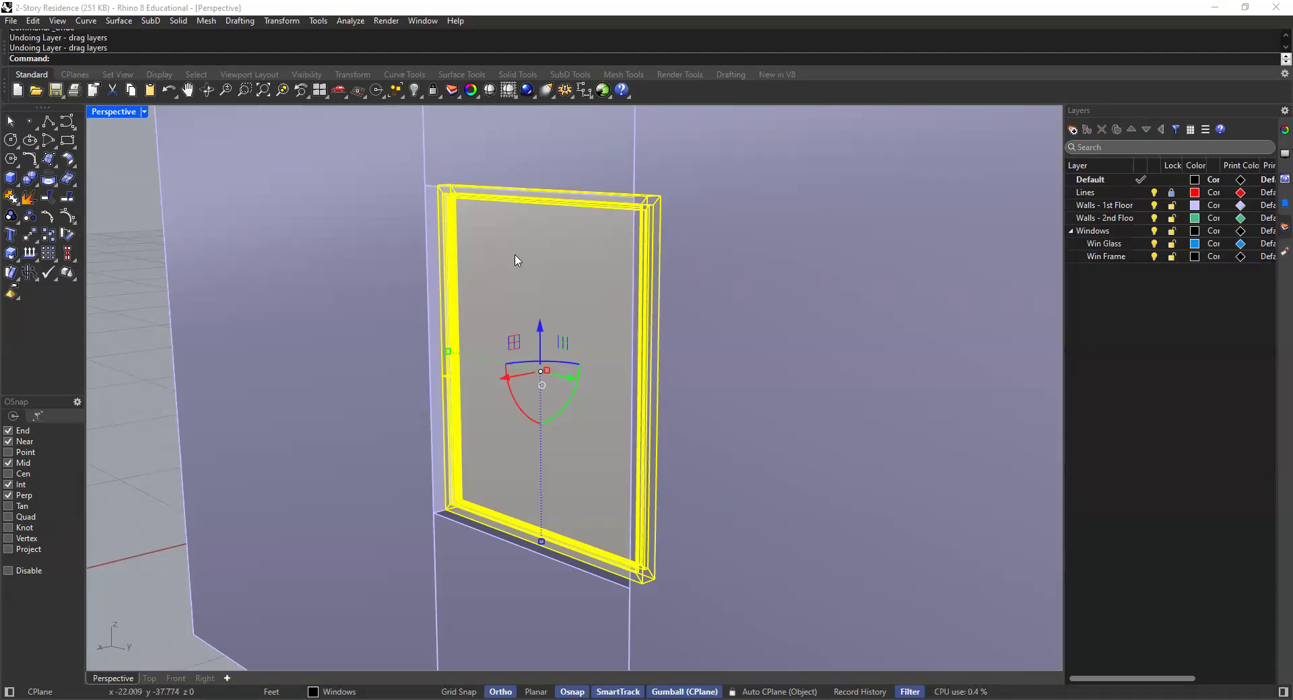
left_click(124, 227)
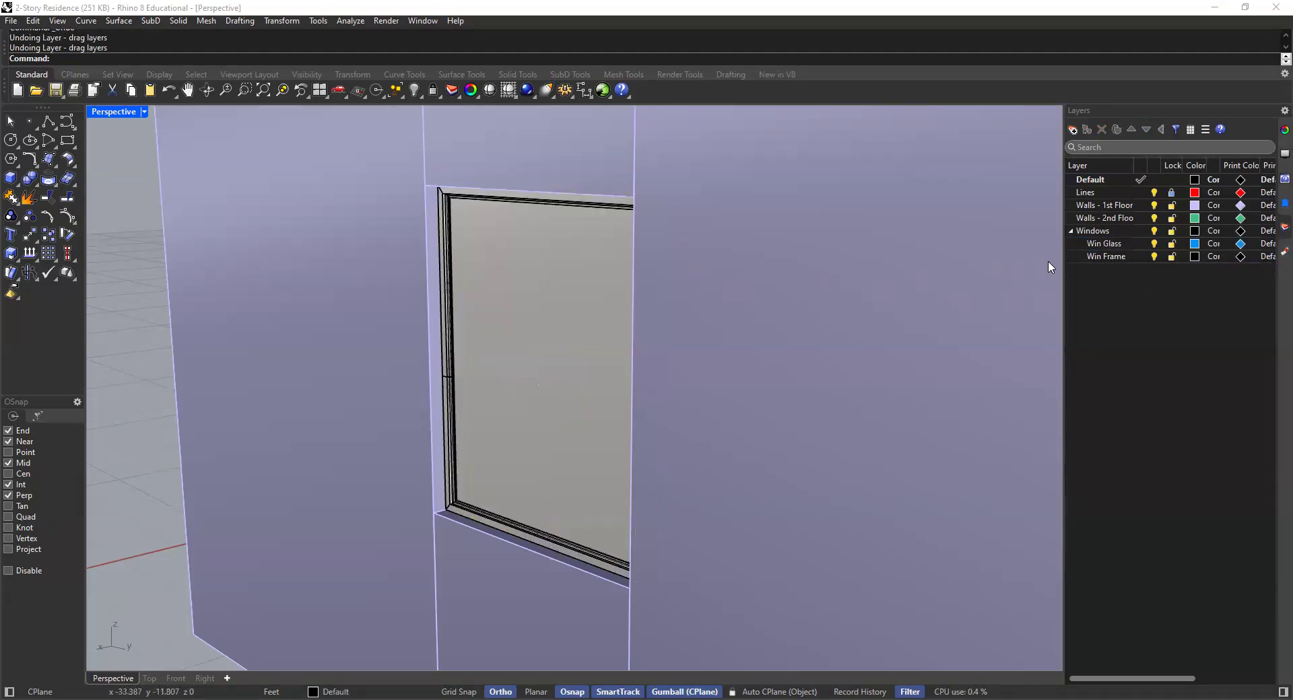
left_click(1156, 232)
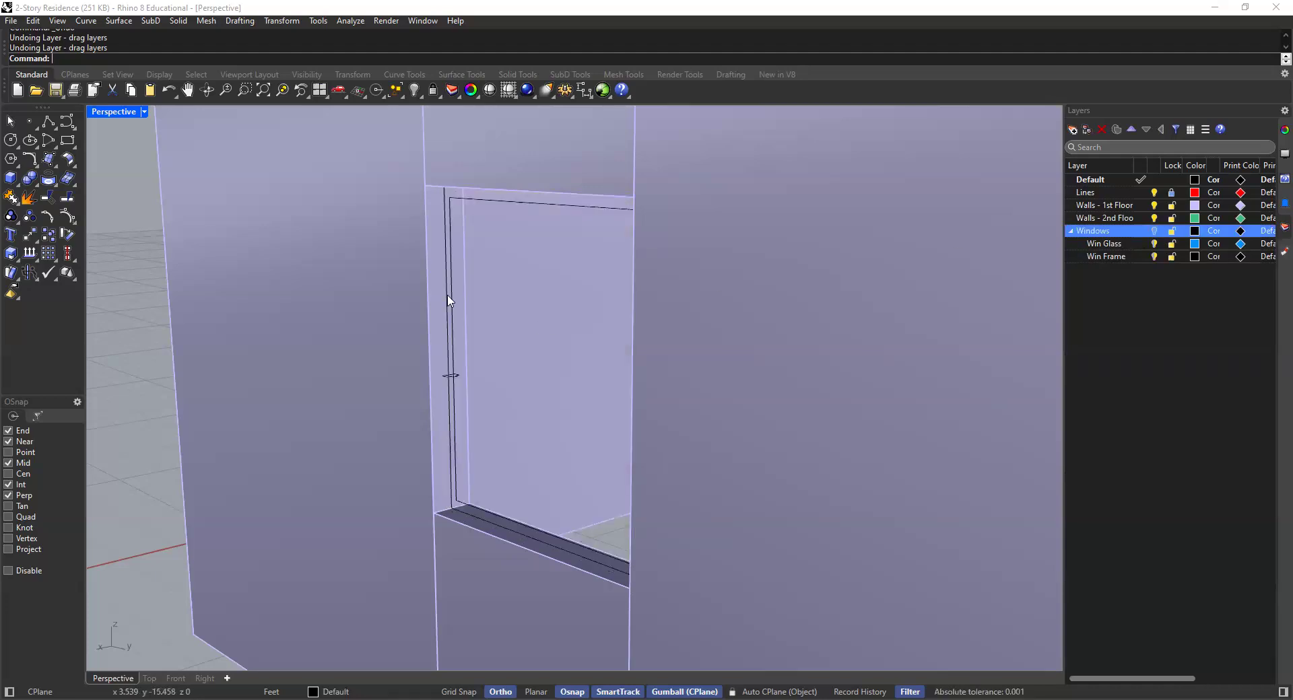
left_click(1155, 232)
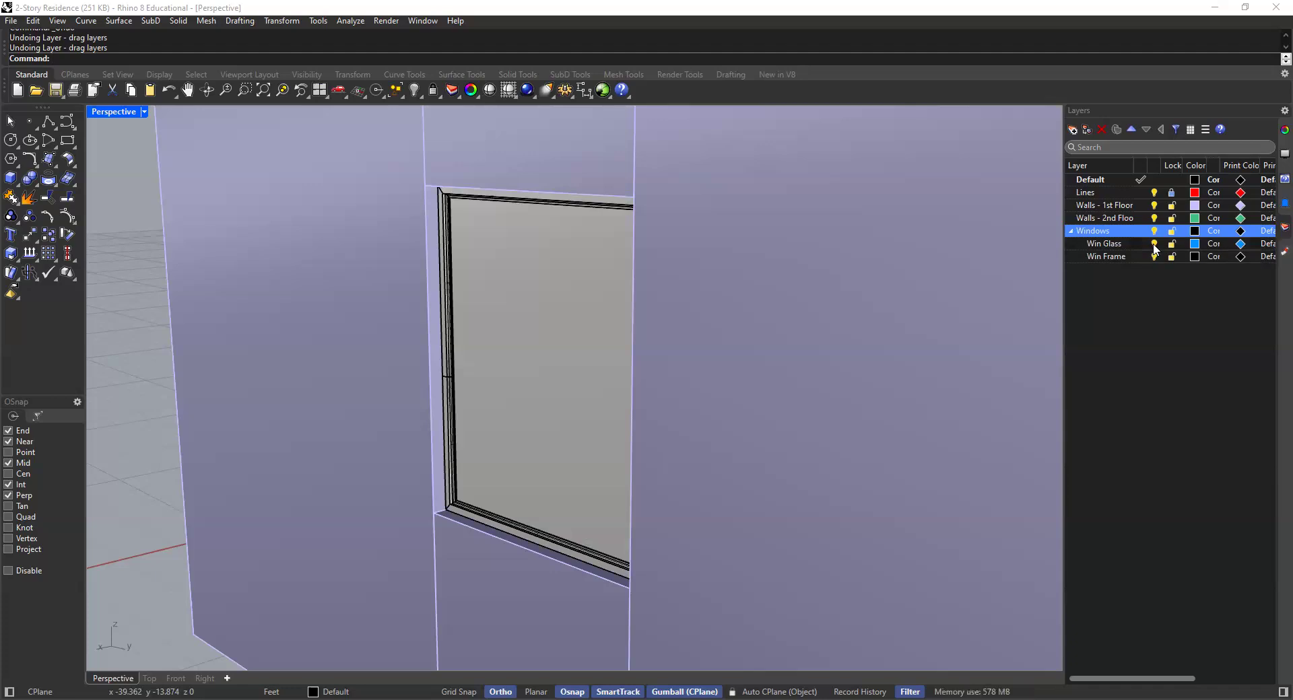
left_click(1155, 247)
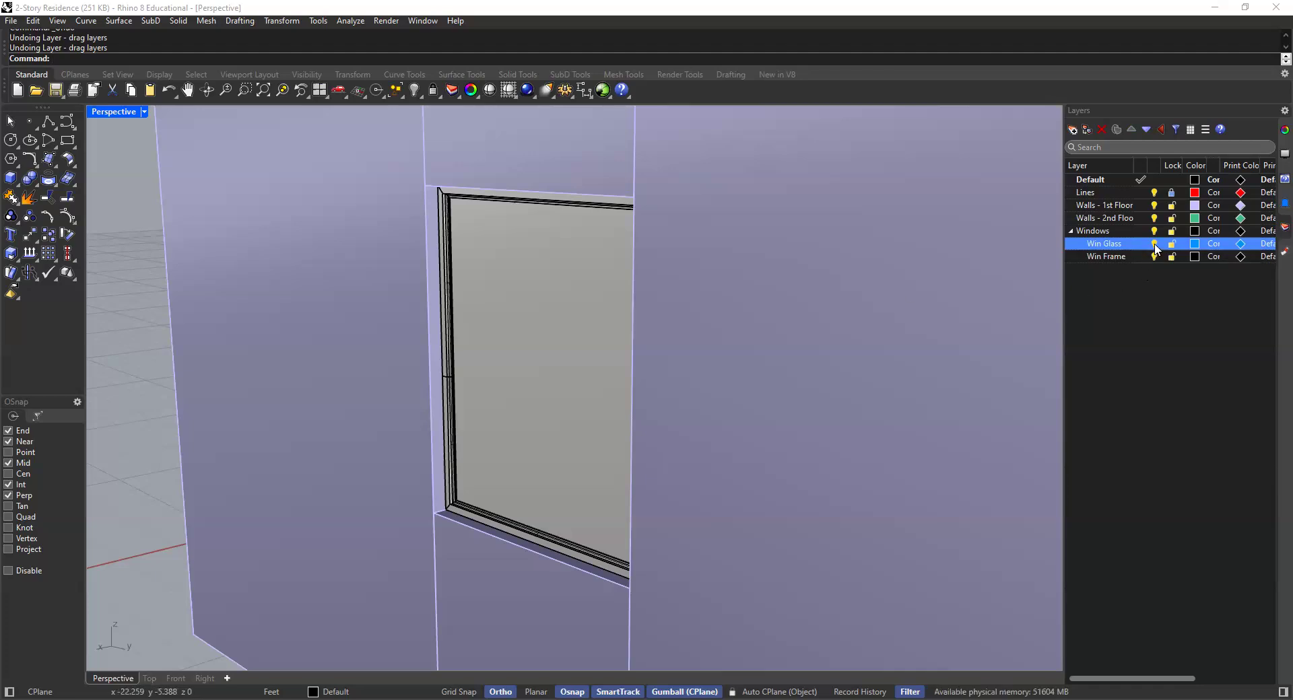
left_click(1134, 286)
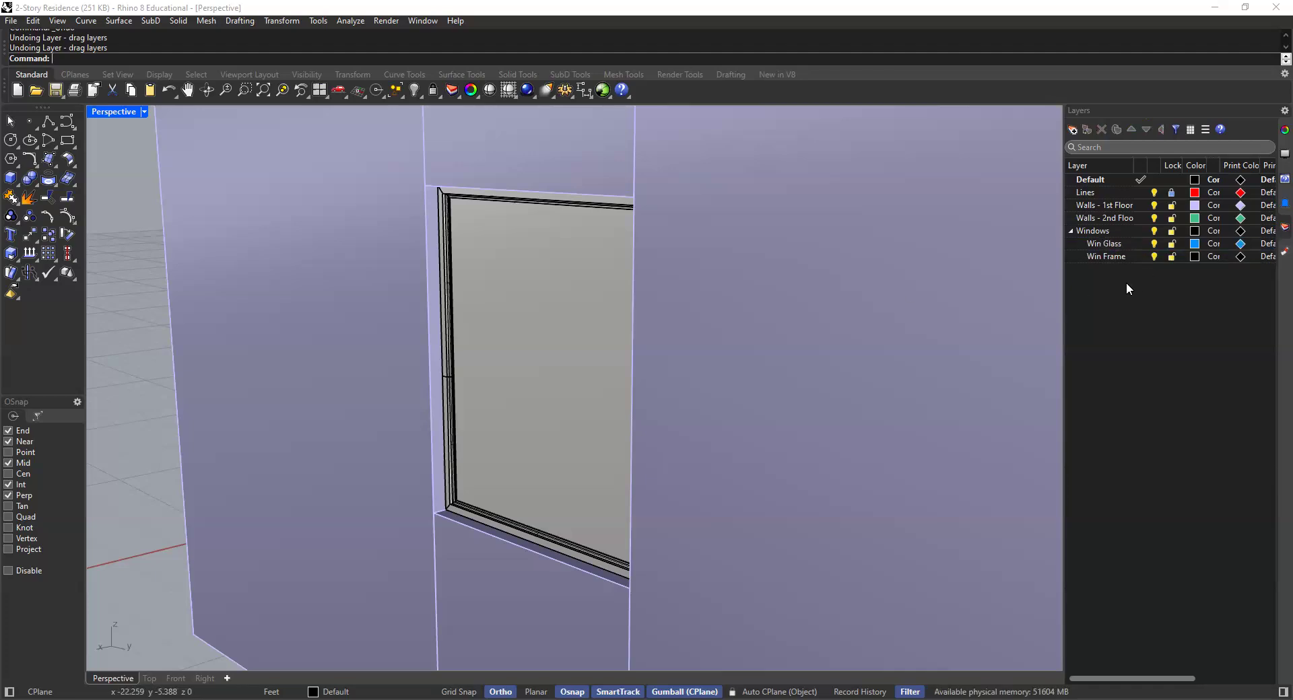
left_click(1156, 256)
left_click(1154, 256)
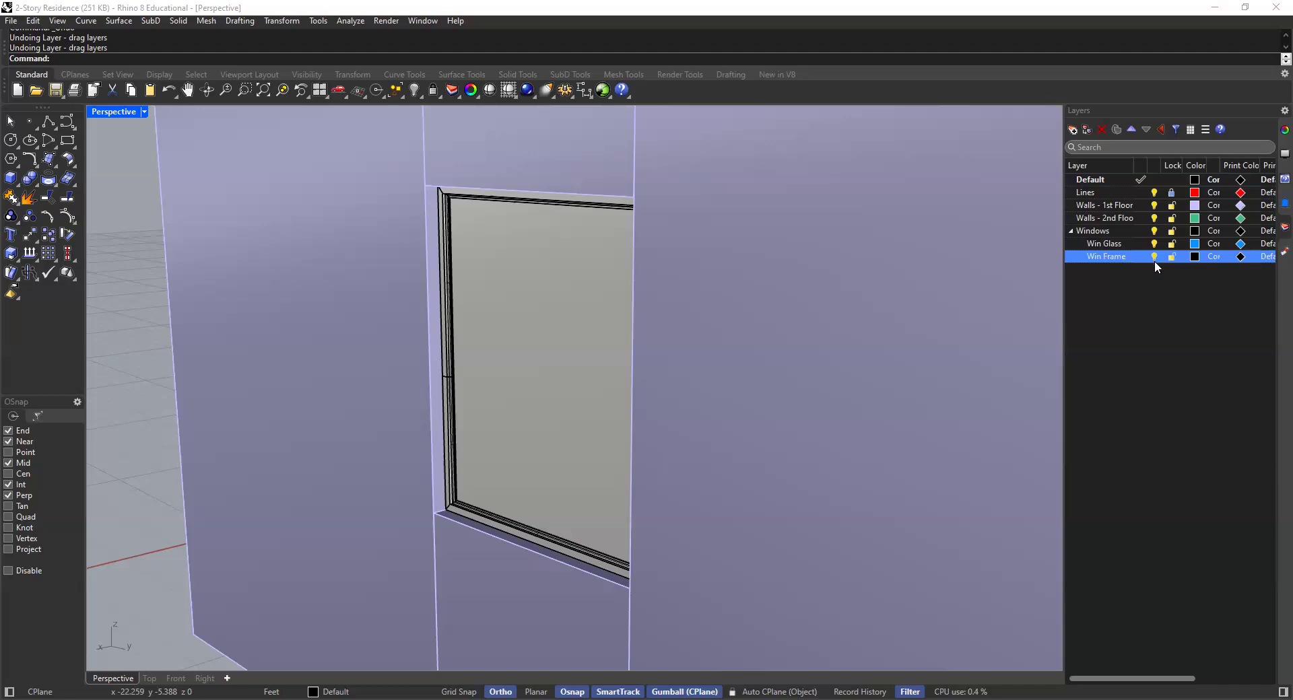
left_click(1131, 338)
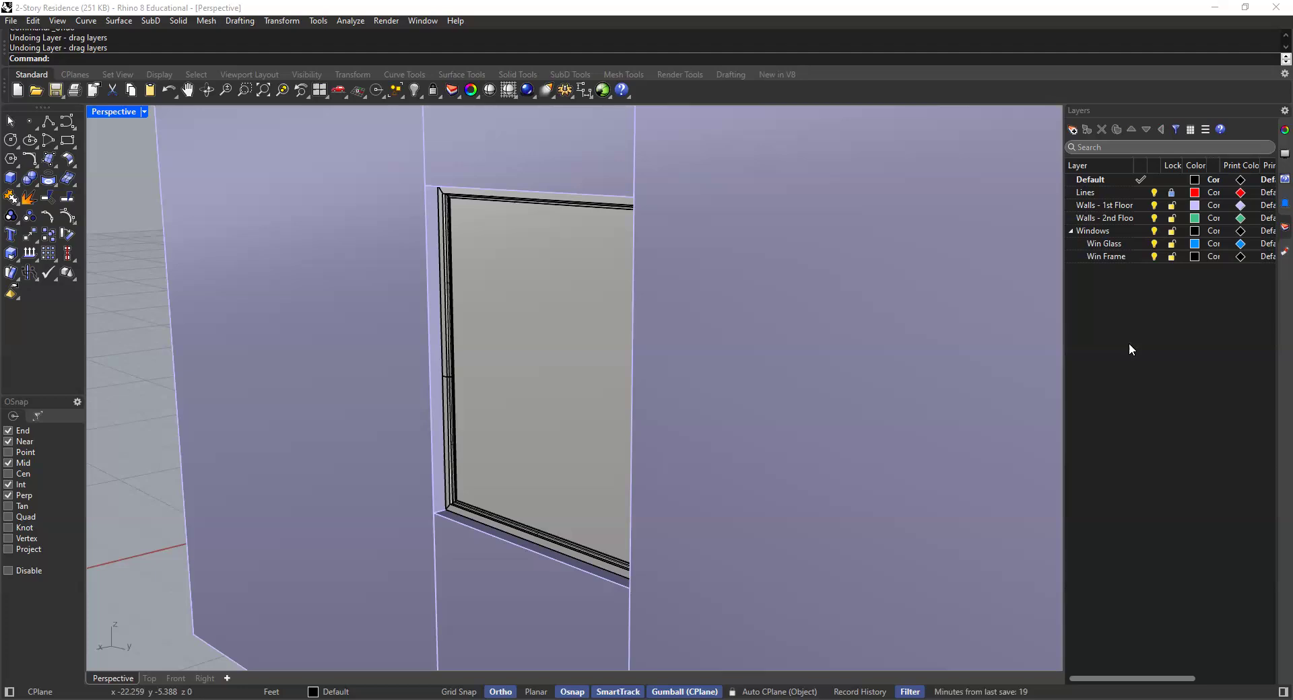
Select the grouped window to check that its frame and glass pane still behave as one object
left_click(491, 321)
key("Escape")
left_click(481, 259)
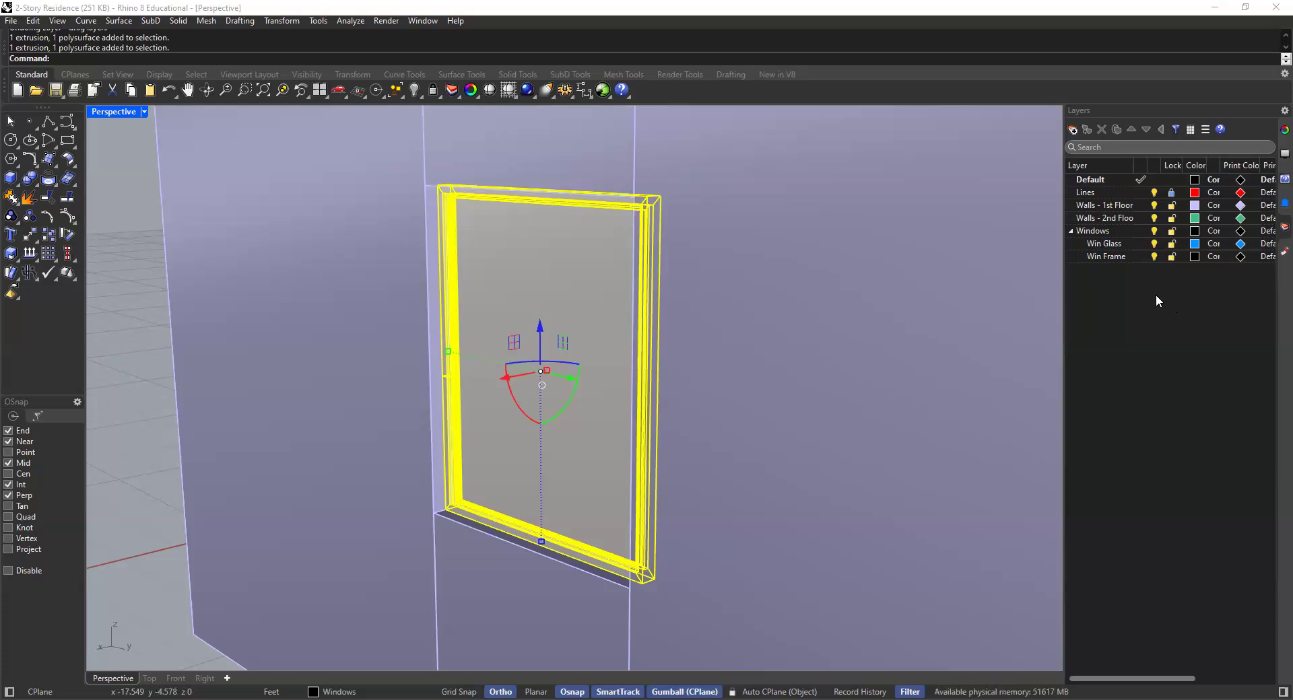
key("Escape")
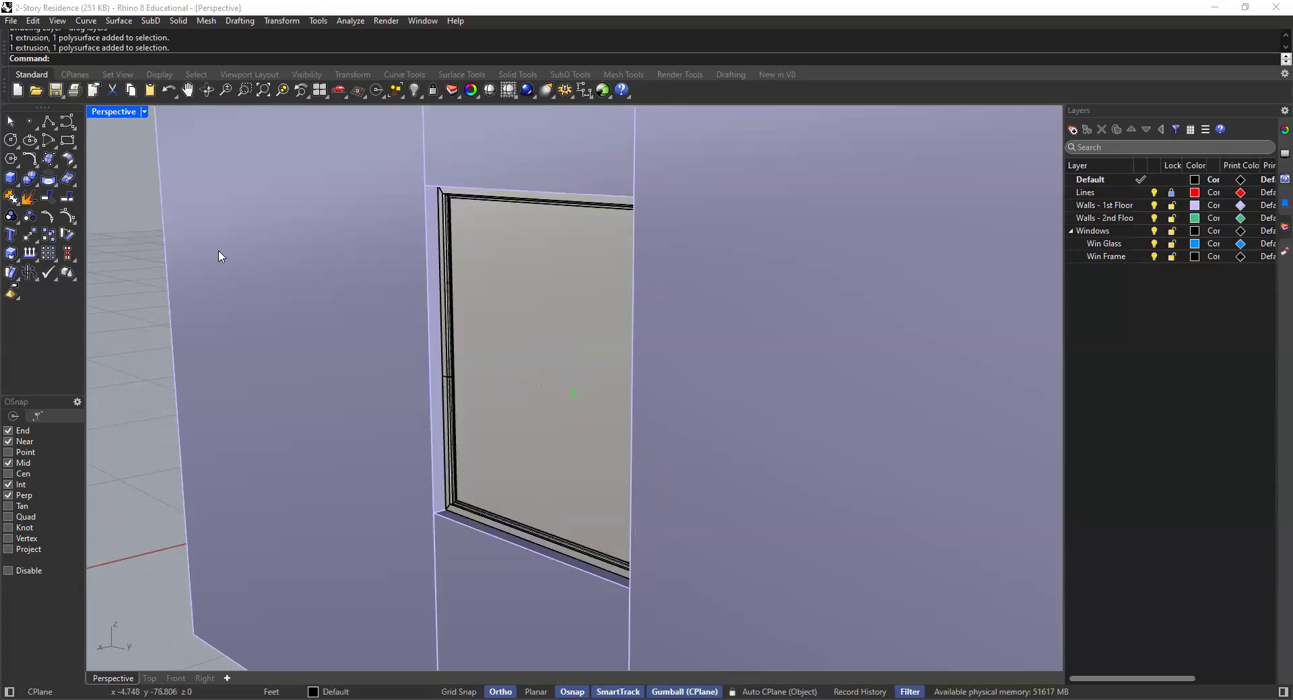
left_click(470, 277)
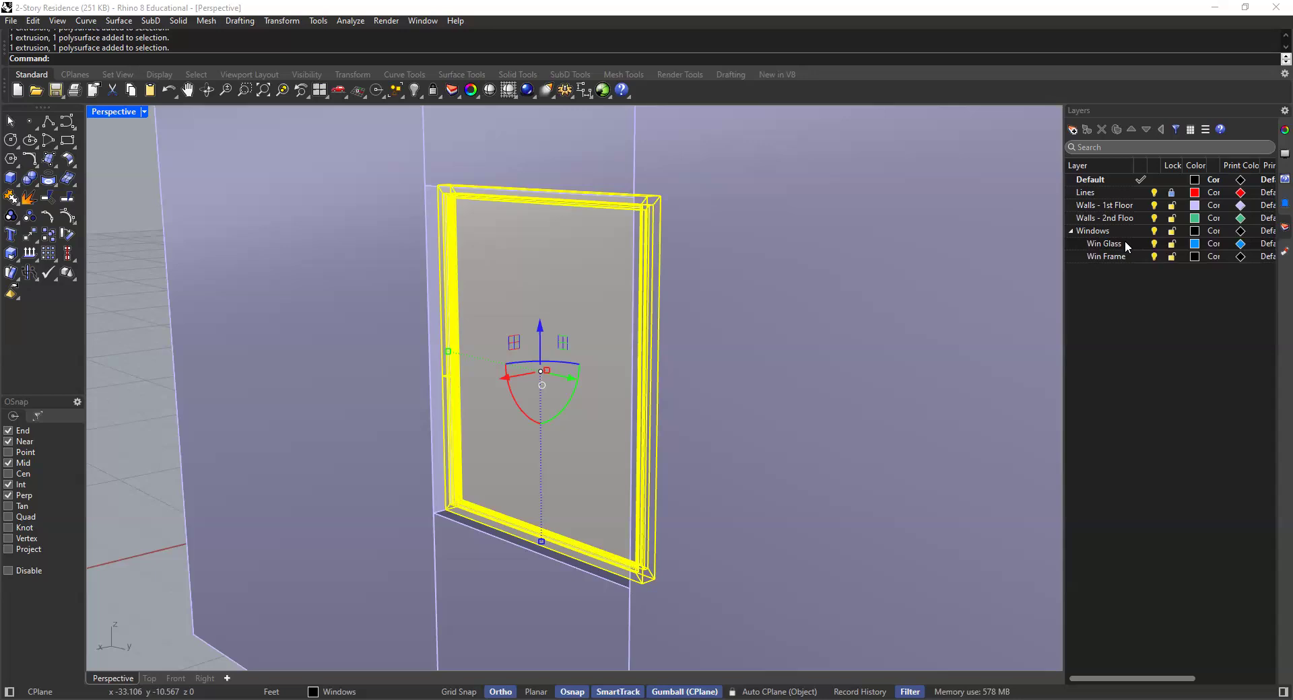
left_click(180, 280)
left_click(453, 262)
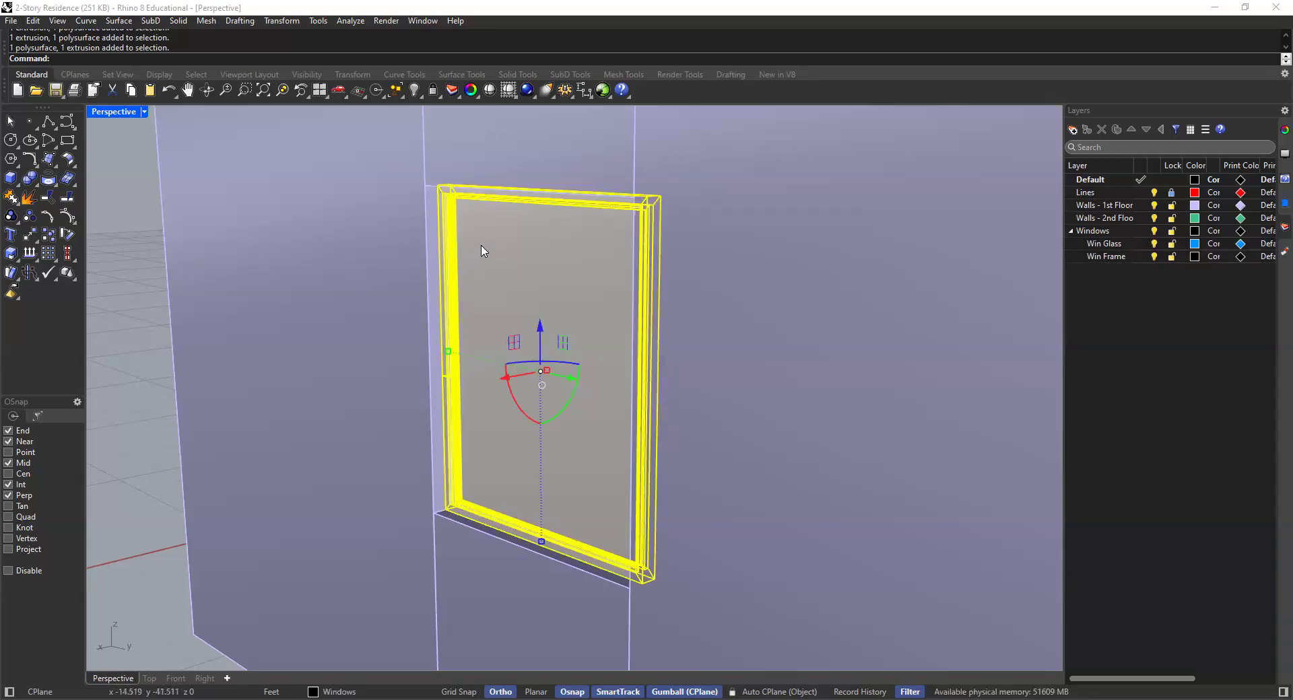
Ungroup the window and check that its frame and glass pane can be selected separately
scroll(502, 256, "down", 8)
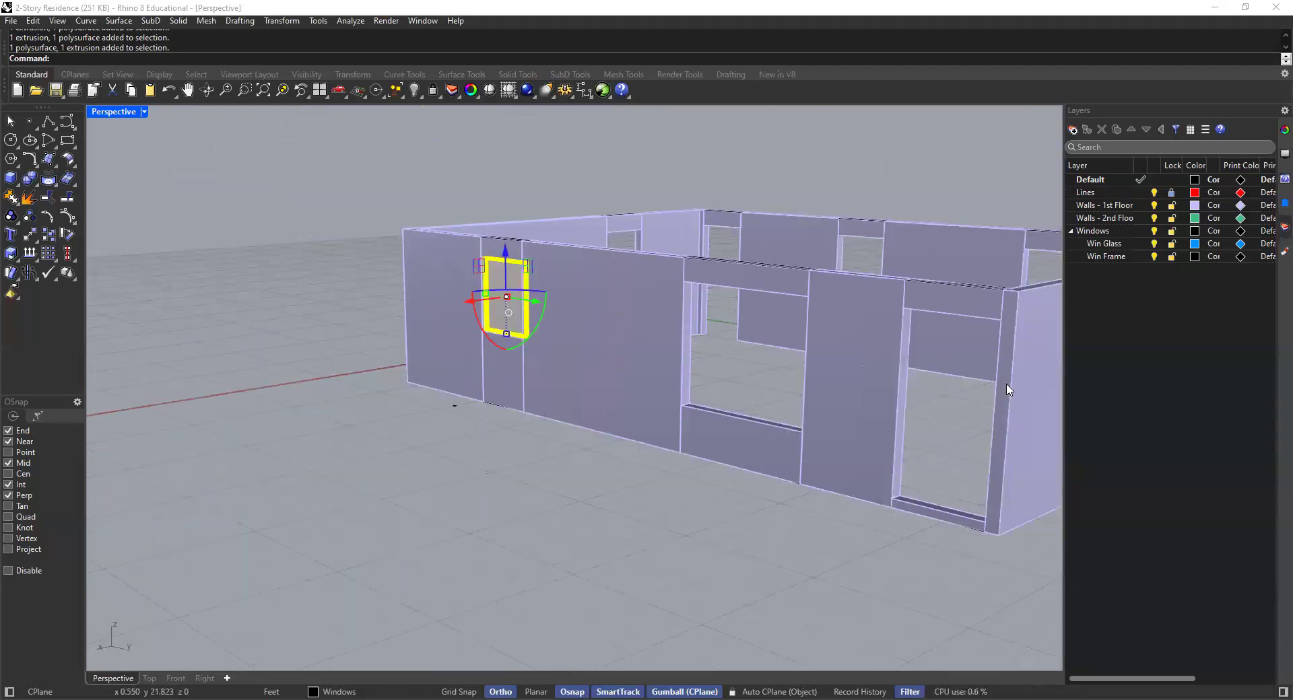
scroll(491, 295, "up", 8)
right_click_drag(443, 280, 458, 356, "shift")
key("Escape")
left_click(450, 280)
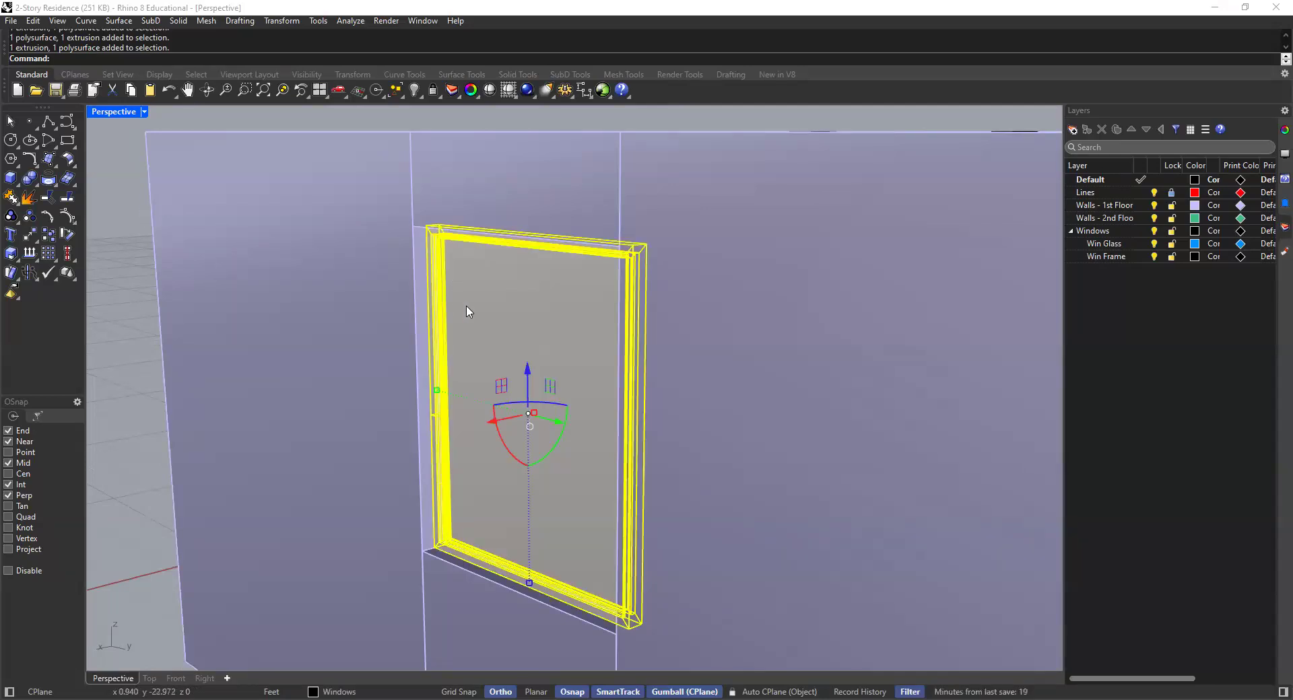
type("Ungroup")
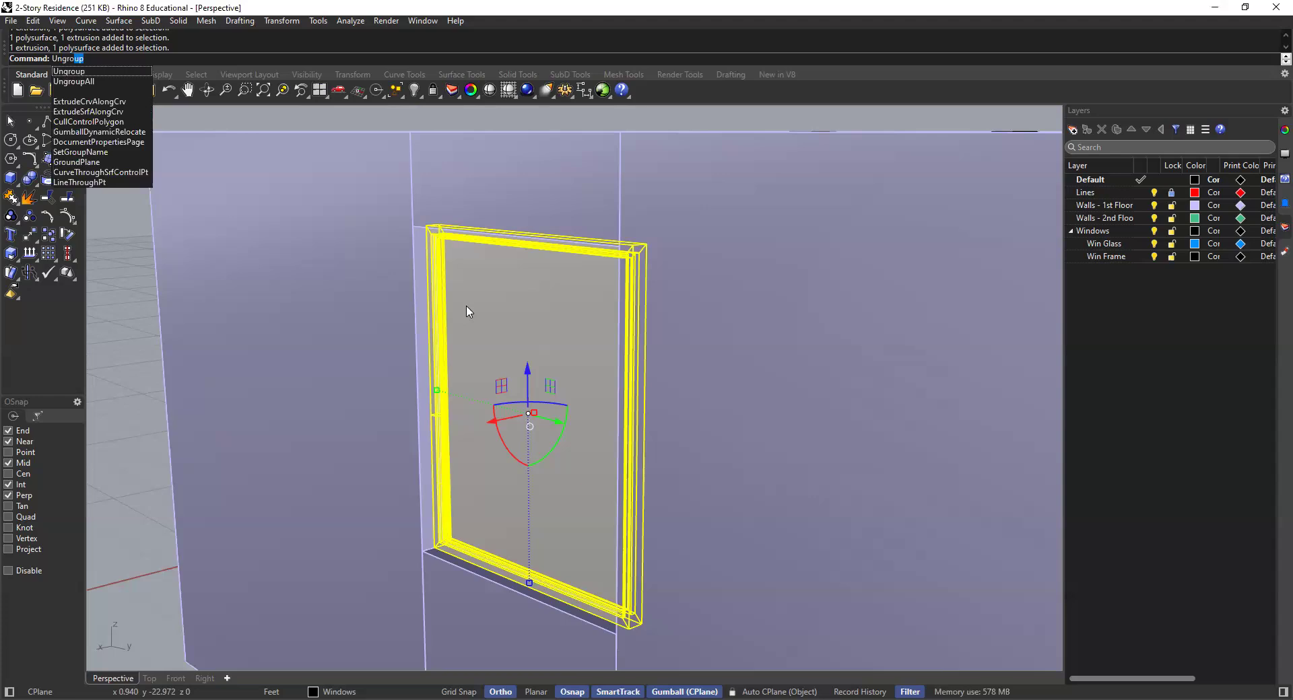
key("Return")
left_click(133, 291)
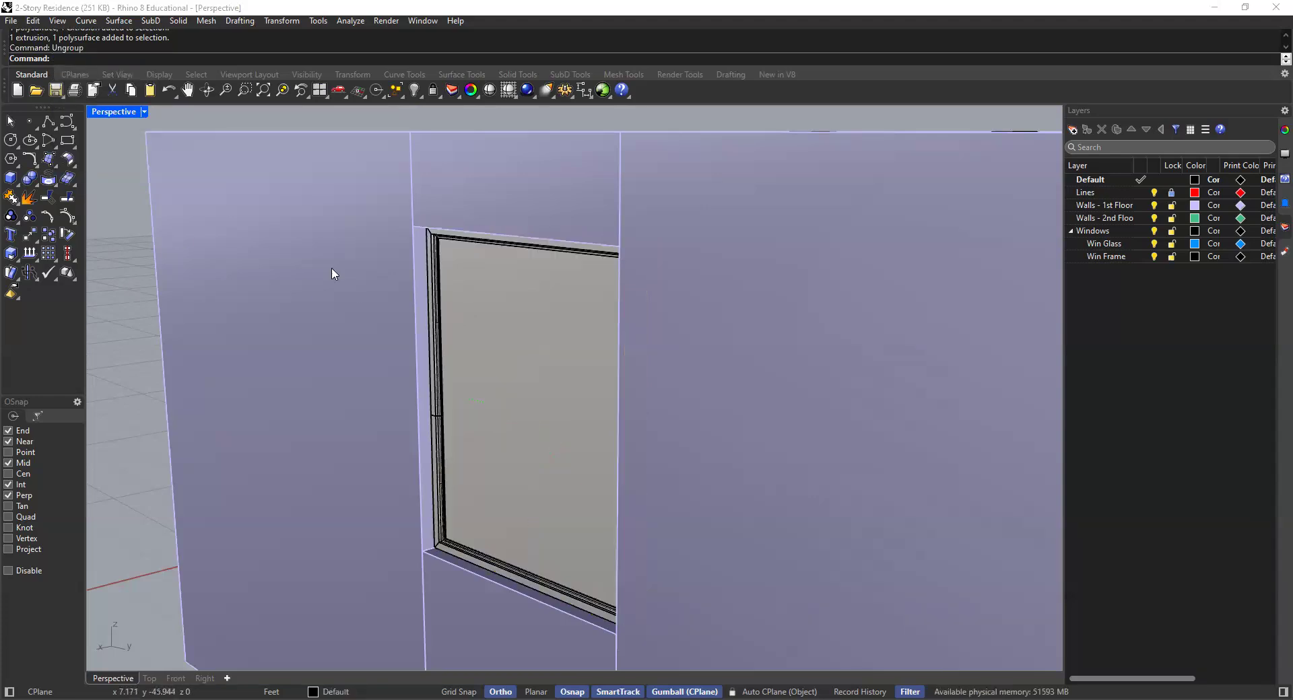
left_click(429, 247)
left_click(462, 321)
left_click(428, 274)
left_click(468, 269)
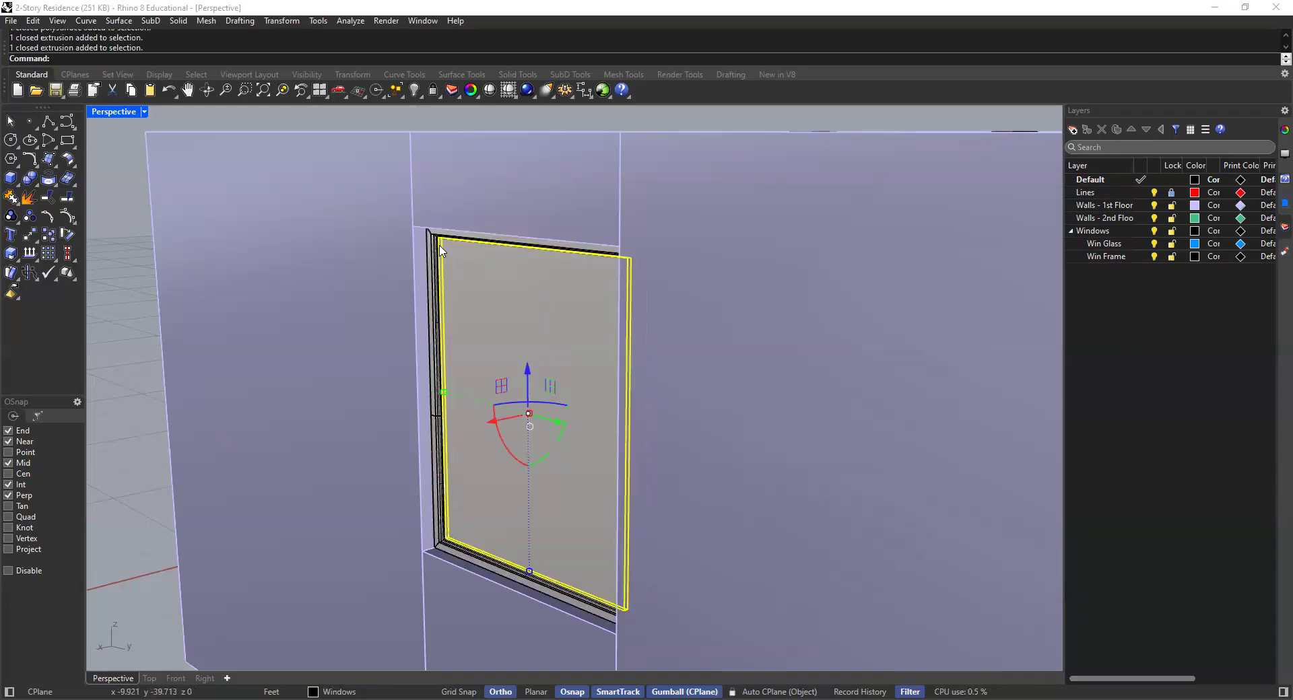
Try to assign the window frame polysurface to the Win Frame layer
scroll(441, 250, "up", 3)
left_click(424, 236)
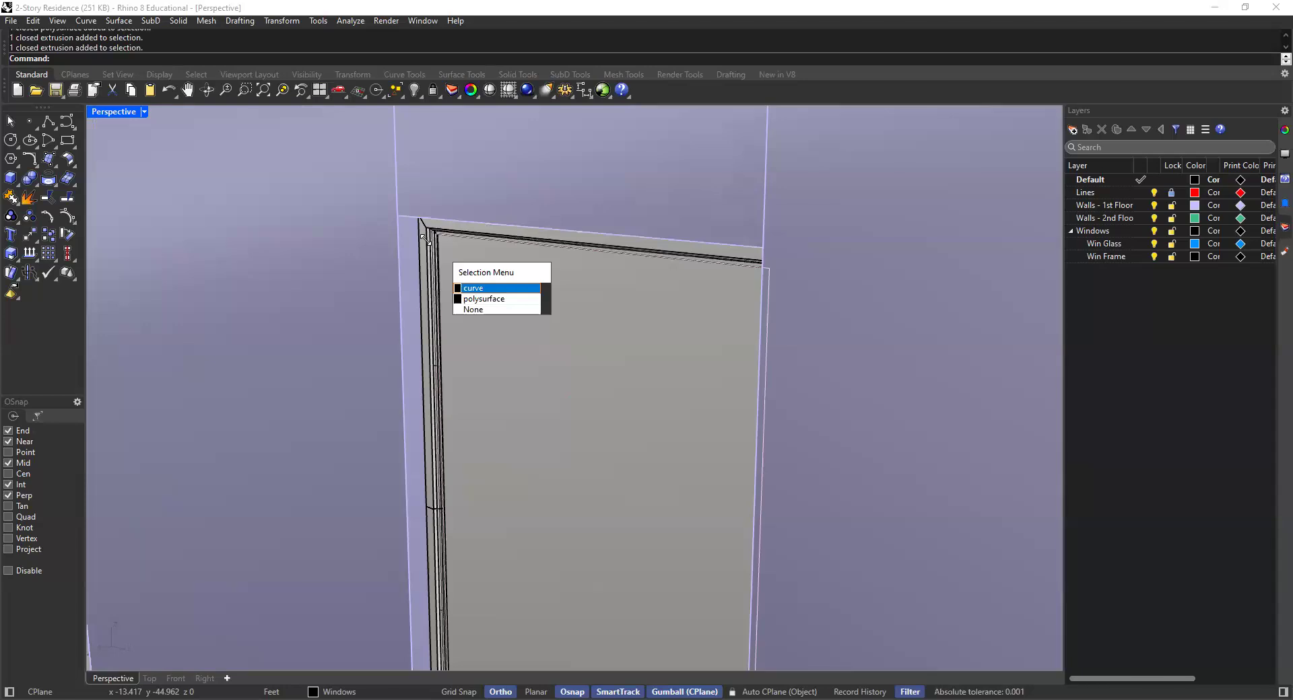
left_click(483, 299)
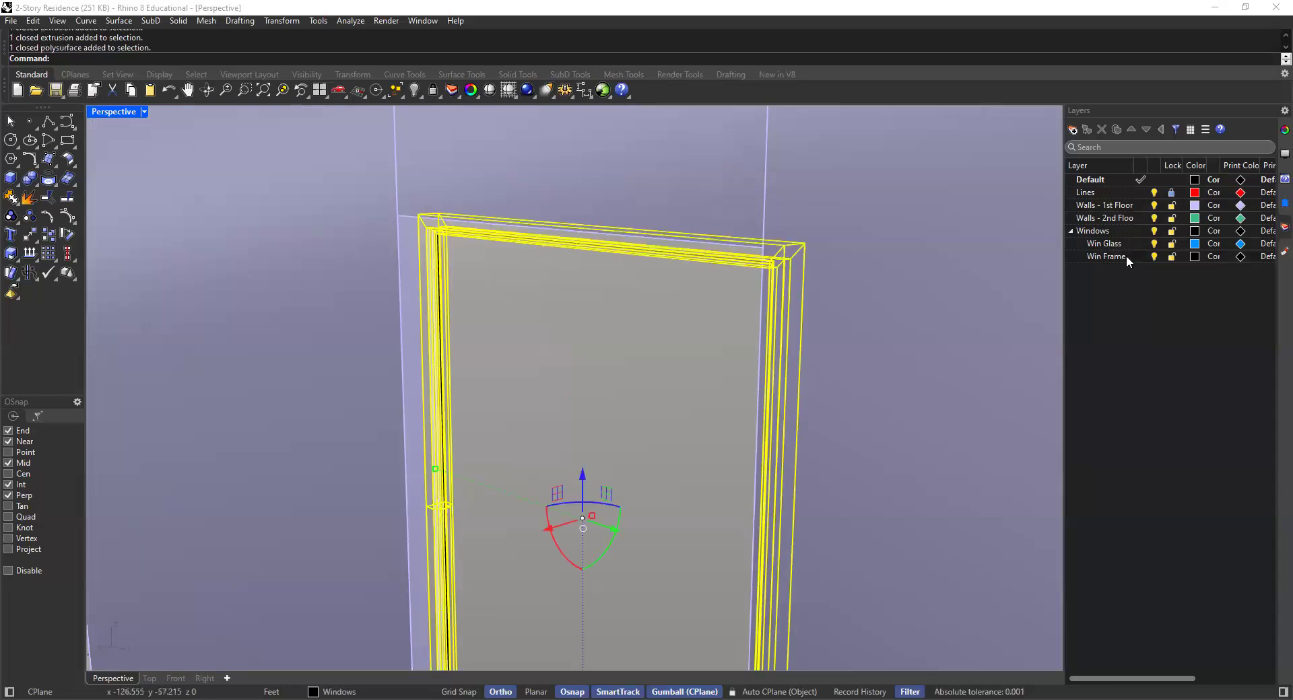
right_click(1132, 257)
left_click(1193, 288)
Assign the glass pane to the Win Glass layer and clear the selection
left_click(509, 322)
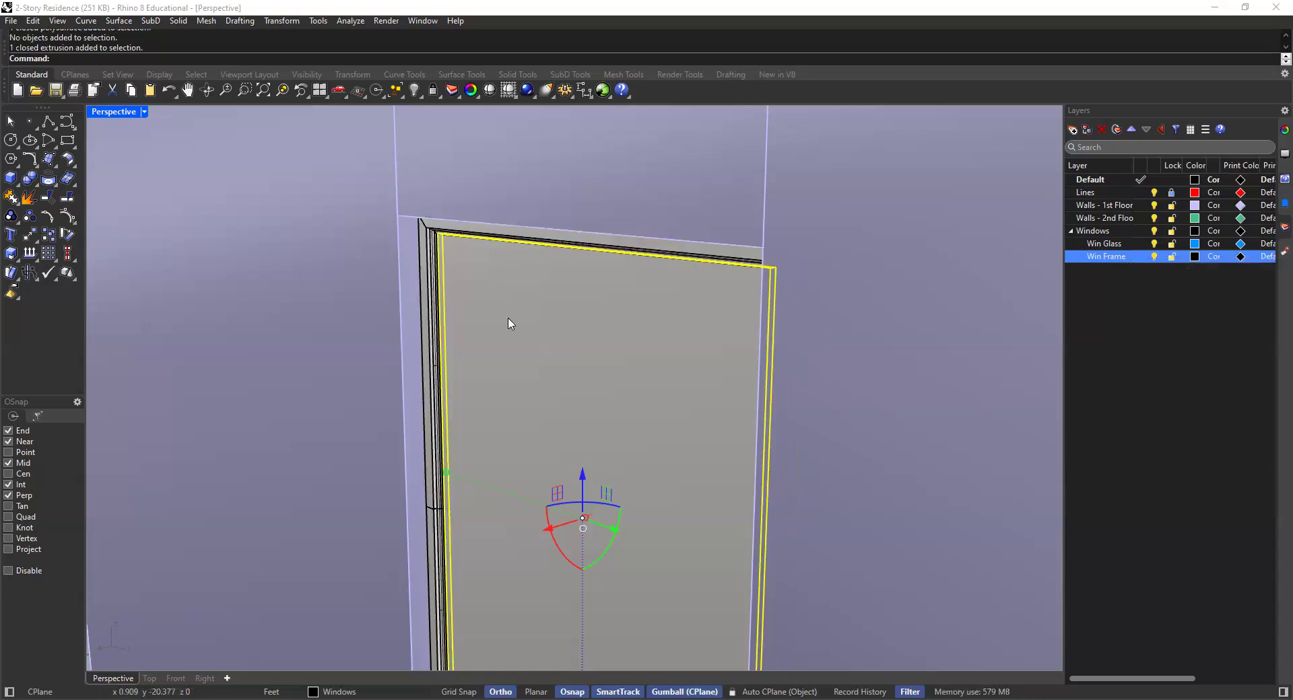
right_click(1137, 244)
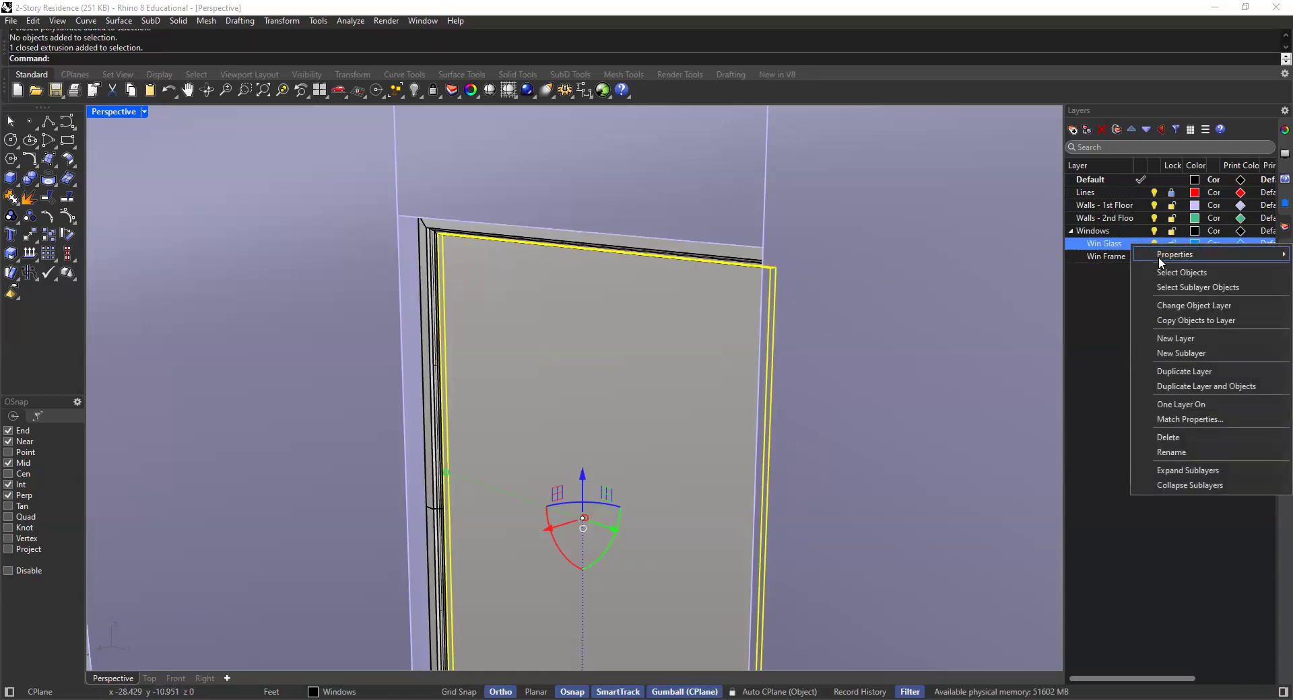
left_click(1180, 306)
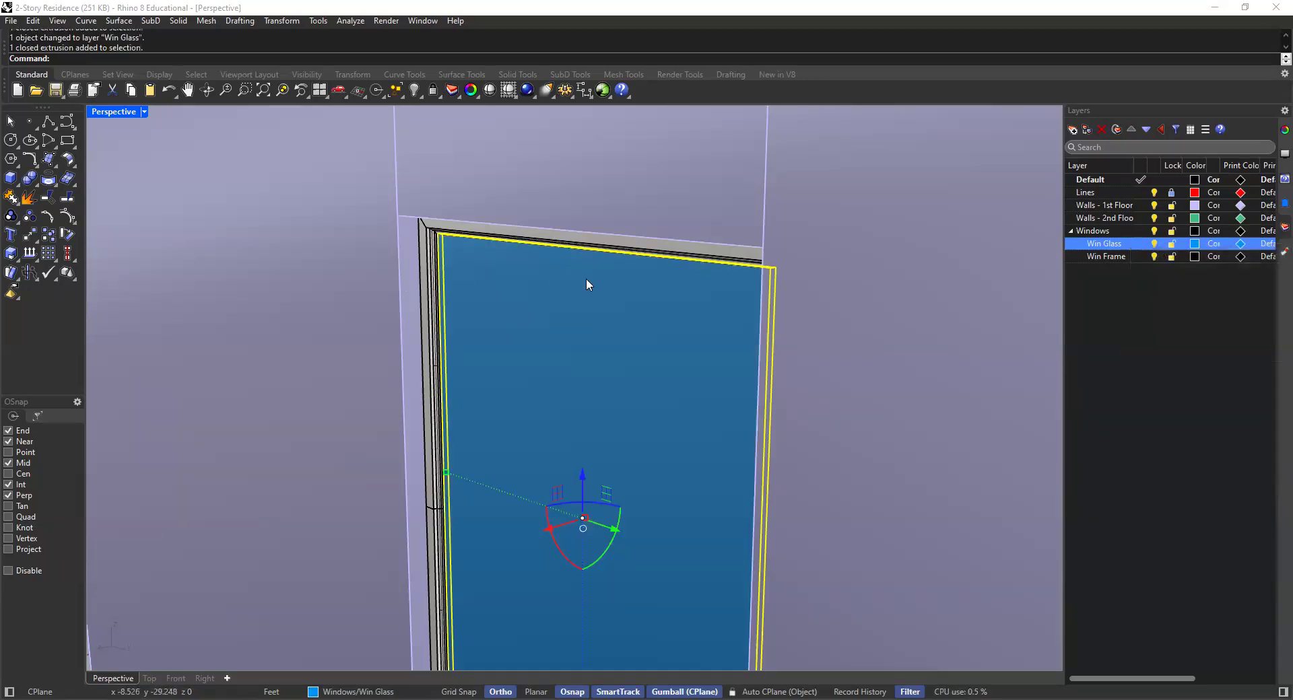
scroll(691, 290, "down", 2)
key("Escape")
Group the window frame with the glass pane and deselect them
scroll(503, 242, "up", 2)
left_click(502, 241)
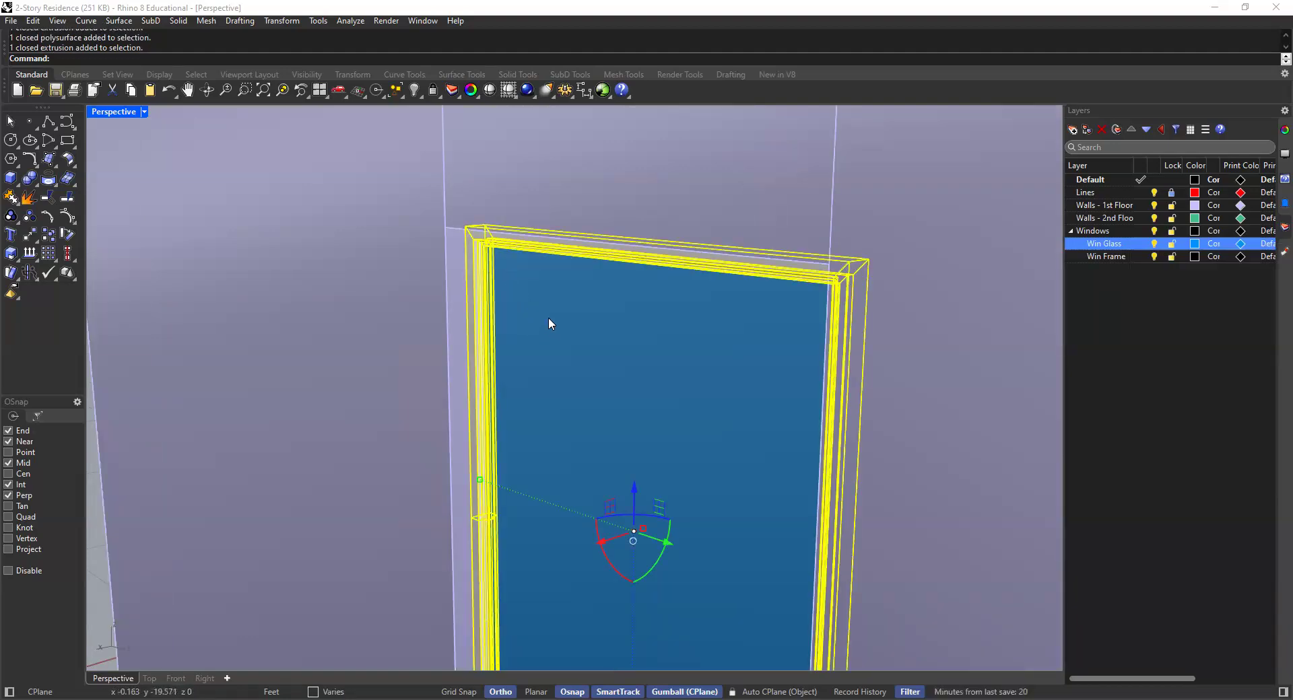
type("Group")
key("Return")
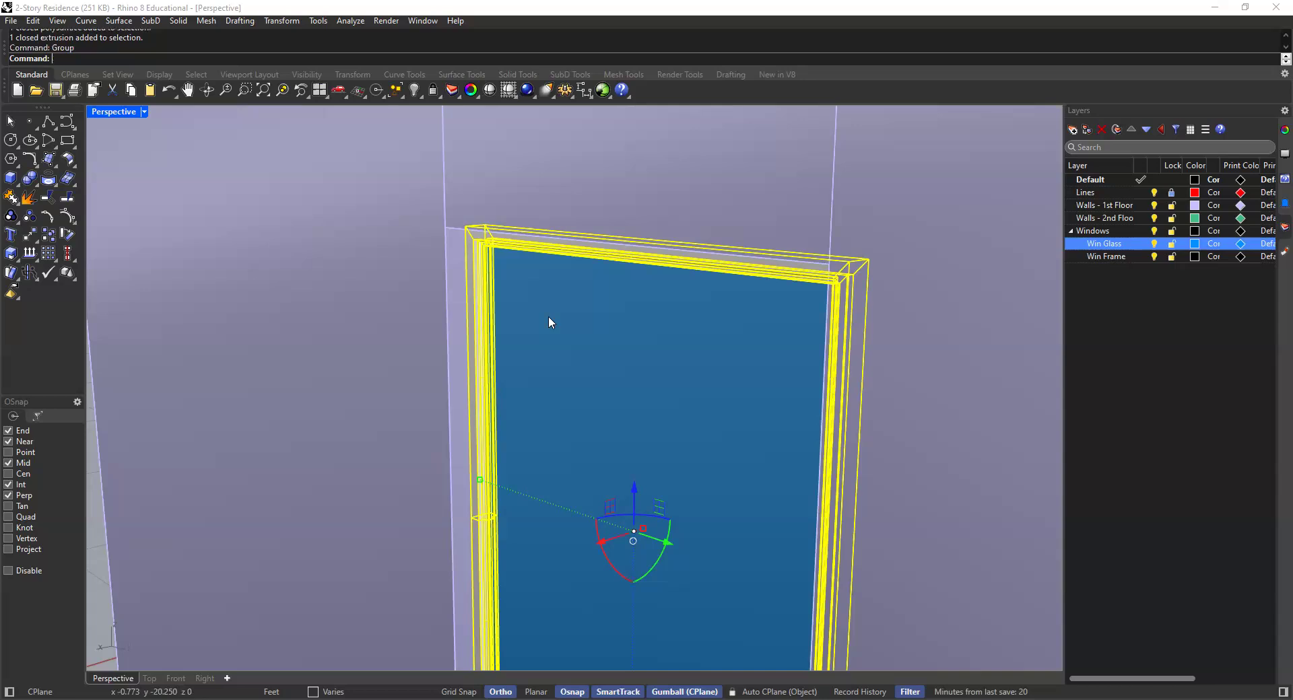
scroll(572, 317, "down", 5)
key("Escape")
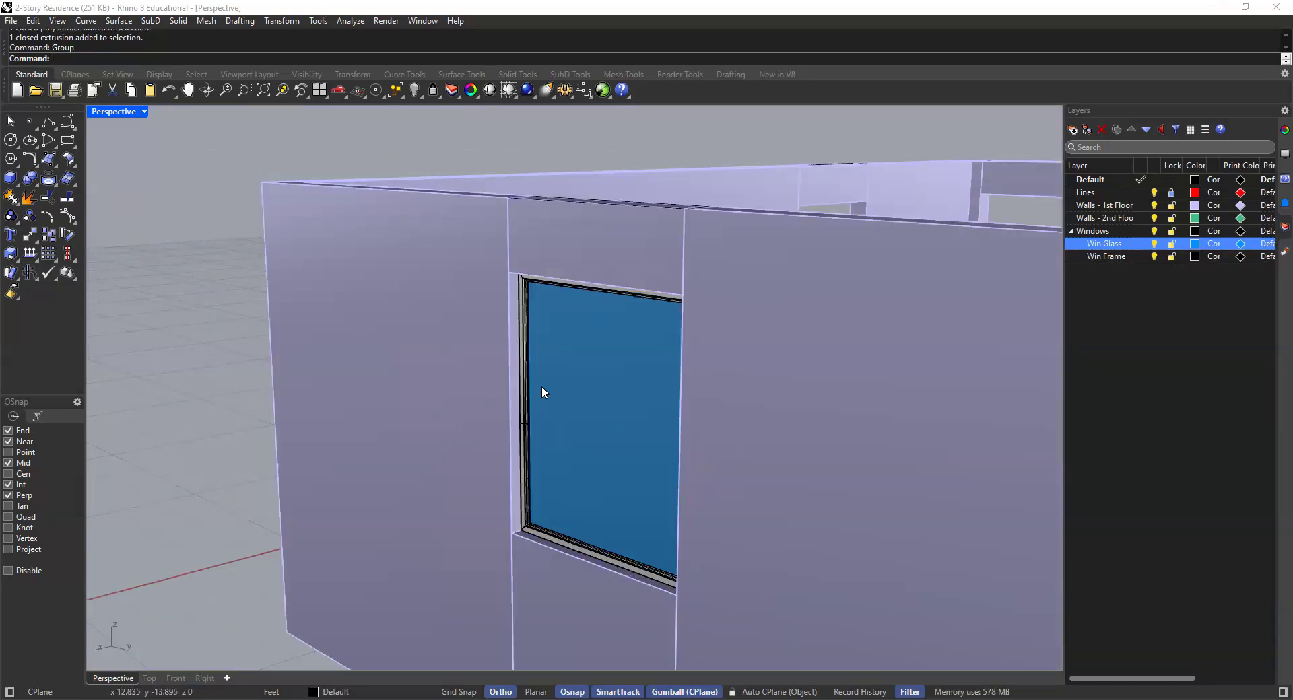
Hide and show the Win Glass layer, and check the Win Frame layer's visibility against the window's parts
left_click(1154, 245)
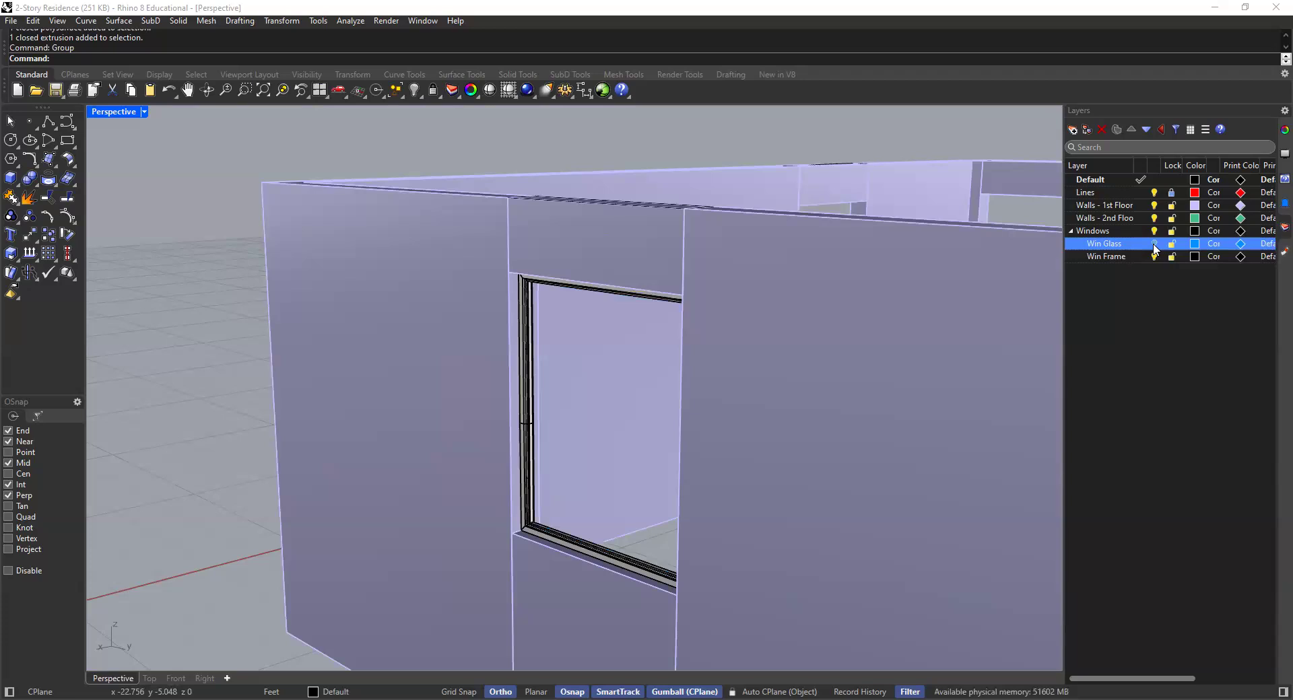
scroll(530, 379, "up", 5)
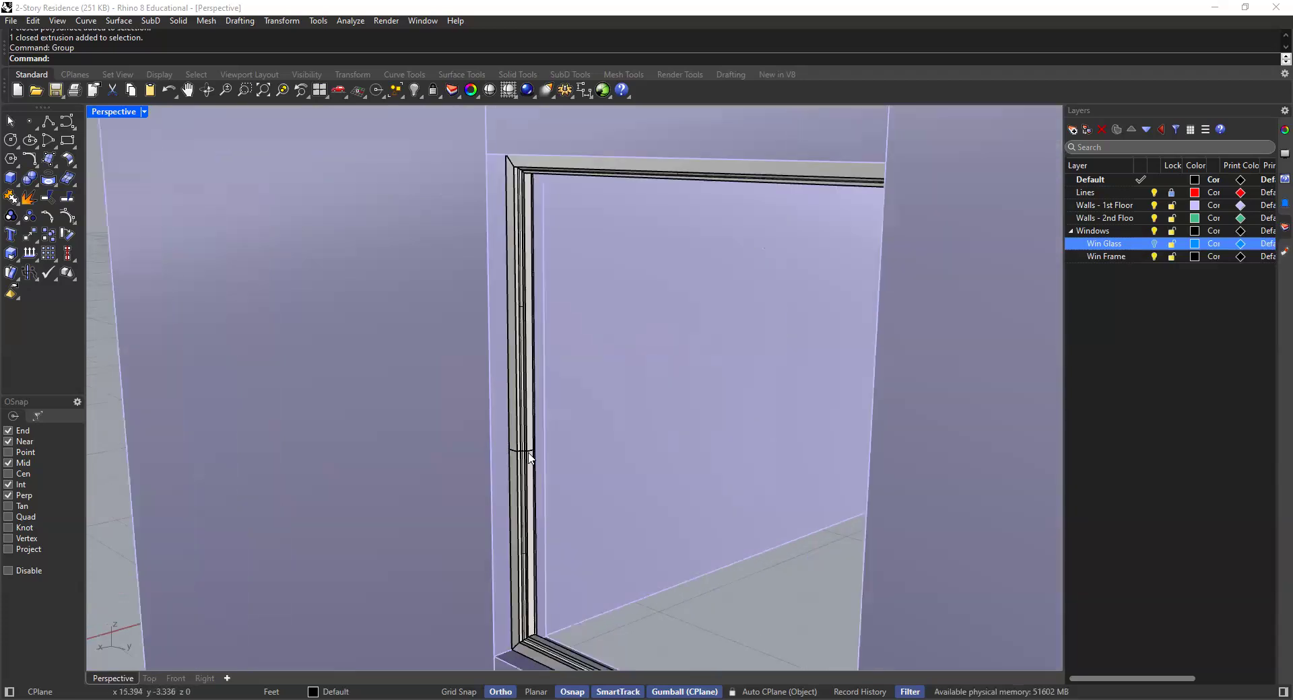
left_click(1154, 245)
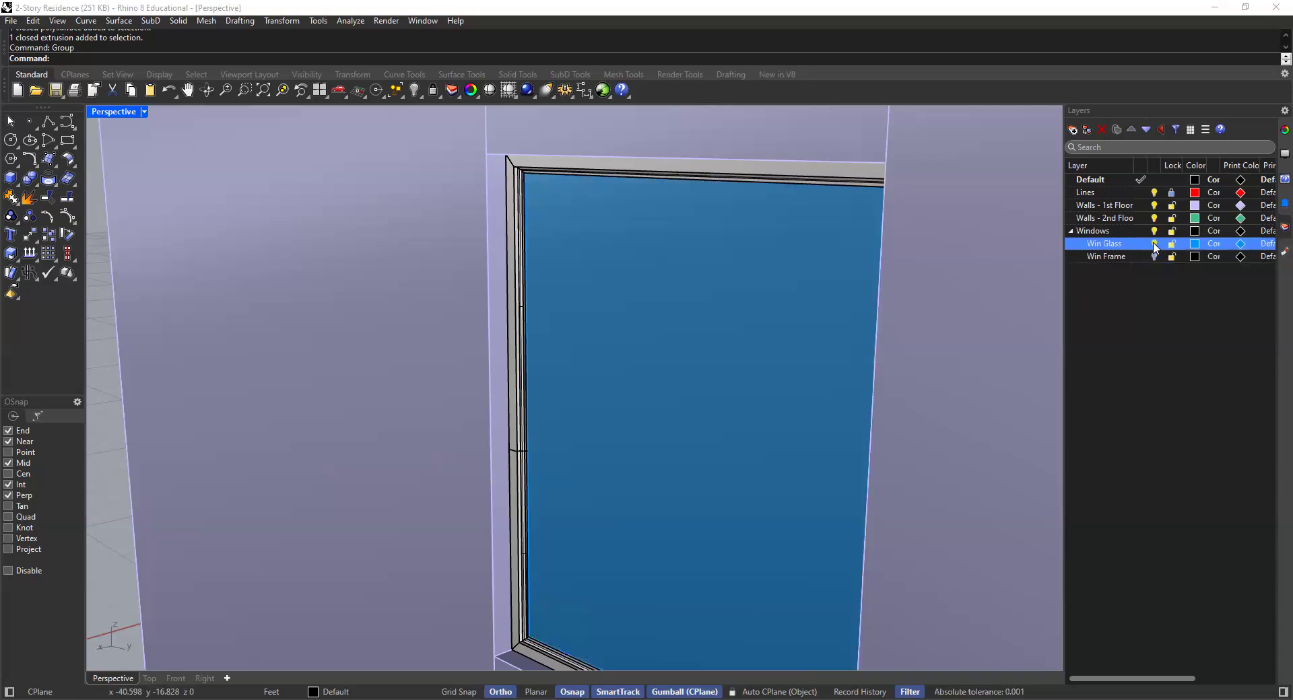
left_click(1154, 255)
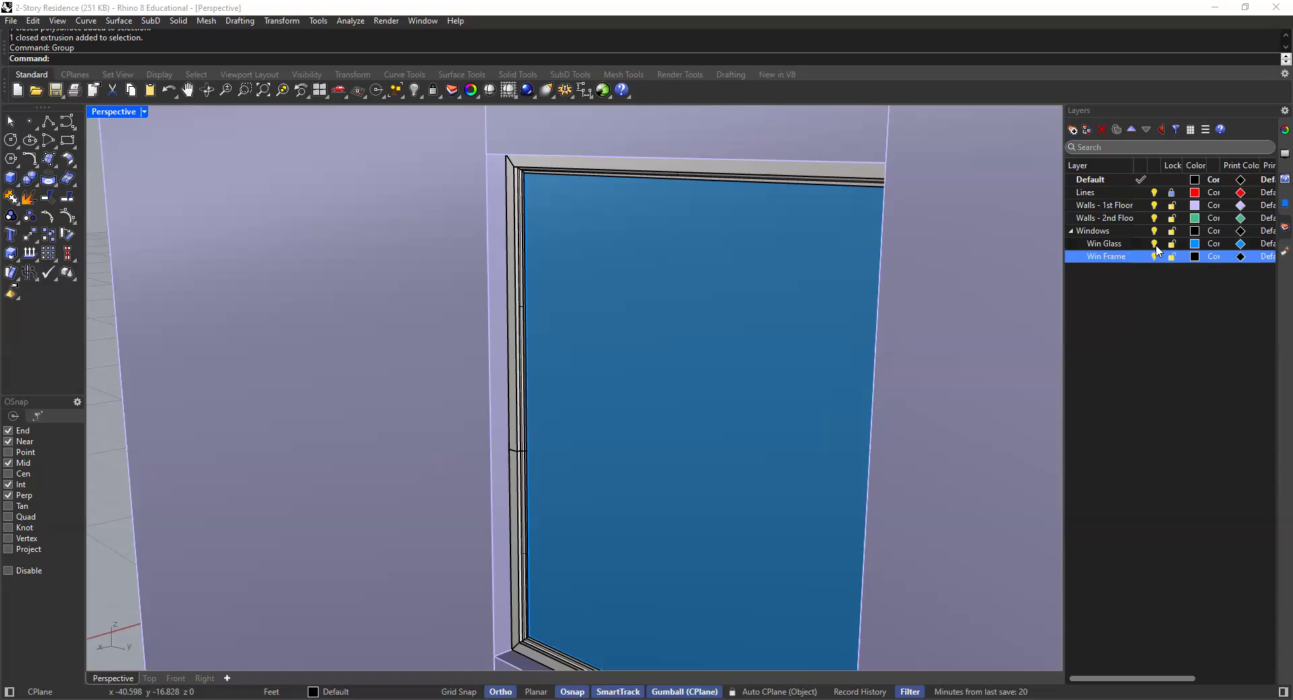
Ungroup the frame and glass pane, and assign the frame polysurface to the Win Frame layer
left_click(610, 221)
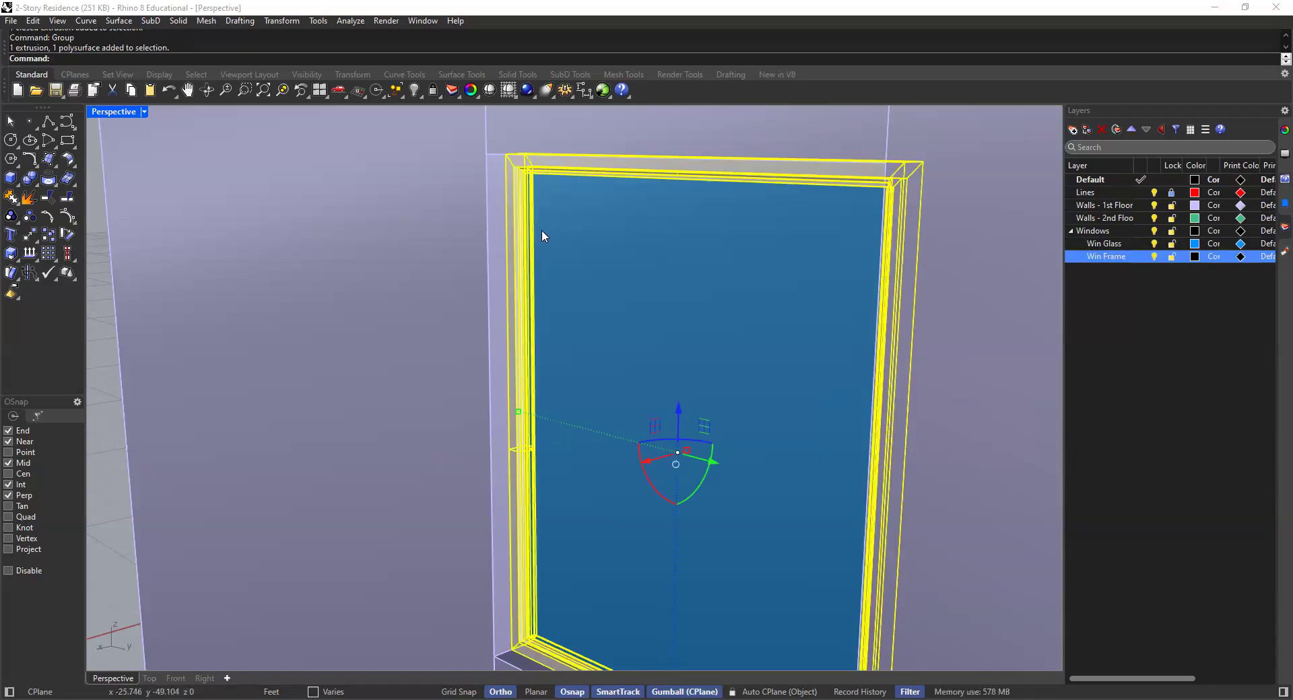
type("Ungroup")
key("Return")
left_click(592, 237)
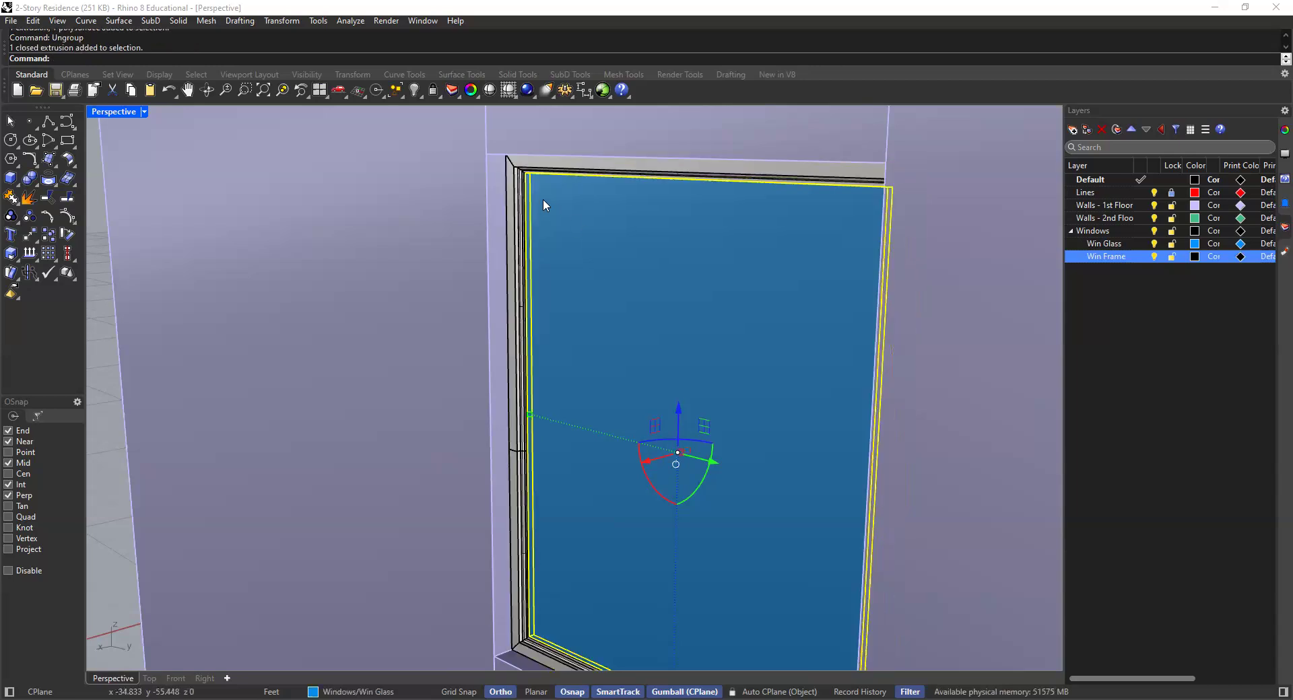
left_click(524, 167)
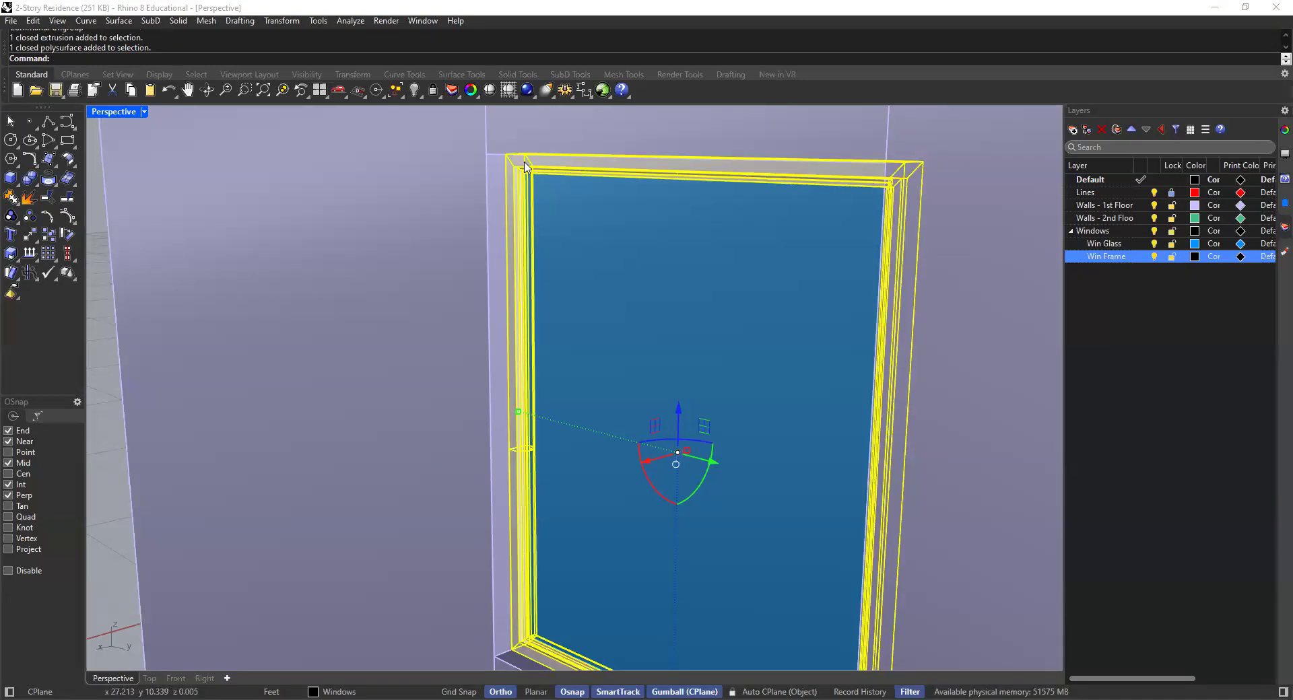
right_click(1132, 256)
left_click(1171, 321)
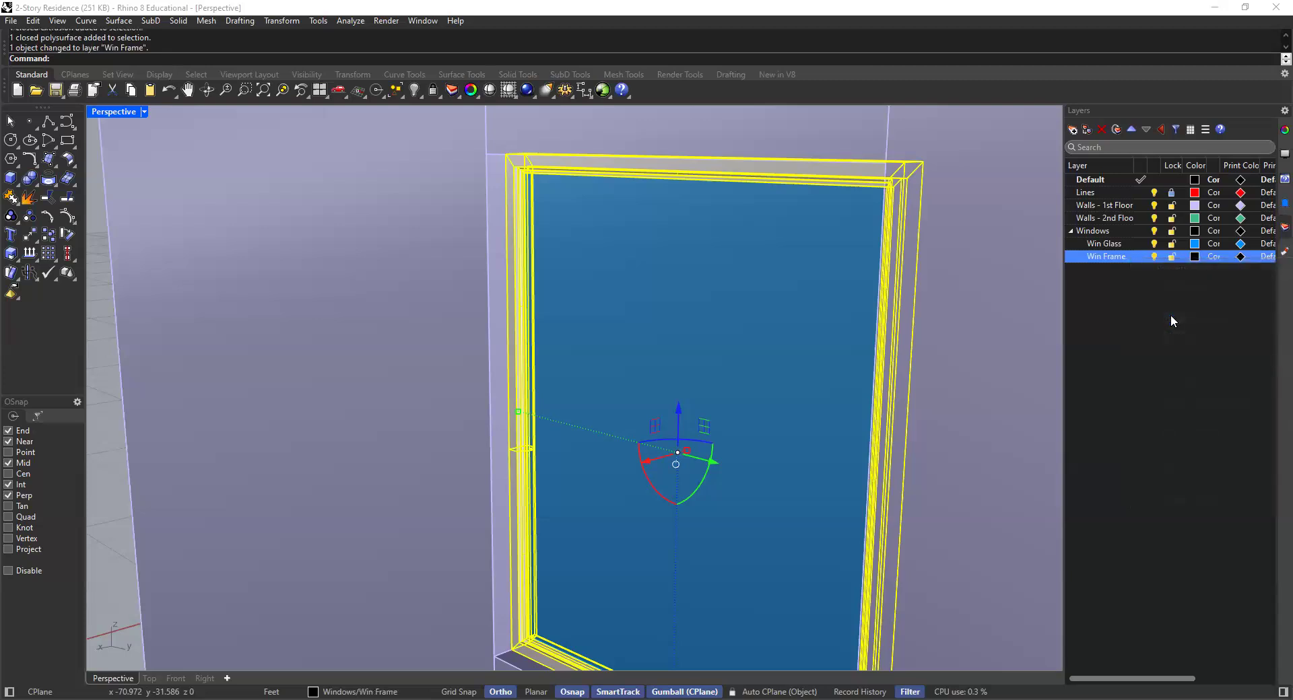
Check the Win Frame layer's visibility, group the window frame with its glass pane, and select the group
left_click(1154, 256)
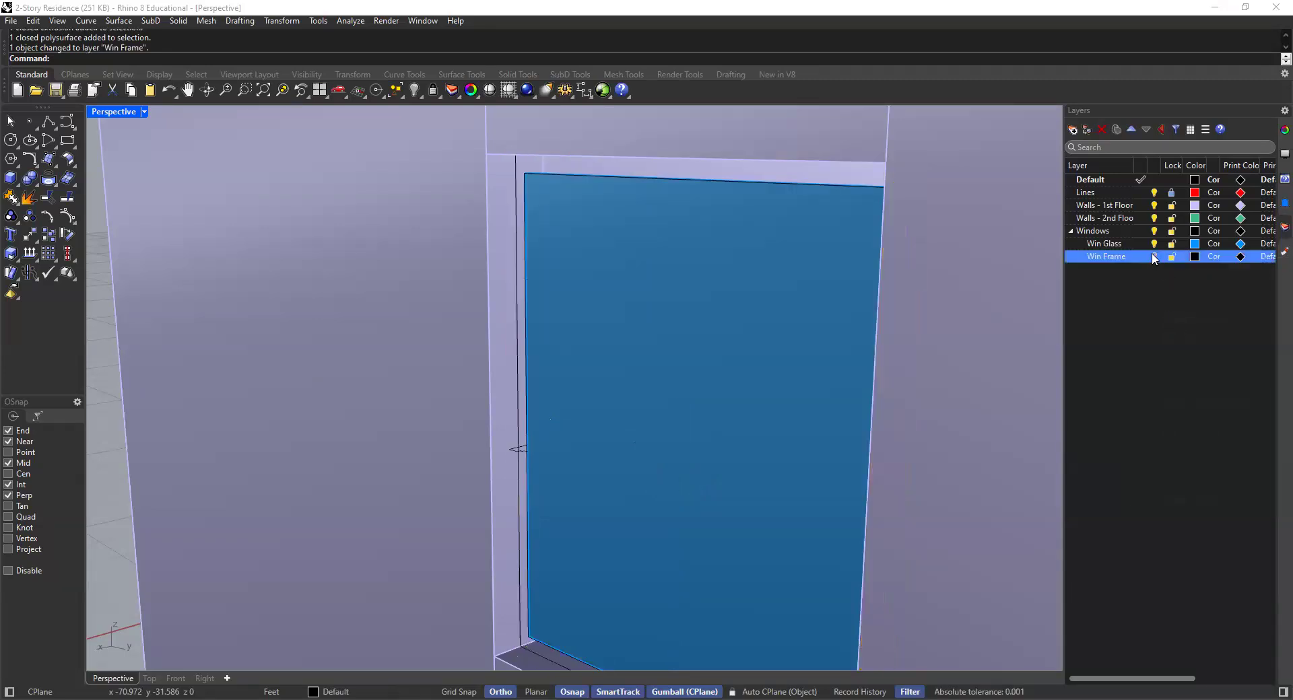
left_click(1154, 256)
left_click(599, 175)
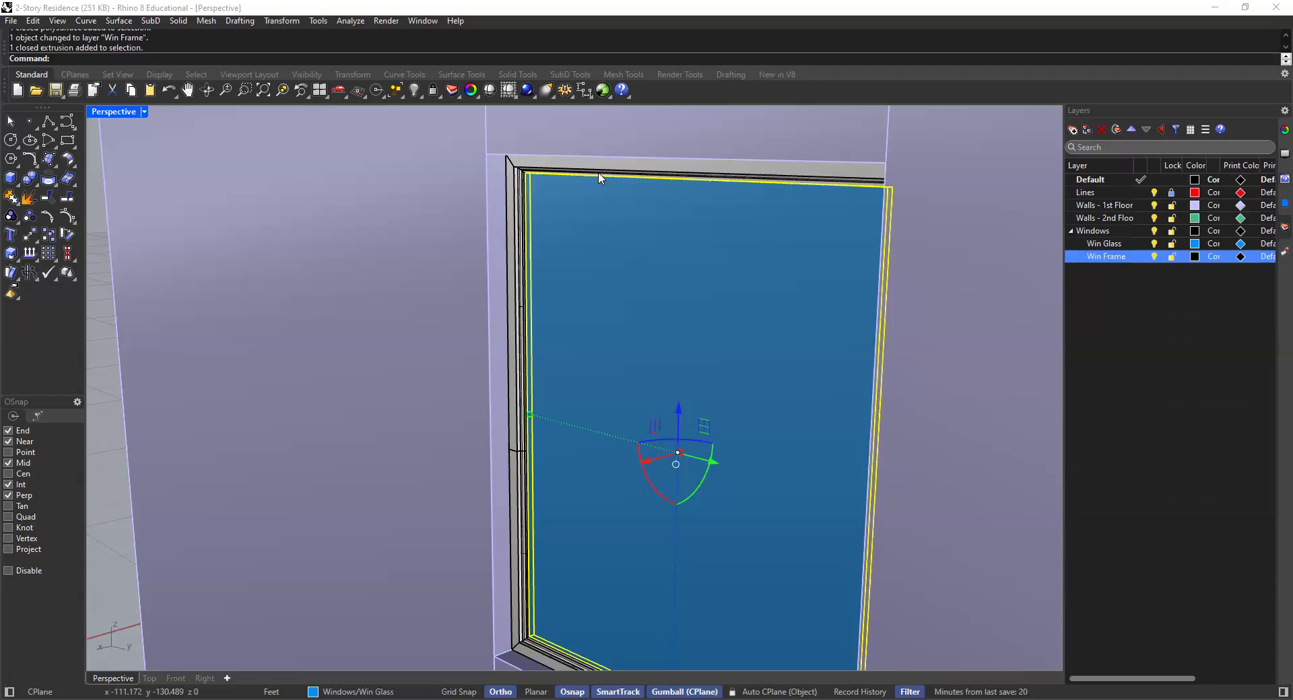
type("Group")
key("Return")
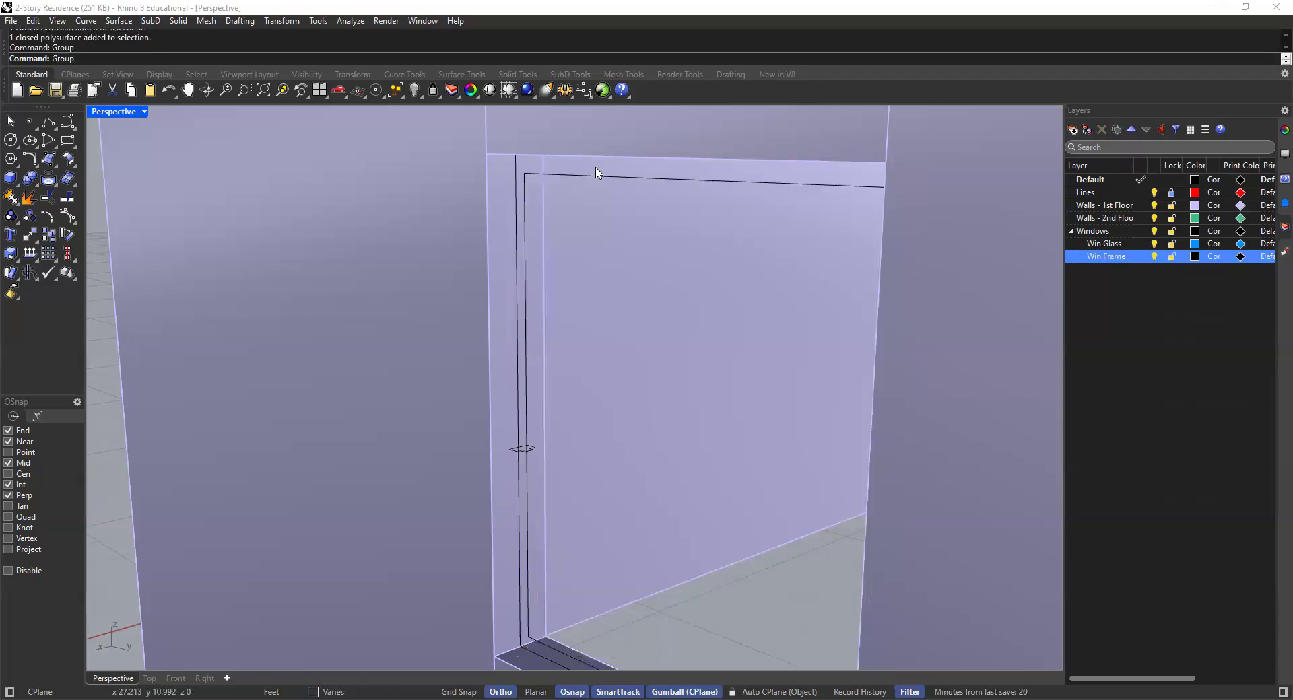
key("Escape")
left_click(620, 206)
Hide and show the Win Frame, Win Glass and Windows layers to check them against the grouped window, and clear the selection
left_click(1153, 256)
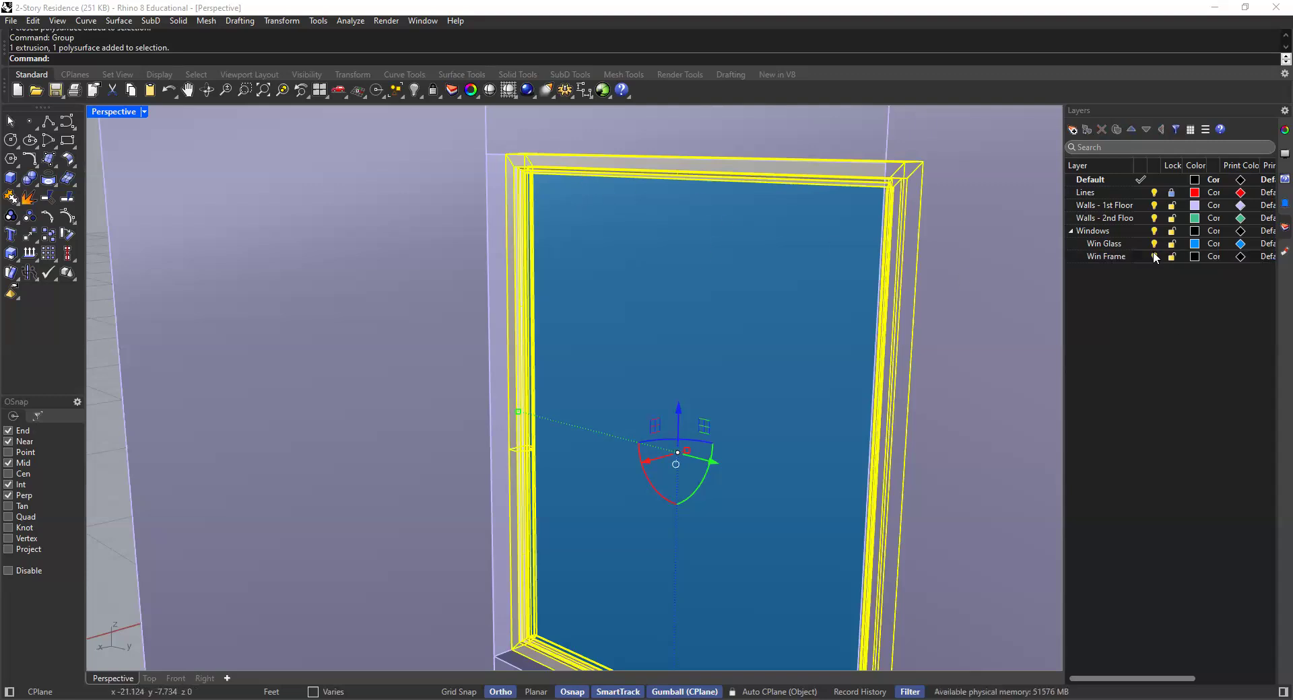
left_click(1153, 256)
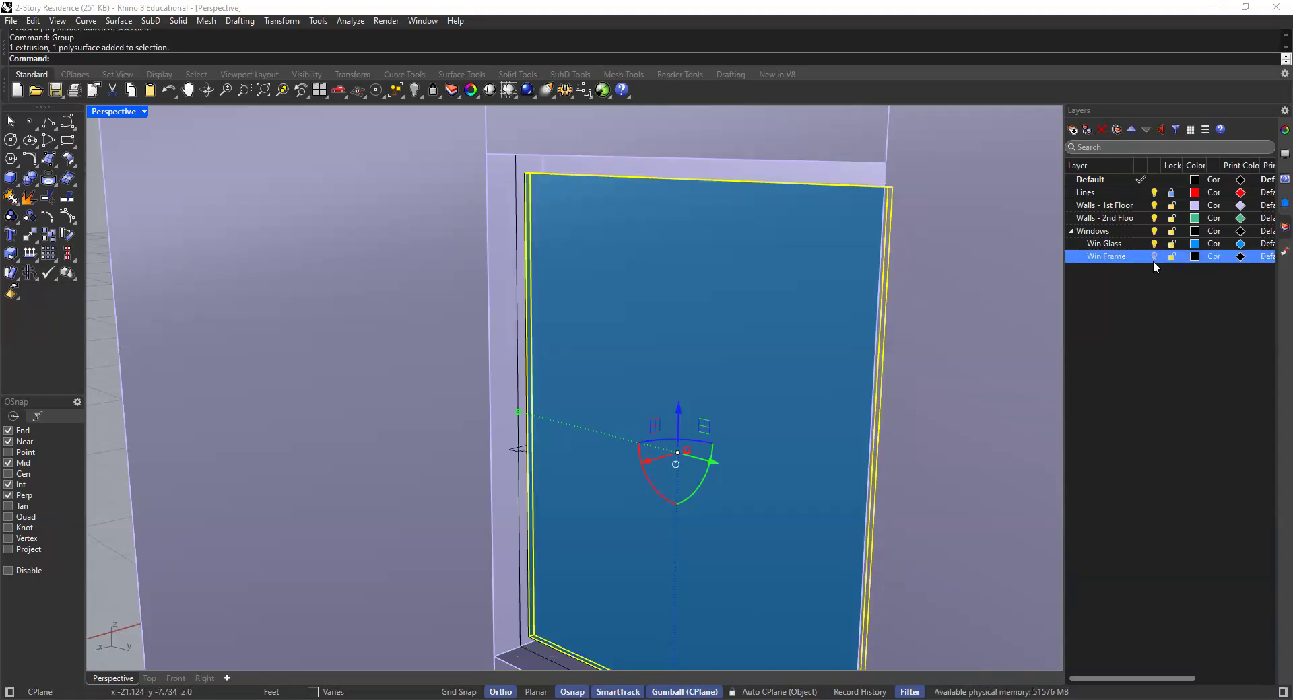
left_click(1154, 257)
left_click(1153, 244)
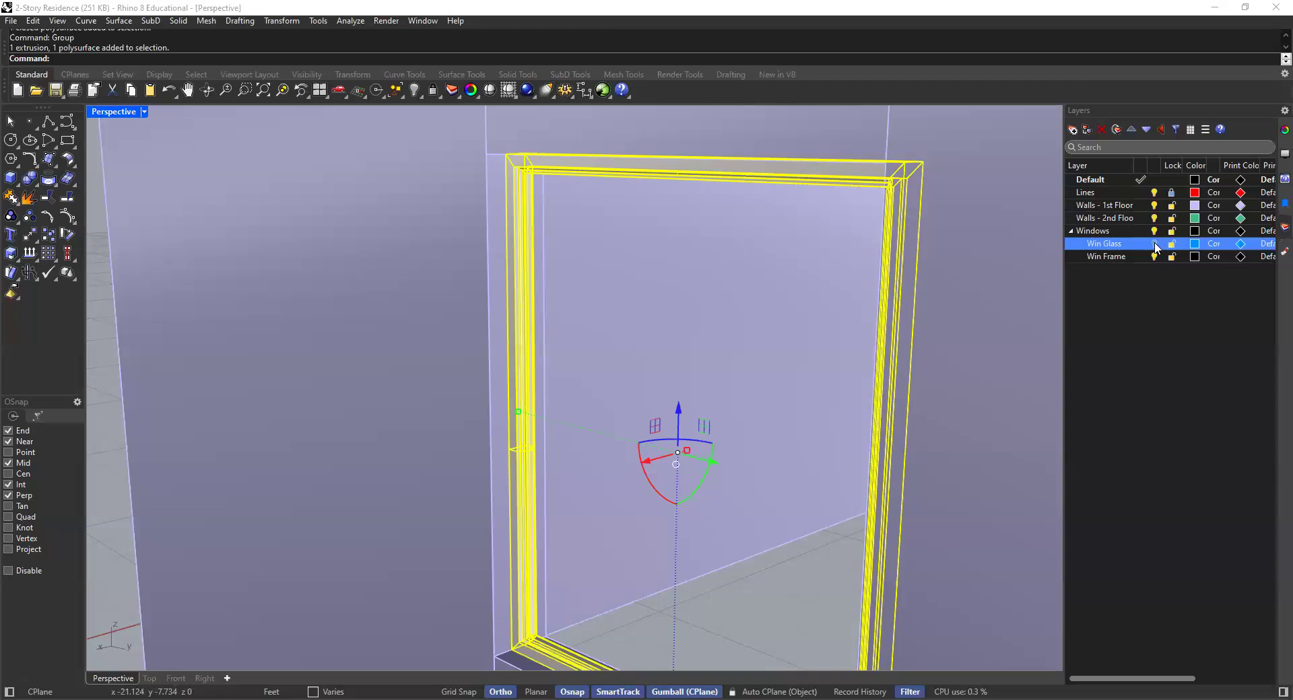
left_click(1155, 244)
left_click(1155, 231)
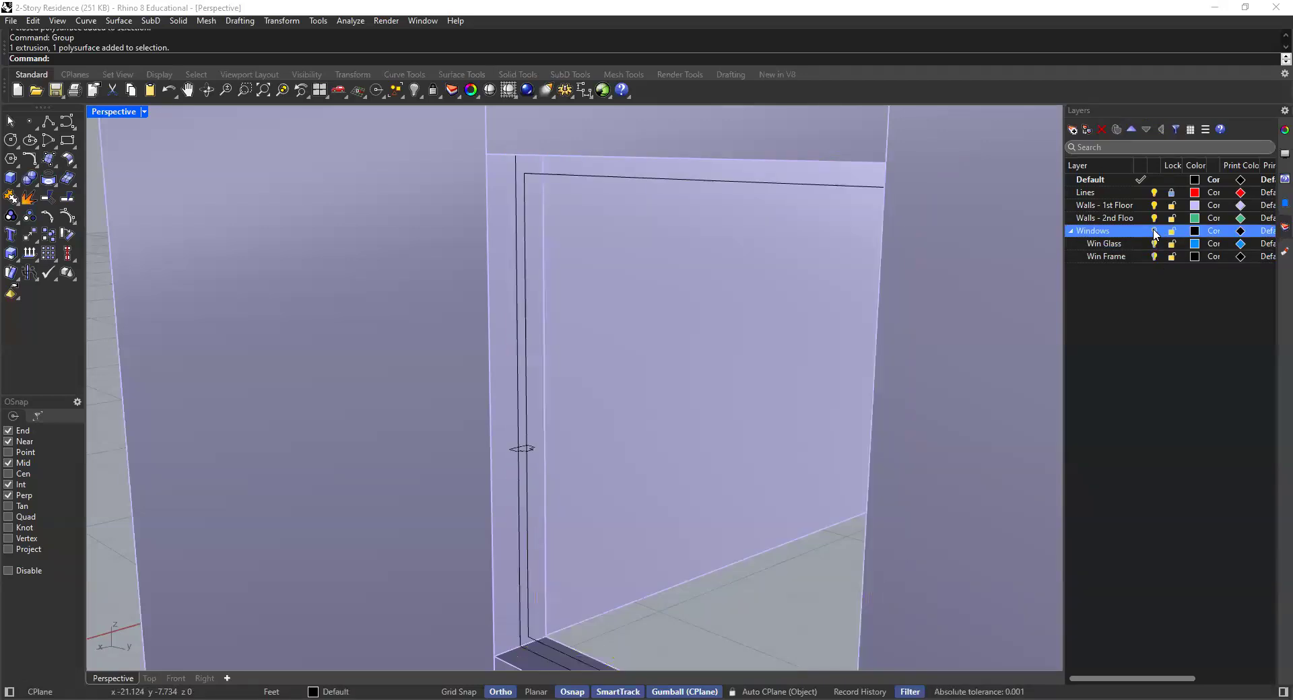
left_click(1155, 231)
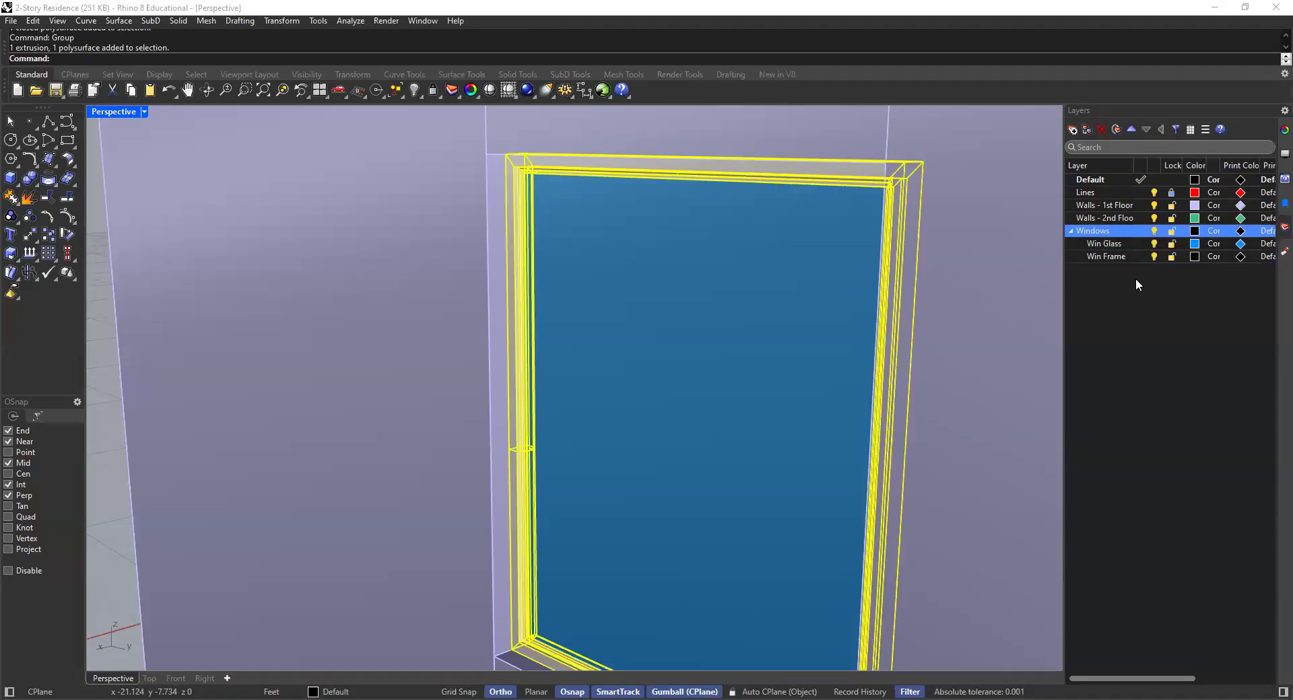
scroll(668, 260, "down", 7)
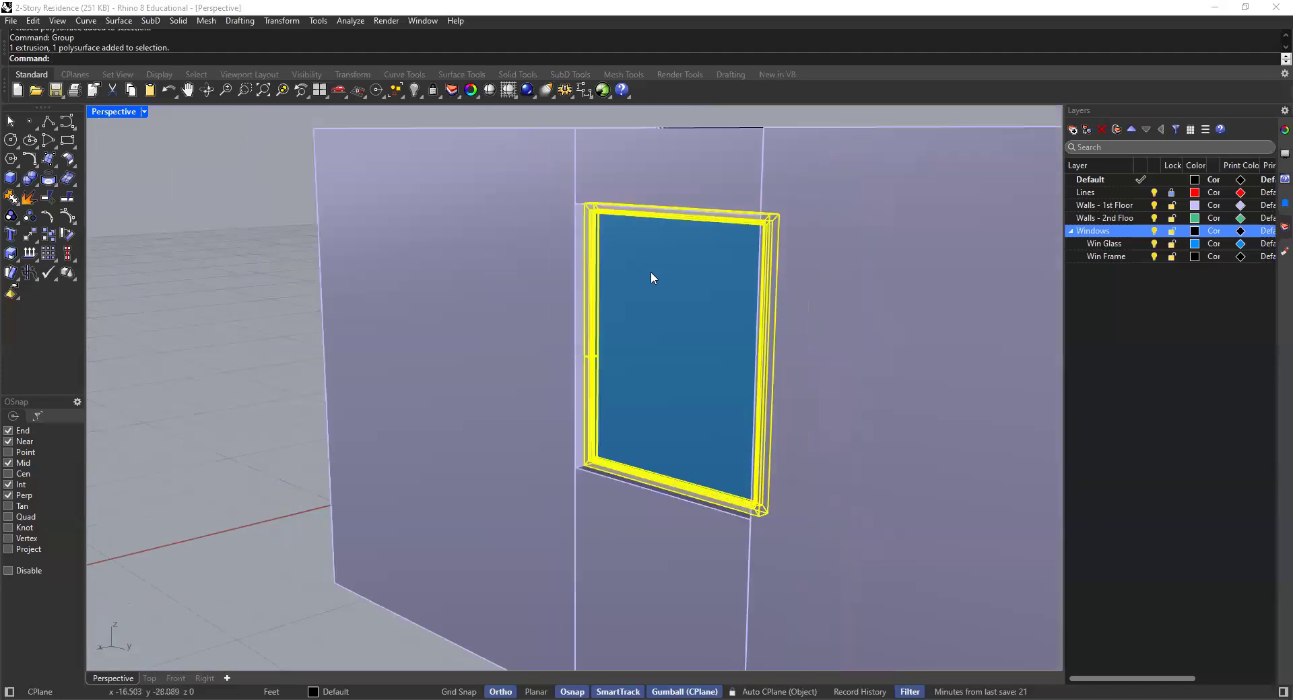
left_click(285, 328)
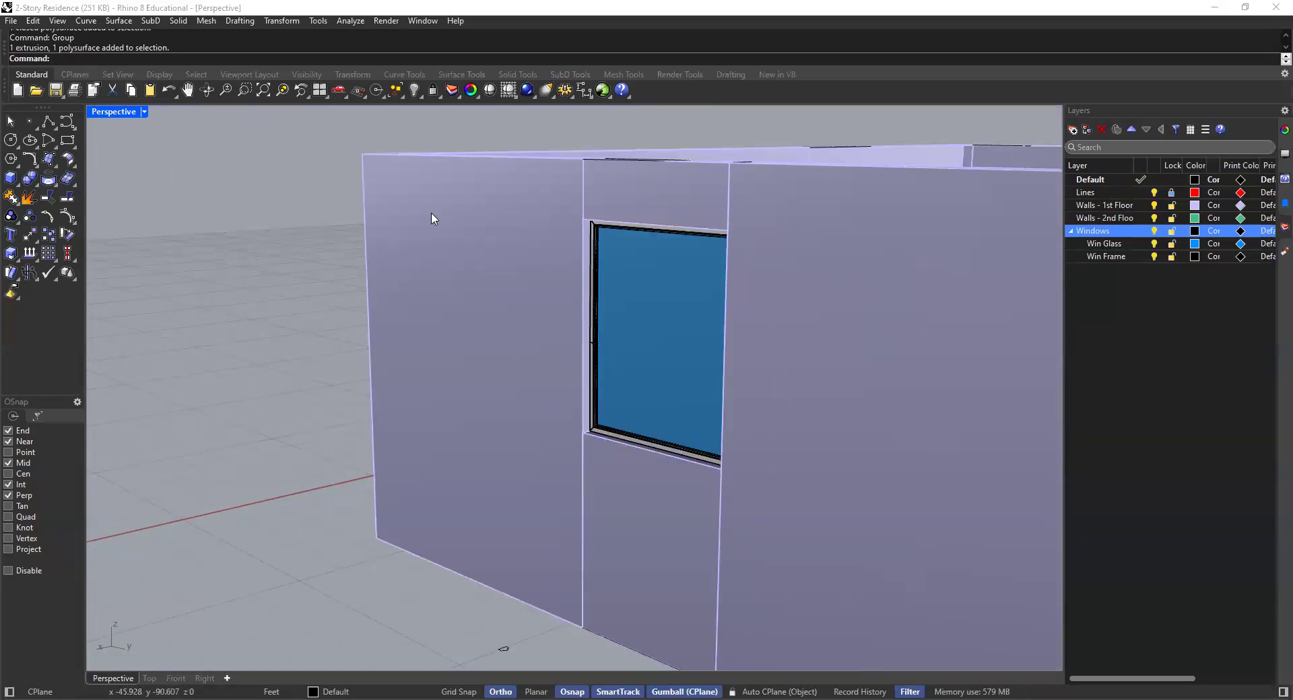
Examine the larger empty window opening in the same first-floor wall as the finished window
right_click_drag(634, 262, 538, 282, "shift")
scroll(539, 285, "down", 4)
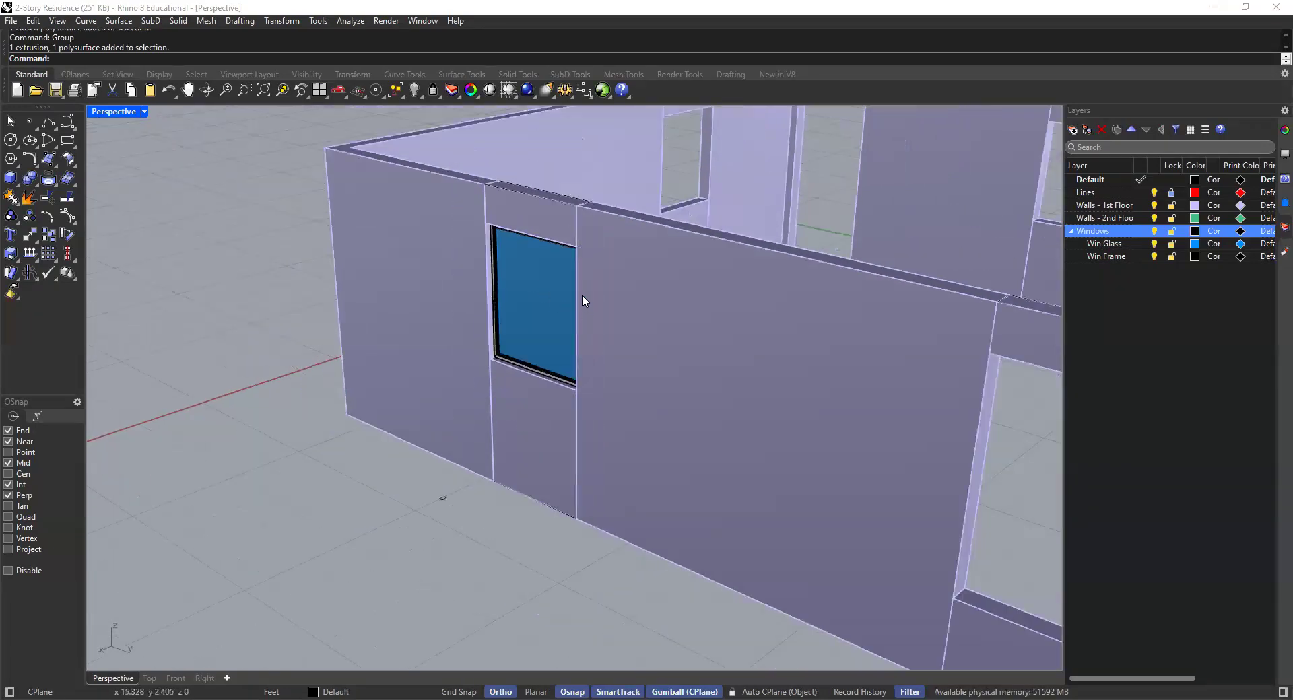
scroll(581, 293, "down", 6)
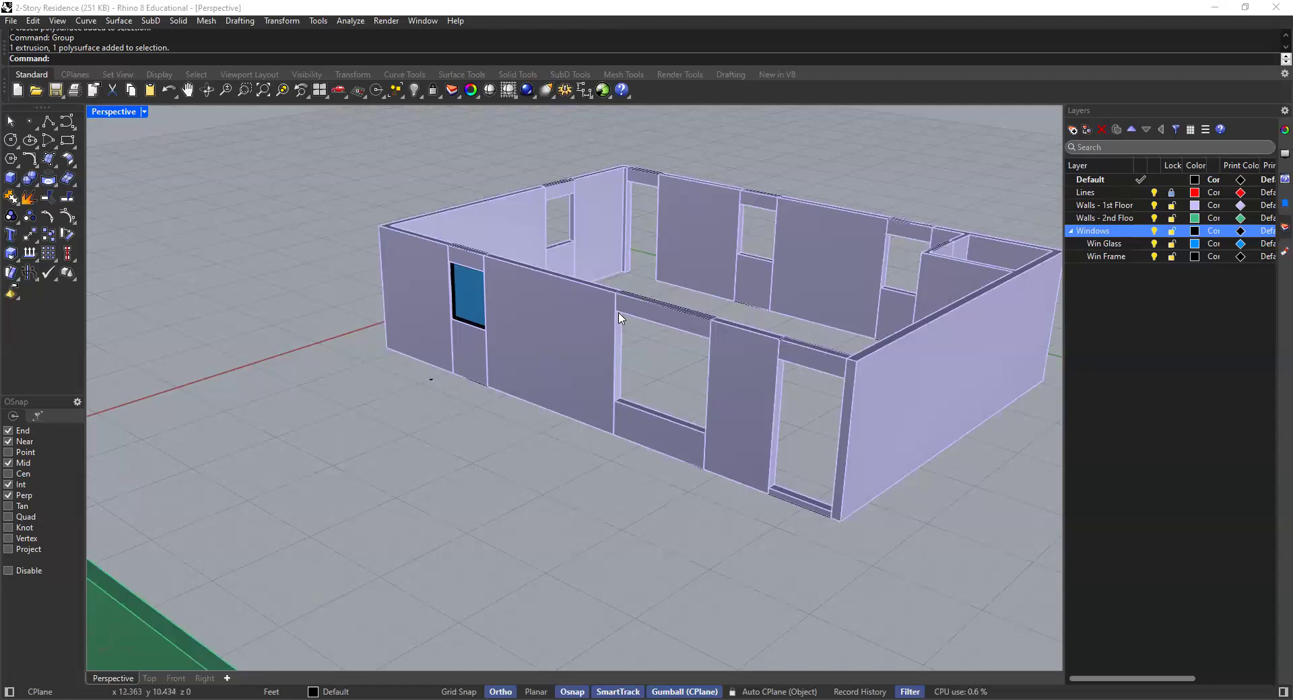
scroll(677, 320, "up", 3)
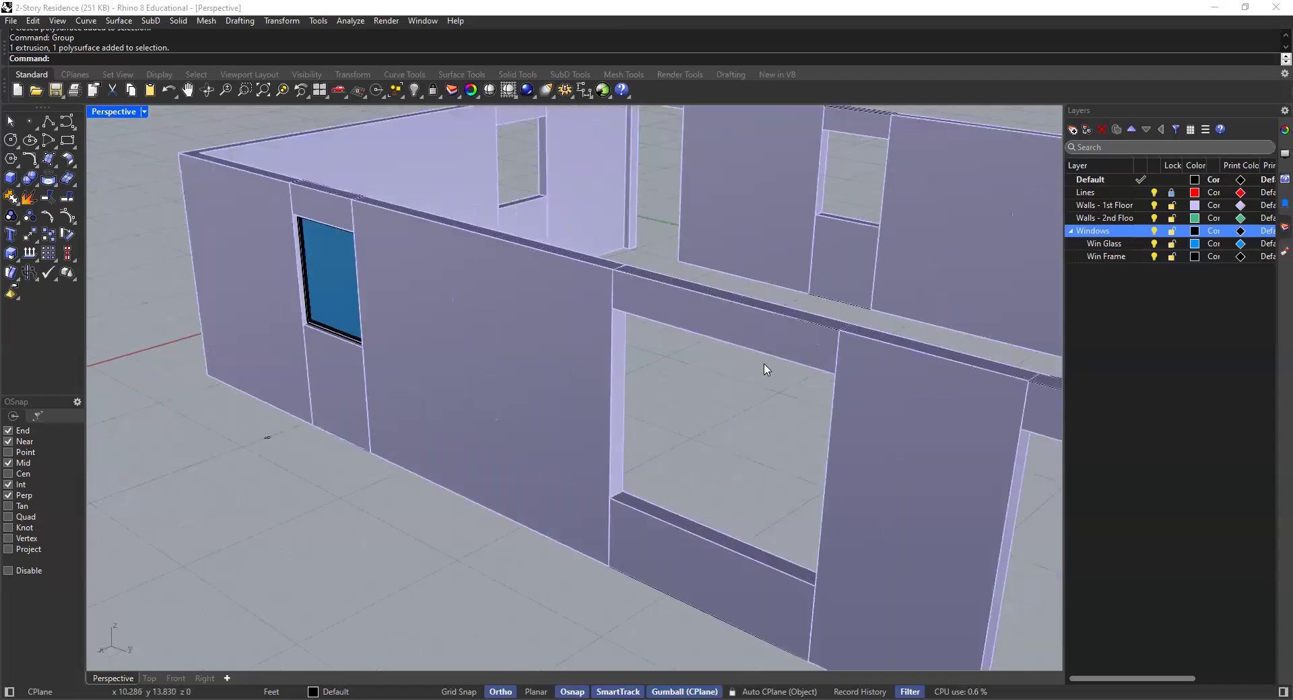
scroll(269, 438, "up", 3)
scroll(303, 370, "down", 2)
right_click_drag(632, 306, 499, 228, "shift")
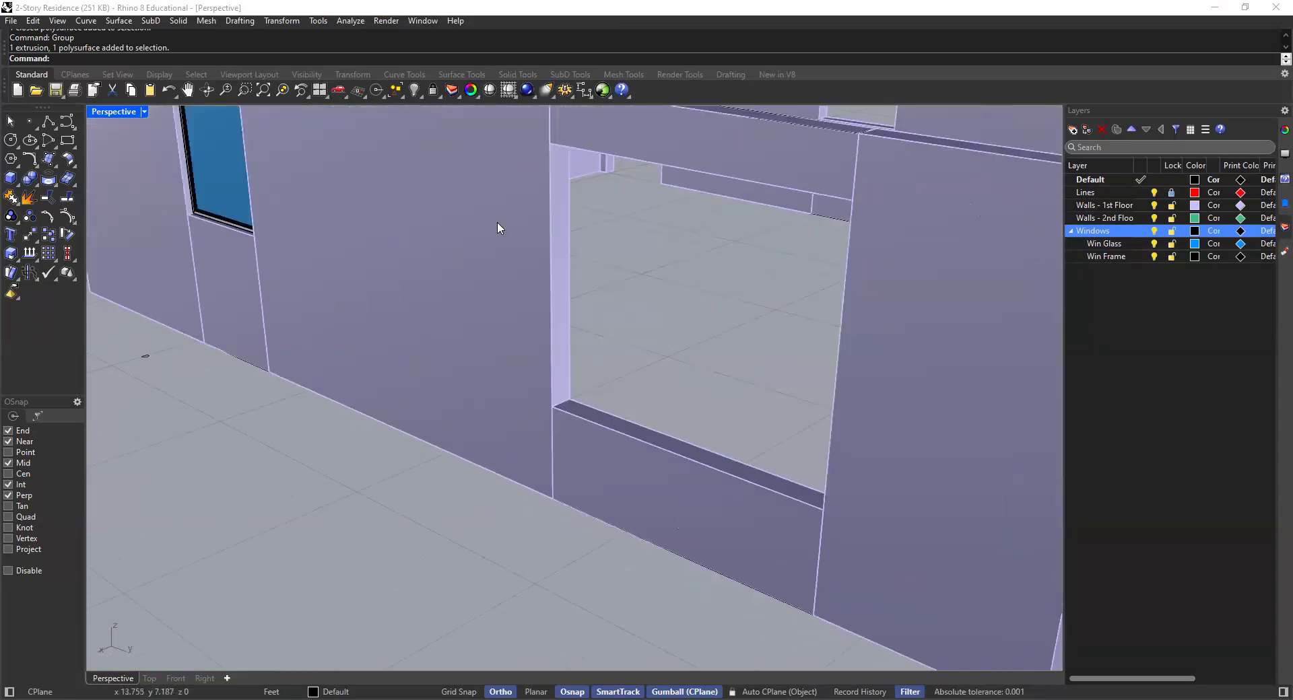
scroll(519, 239, "down", 4)
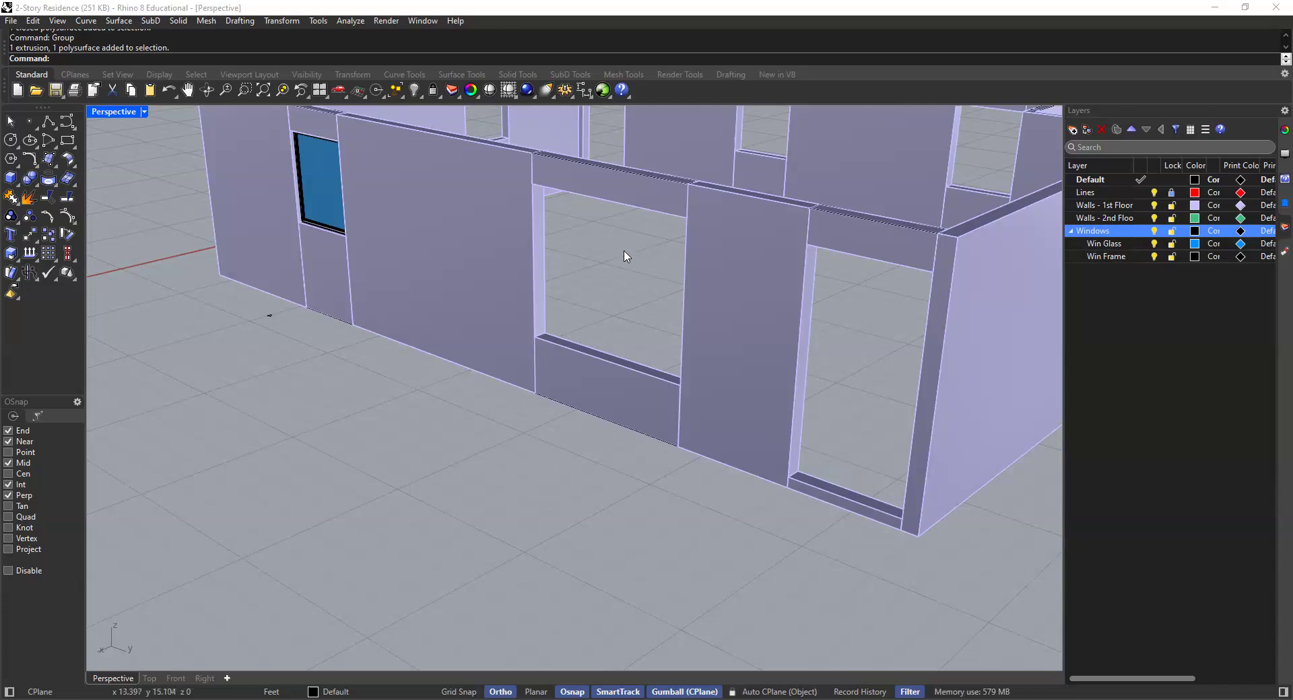
scroll(566, 256, "up", 5)
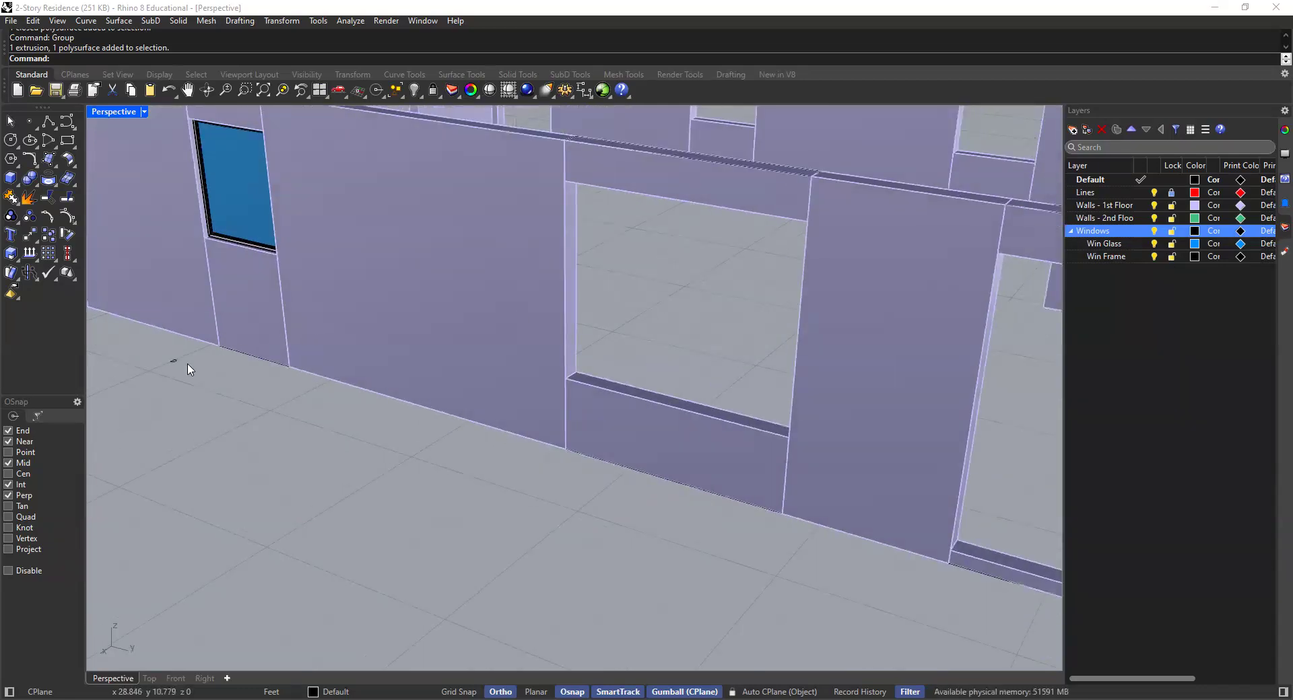
Draw a vertical rectangle filling the larger window opening, starting from the sill's mid-depth and reaching the opening's full width and height
left_click(70, 147)
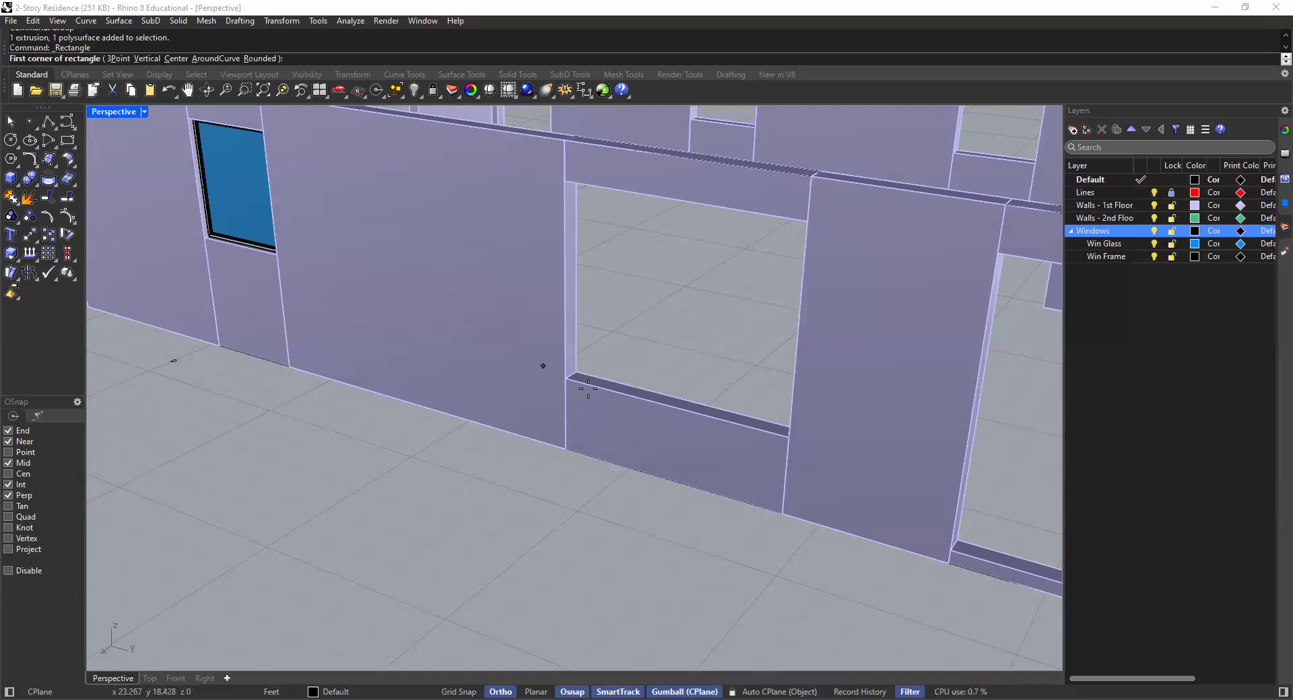
scroll(633, 410, "up", 2)
left_click(146, 65)
scroll(500, 358, "up", 5)
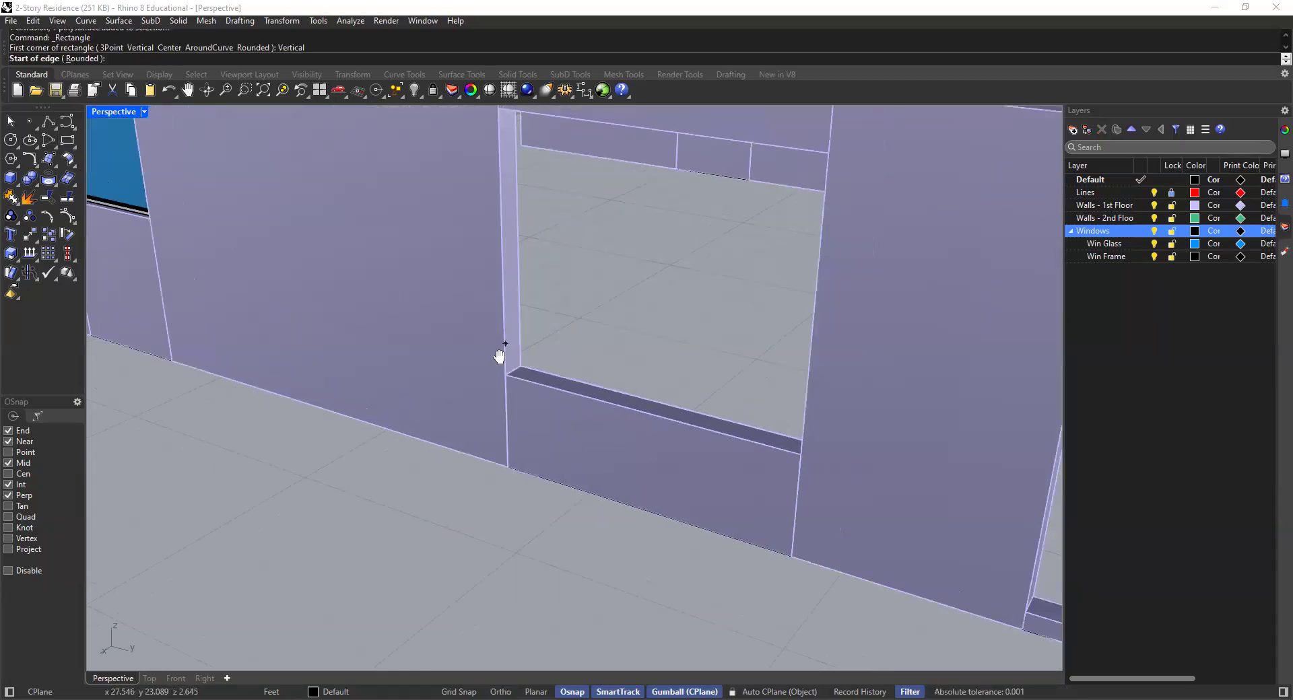
left_click(394, 398)
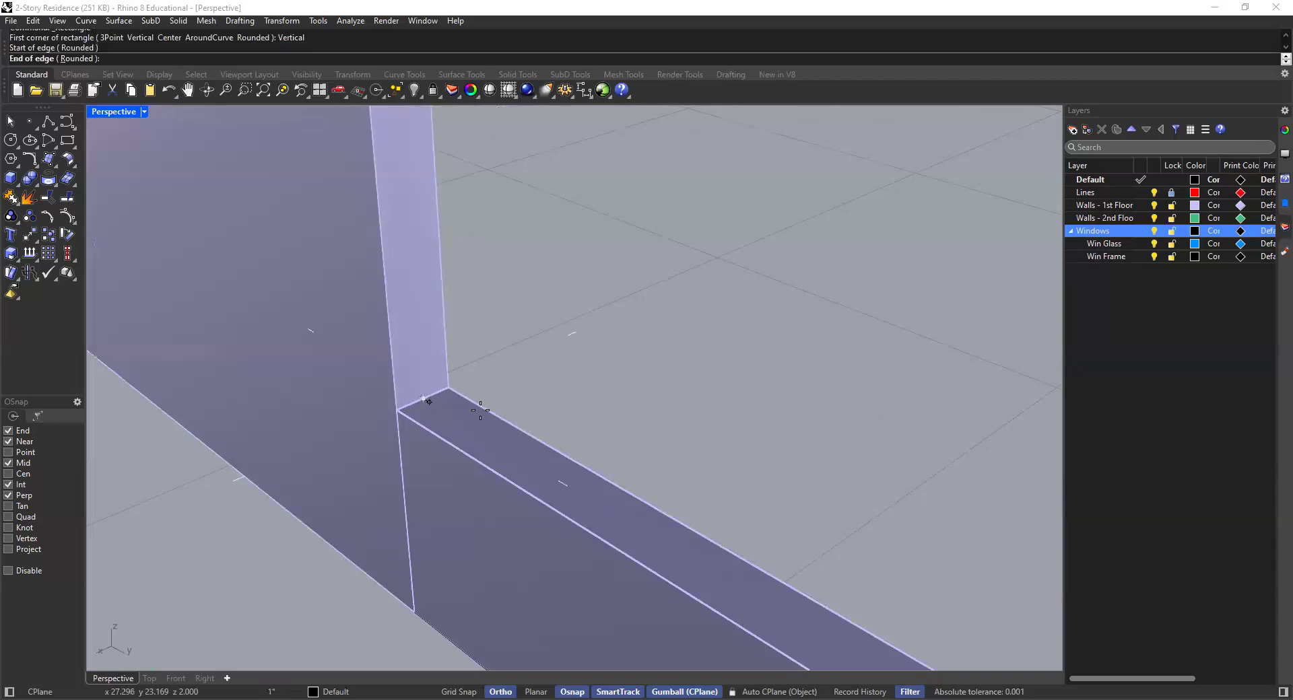
scroll(519, 427, "down", 5)
right_click_drag(637, 437, 734, 431)
scroll(896, 411, "up", 10)
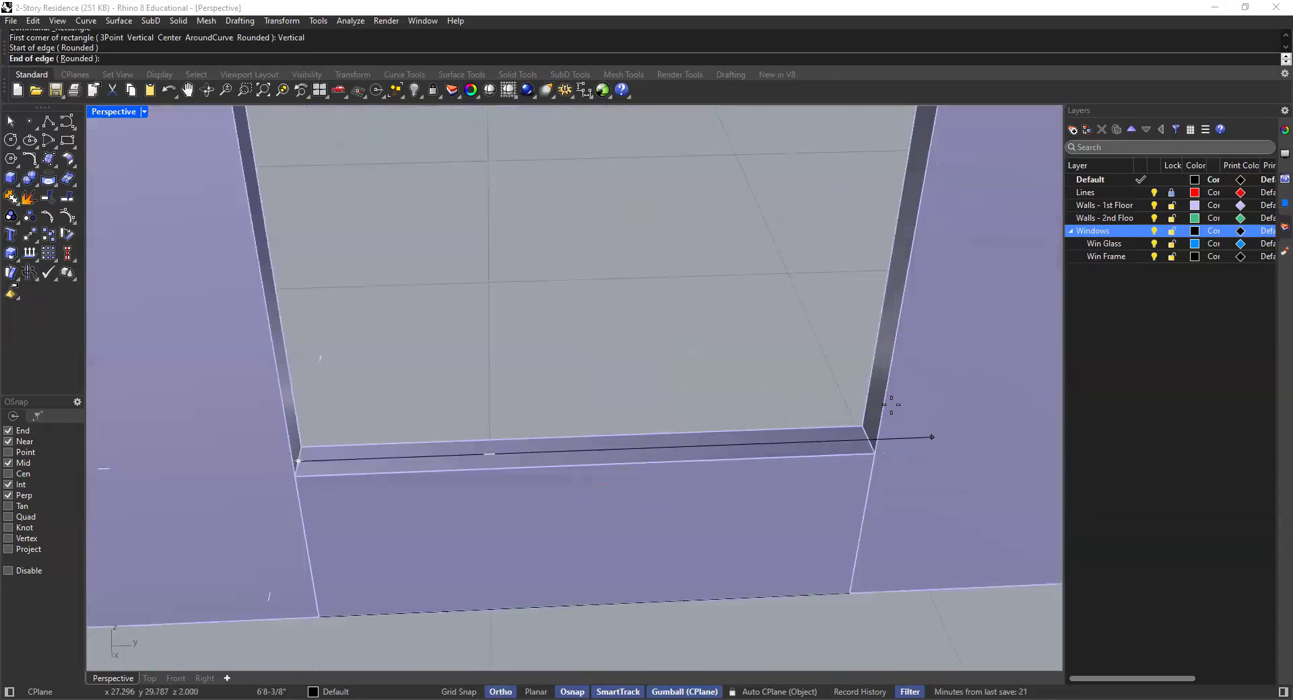
left_click(853, 459)
scroll(853, 458, "down", 10)
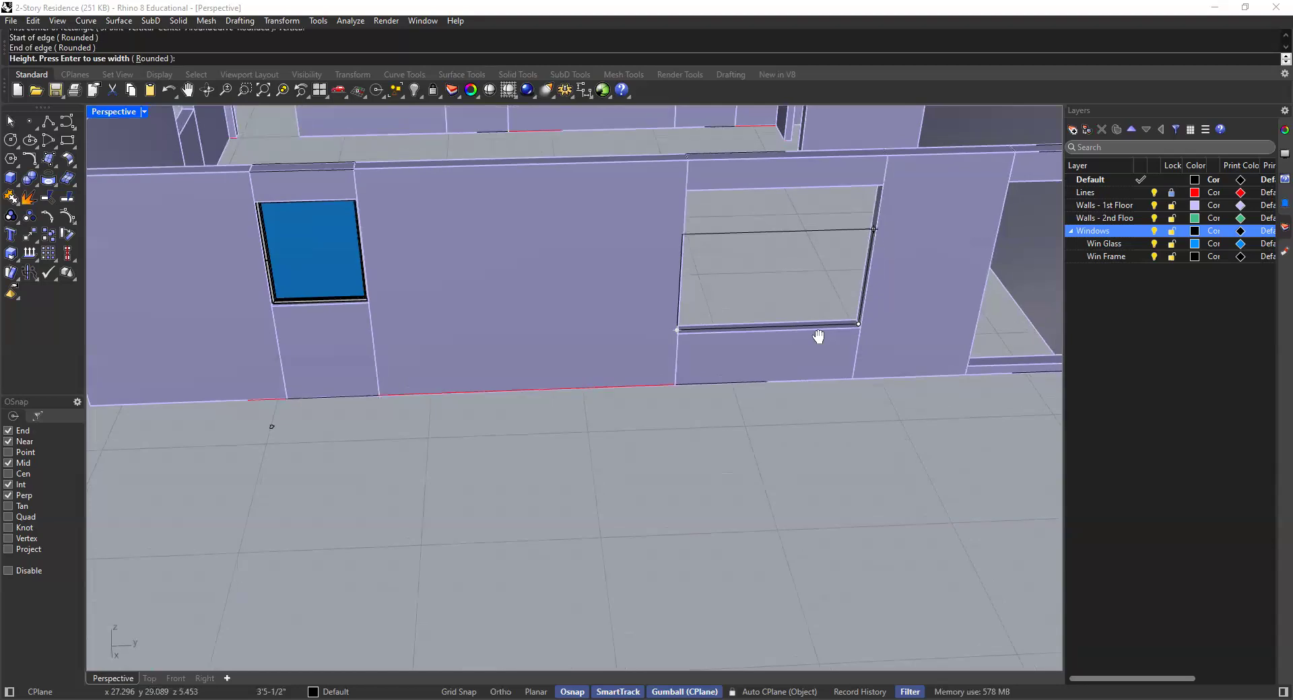
scroll(808, 202, "up", 5)
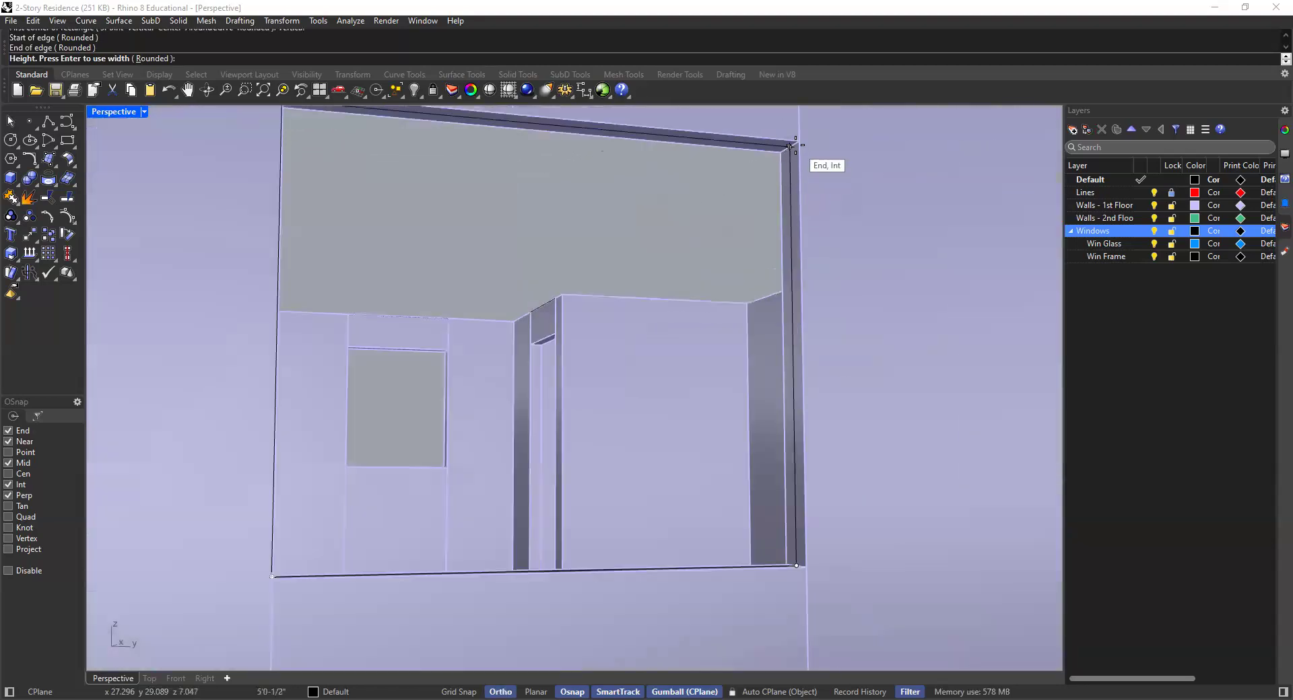
left_click(802, 174)
Copy the frame profile curve on the ground from its edge midpoint to the middle of the new rectangle's side edge
scroll(789, 217, "down", 5)
right_click_drag(790, 217, 633, 283)
scroll(216, 351, "up", 6)
left_click(204, 334)
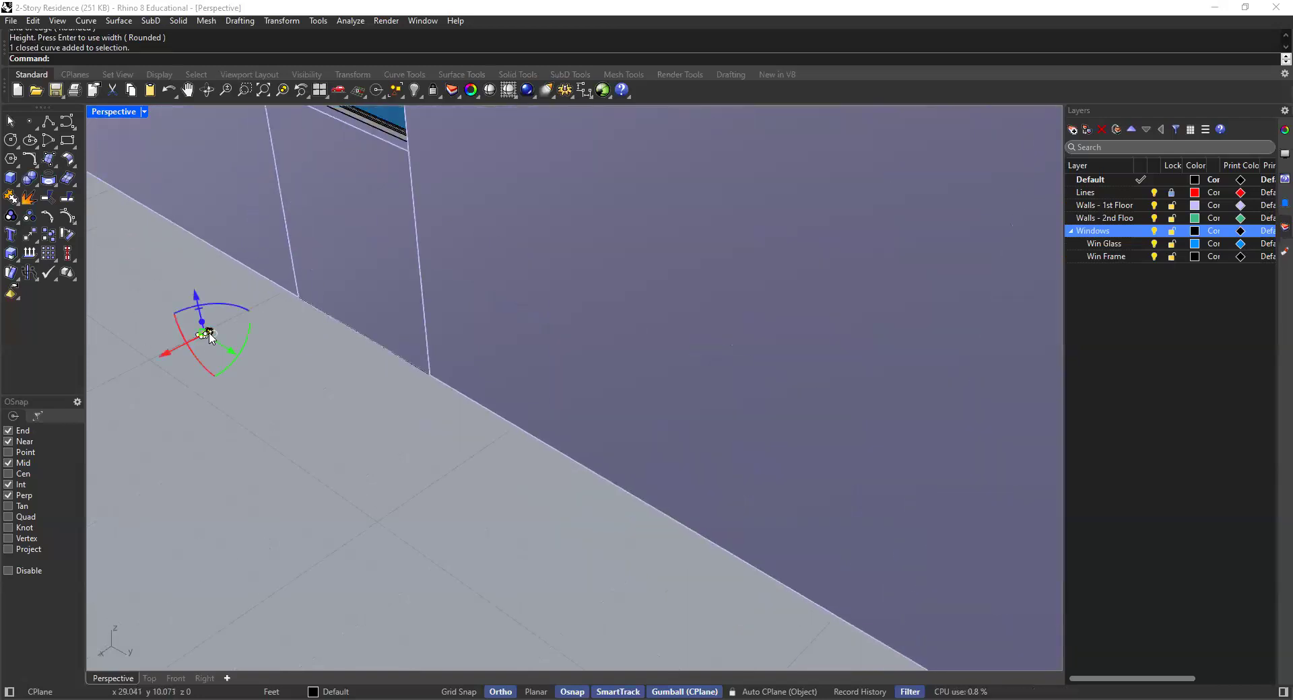
type("copy")
key("Return")
scroll(208, 333, "up", 8)
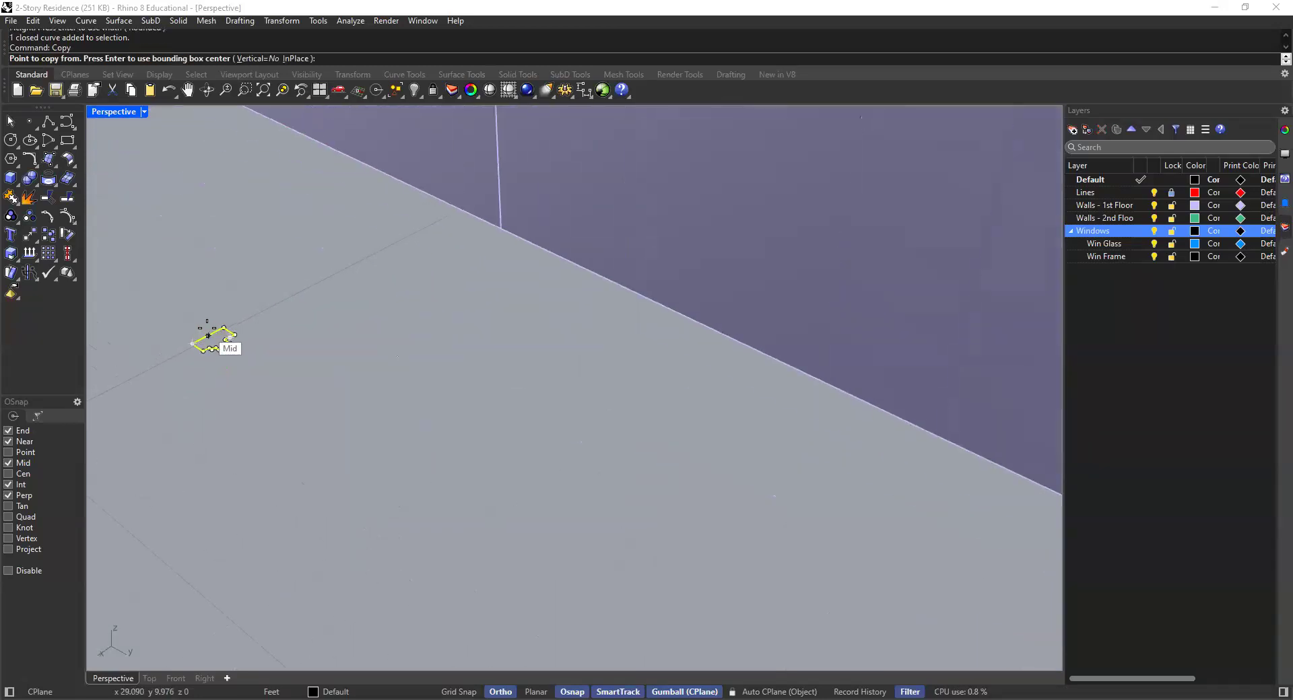
scroll(296, 288, "down", 5)
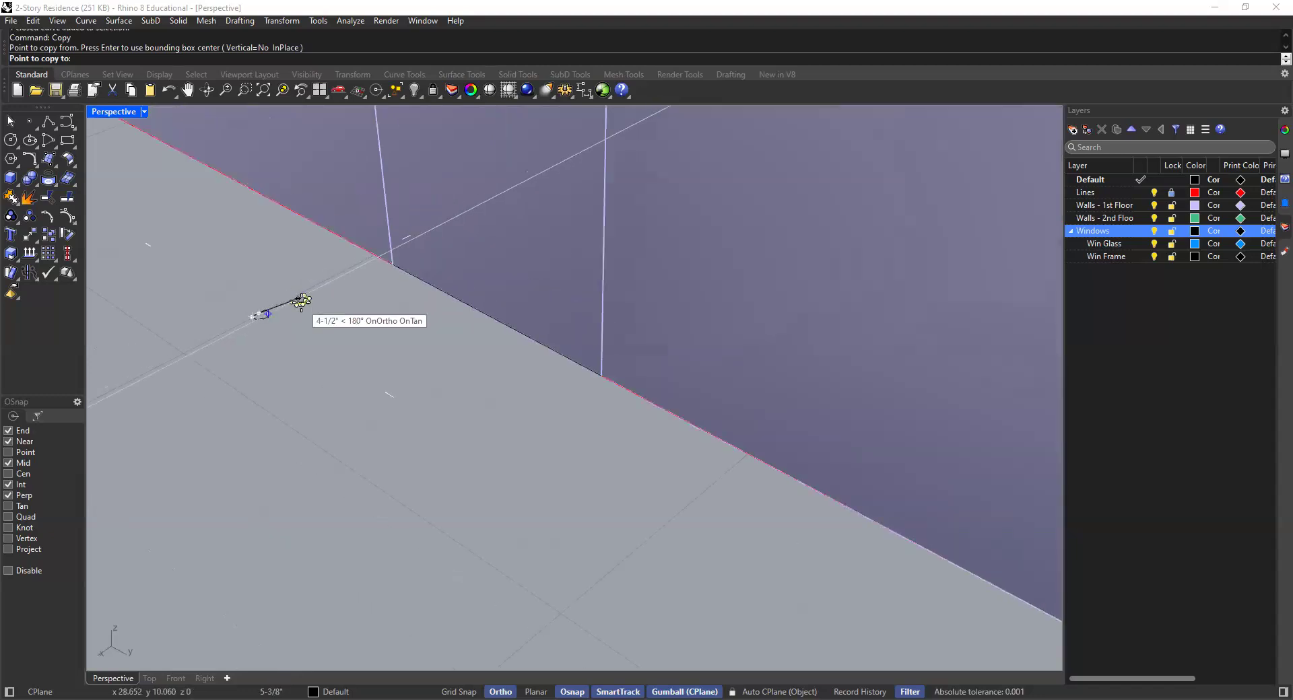
scroll(361, 341, "up", 8)
scroll(606, 370, "up", 3)
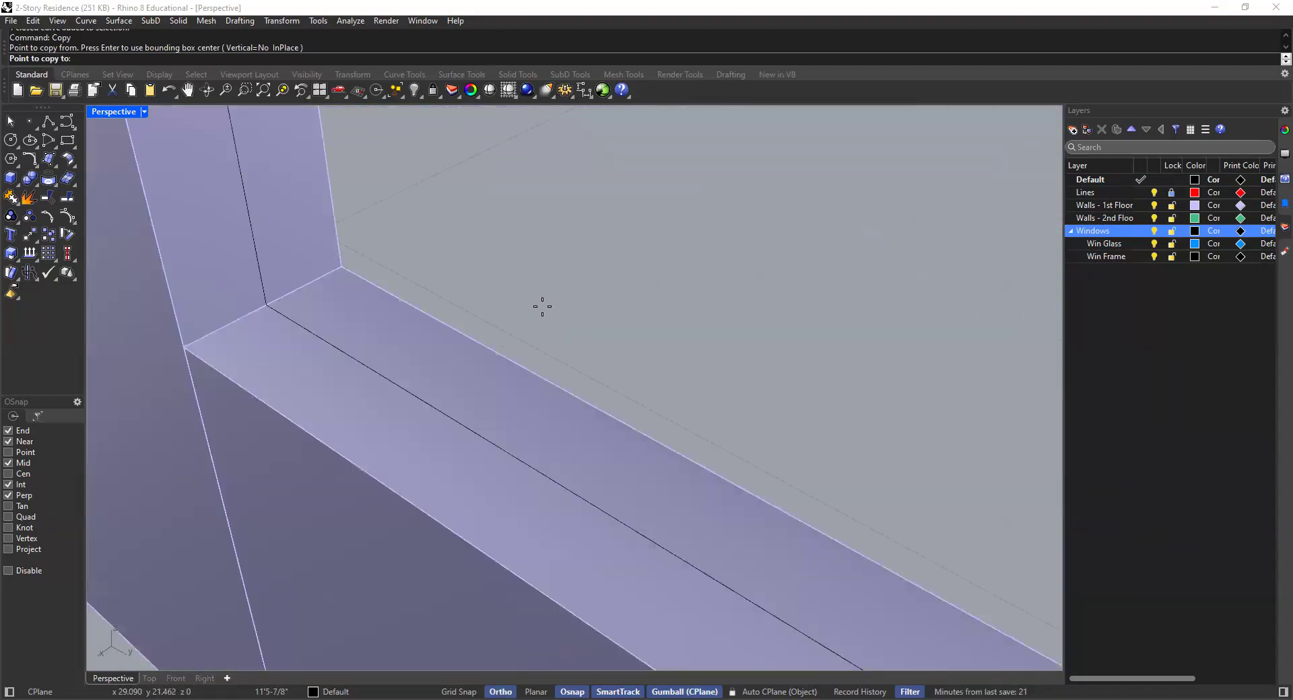
scroll(456, 269, "down", 3)
scroll(458, 283, "up", 3)
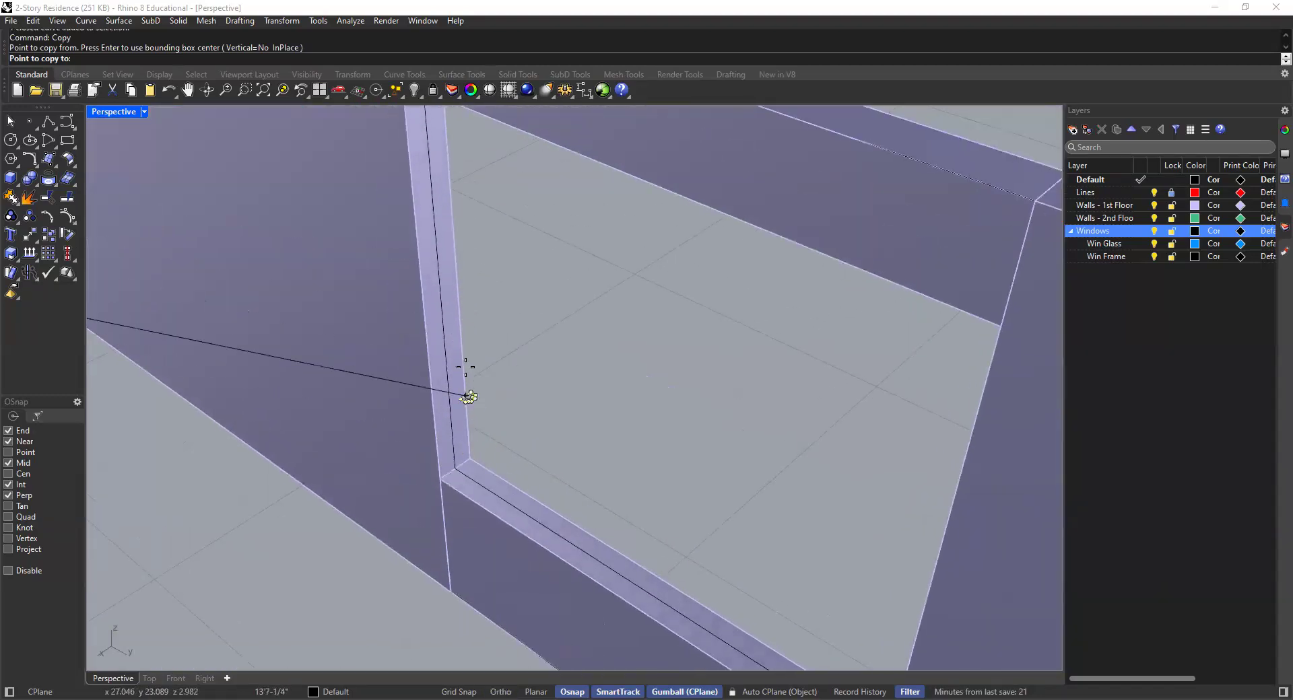
left_click(450, 279)
scroll(519, 328, "down", 2)
key("Return")
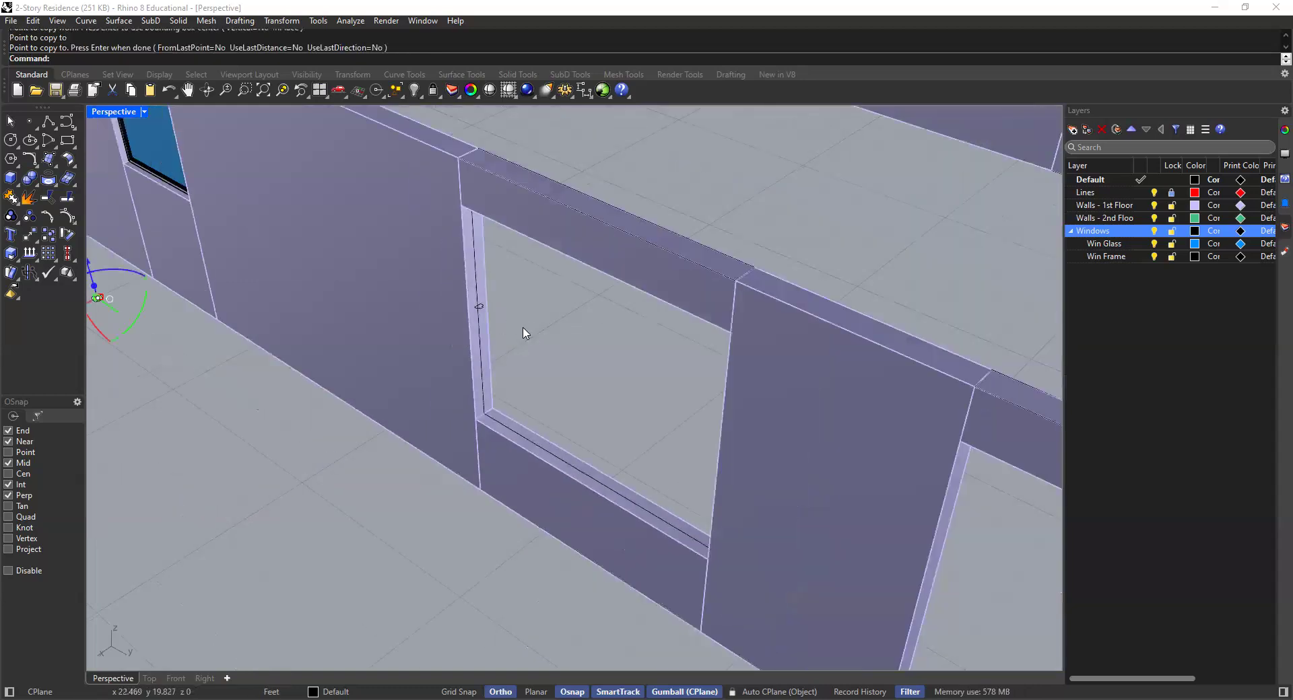
Sweep the copied profile along the rectangle with Sweep1, using the Freeform frame style and unchanged cross sections
scroll(471, 298, "up", 4)
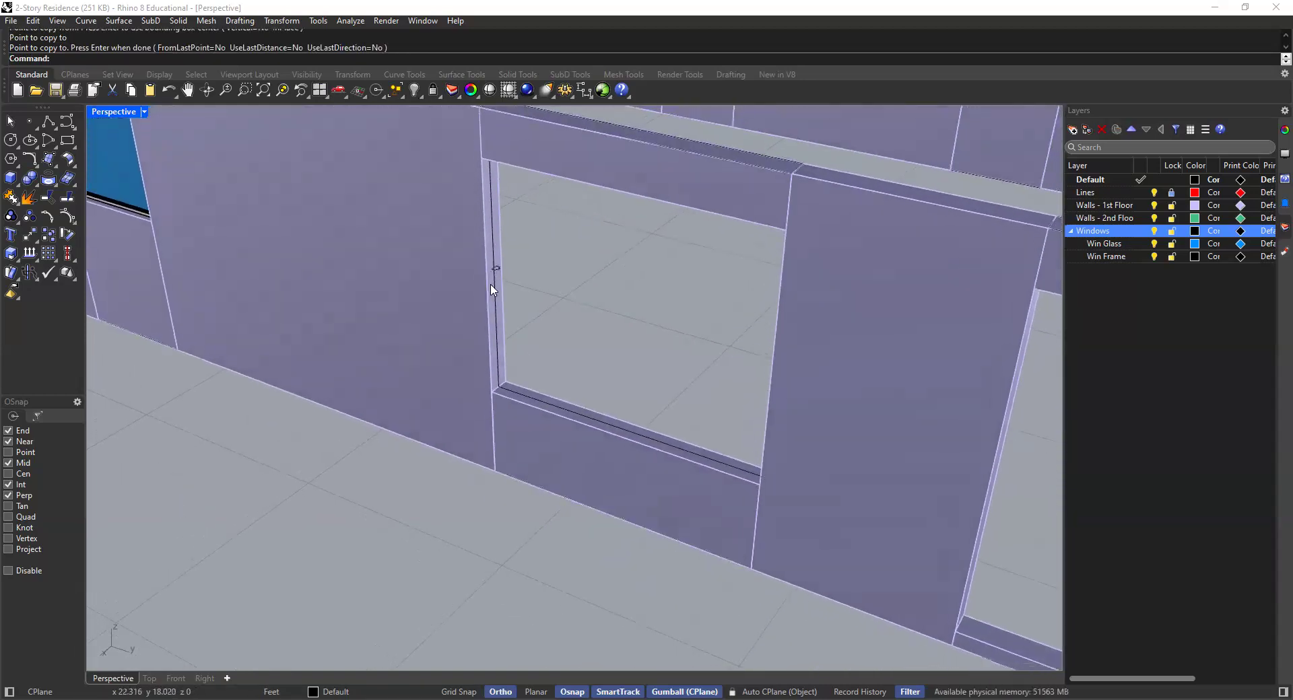
scroll(493, 295, "up", 3)
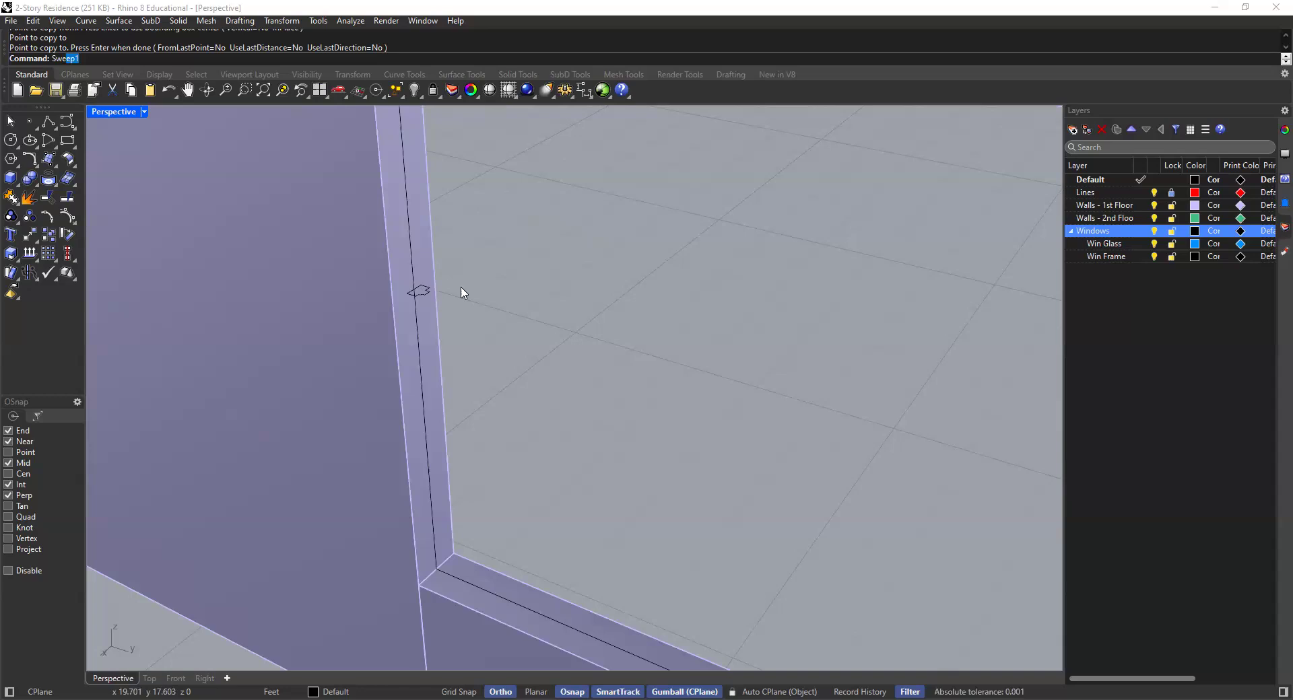
key("Return")
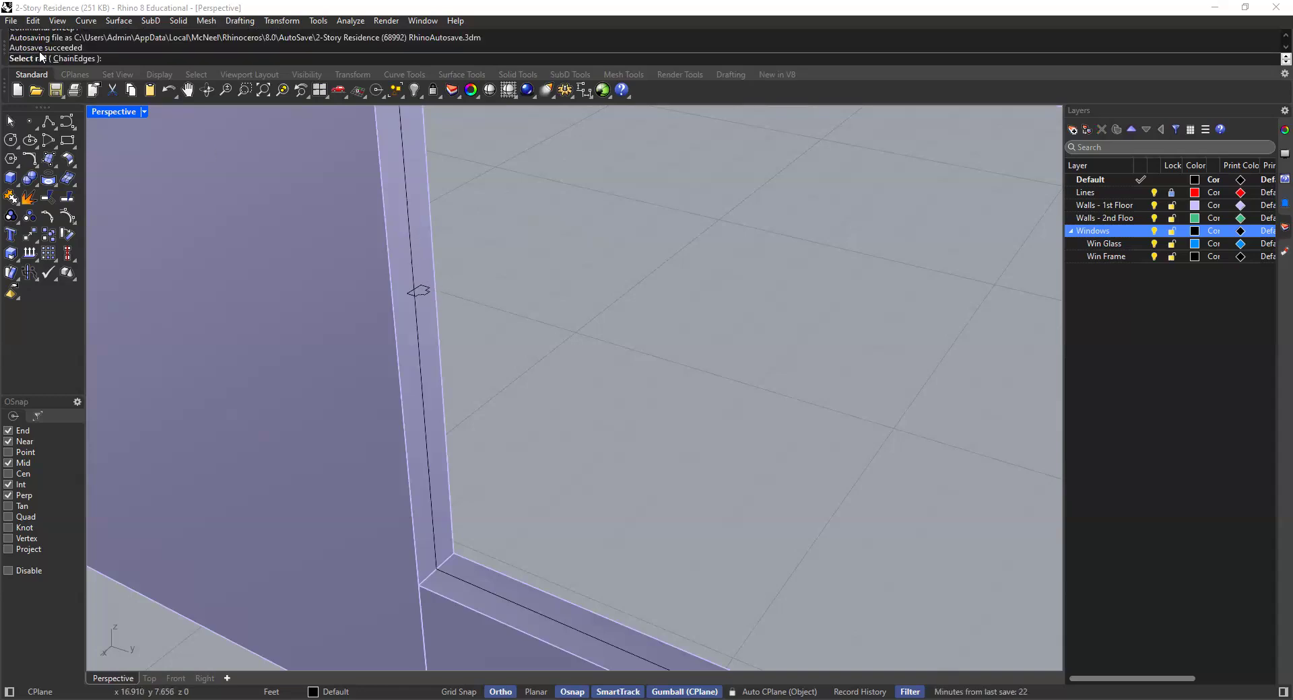
left_click(408, 183)
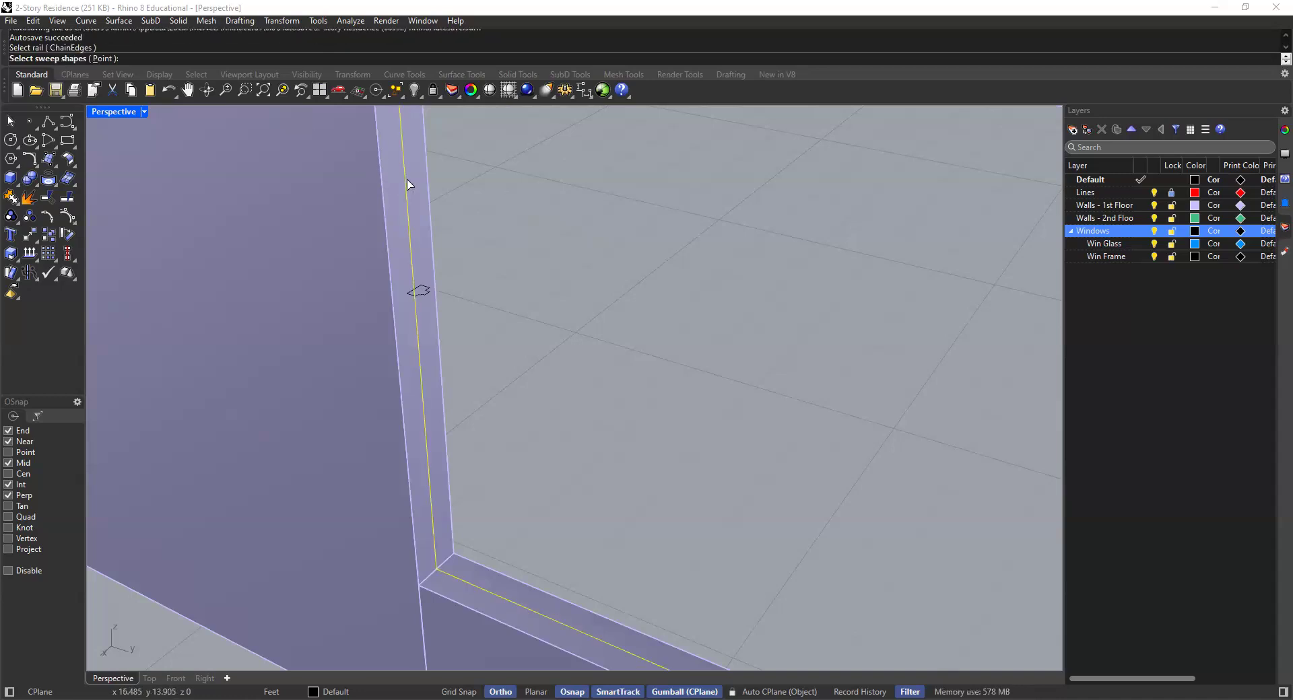
left_click(424, 297)
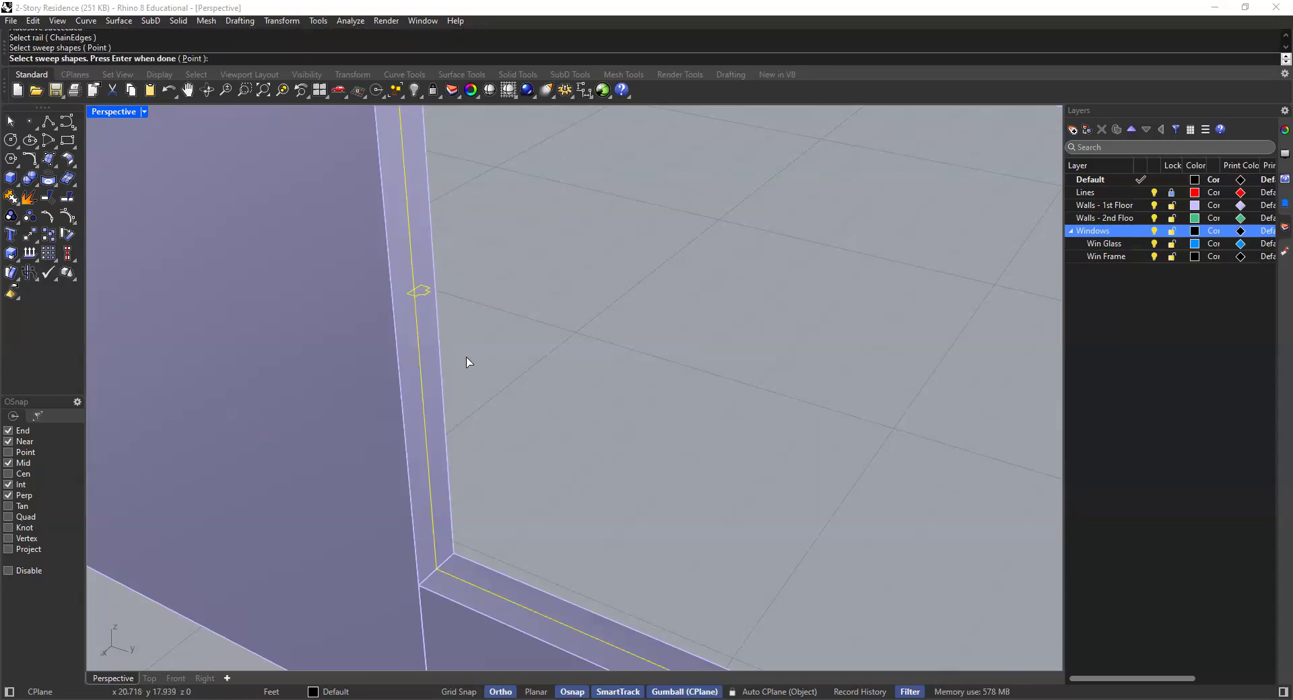
key("Return")
key("Return")
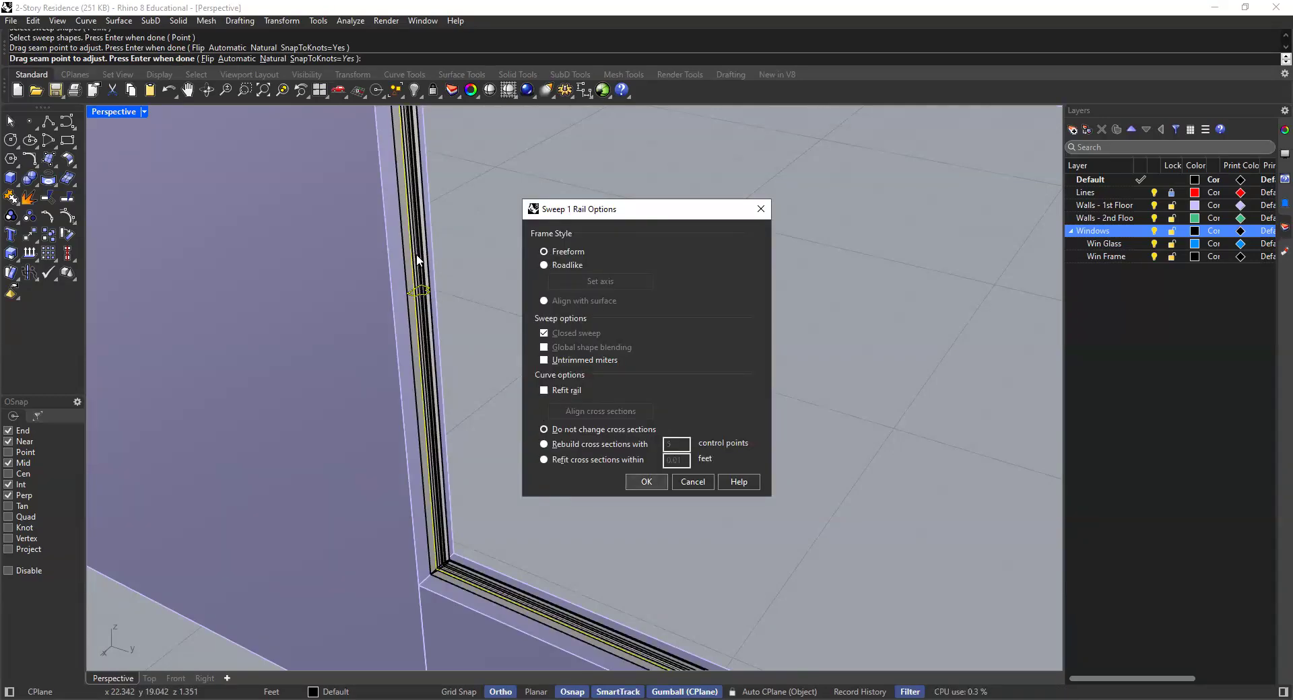
key("Return")
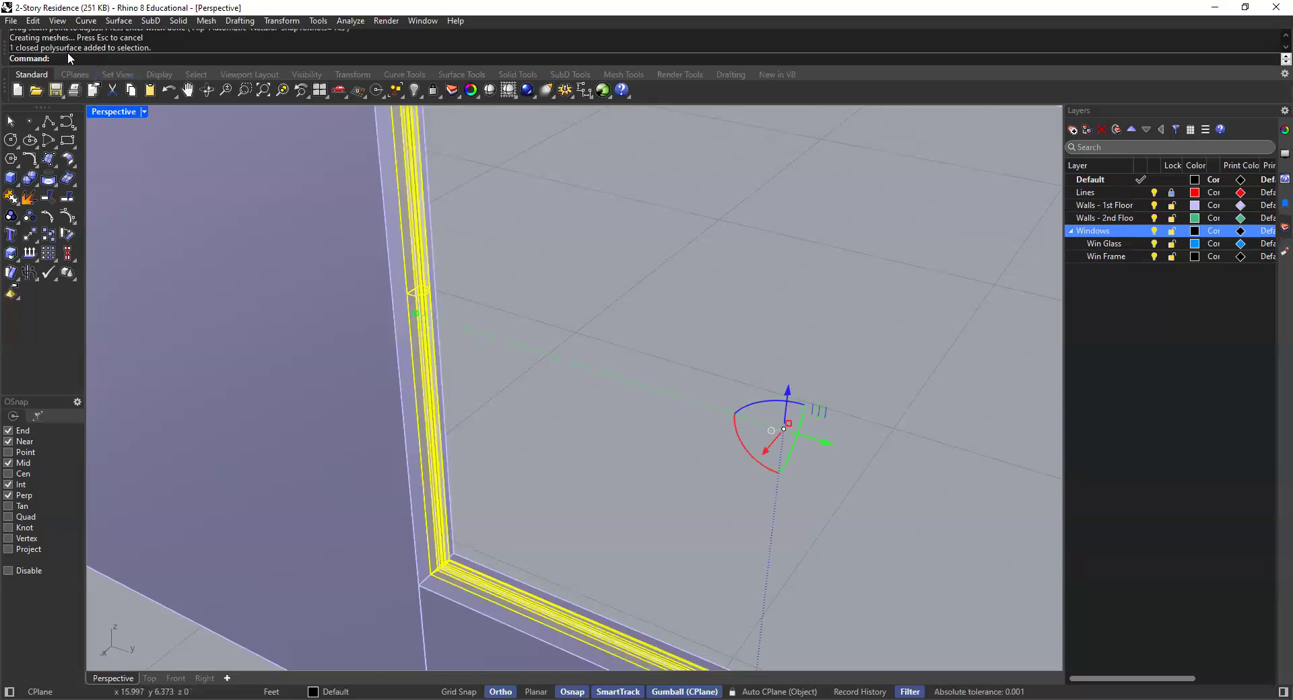
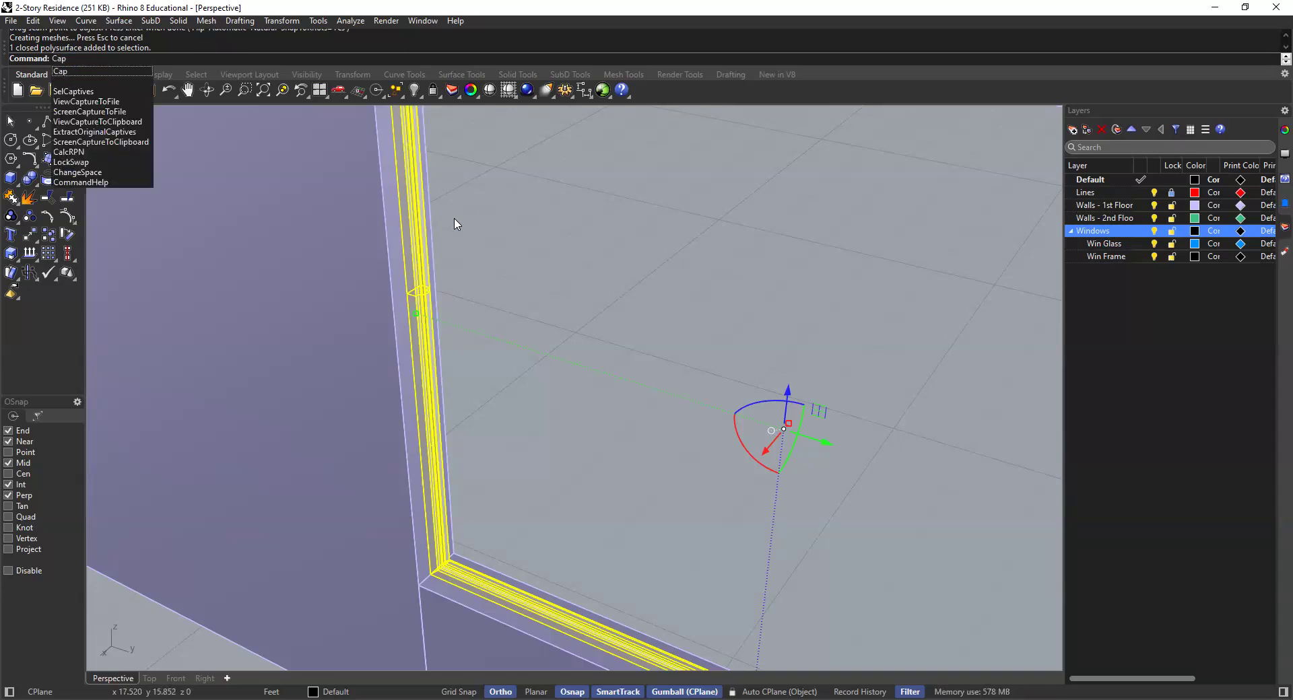
Try to cap the swept frame of the larger window
key("Return")
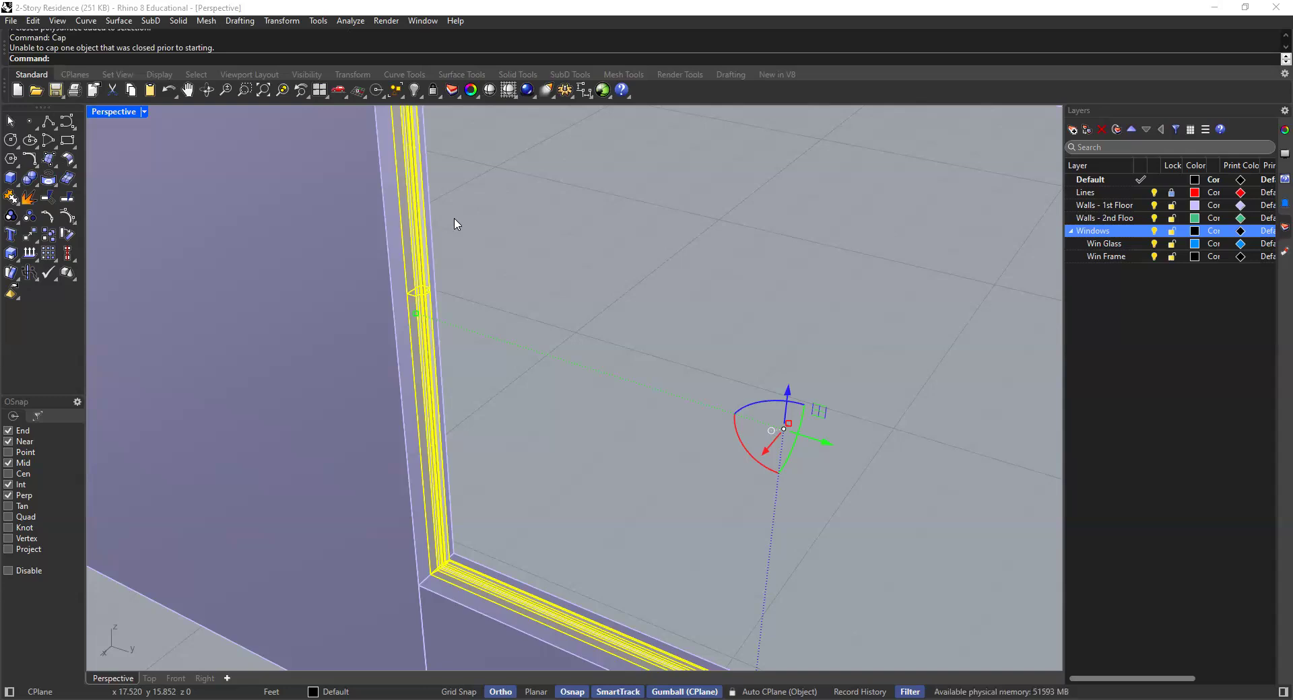
left_click(454, 248)
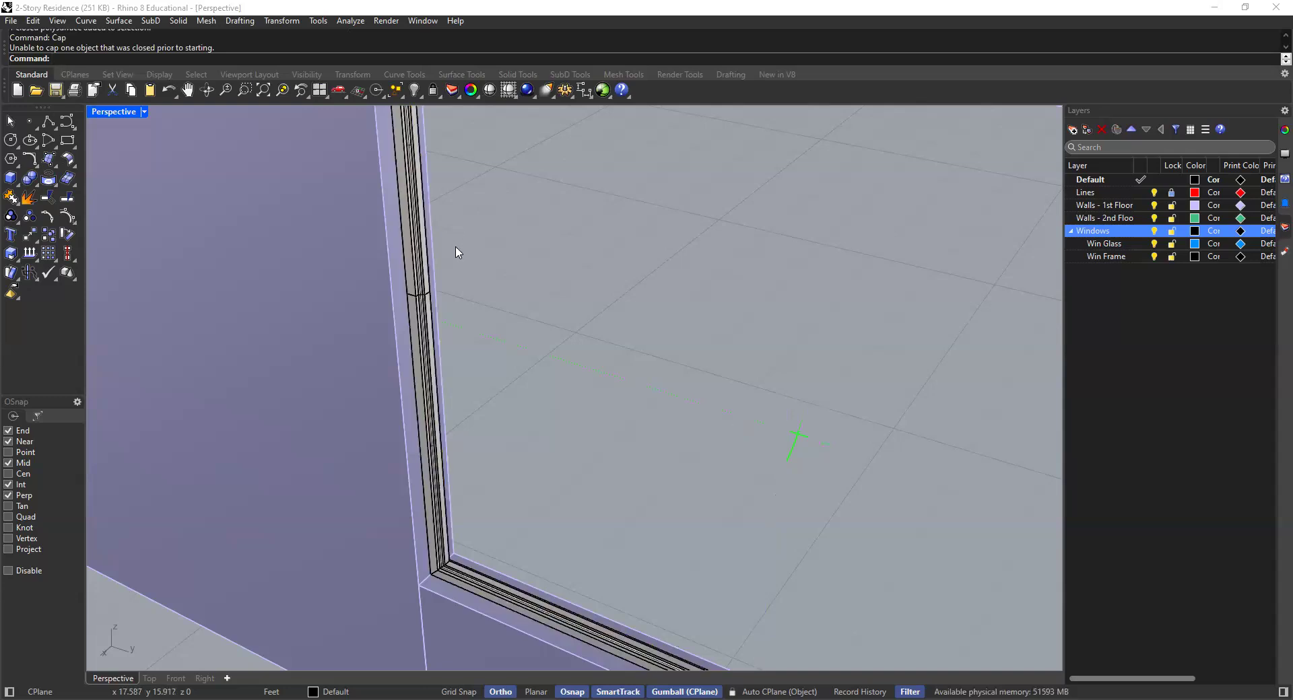
left_click(422, 281)
left_click(490, 283)
Draw a vertical rectangle on the larger window frame's inner edges, spanning its inner corners across the full width and height
scroll(506, 317, "down", 6)
scroll(510, 341, "down", 5)
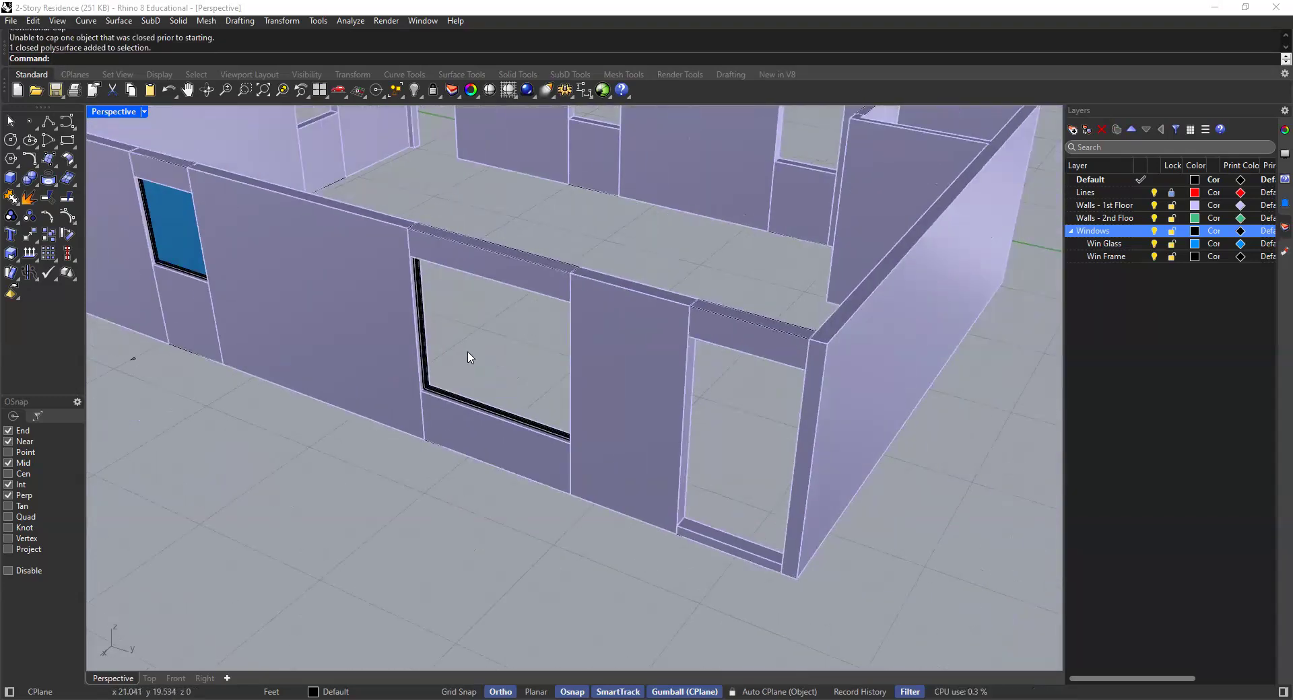
scroll(485, 352, "up", 1)
scroll(465, 361, "down", 1)
scroll(439, 367, "up", 5)
scroll(444, 363, "up", 3)
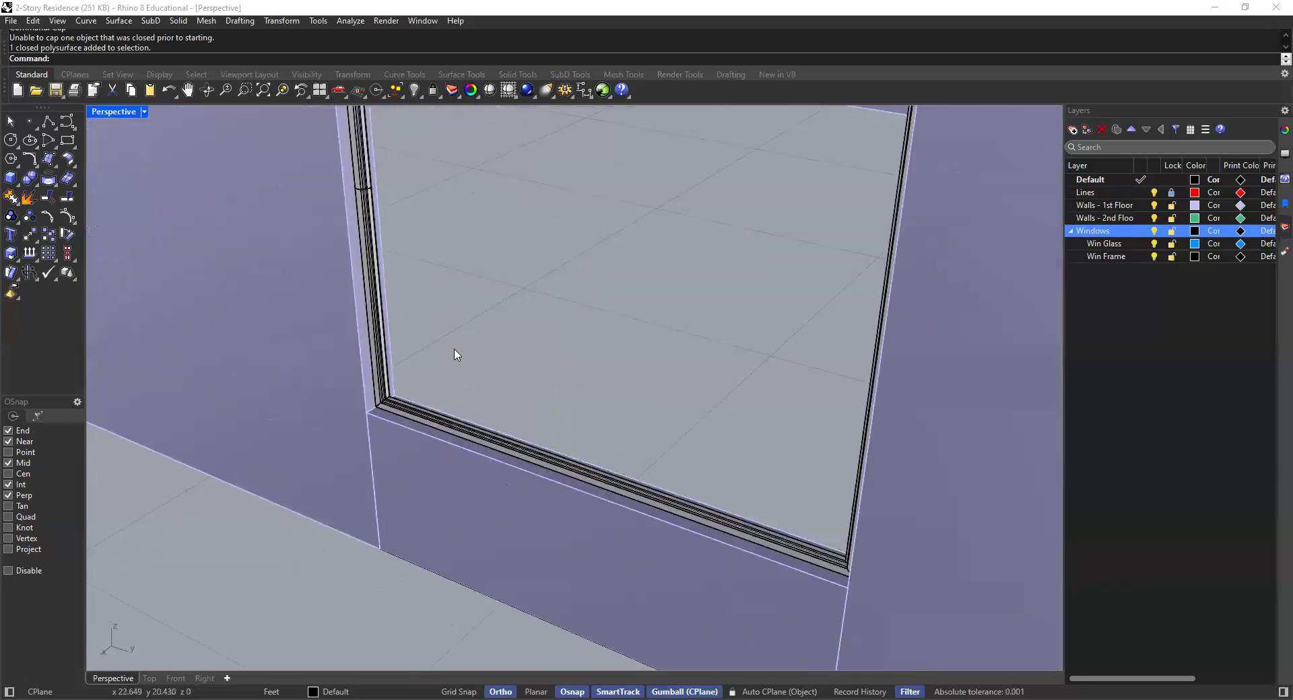
left_click(65, 142)
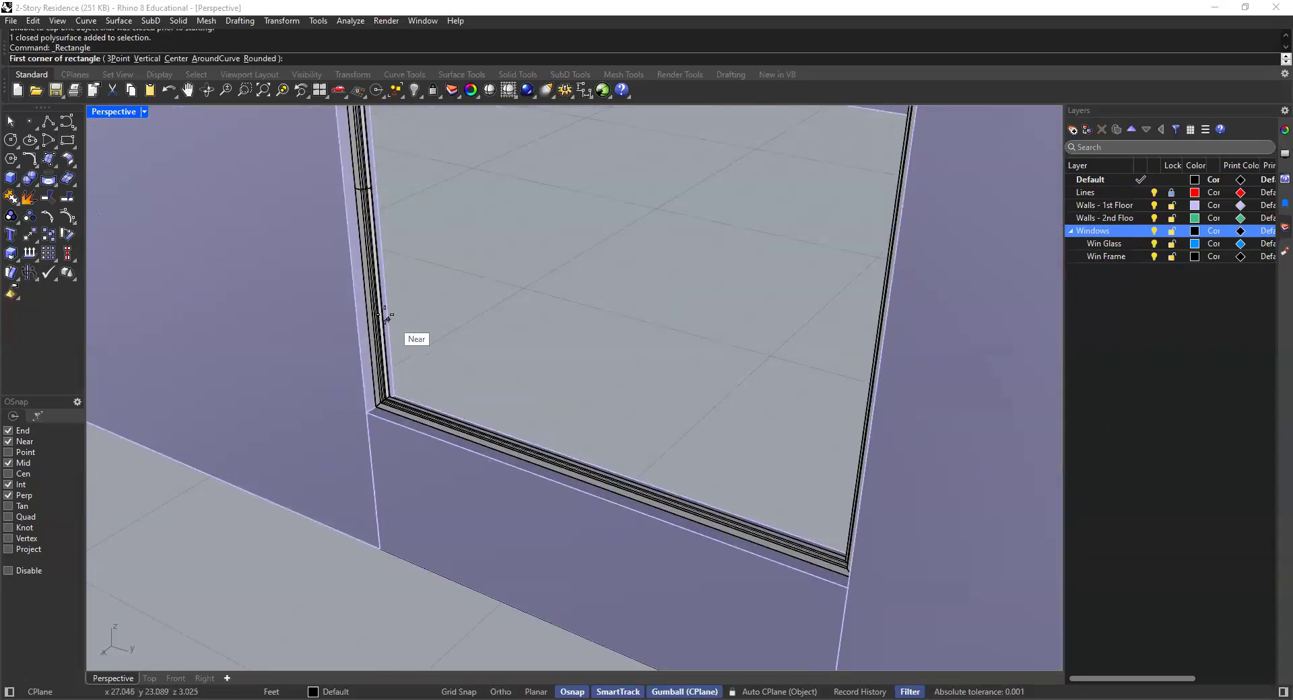
right_click_drag(384, 317, 317, 300, "shift")
left_click(147, 59)
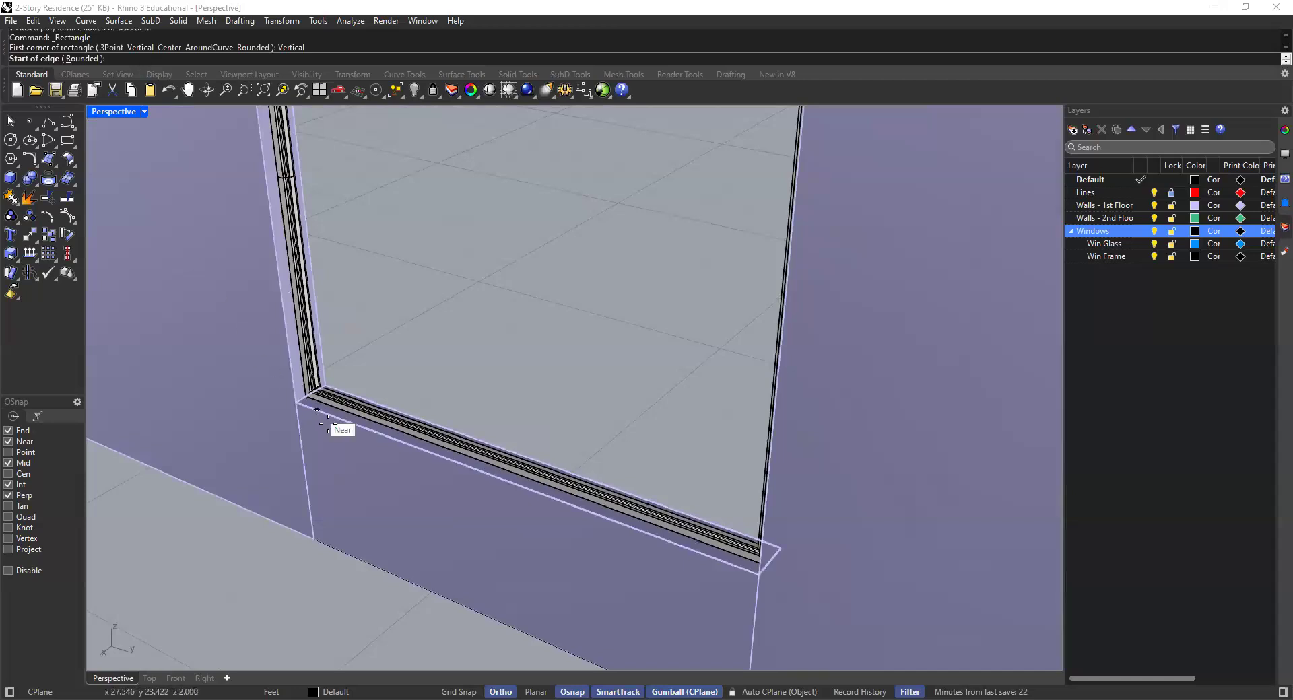
scroll(306, 404, "up", 5)
left_click(374, 309)
scroll(404, 337, "down", 6)
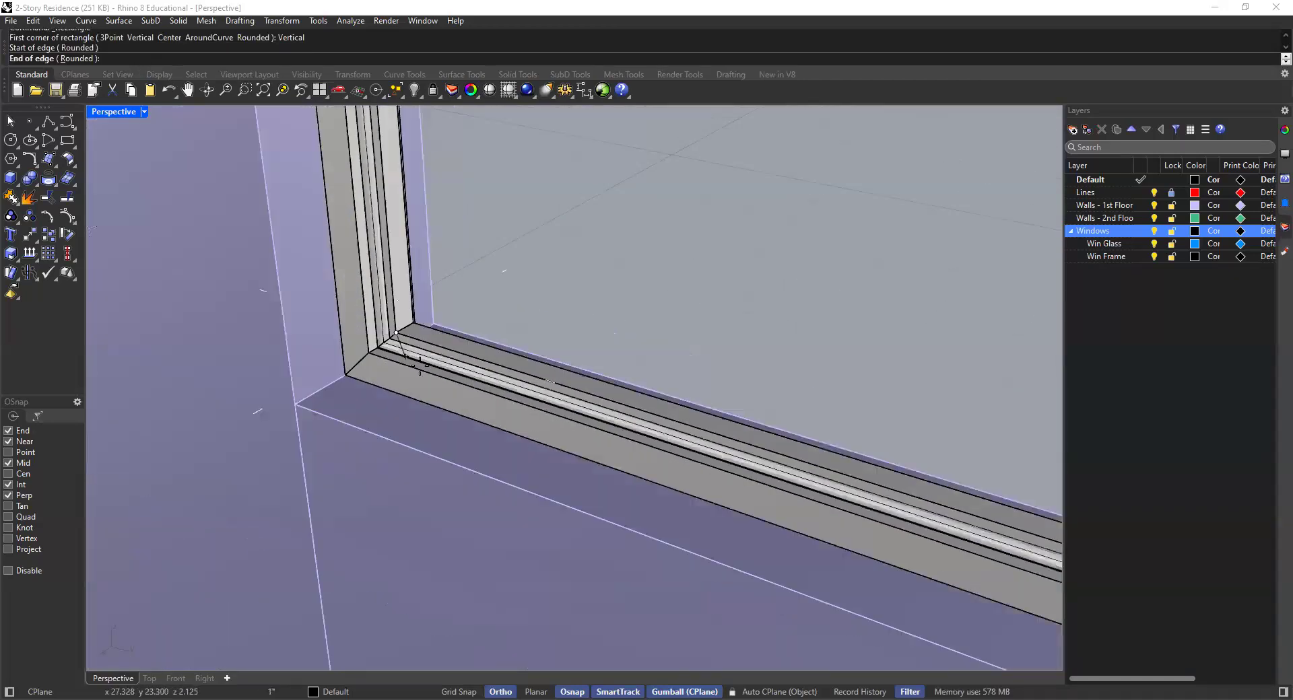
right_click_drag(499, 405, 788, 401)
scroll(788, 402, "up", 15)
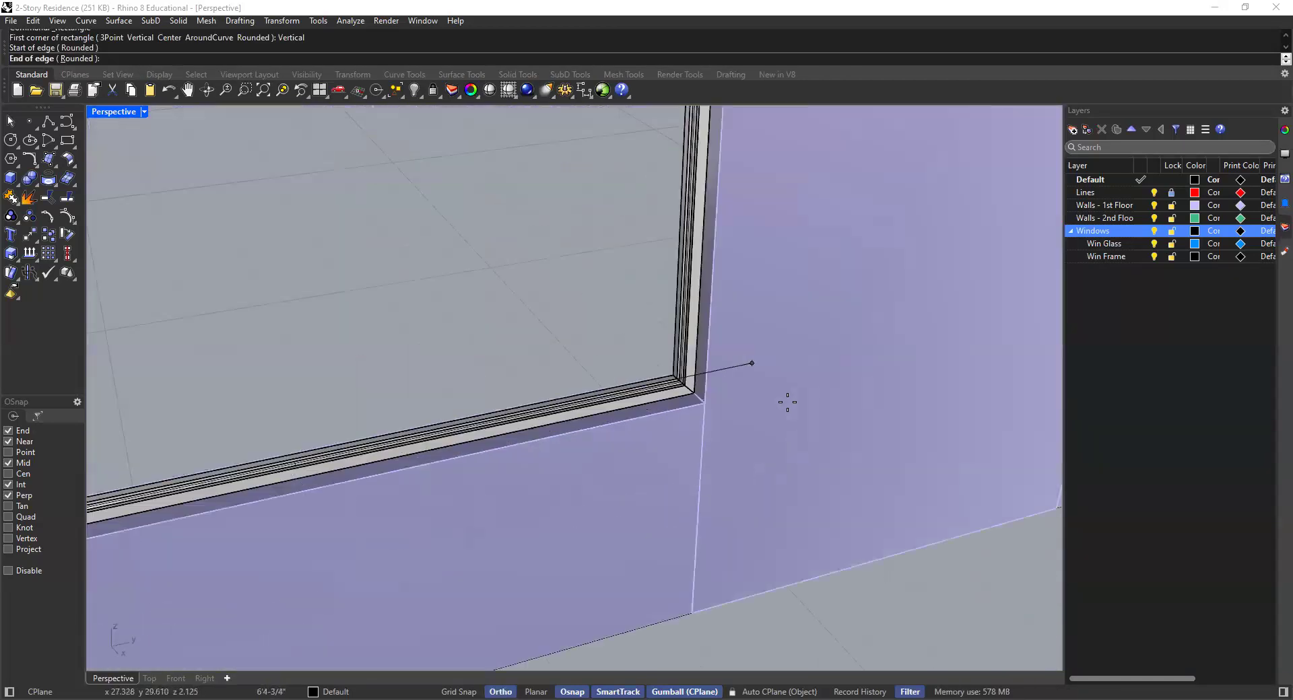
scroll(588, 381, "down", 4)
left_click(531, 411)
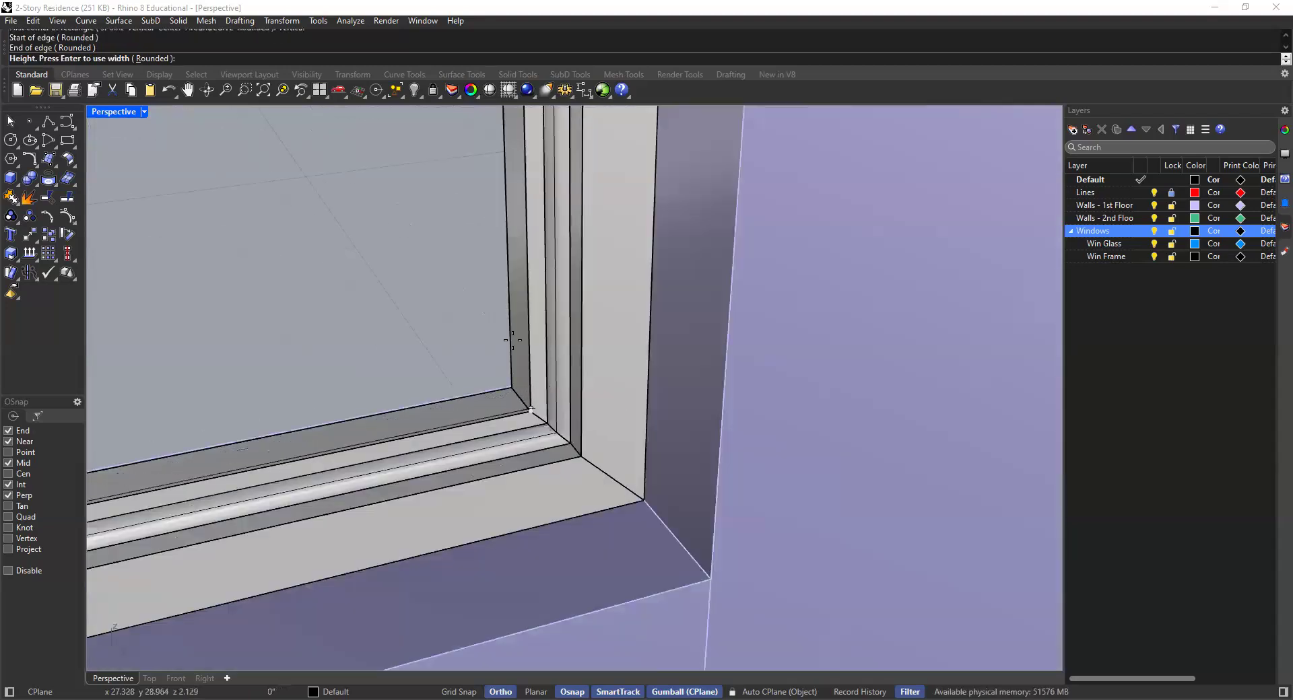
scroll(497, 250, "down", 15)
right_click_drag(491, 195, 534, 398, "shift")
right_click_drag(539, 290, 546, 141)
right_click_drag(548, 268, 553, 395, "shift")
scroll(558, 208, "up", 6)
scroll(558, 201, "up", 2)
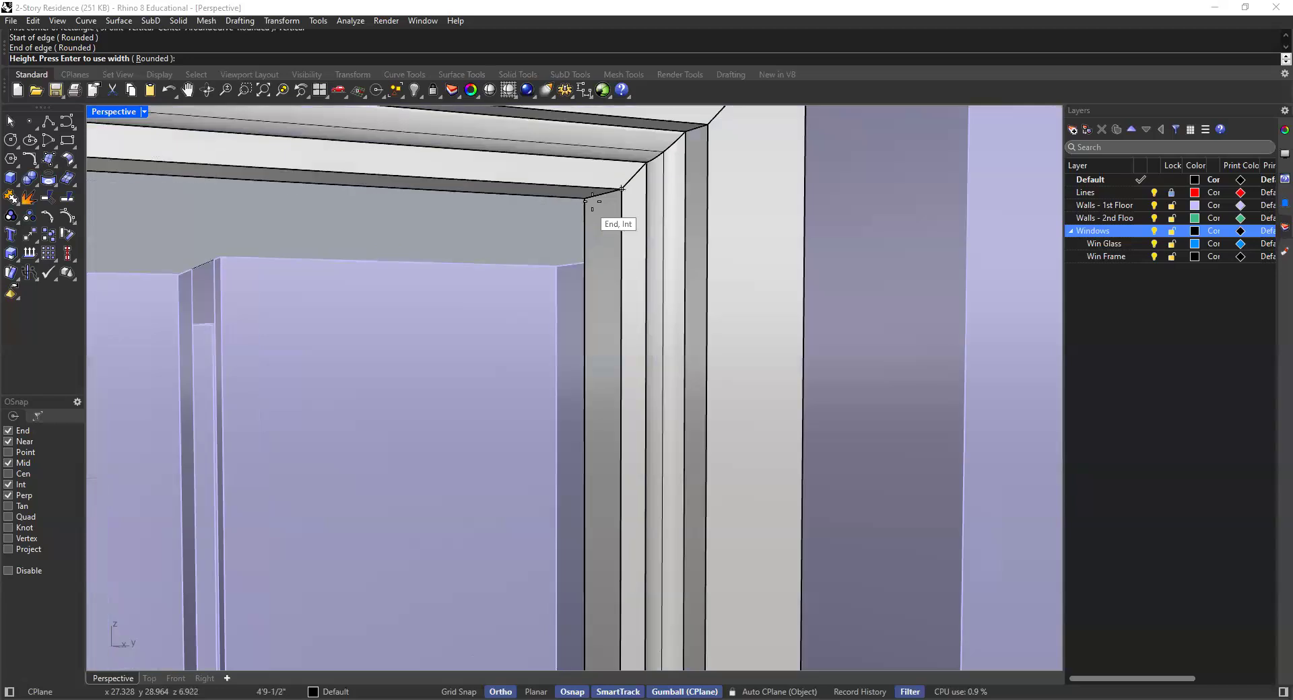
left_click(633, 199)
Extrude the new rectangle curve 1/2" as a solid to form the larger window's glass pane
left_click(623, 236)
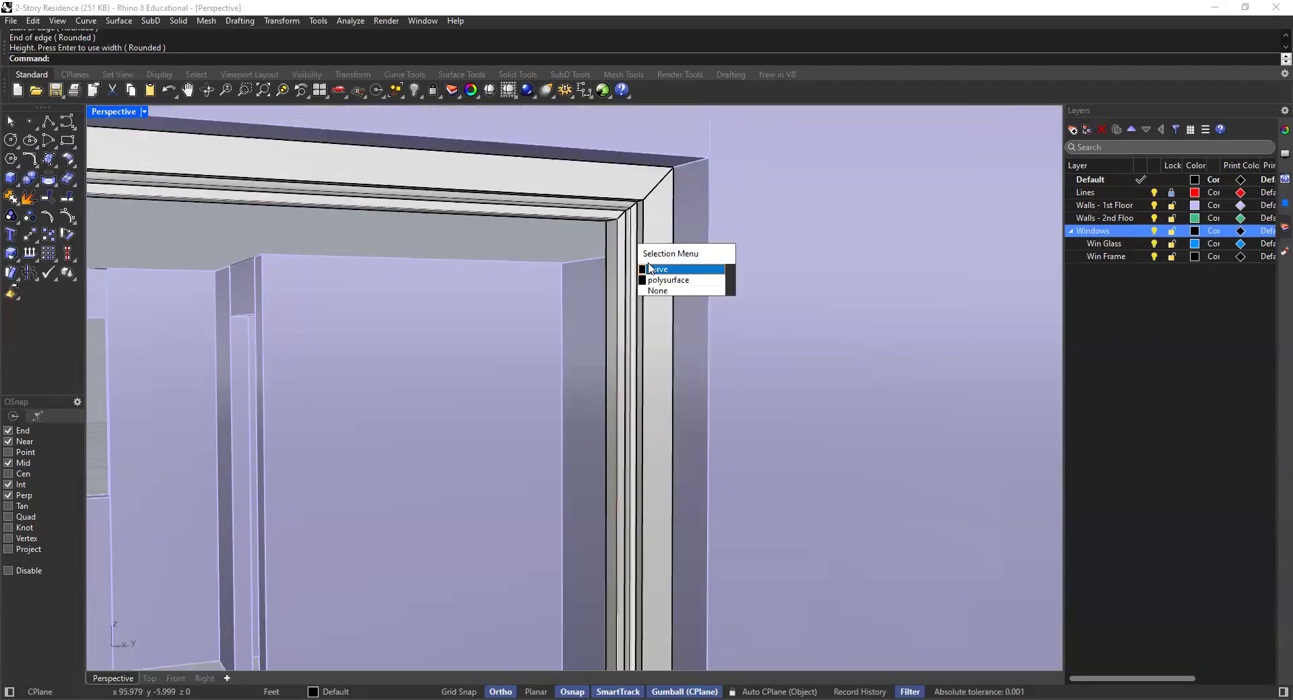
key("Return")
scroll(625, 261, "down", 5)
type("Ex")
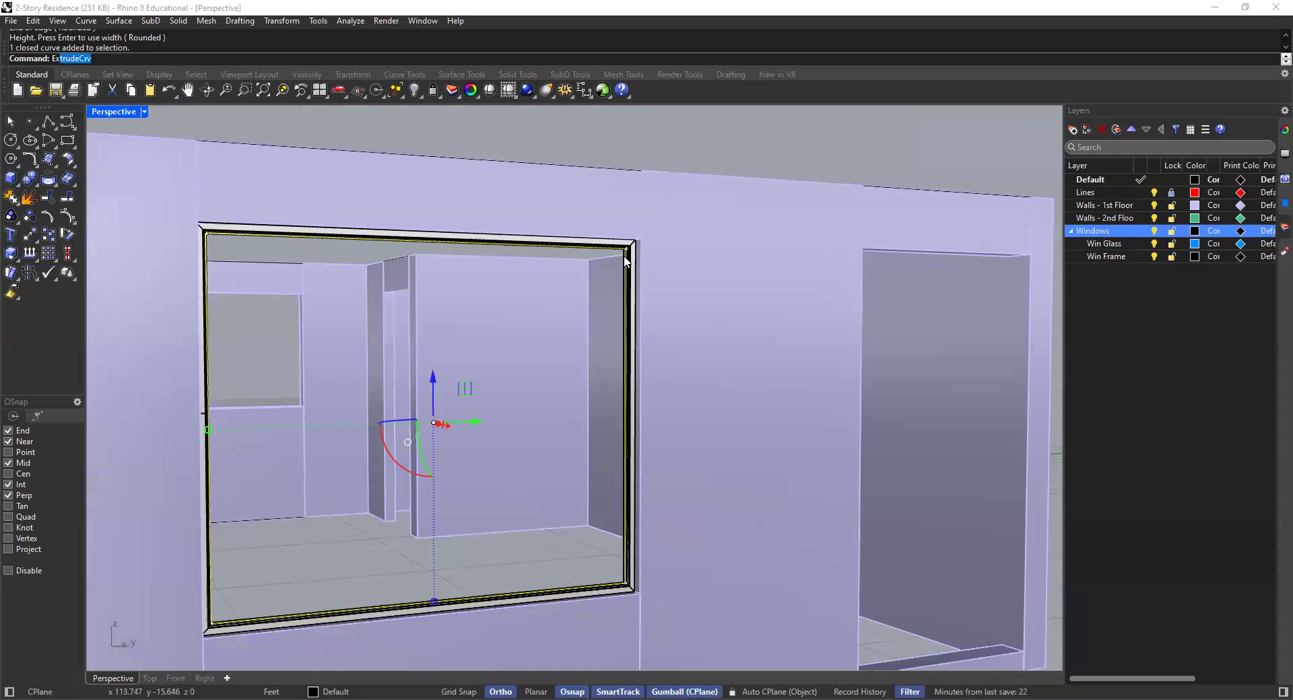
type("trude")
key("Return")
scroll(633, 269, "down", 3)
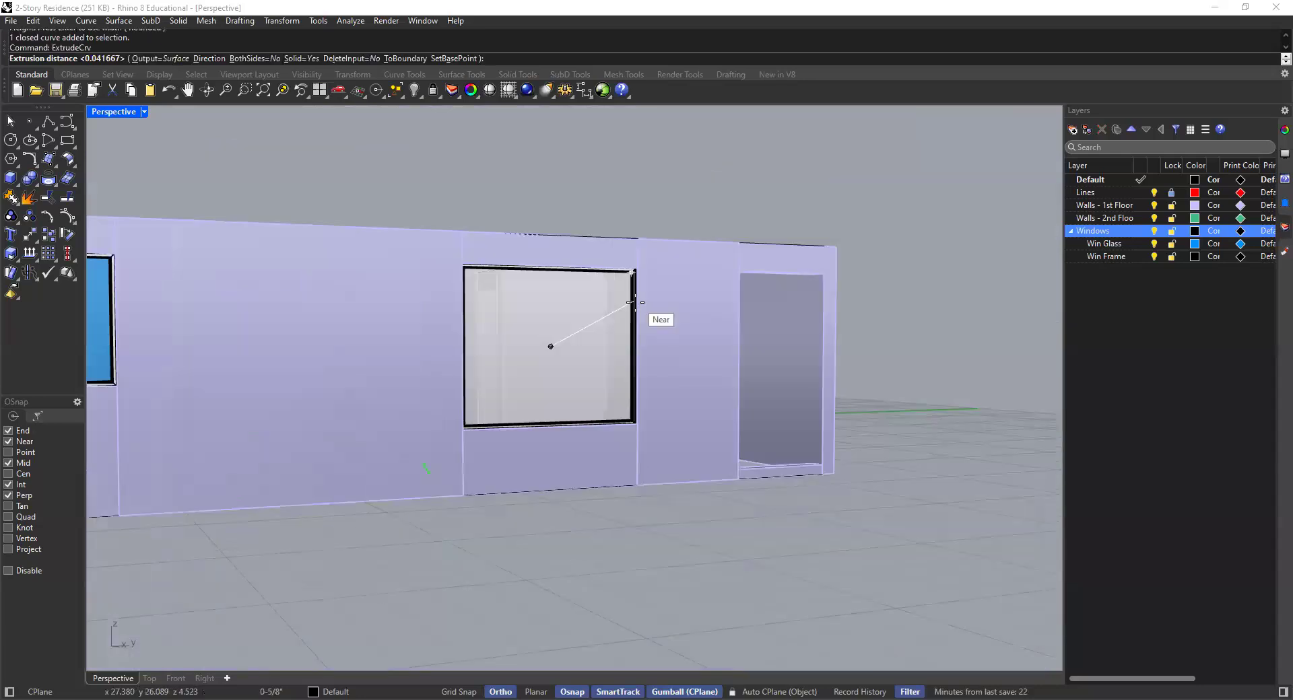
right_click_drag(635, 277, 635, 375)
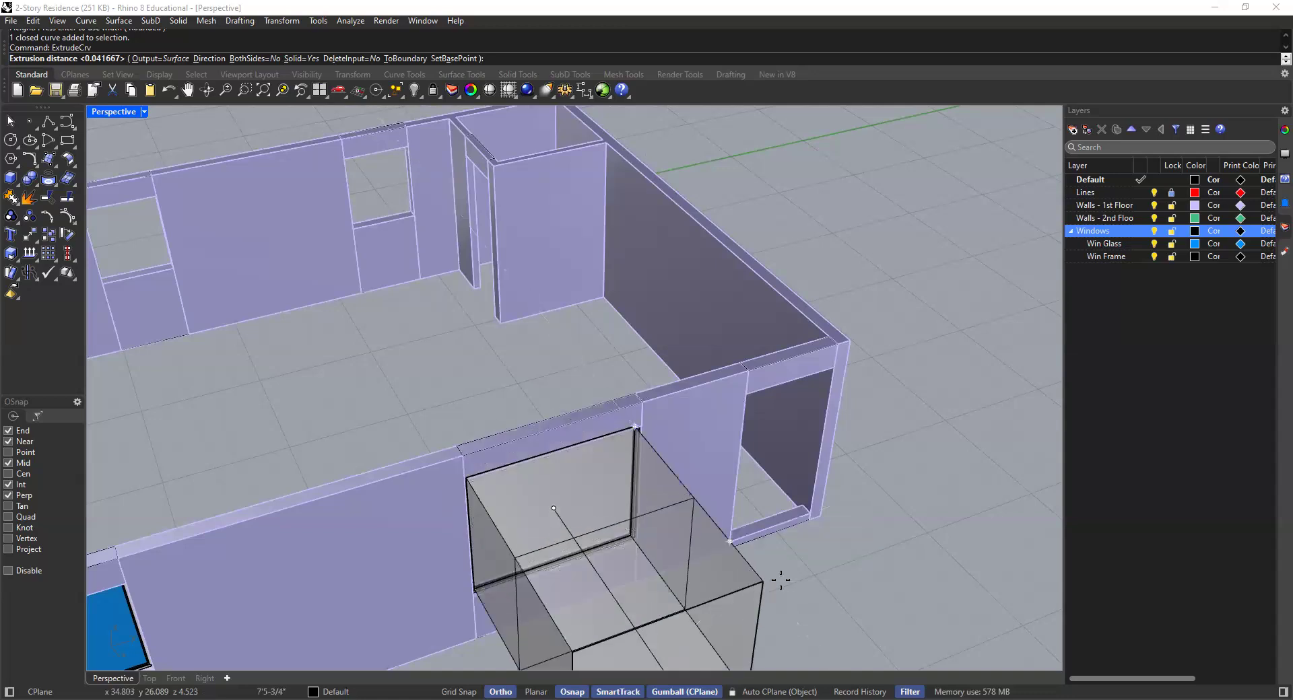
type("1/2")
key("Return")
key("Escape")
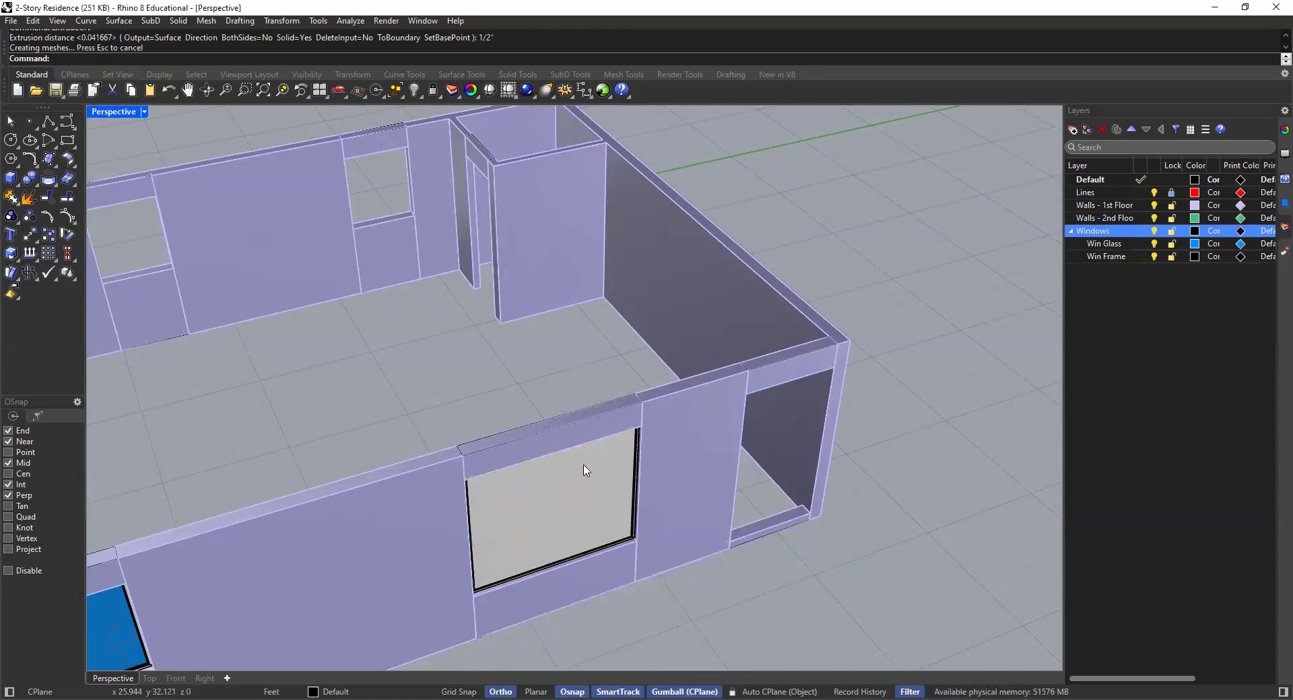
Switch the Perspective viewport to Ghosted display to see through the pane at the frame's lower corner
scroll(626, 546, "up", 8)
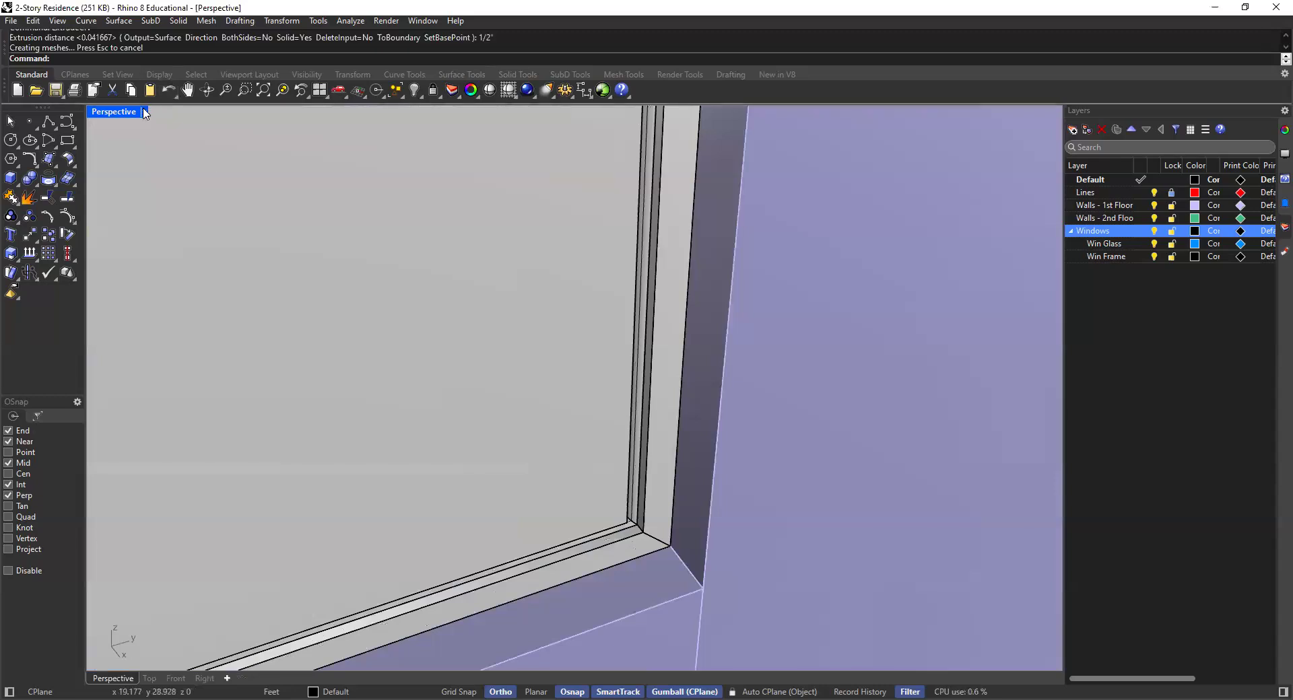
left_click(144, 111)
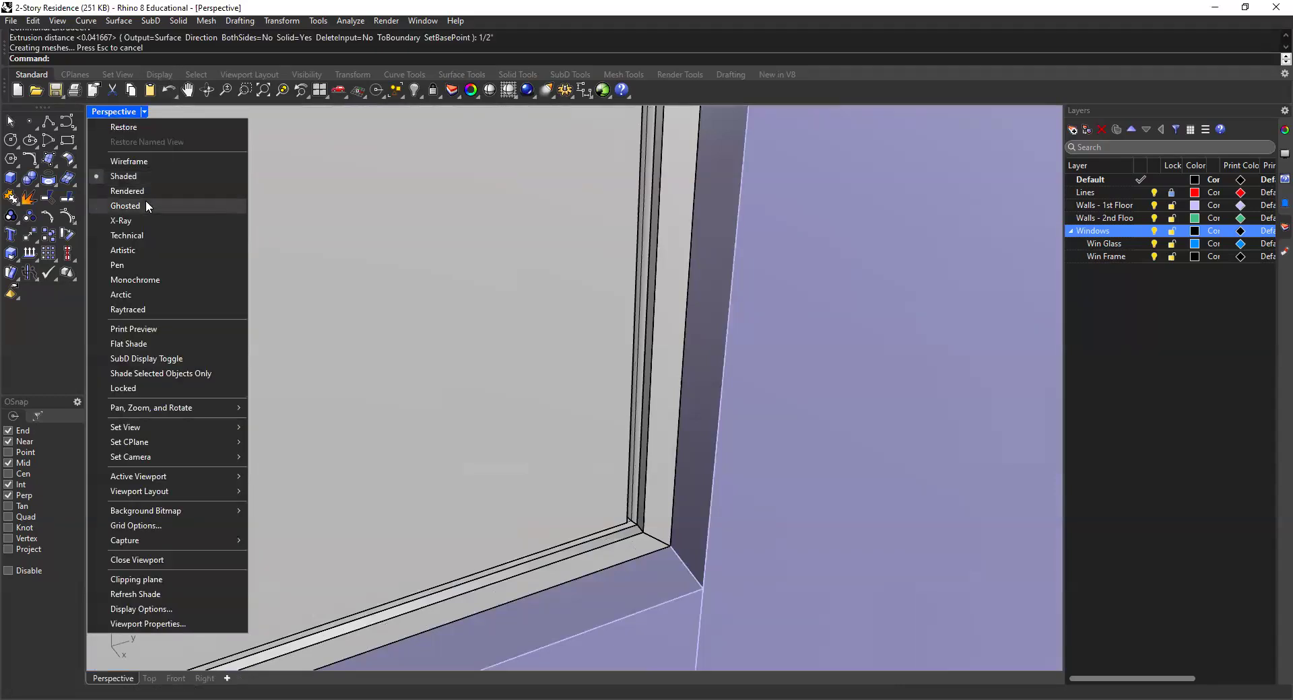
left_click(147, 204)
scroll(629, 528, "up", 3)
scroll(625, 507, "down", 2)
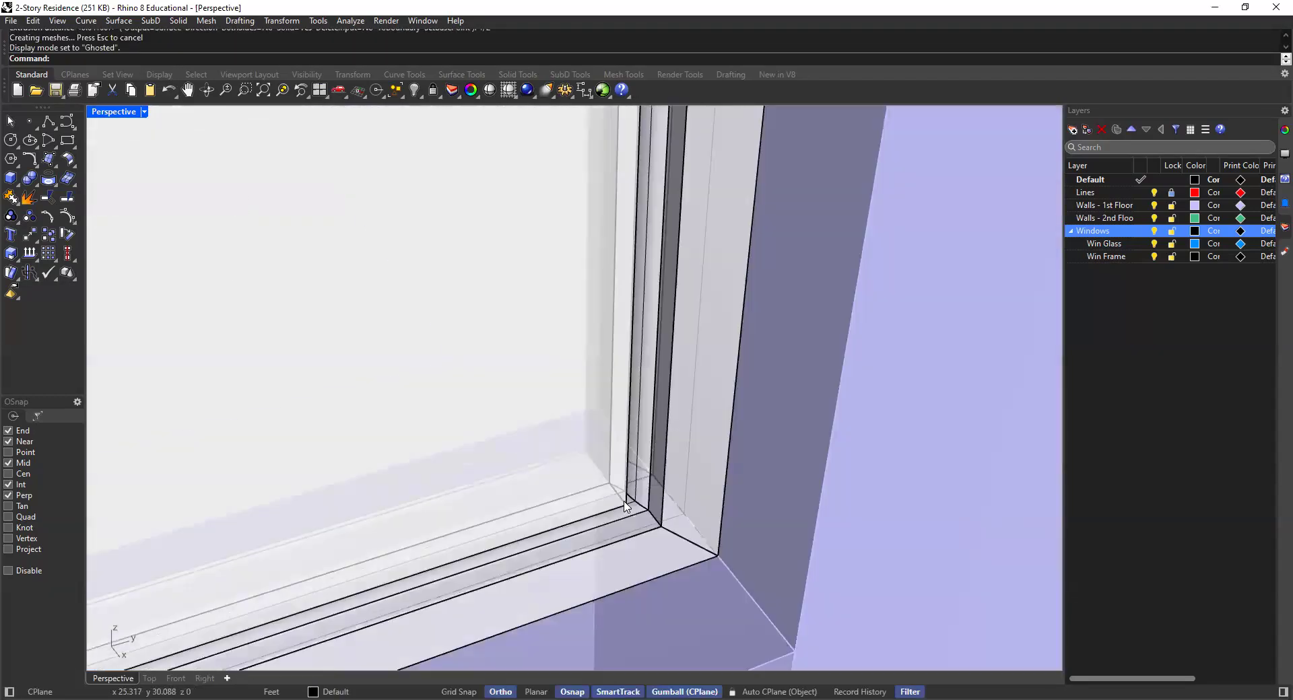
Move the glass pane from the midpoint of its lower corner's thickness edge to the midpoint of the frame's inner corner edge
left_click(577, 472)
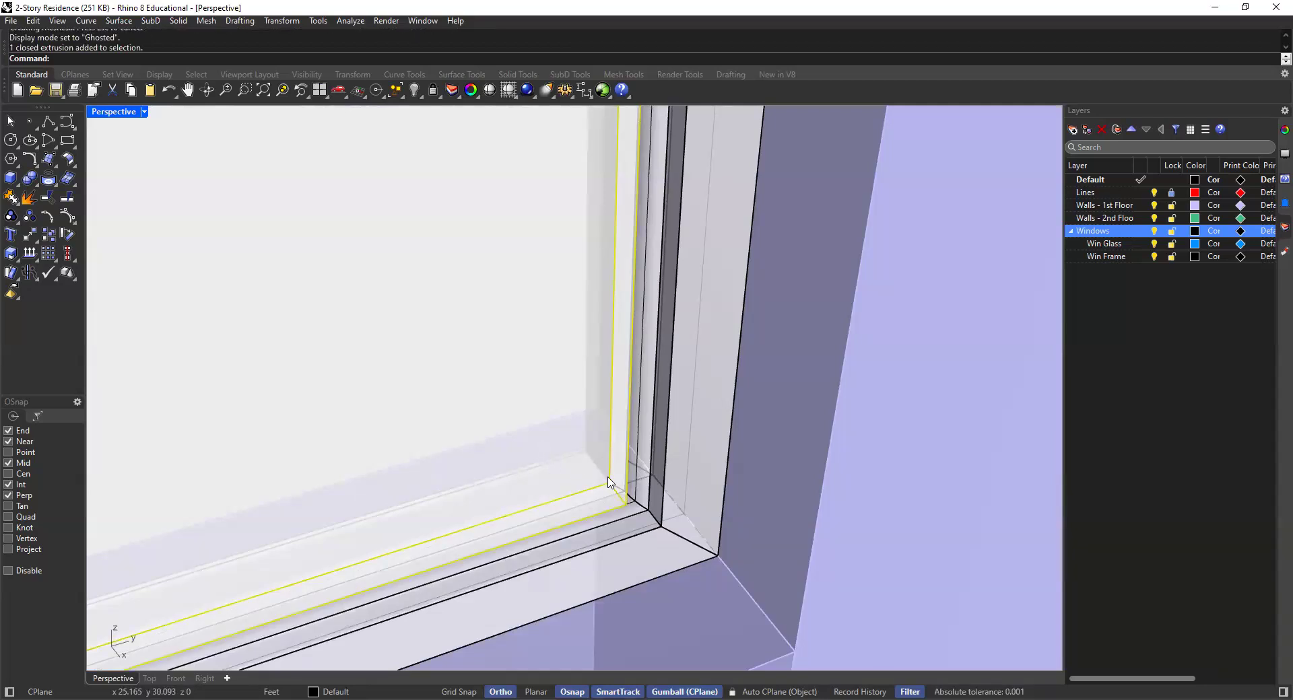
type("Mov")
key("Return")
right_click_drag(719, 522, 615, 448, "shift")
scroll(707, 421, "down", 5)
scroll(832, 307, "up", 3, "shift")
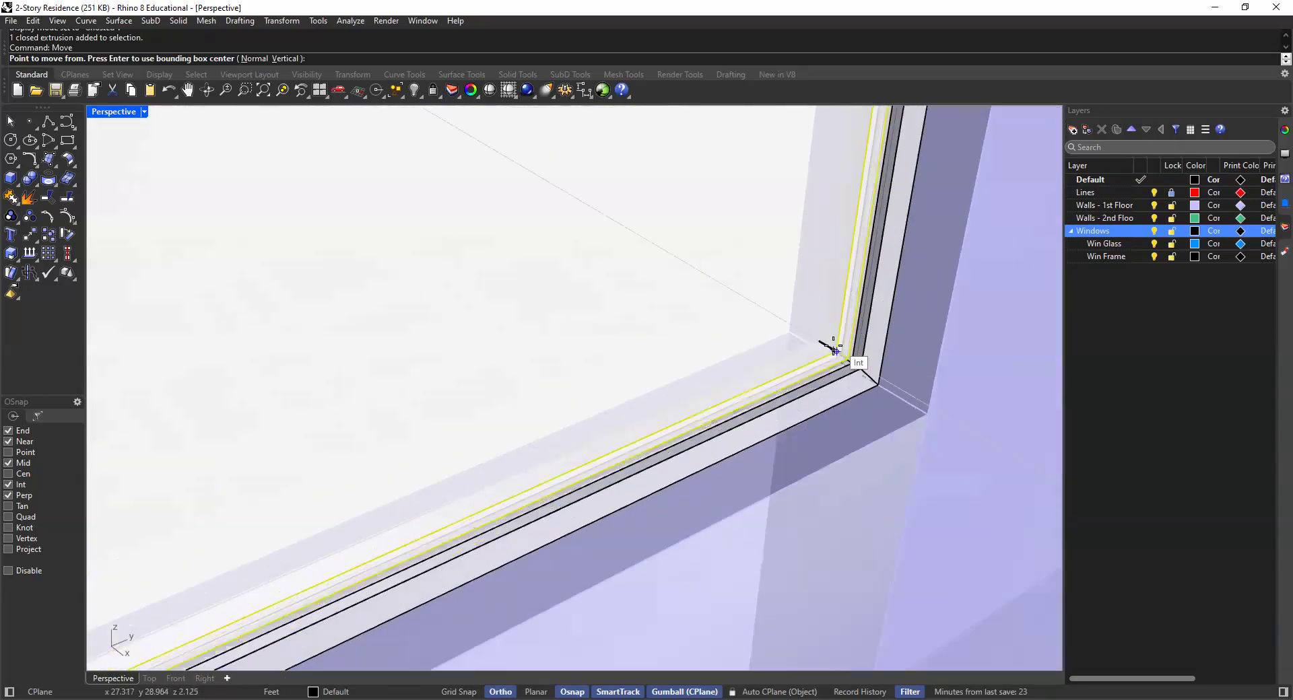
scroll(841, 359, "up", 10, "shift")
scroll(845, 377, "down", 6)
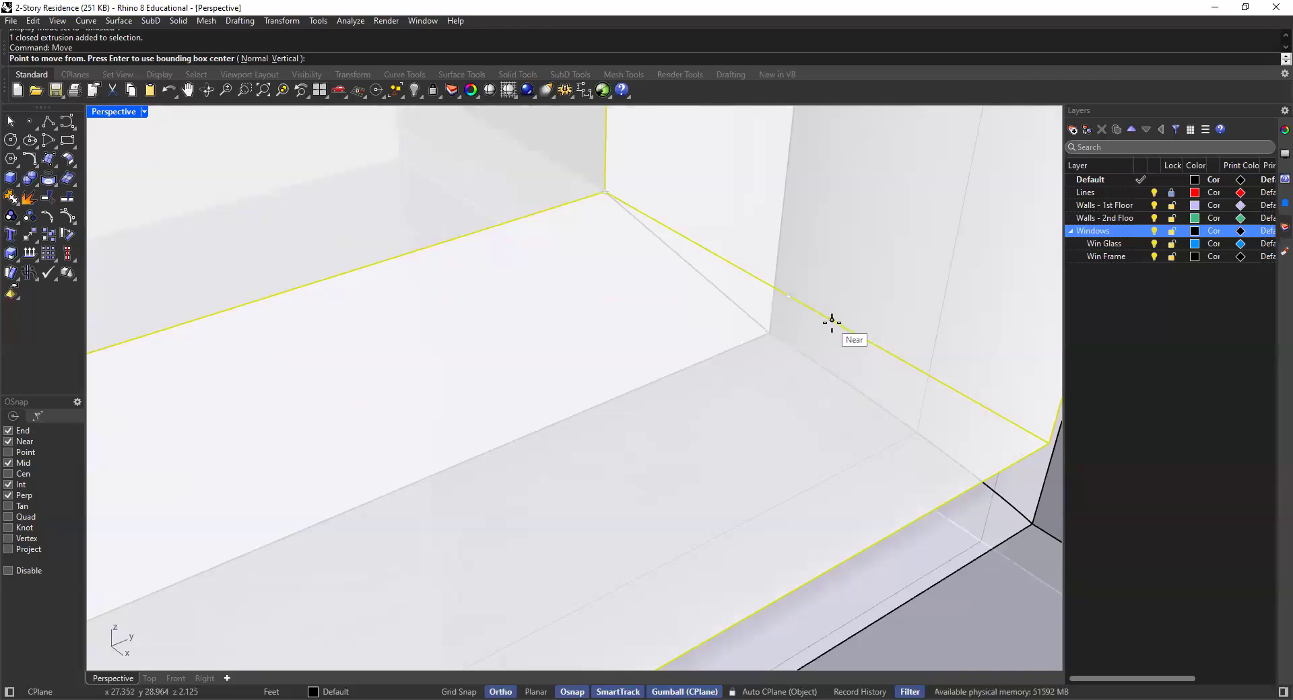
left_click(790, 296)
scroll(658, 253, "down", 5)
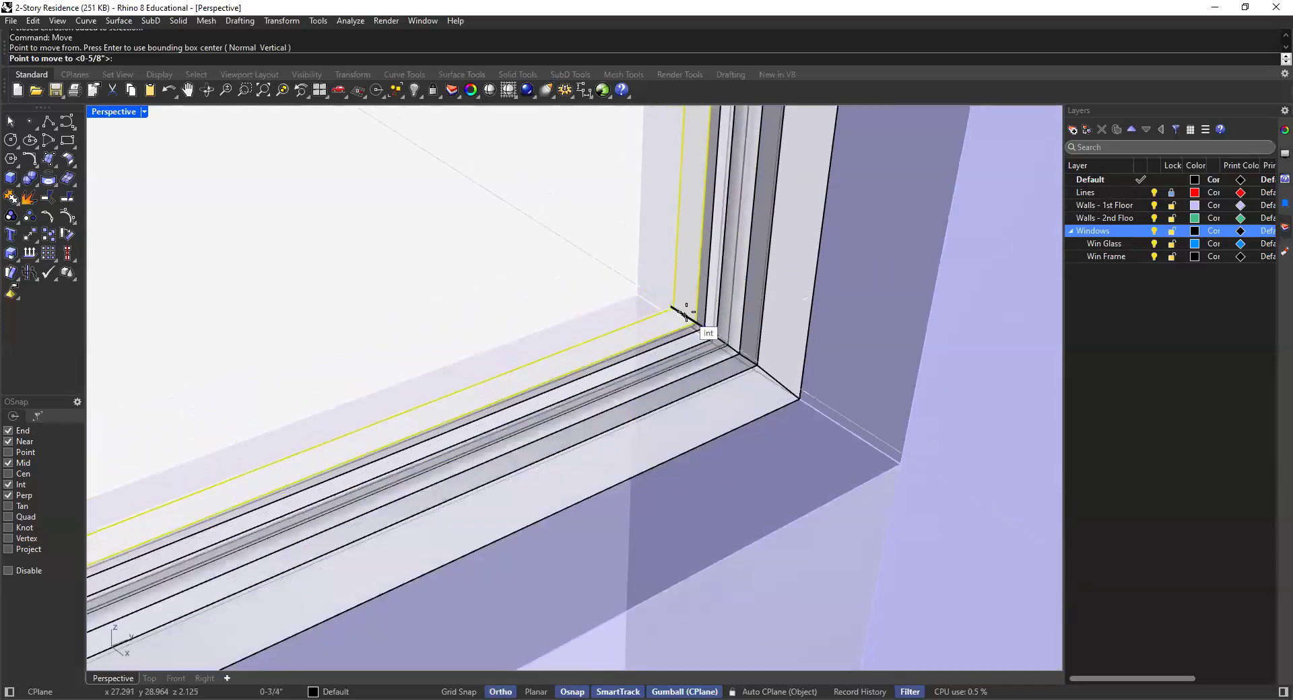
scroll(686, 314, "up", 10)
scroll(673, 350, "down", 5)
scroll(554, 307, "down", 6)
scroll(586, 333, "up", 8)
scroll(595, 344, "down", 7)
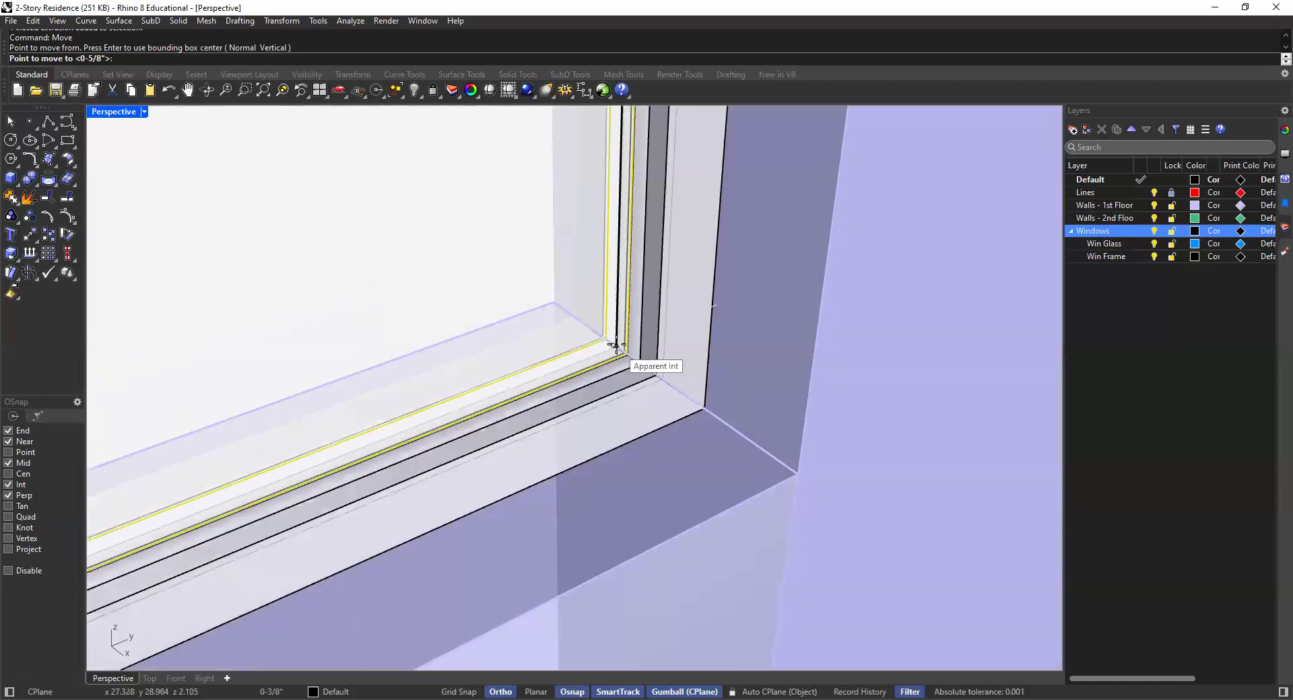
scroll(615, 347, "down", 10)
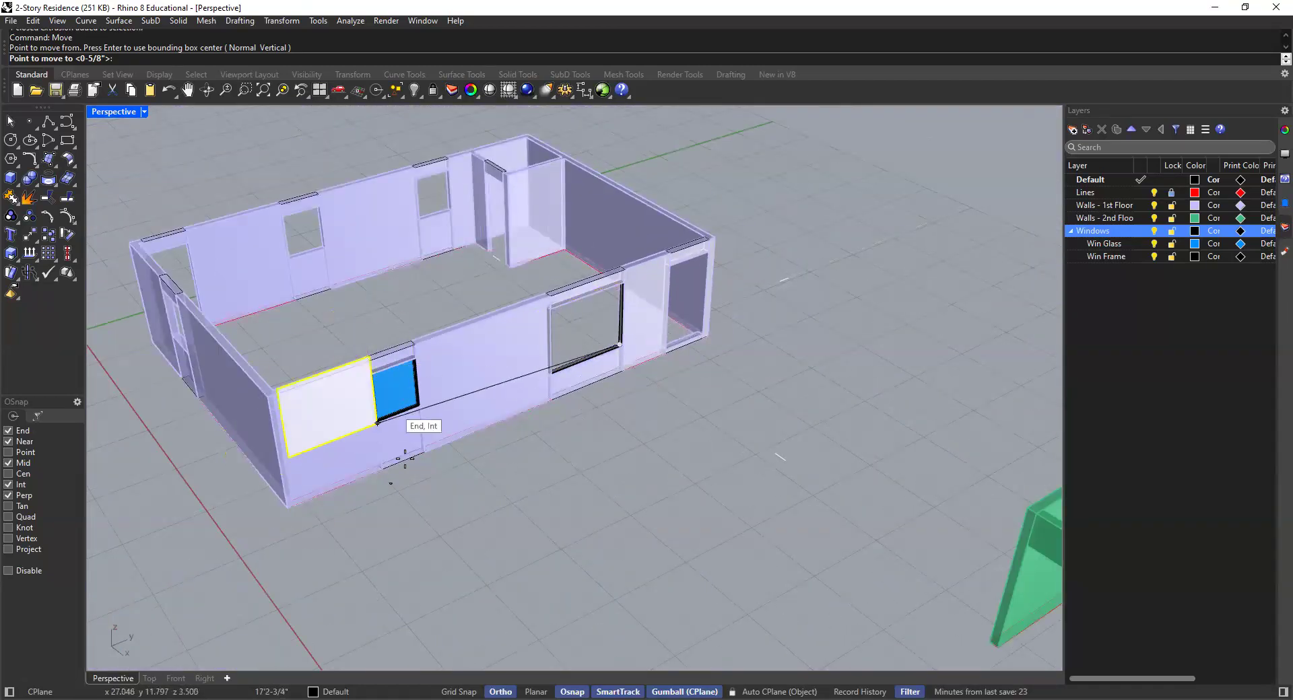
scroll(604, 369, "up", 7)
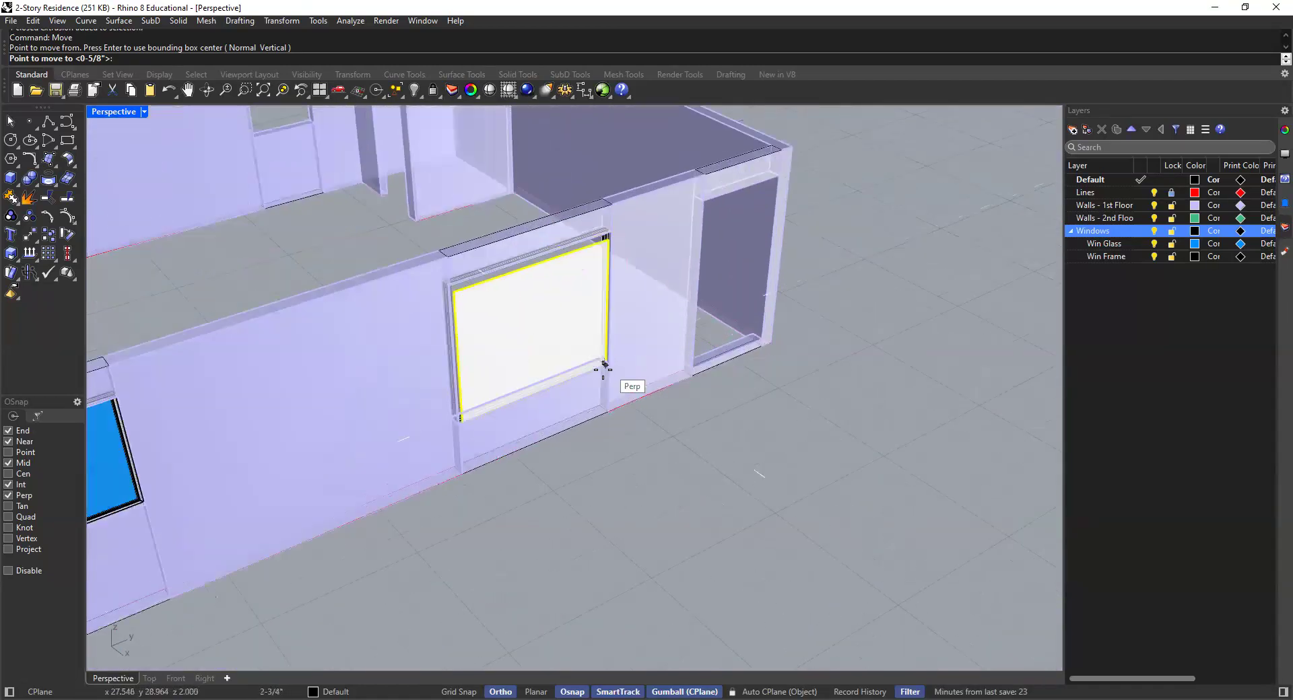
scroll(604, 369, "up", 8)
scroll(625, 353, "down", 3)
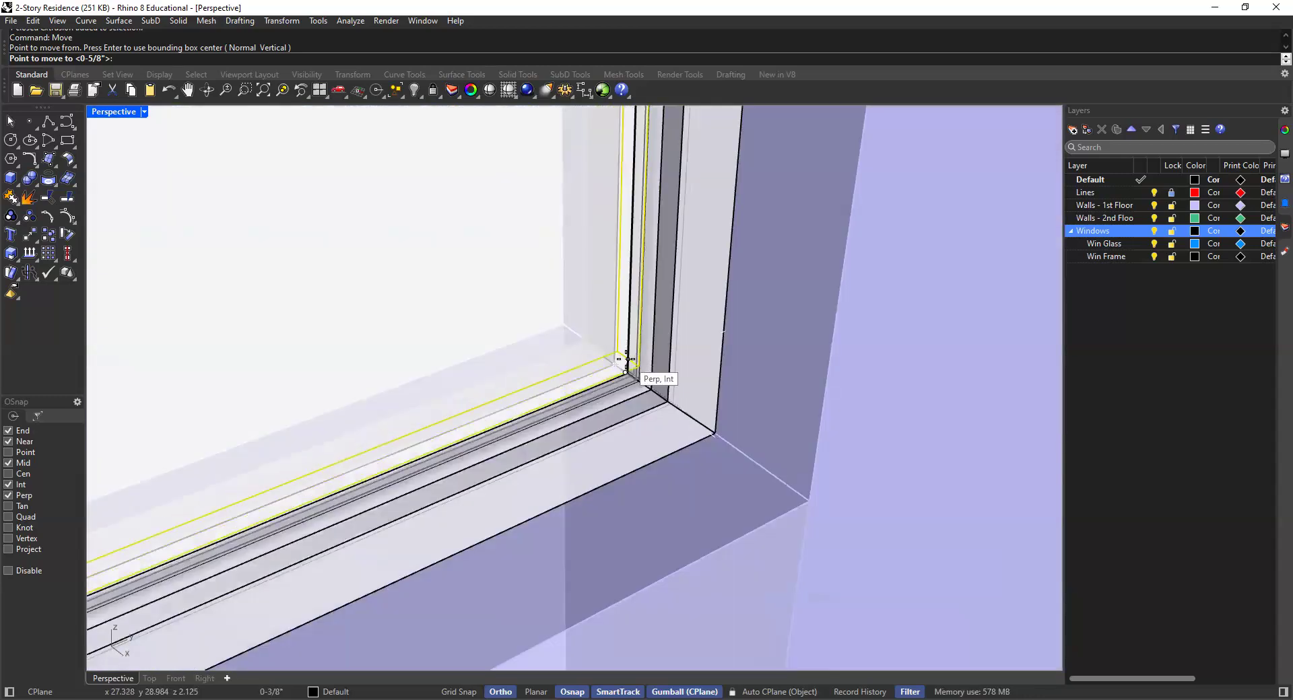
scroll(628, 359, "up", 8)
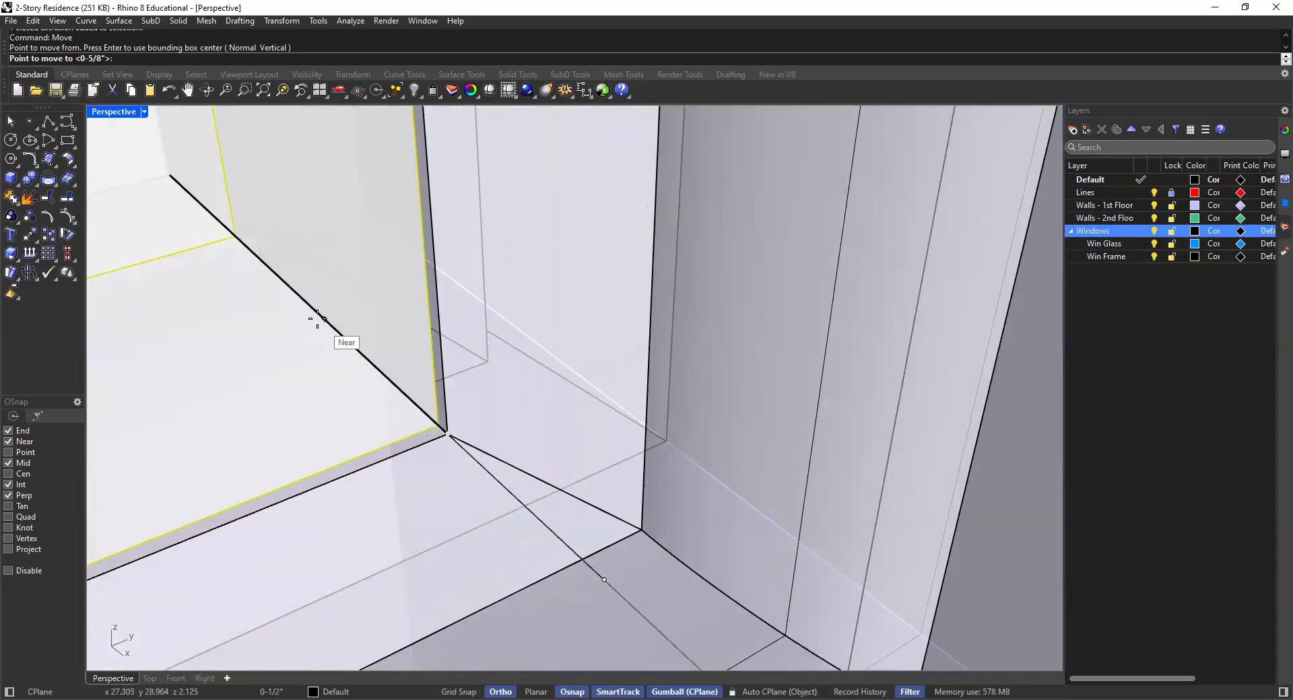
left_click(286, 283)
Return the Perspective viewport to Shaded display with the whole larger window in view
scroll(389, 348, "down", 3)
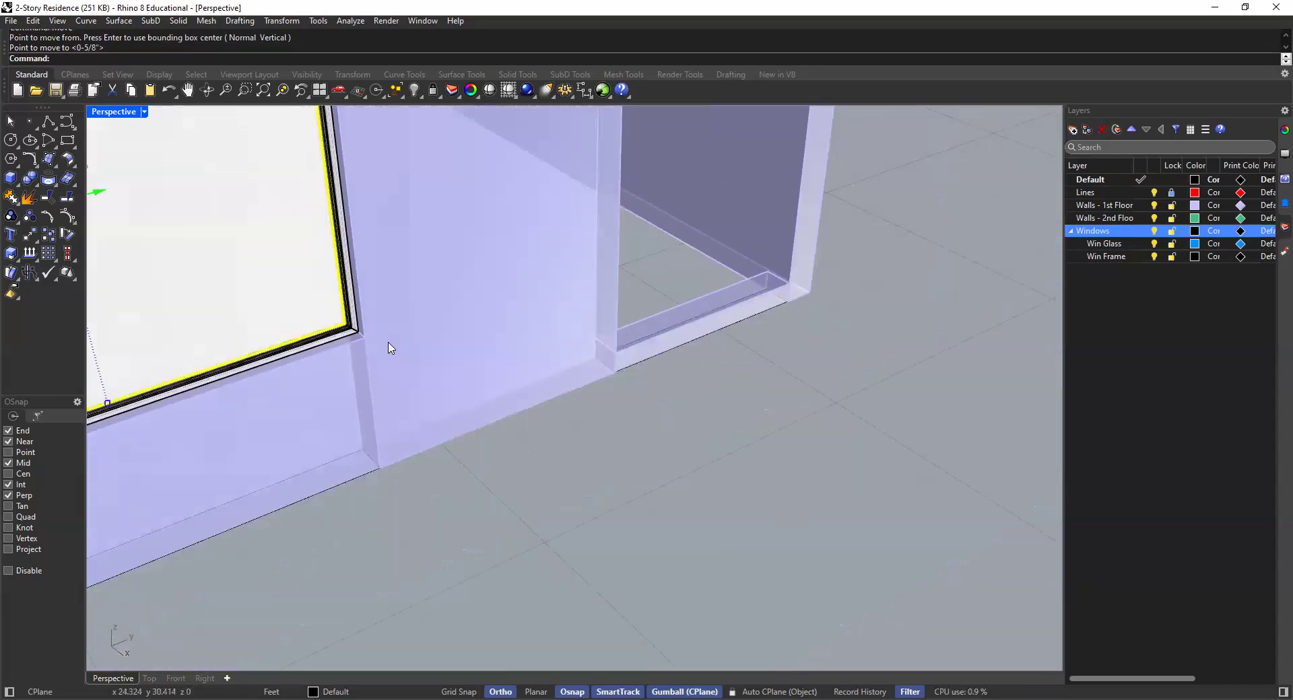
scroll(534, 402, "down", 5)
right_click_drag(592, 309, 404, 299)
scroll(372, 241, "up", 4)
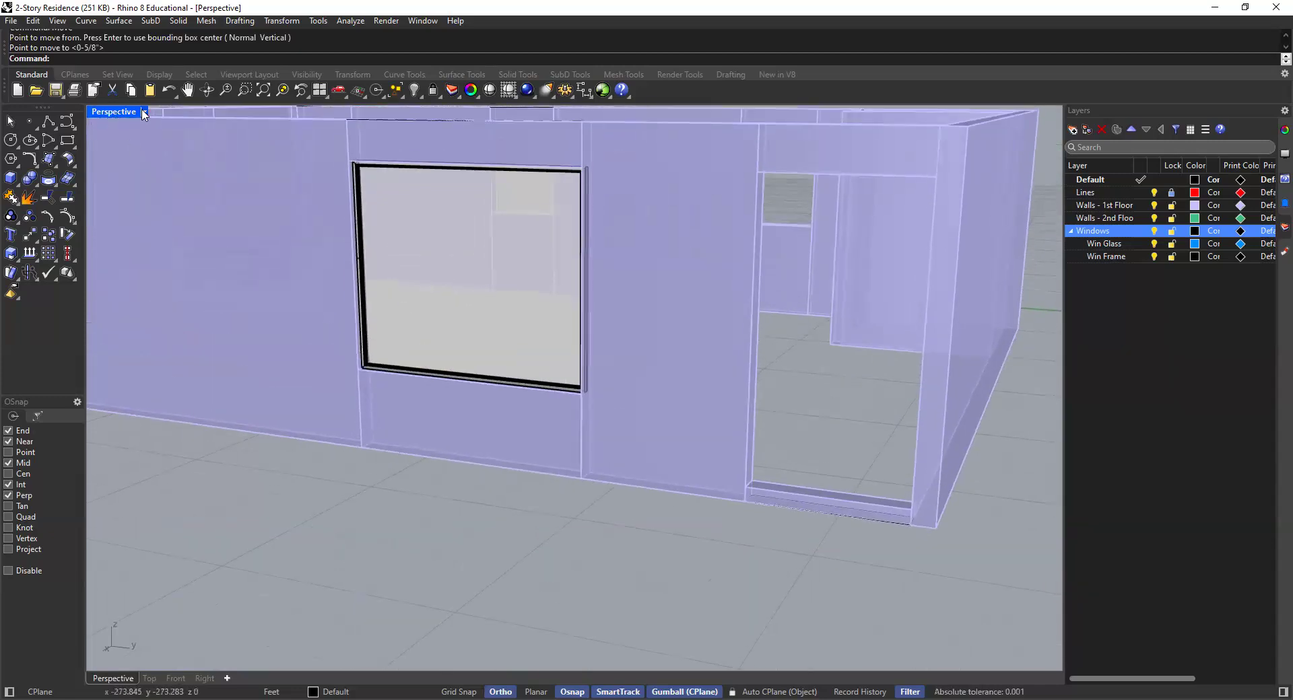
left_click(143, 112)
left_click(131, 177)
right_click_drag(385, 179, 391, 225, "shift")
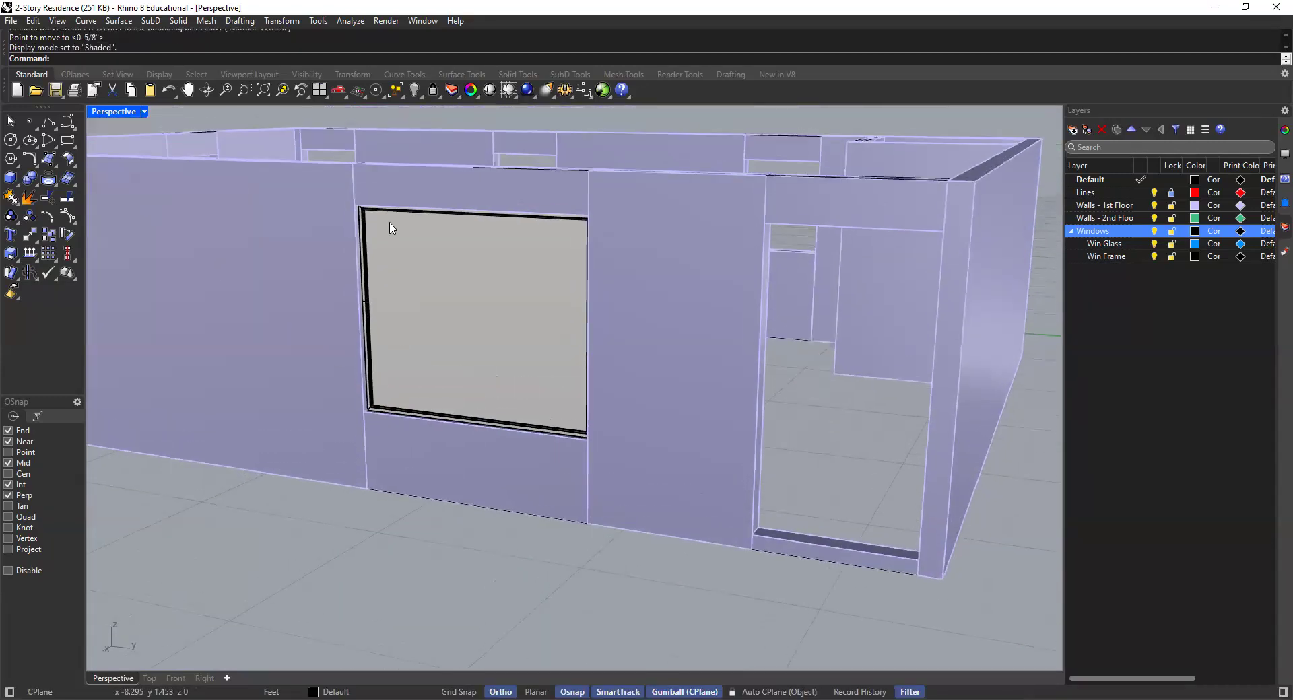
Move the larger window's glass pane to the Win Glass layer
scroll(391, 222, "up", 4)
scroll(390, 238, "up", 3)
scroll(384, 289, "down", 2)
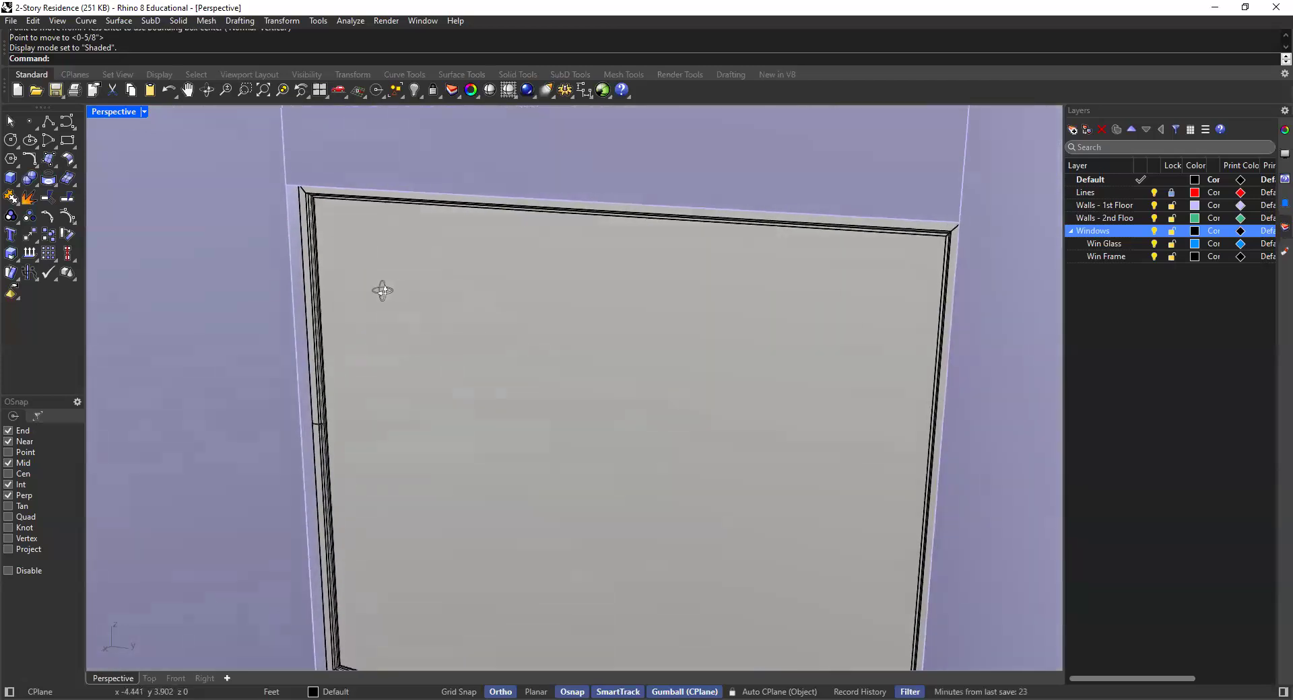
scroll(404, 297, "down", 3)
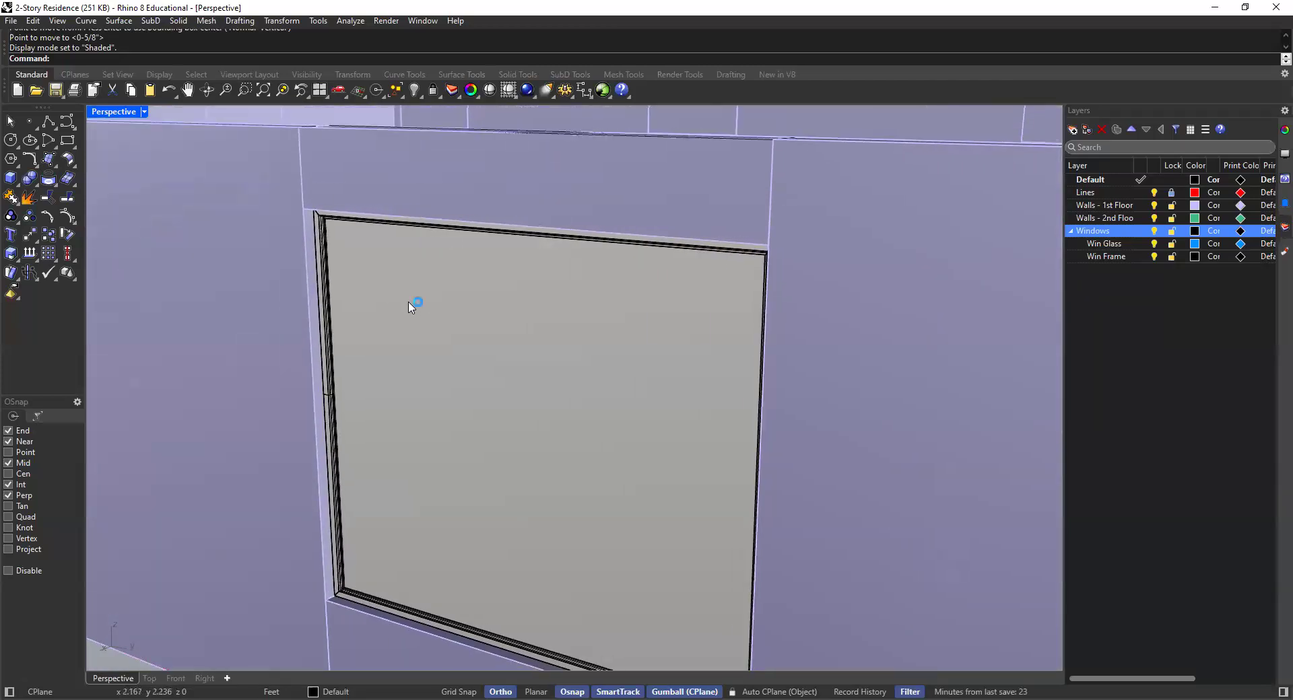
right_click_drag(409, 303, 431, 290, "shift")
left_click(417, 368)
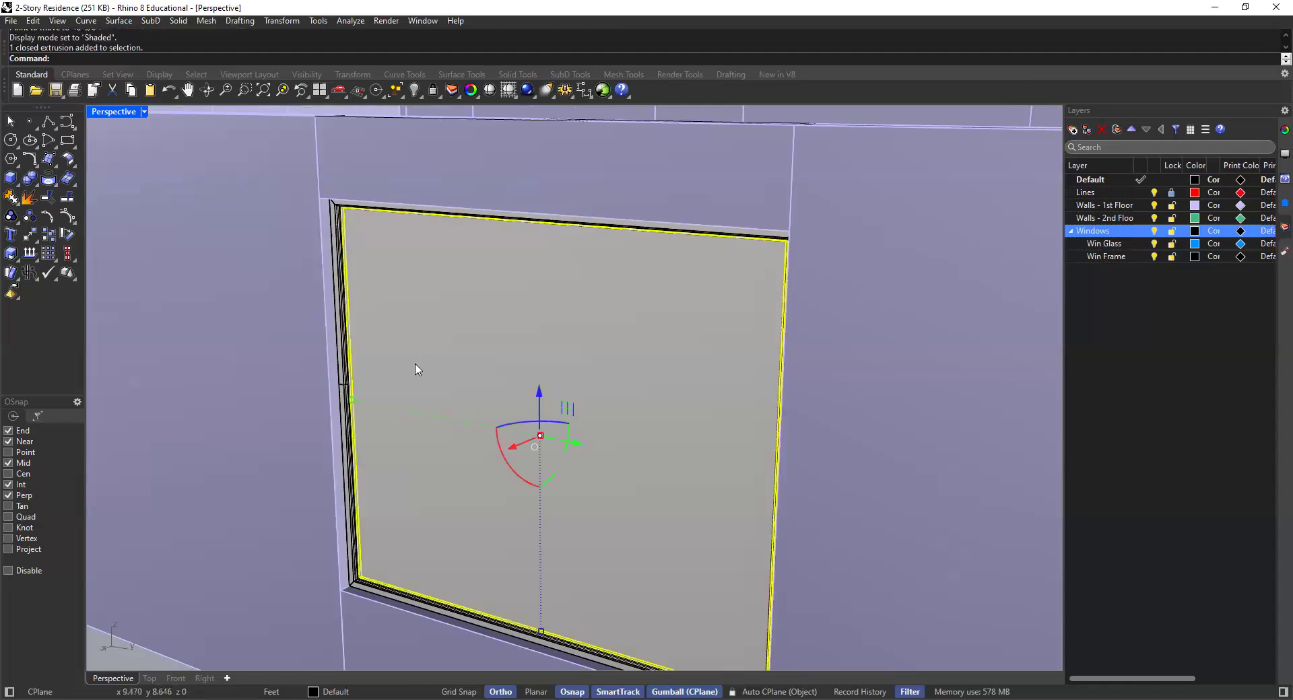
left_click(337, 259)
left_click(376, 300)
right_click_drag(472, 327, 478, 337, "shift")
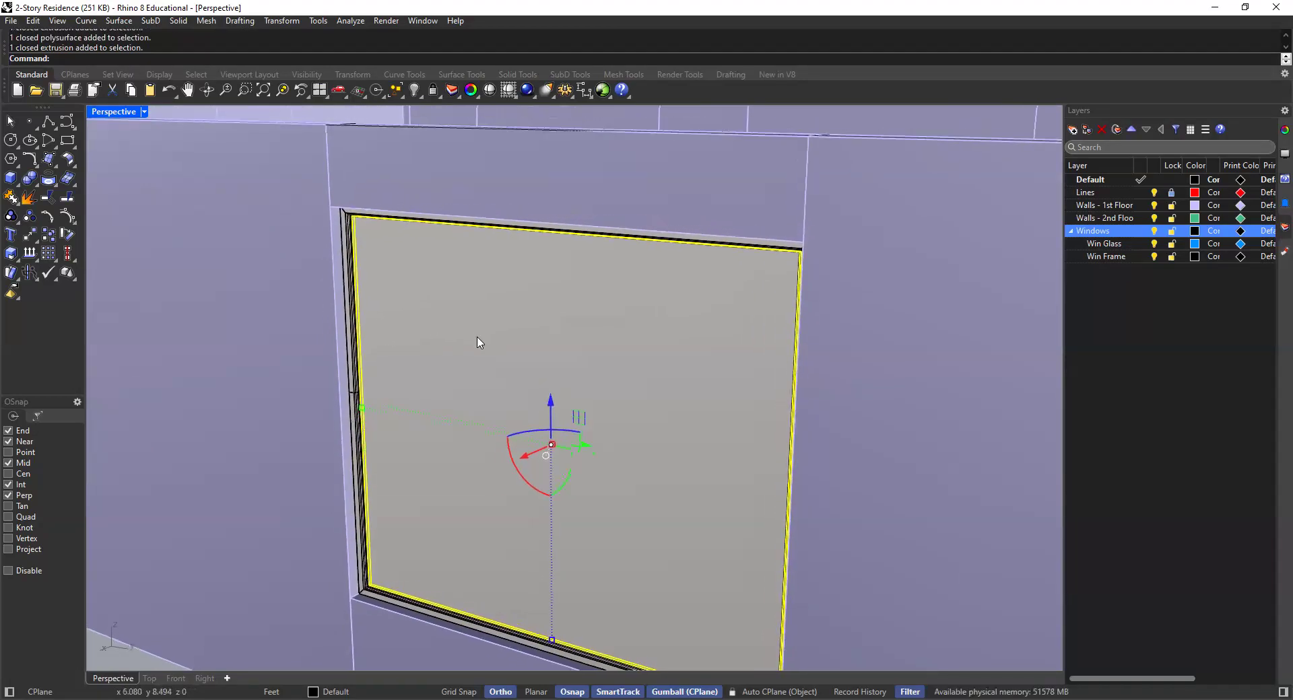
left_click(1147, 245)
right_click(1147, 245)
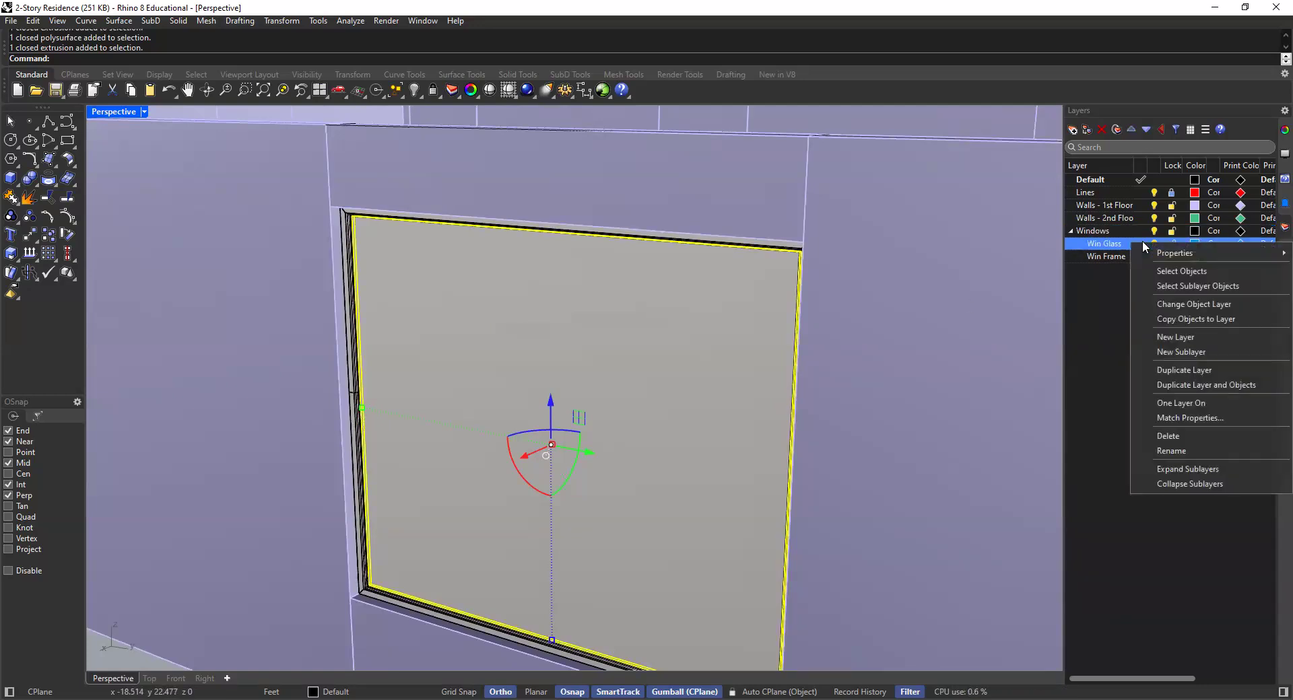
left_click(1193, 305)
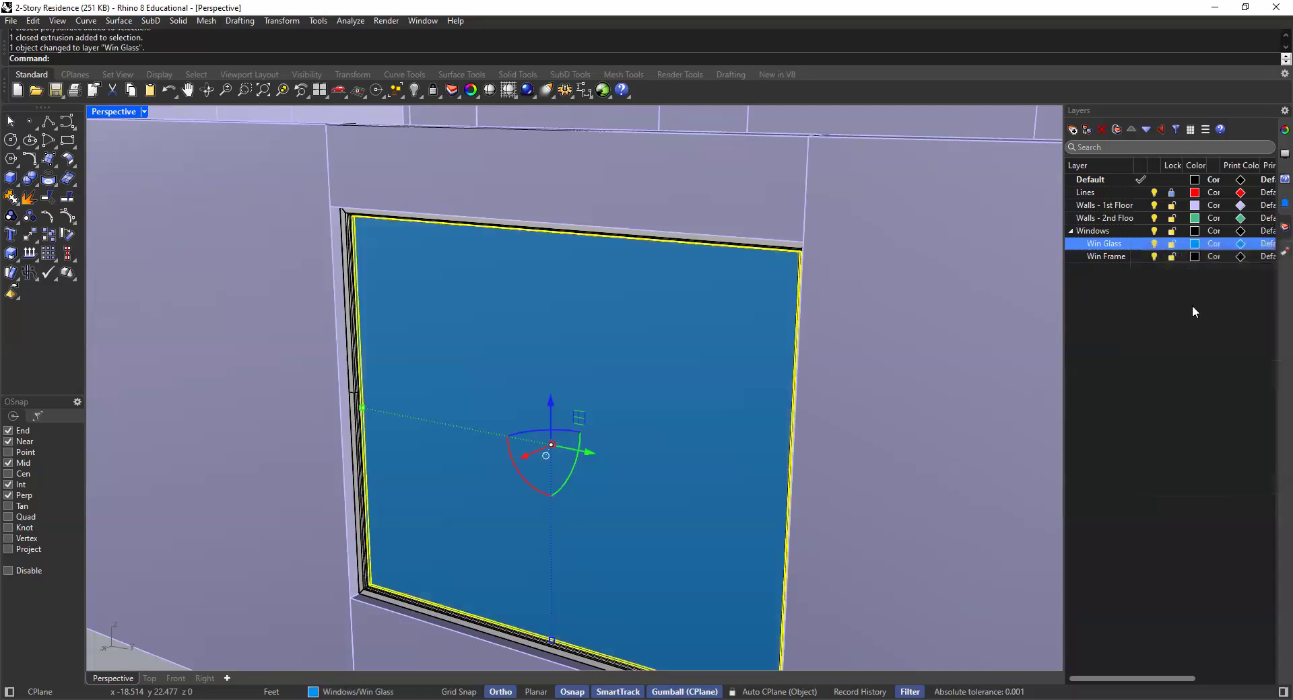
Move the larger window's frame to the Win Frame layer, keeping Default as the current layer
left_click(349, 255)
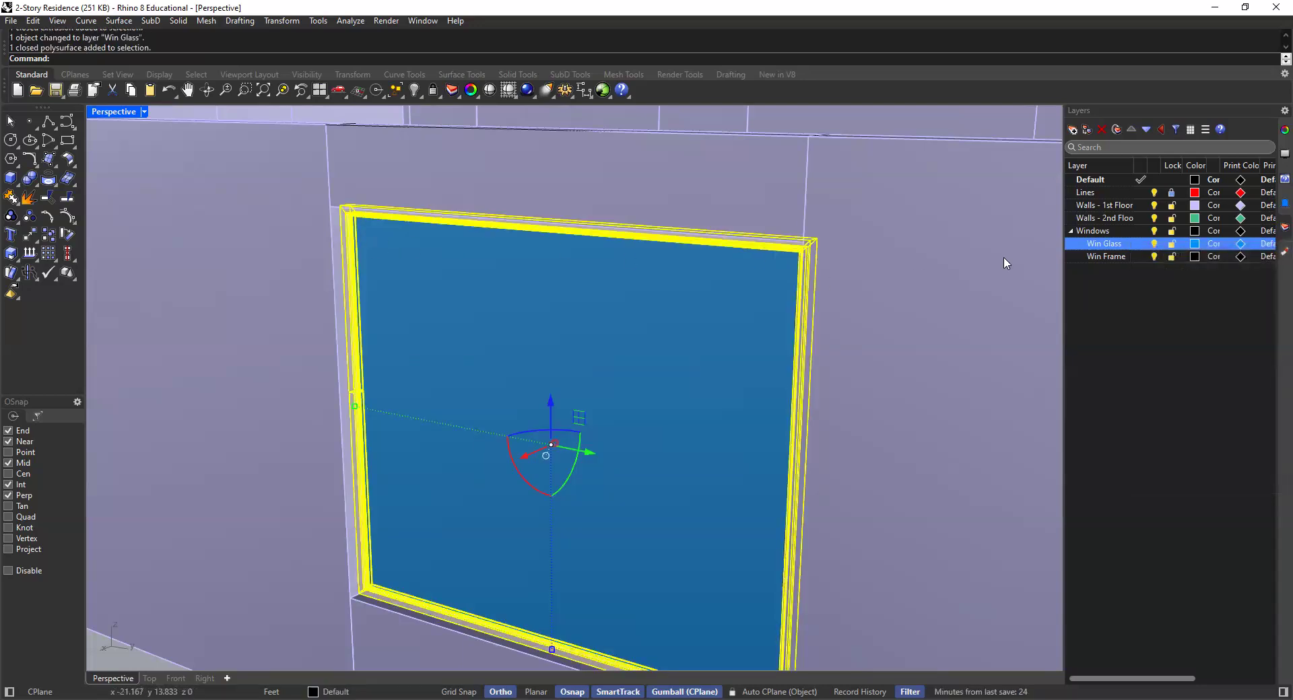
left_click(1138, 257)
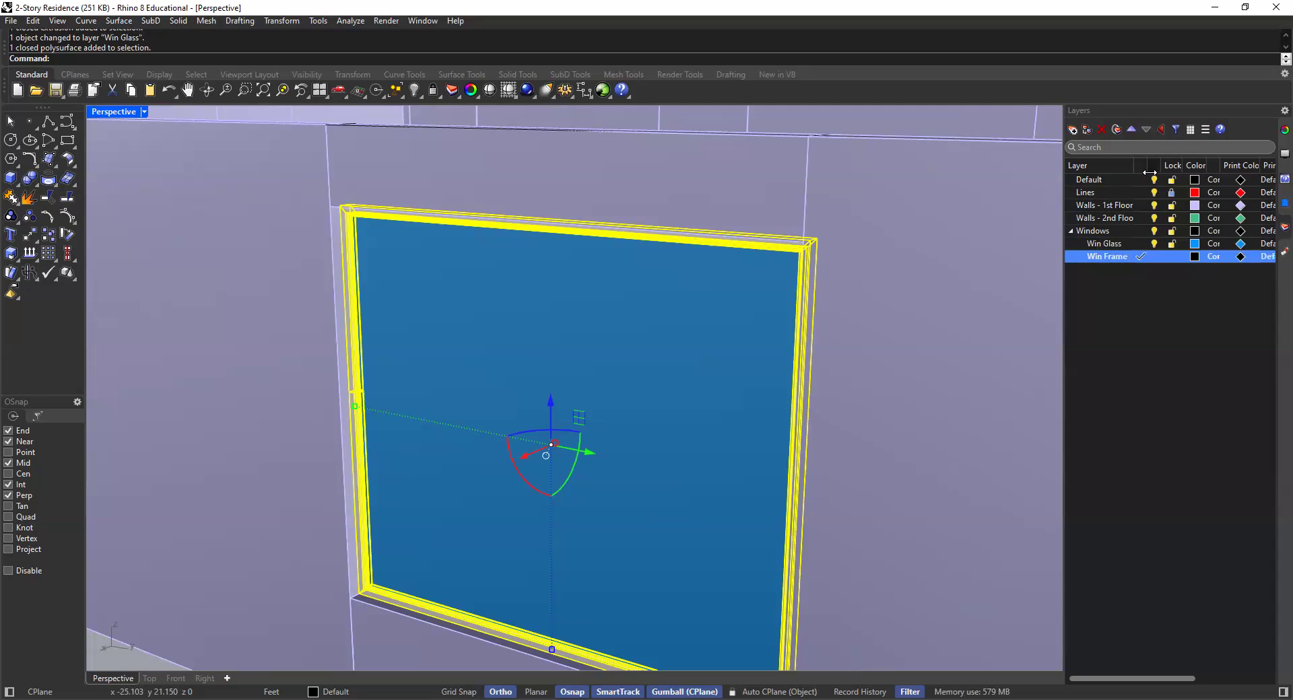
left_click(1142, 180)
right_click(1115, 259)
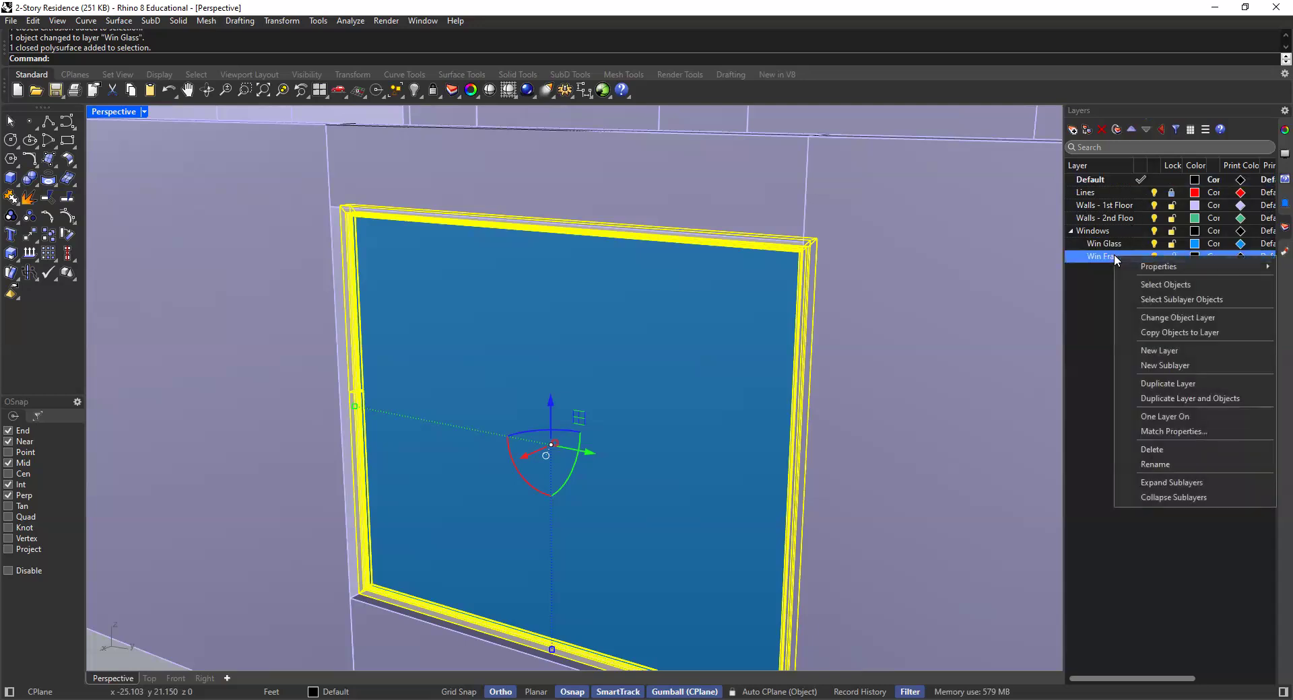
left_click(1156, 317)
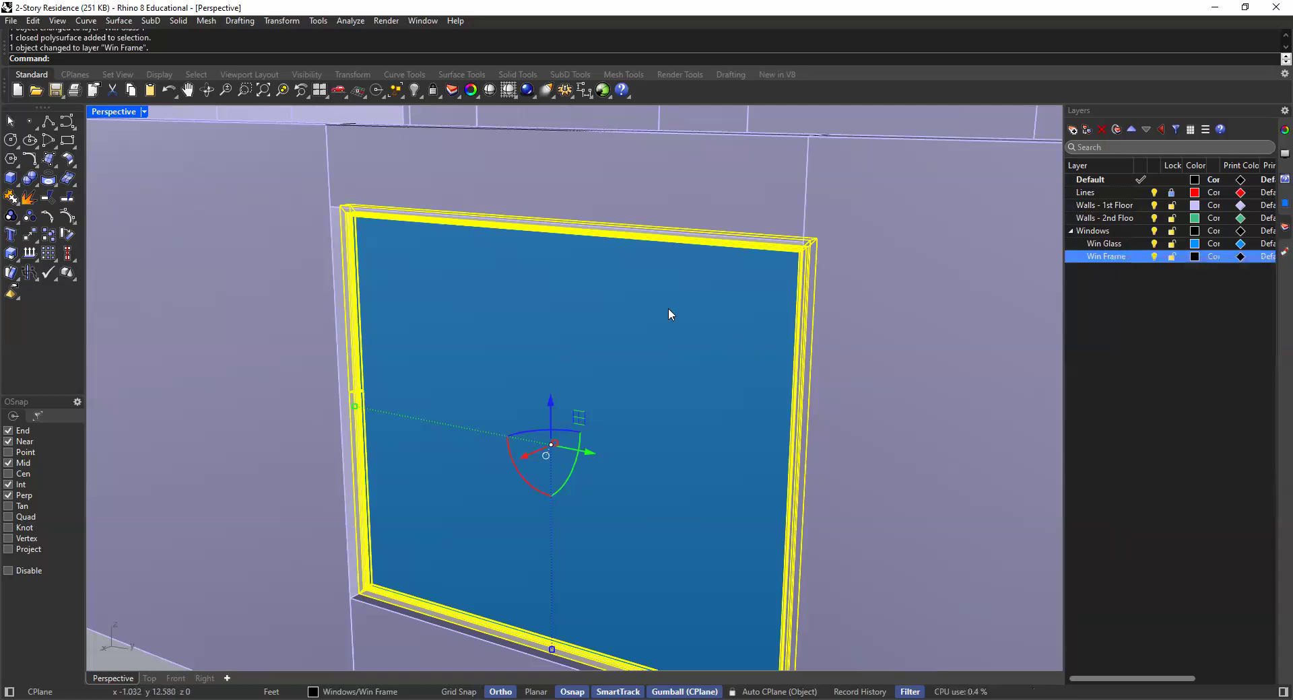
Group the larger window's frame and glass pane, and check that they select as one object
scroll(592, 280, "down", 2)
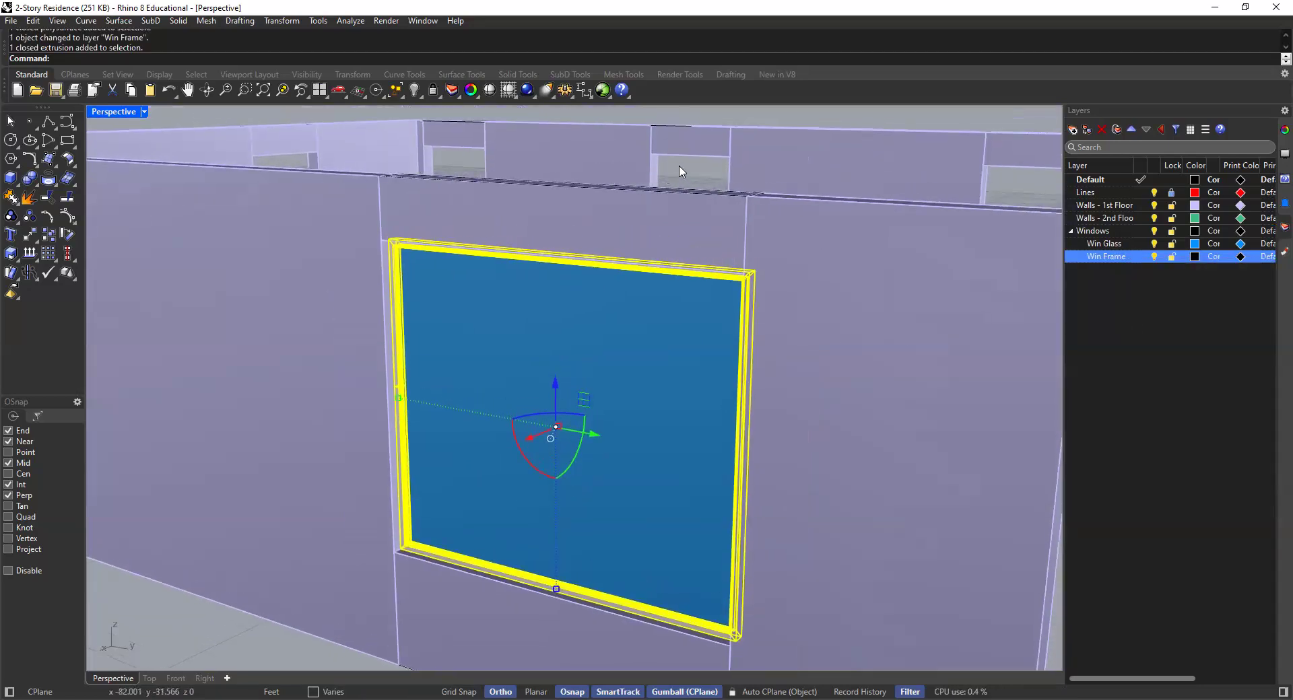
key("Escape")
scroll(526, 283, "up", 3)
left_click(450, 274)
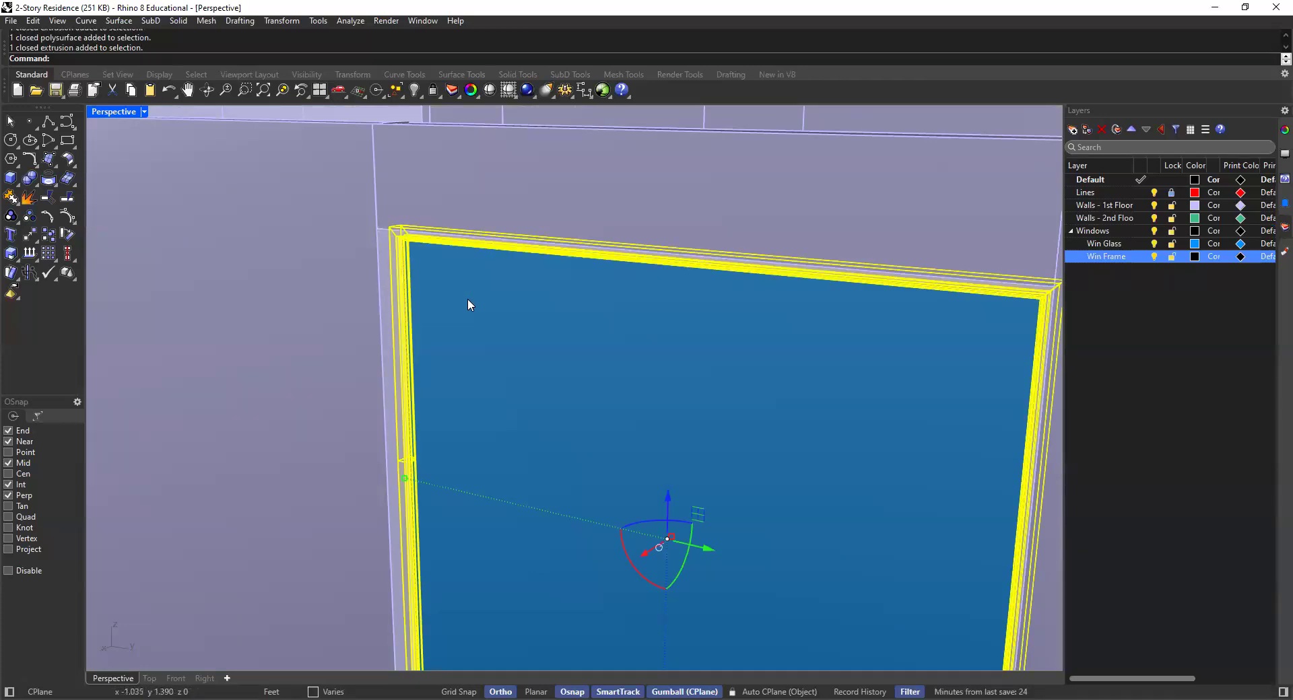
scroll(468, 298, "down", 6)
key("Return")
left_click(567, 328)
left_click(655, 156)
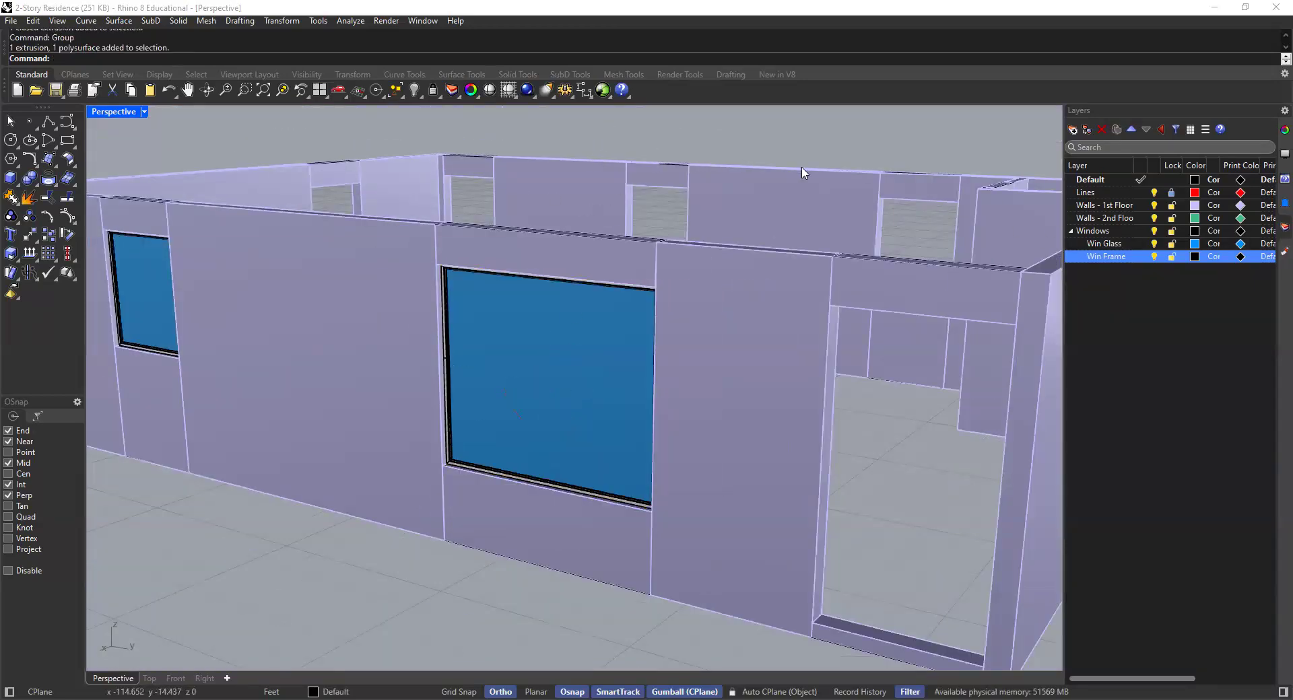
Toggle the visibility of the Win Glass, Win Frame and parent Windows layers to check how they control the windows
scroll(758, 253, "up", 2)
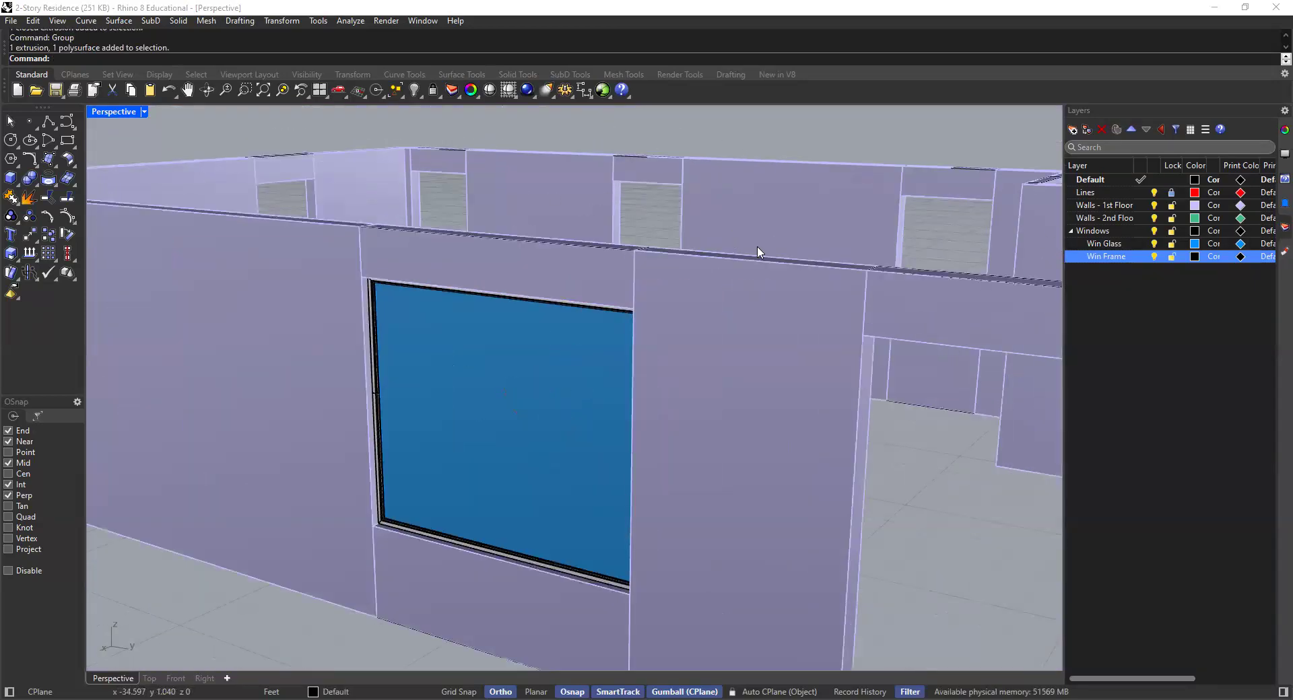
left_click(1153, 243)
left_click(1153, 245)
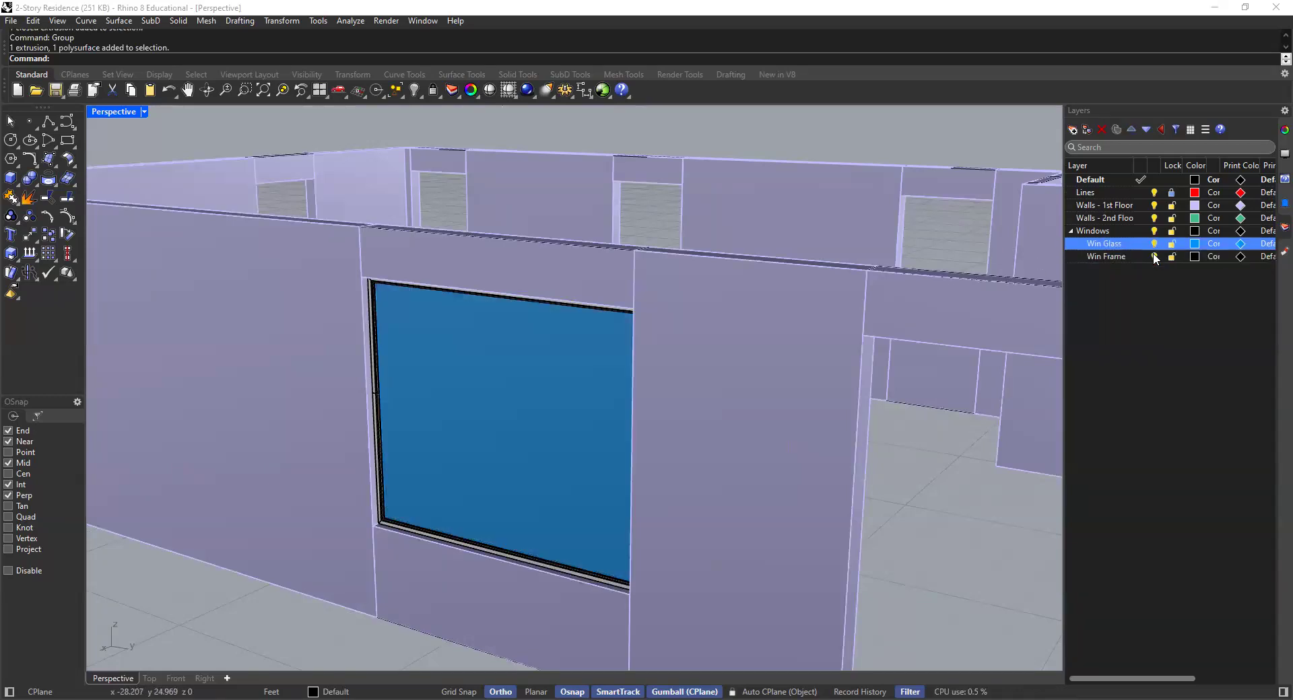
left_click(1154, 257)
left_click(1154, 256)
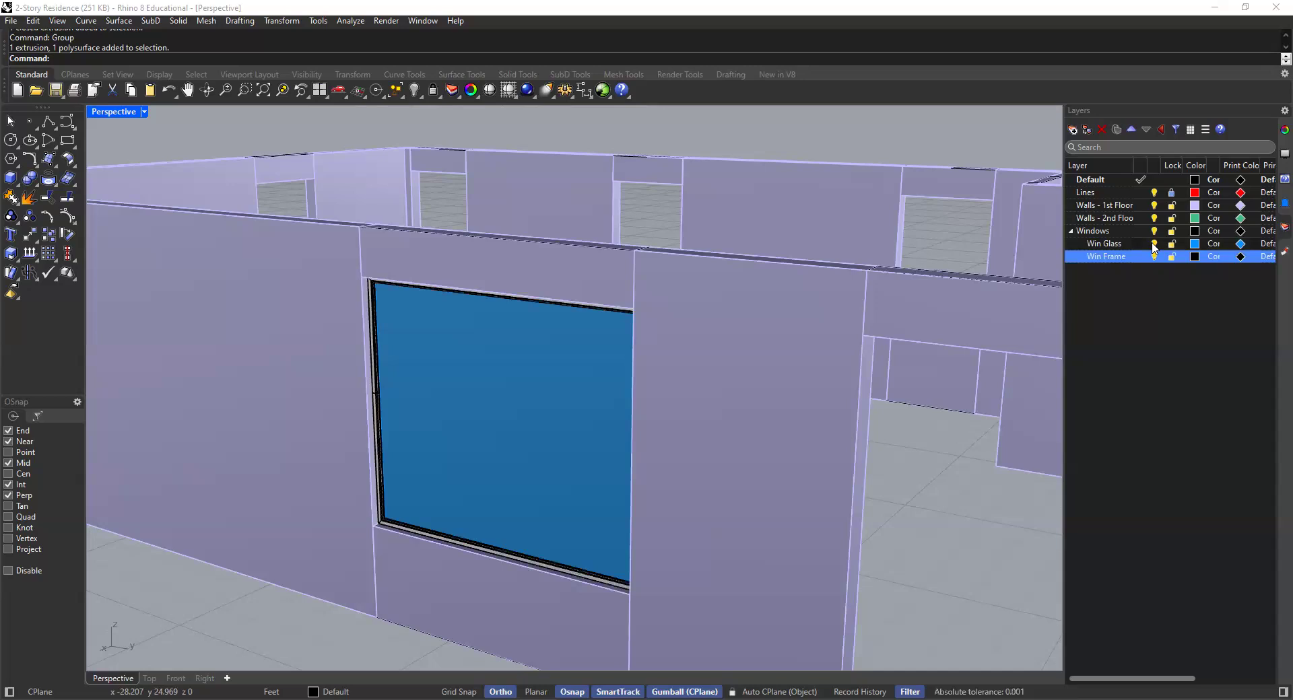
left_click(1154, 232)
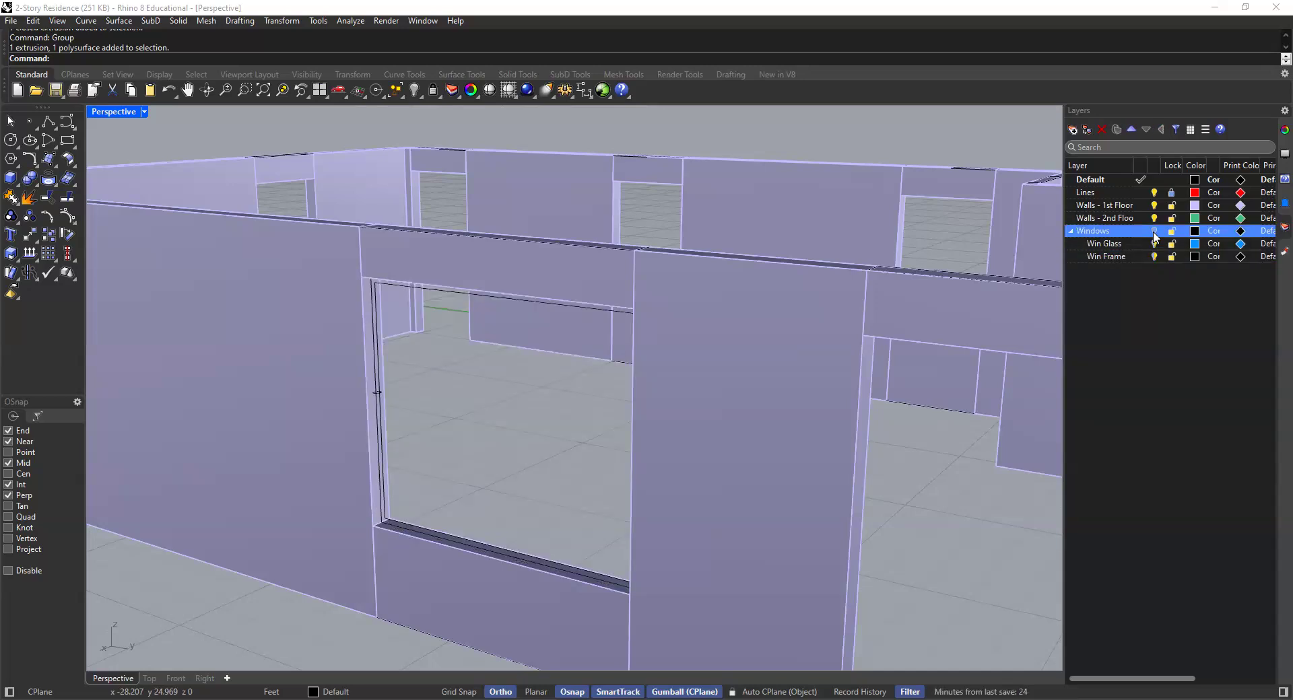
left_click(1154, 231)
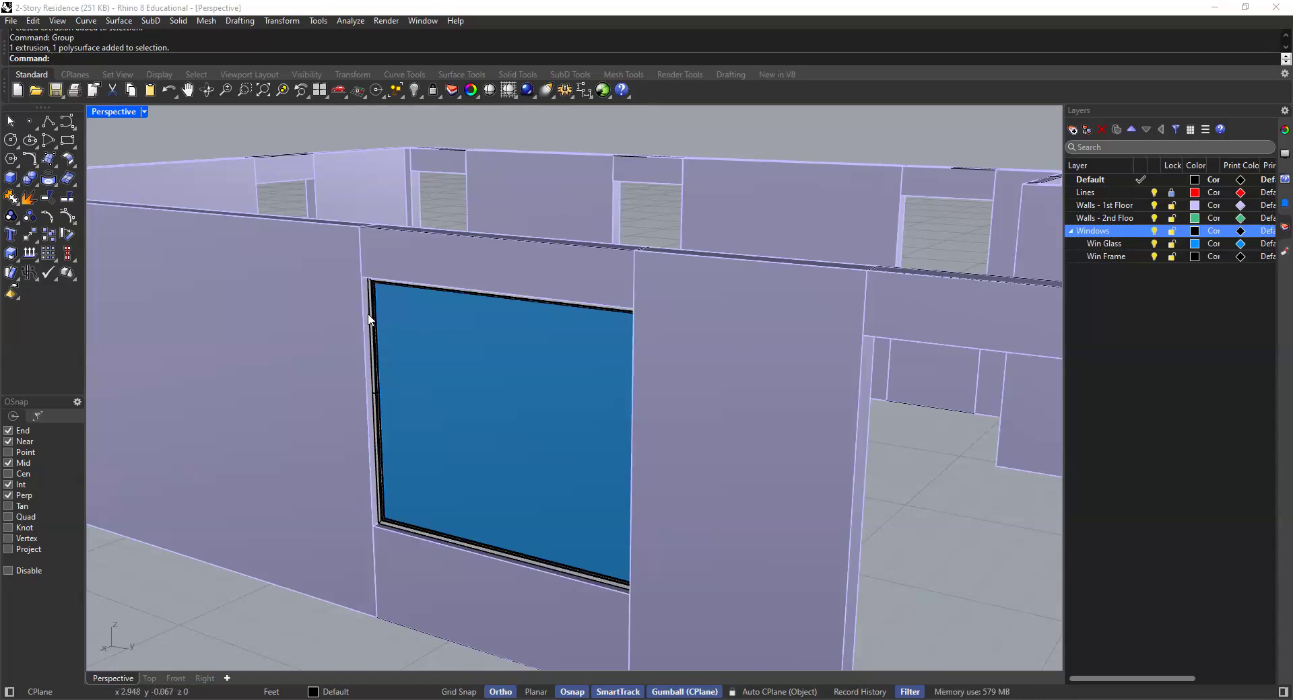
Examine the two grouped windows by selecting them, and look over the first-floor walls for the remaining empty openings
scroll(369, 320, "up", 2)
scroll(374, 378, "down", 3)
scroll(376, 361, "up", 3)
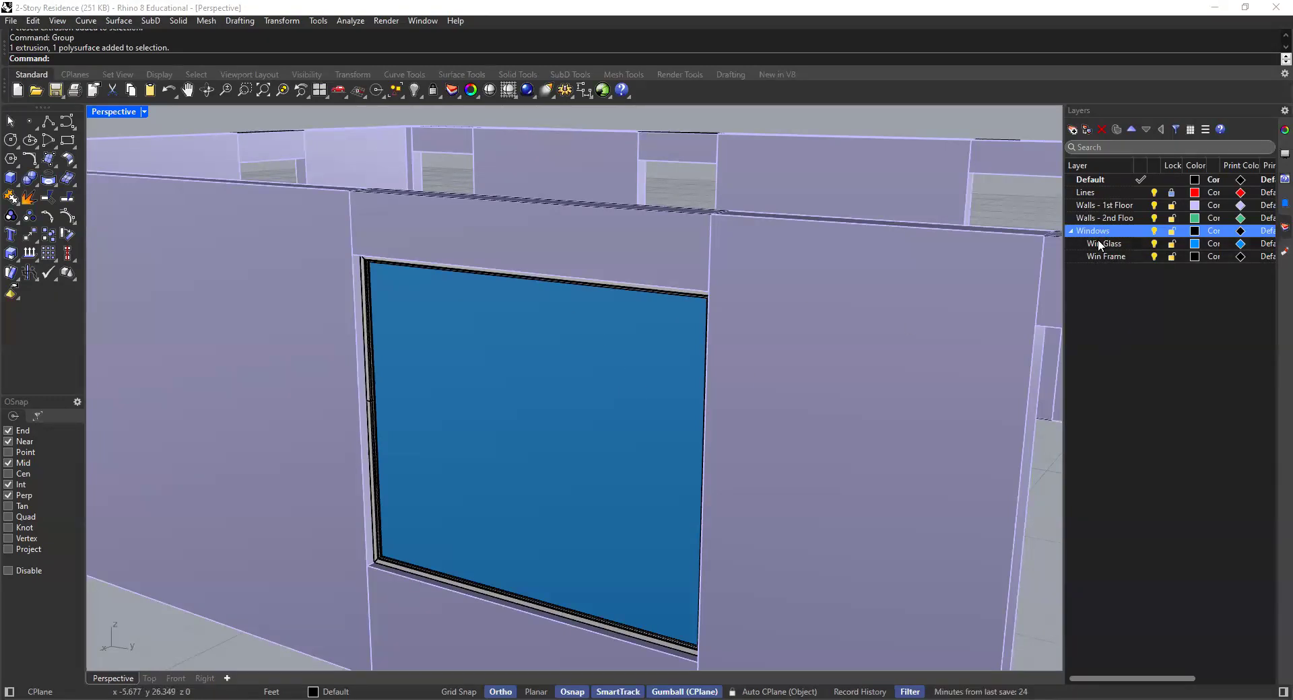
scroll(749, 320, "down", 8)
right_click_drag(636, 339, 825, 381, "shift")
scroll(396, 346, "up", 4)
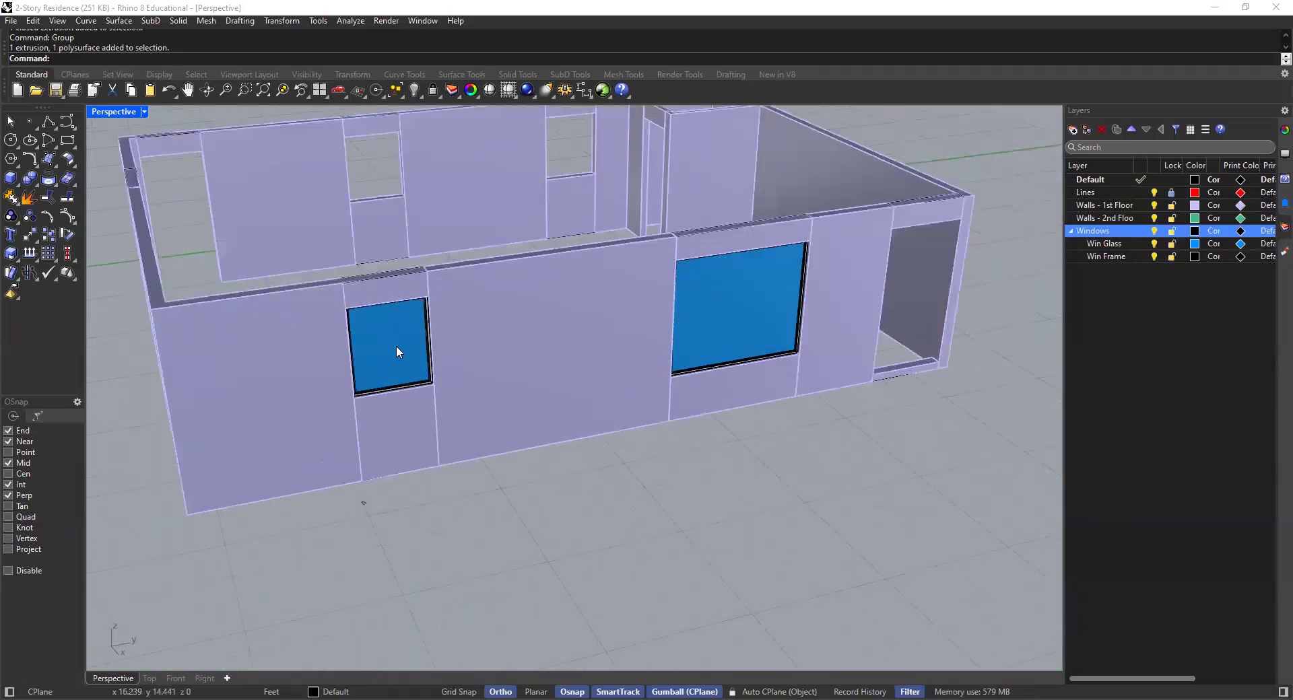
left_click(422, 373)
left_click(747, 336)
left_click(786, 497)
right_click_drag(479, 392, 555, 415)
scroll(585, 410, "up", 4)
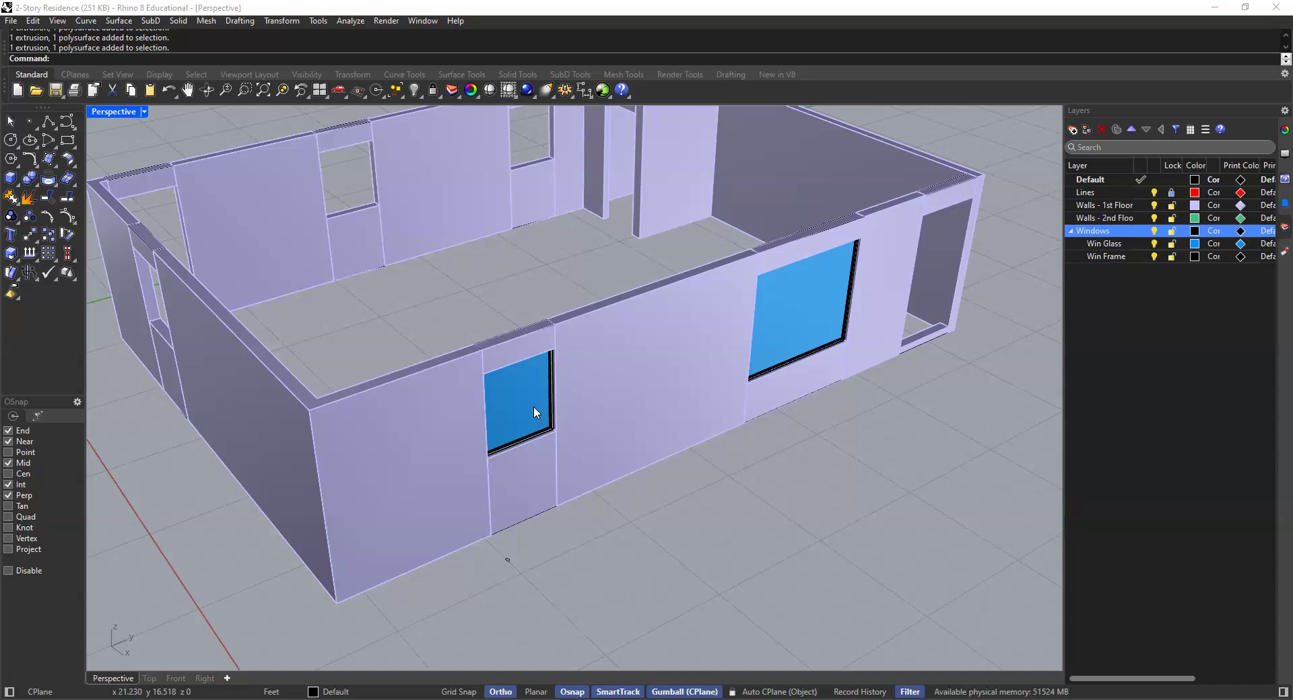
left_click(534, 412)
left_click(462, 293)
right_click_drag(462, 322, 515, 360, "shift")
scroll(505, 319, "down", 3)
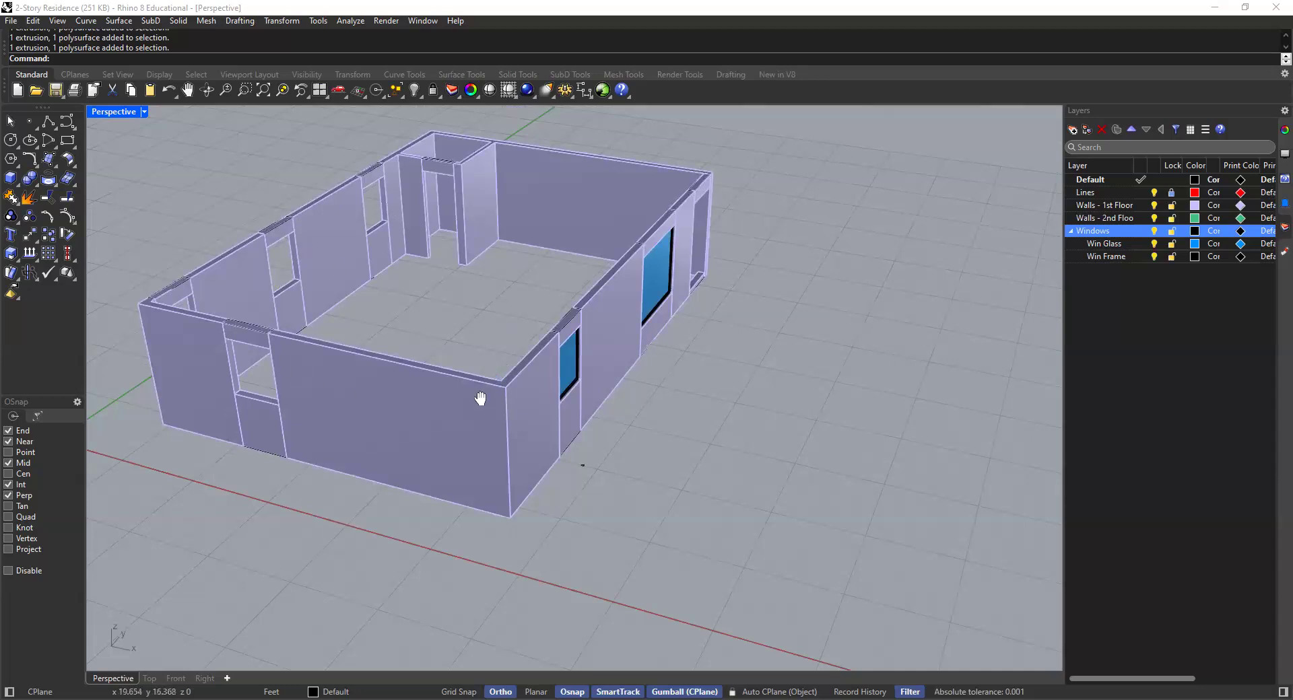
scroll(470, 357, "down", 6)
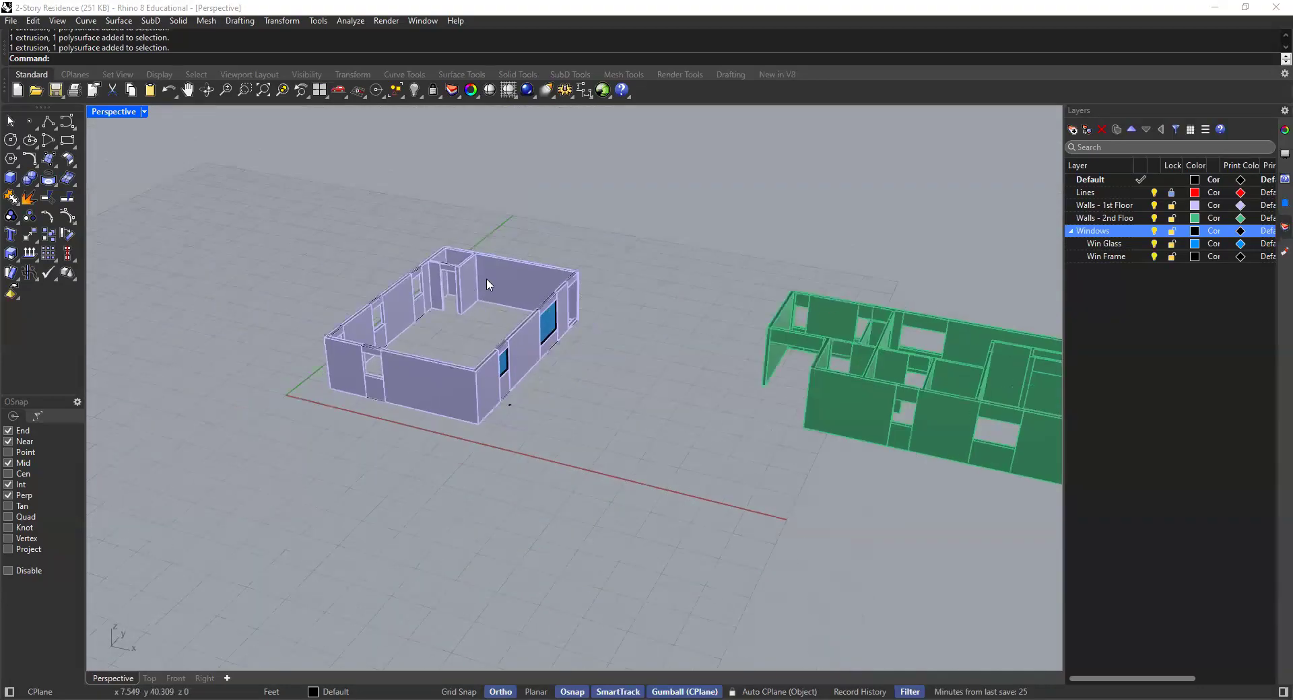
scroll(464, 357, "up", 6)
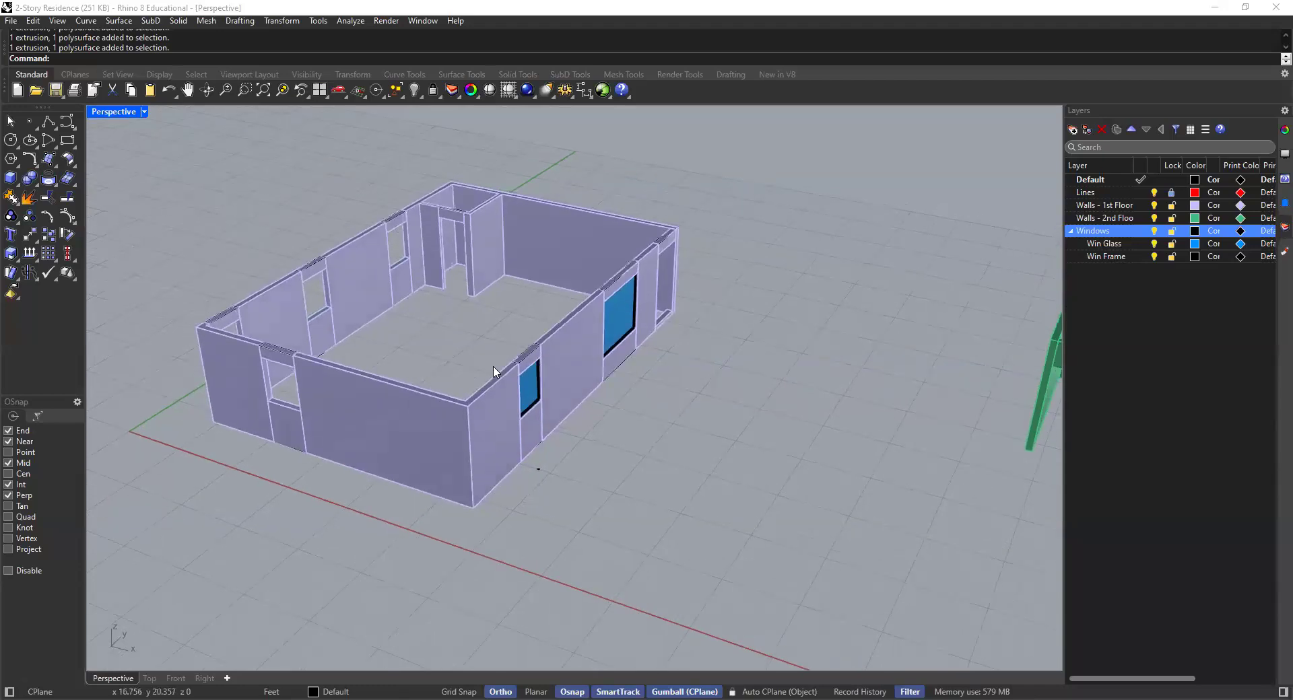
Copy the smaller window from its opening's lower outer corner to the matching corner of the far opening in the opposite long wall
scroll(495, 372, "up", 5)
left_click(536, 389)
scroll(537, 410, "up", 2)
type("copy")
key("Return")
scroll(542, 421, "up", 5)
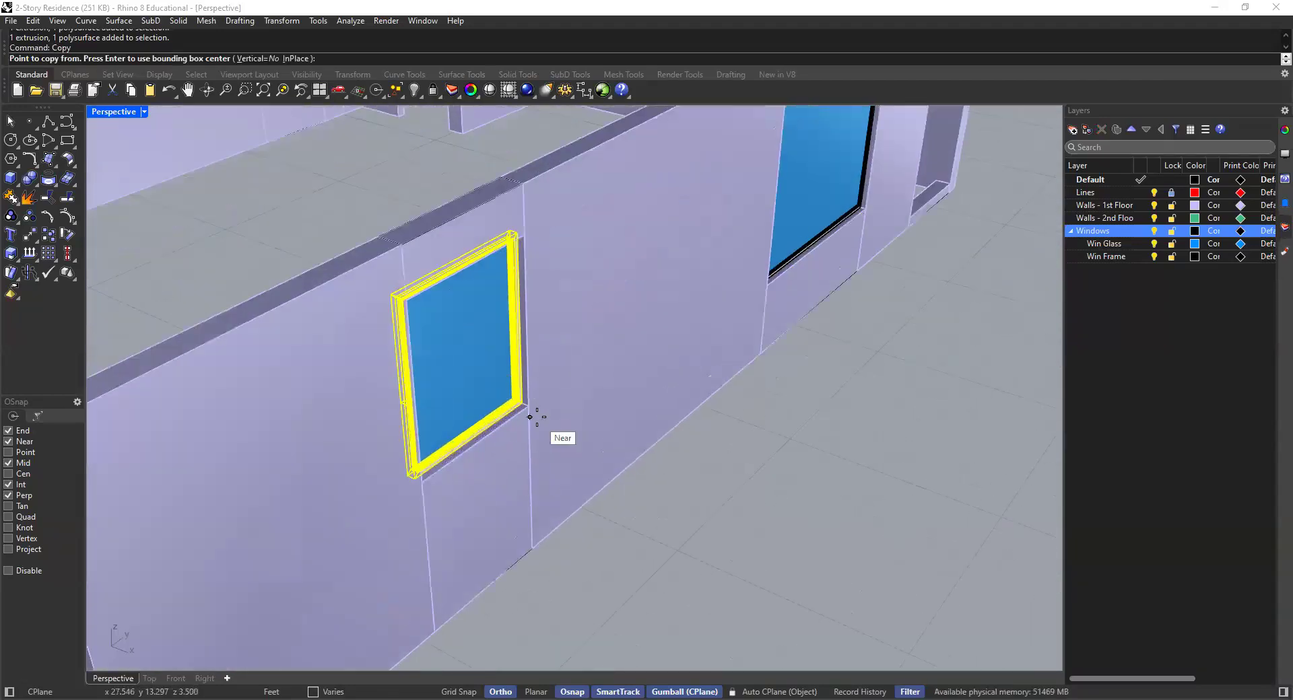
scroll(528, 409, "up", 1)
scroll(527, 404, "up", 5)
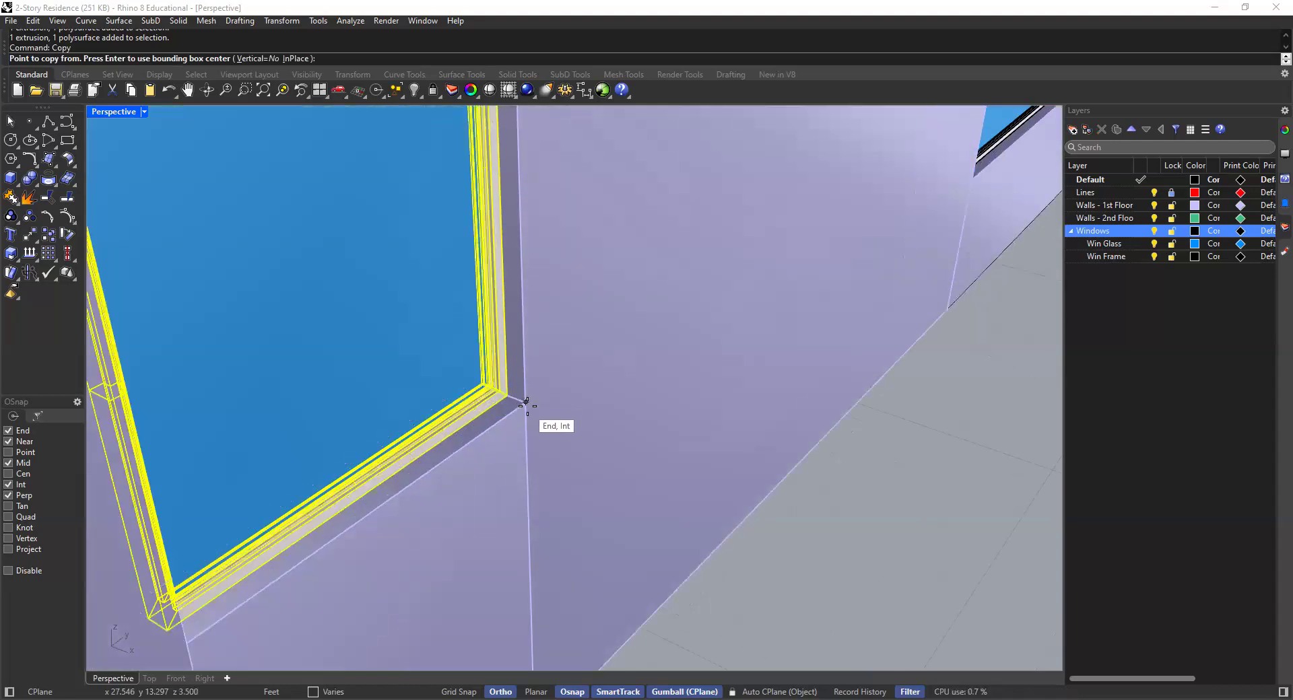
scroll(502, 389, "up", 2)
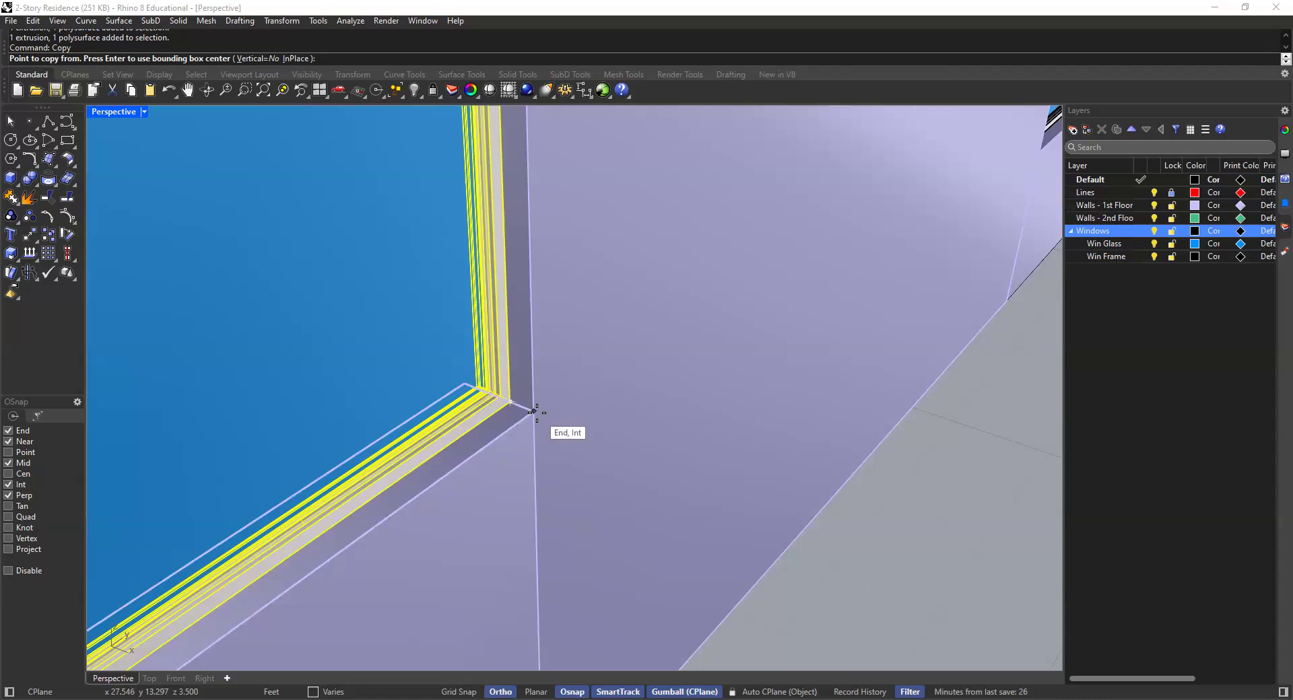
left_click(534, 409)
scroll(535, 409, "down", 6)
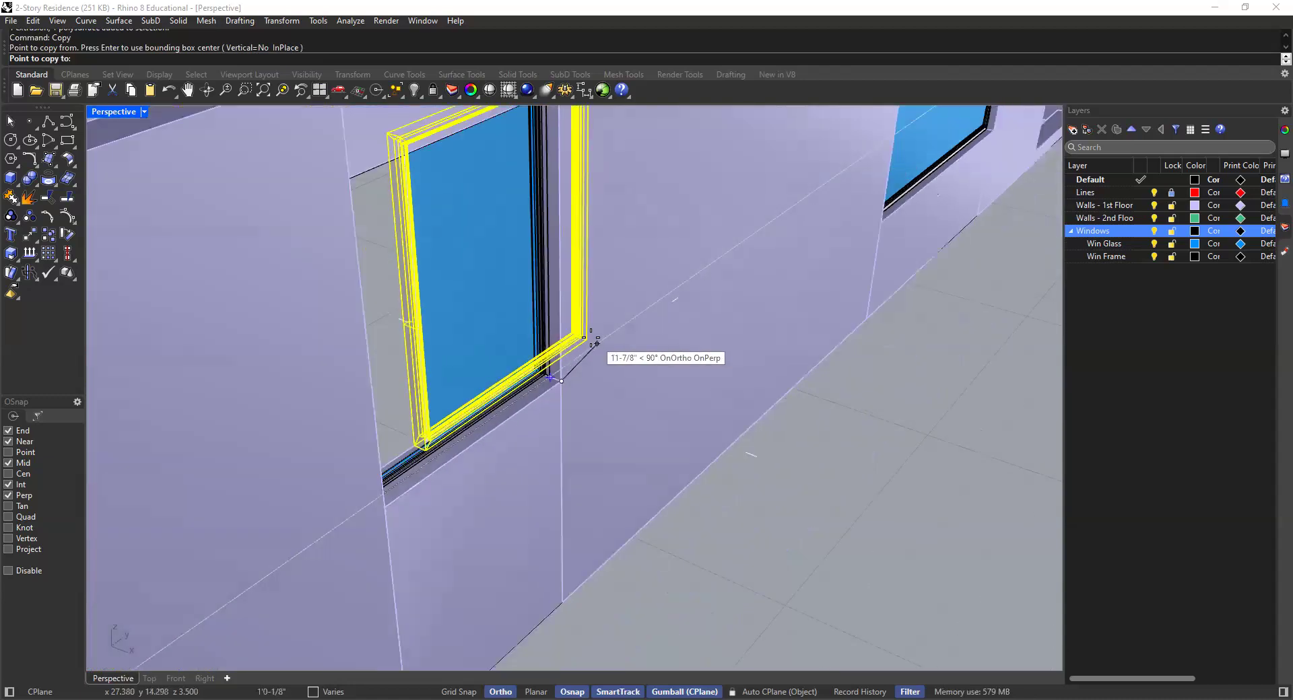
right_click_drag(611, 385, 632, 479, "shift")
scroll(433, 242, "up", 9)
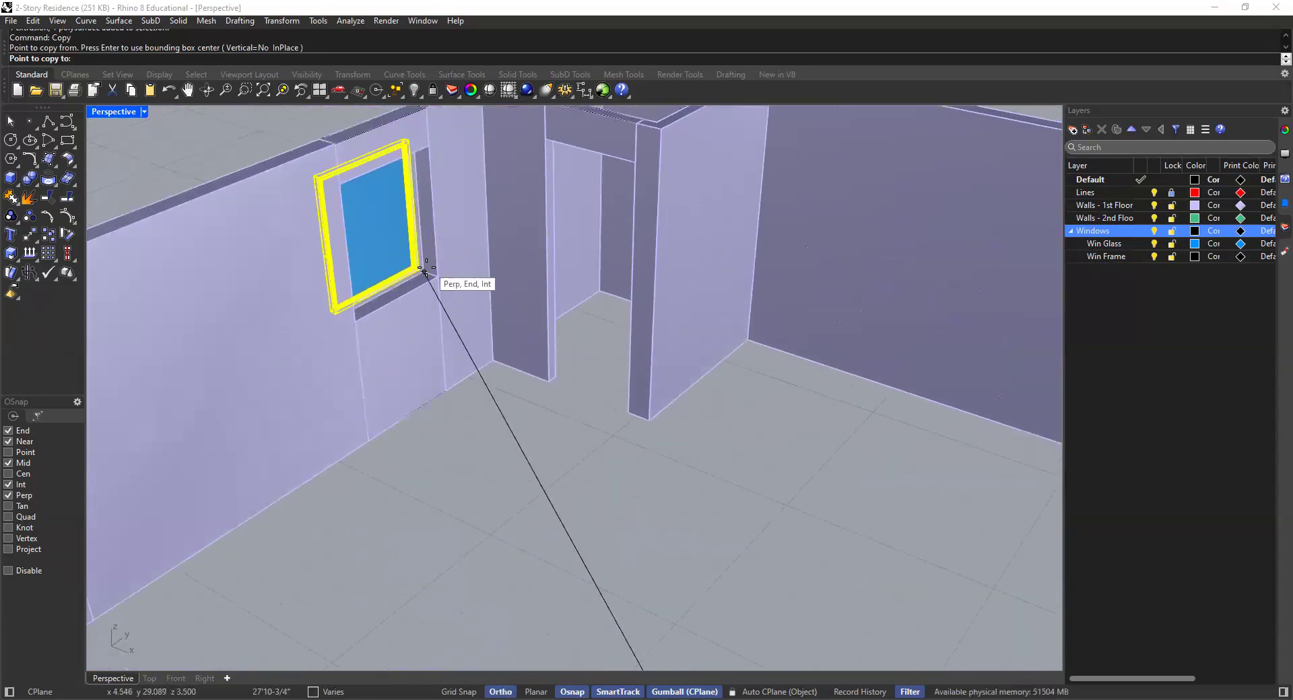
scroll(437, 276, "up", 1)
left_click(443, 280)
Place another copy of the smaller window at the lower corner of the next empty opening along the same long wall
scroll(482, 280, "down", 2)
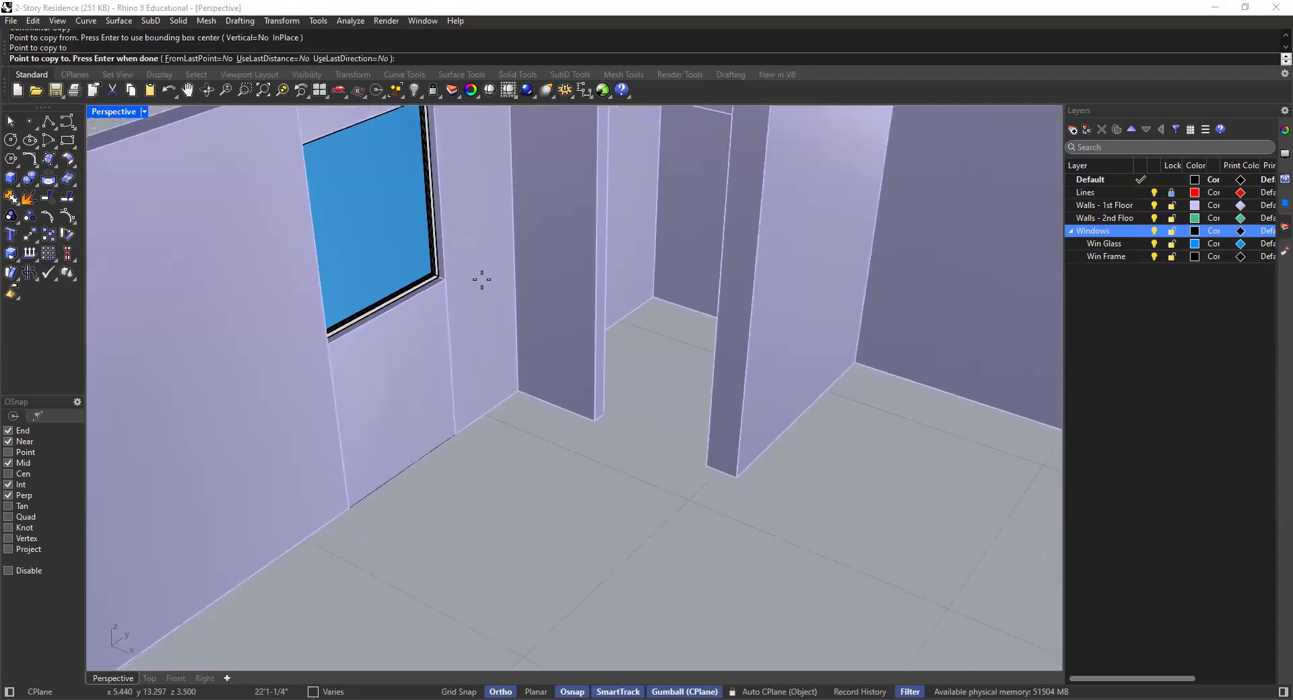
scroll(447, 298, "down", 4)
right_click_drag(399, 312, 801, 164, "shift")
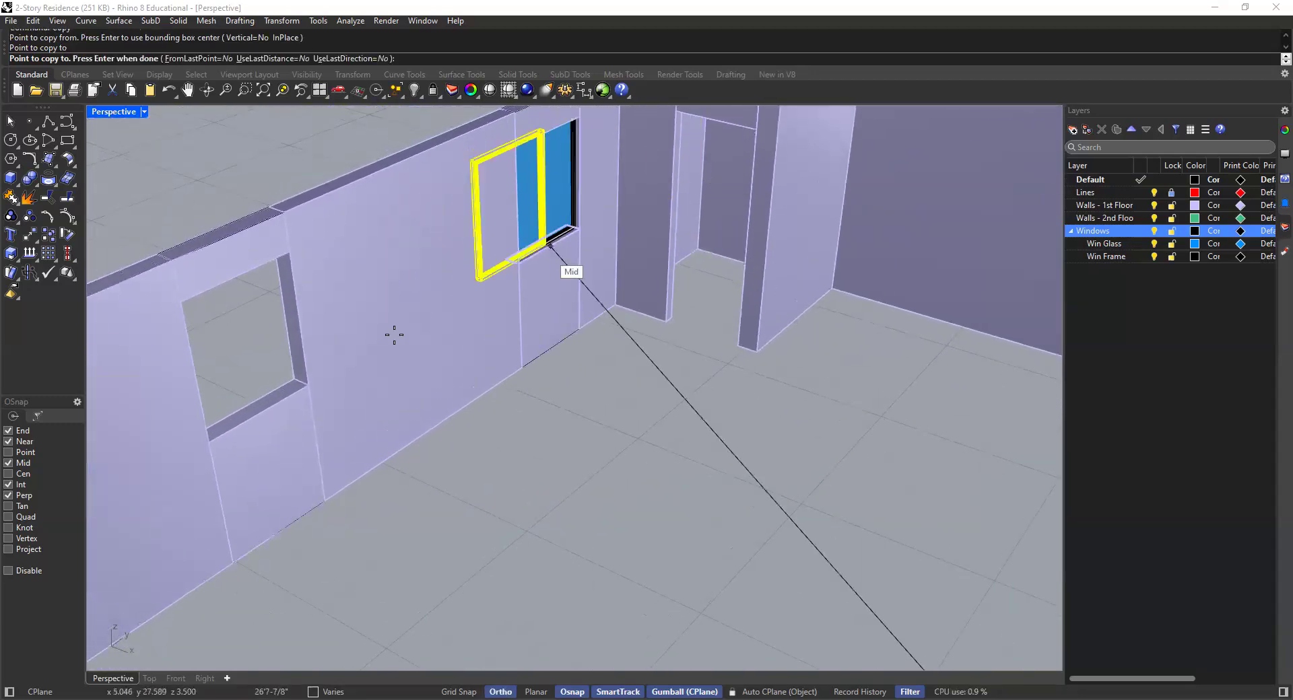
right_click_drag(357, 344, 495, 273, "shift")
scroll(404, 336, "up", 4)
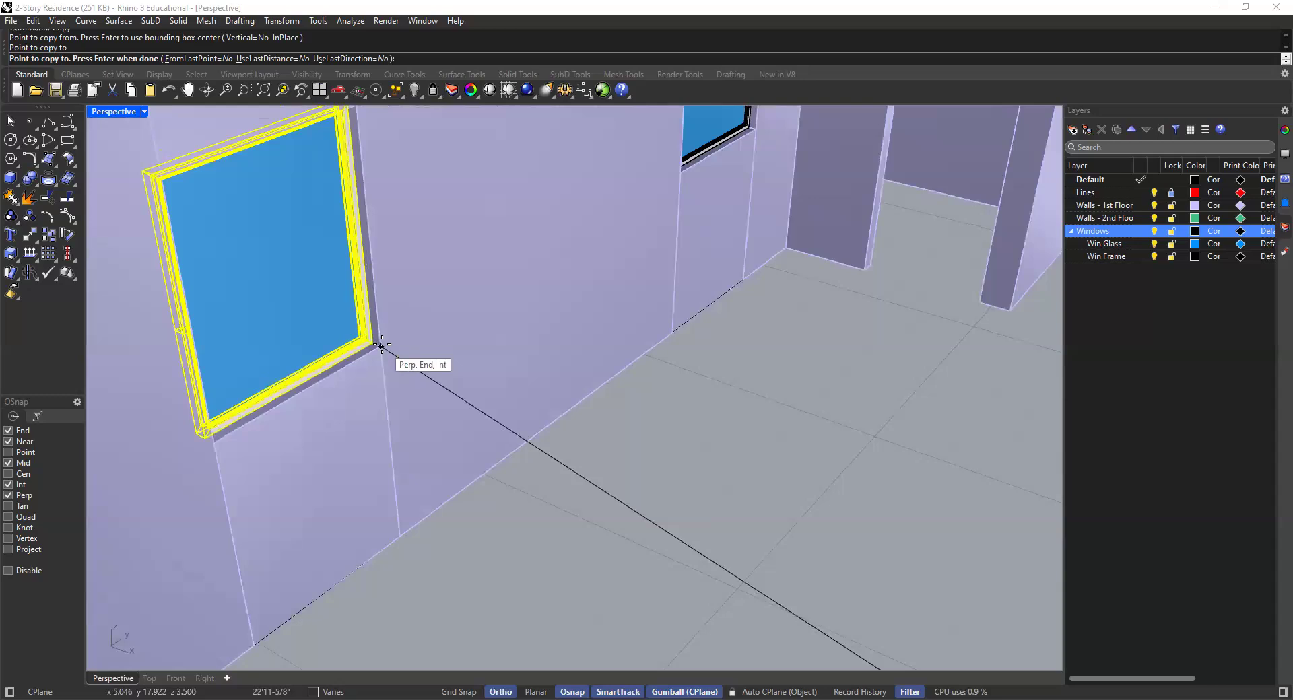
left_click(378, 345)
Place a further copy of the smaller window at the midpoint of the outer sill edge of the short end wall's opening
scroll(477, 324, "down", 6)
scroll(384, 418, "up", 4)
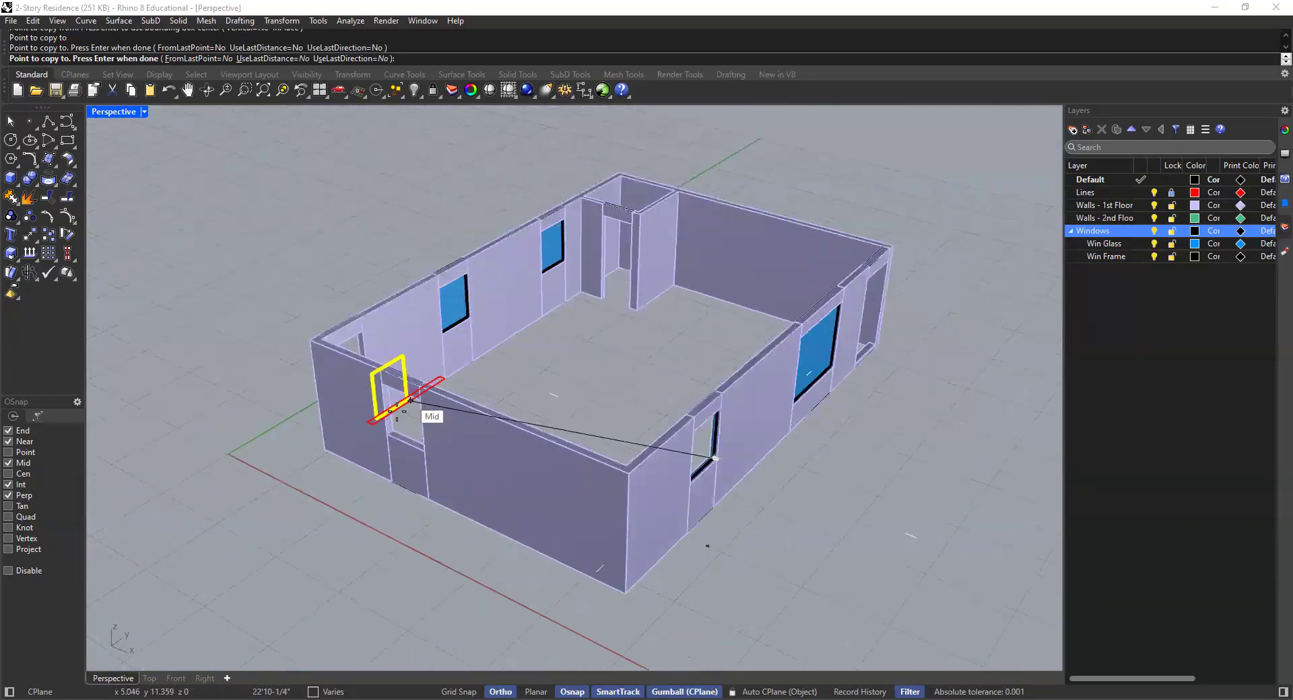
scroll(382, 465, "up", 4)
right_click_drag(435, 456, 501, 462, "shift")
scroll(528, 475, "up", 3)
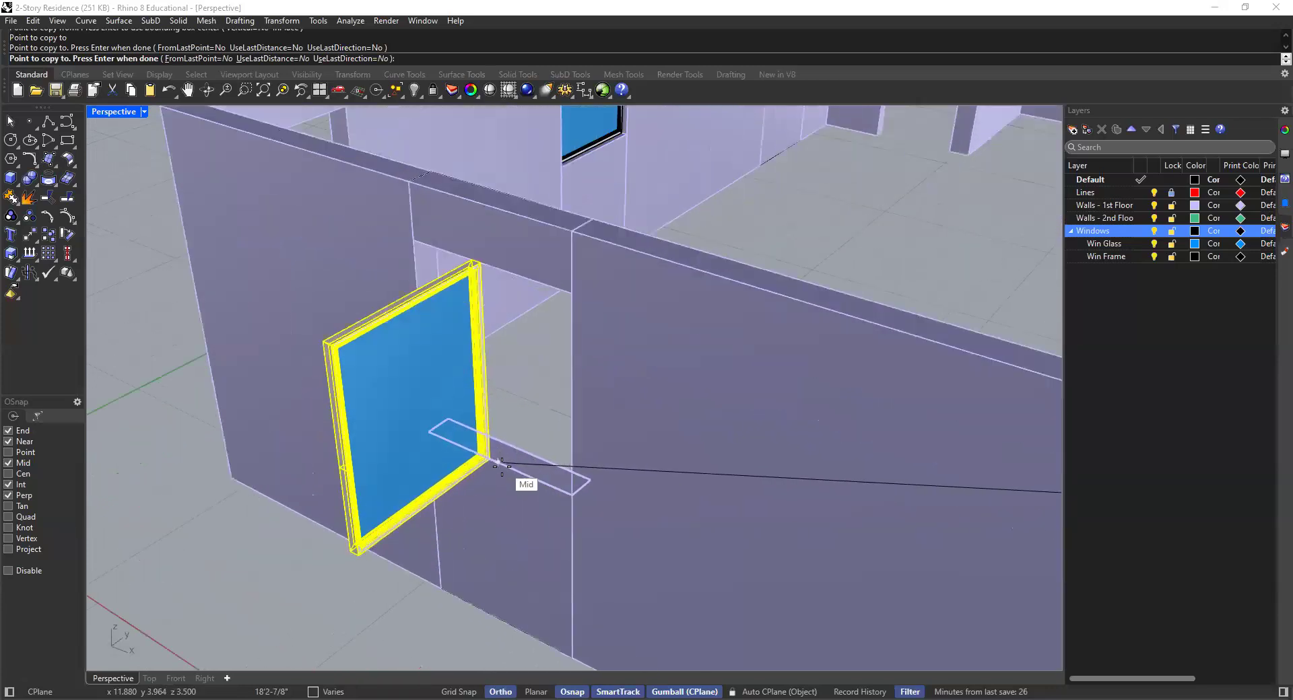
left_click(498, 462)
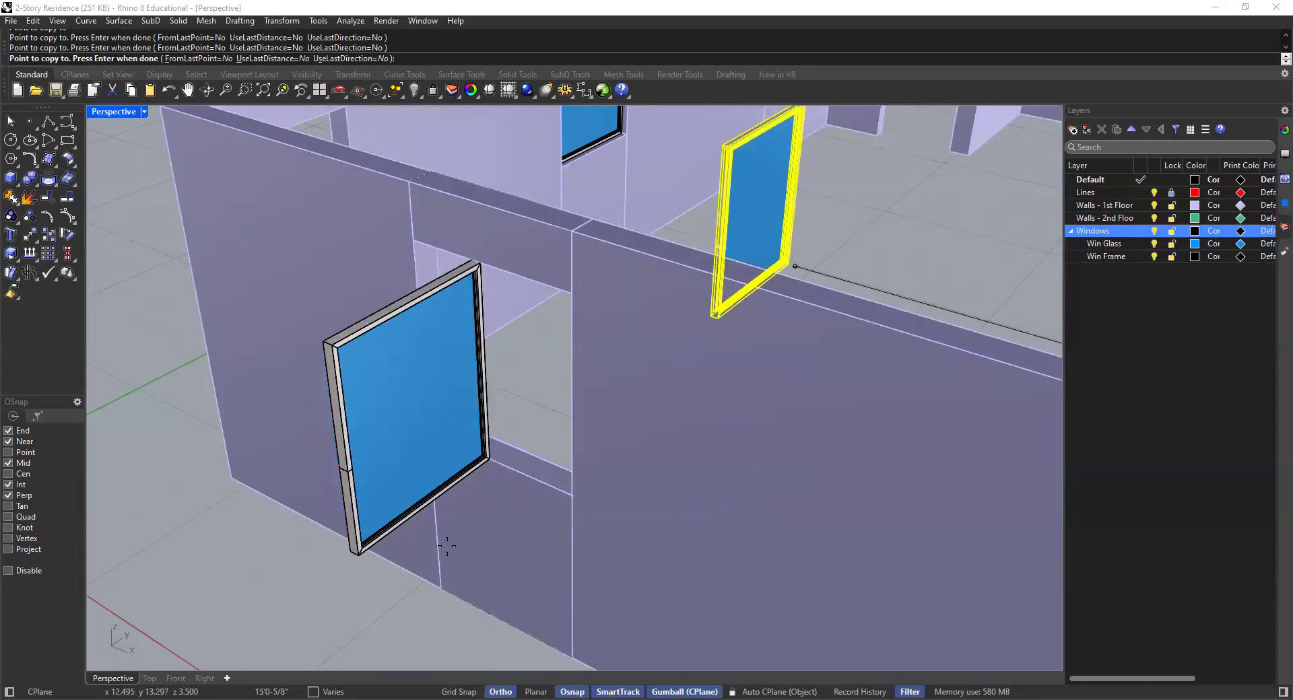
Finish copying the windows and inspect the placed copies in the first-floor long walls
right_click(494, 410)
scroll(517, 383, "down", 8)
right_click_drag(518, 381, 436, 423, "shift")
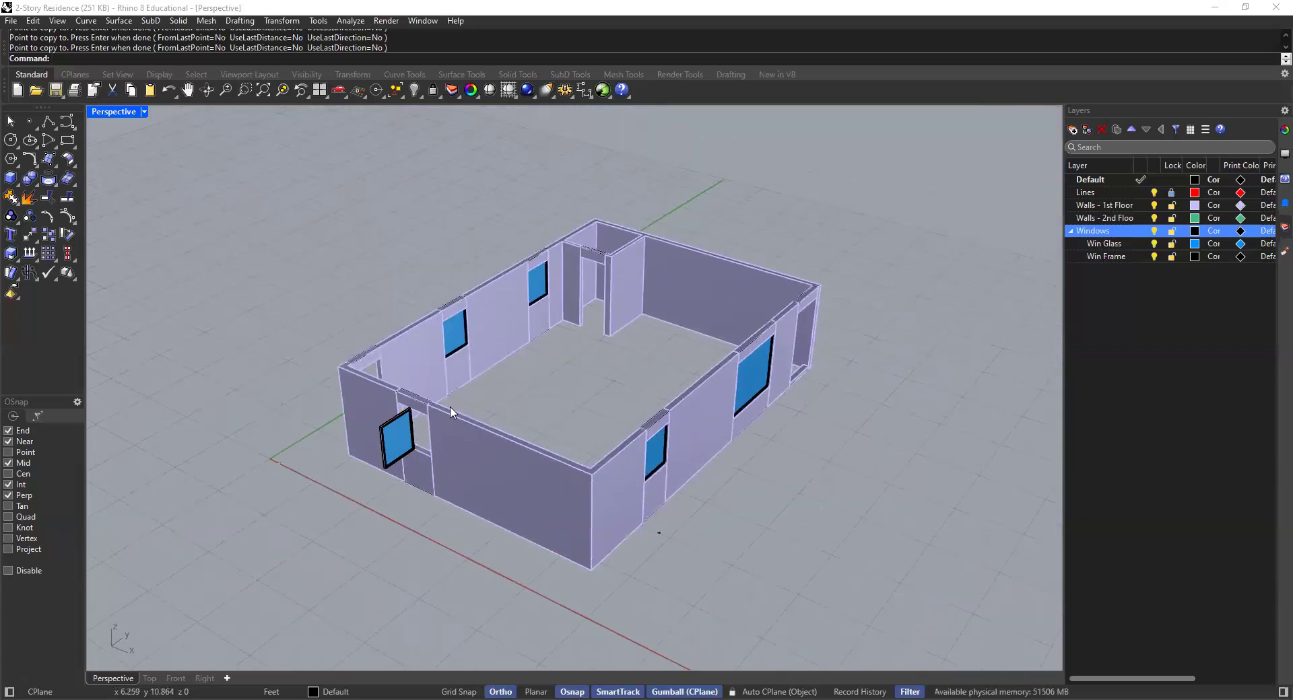
scroll(540, 283, "up", 10)
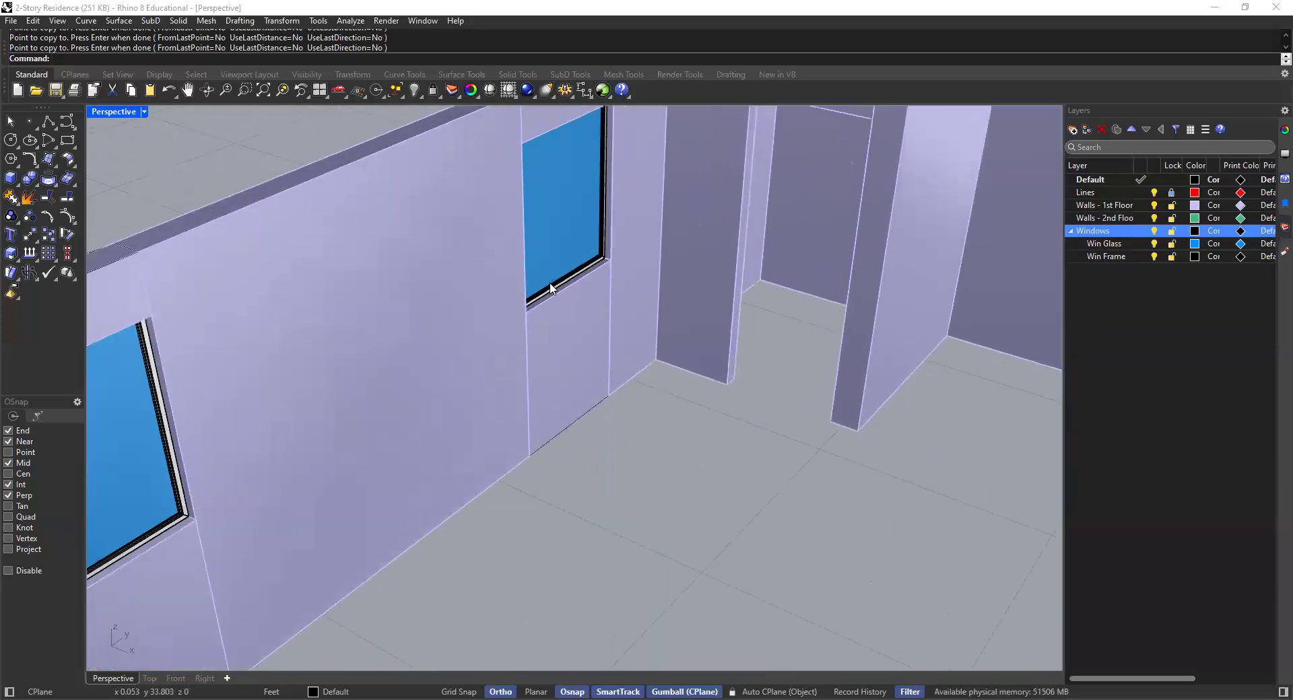
scroll(540, 284, "down", 15)
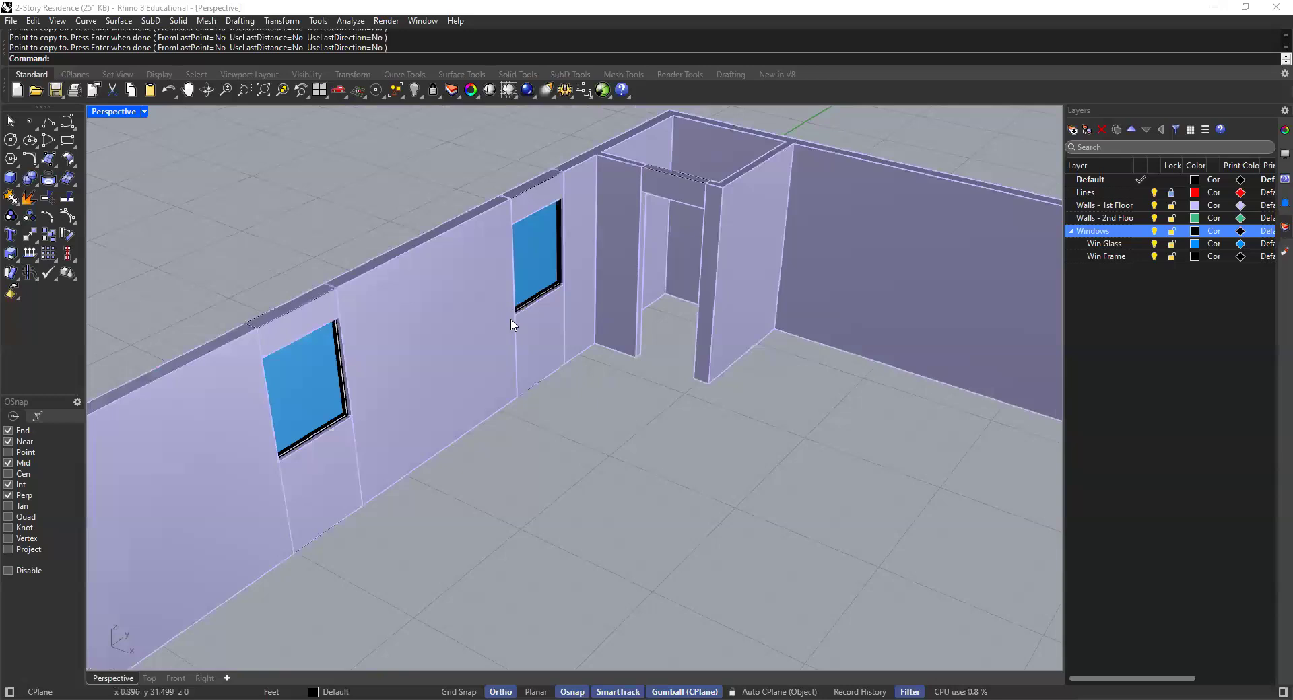
right_click_drag(468, 293, 440, 276, "shift")
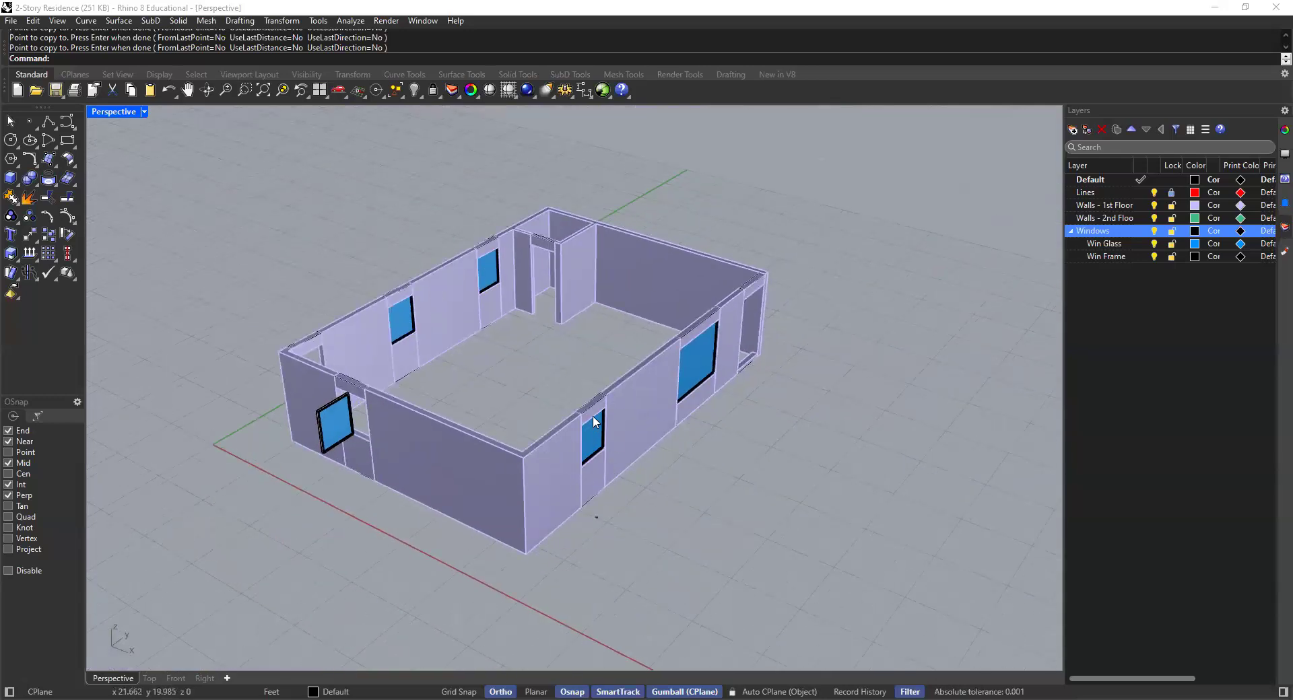
Select the whole first floor with its windows, zoom to the selection, and clear the selection
scroll(593, 422, "down", 4)
left_click_drag(741, 229, 367, 531)
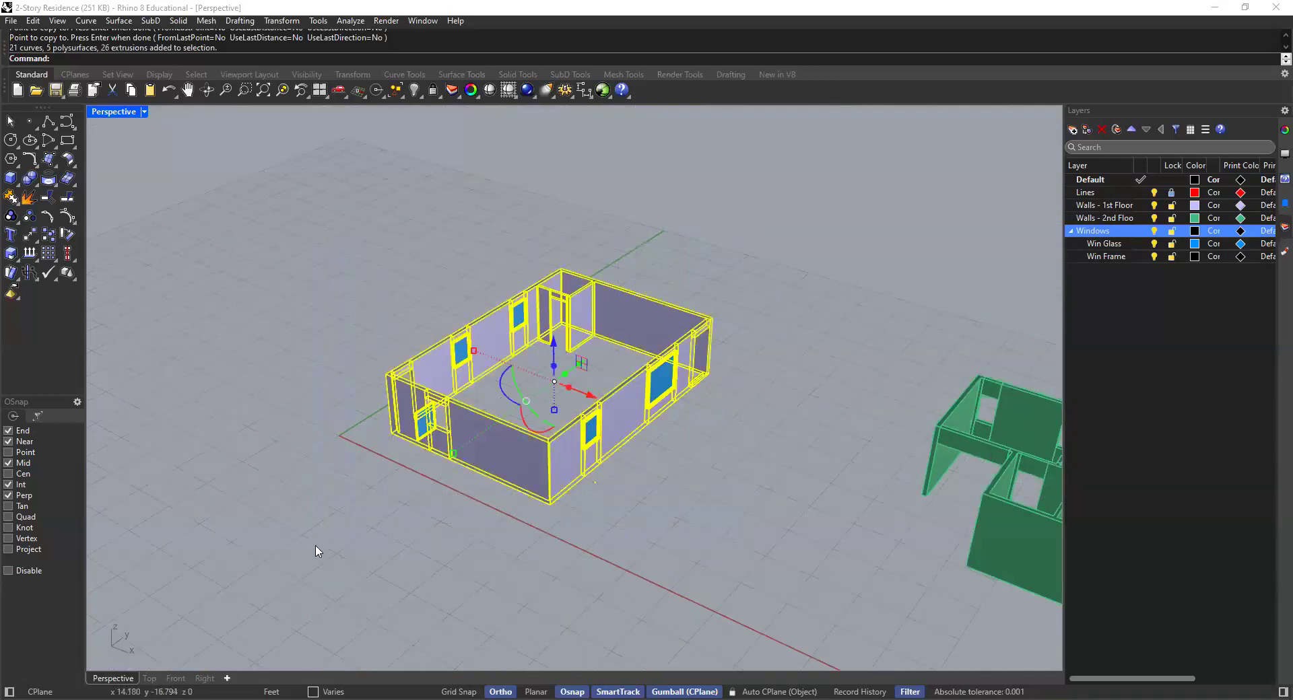
left_click(283, 90)
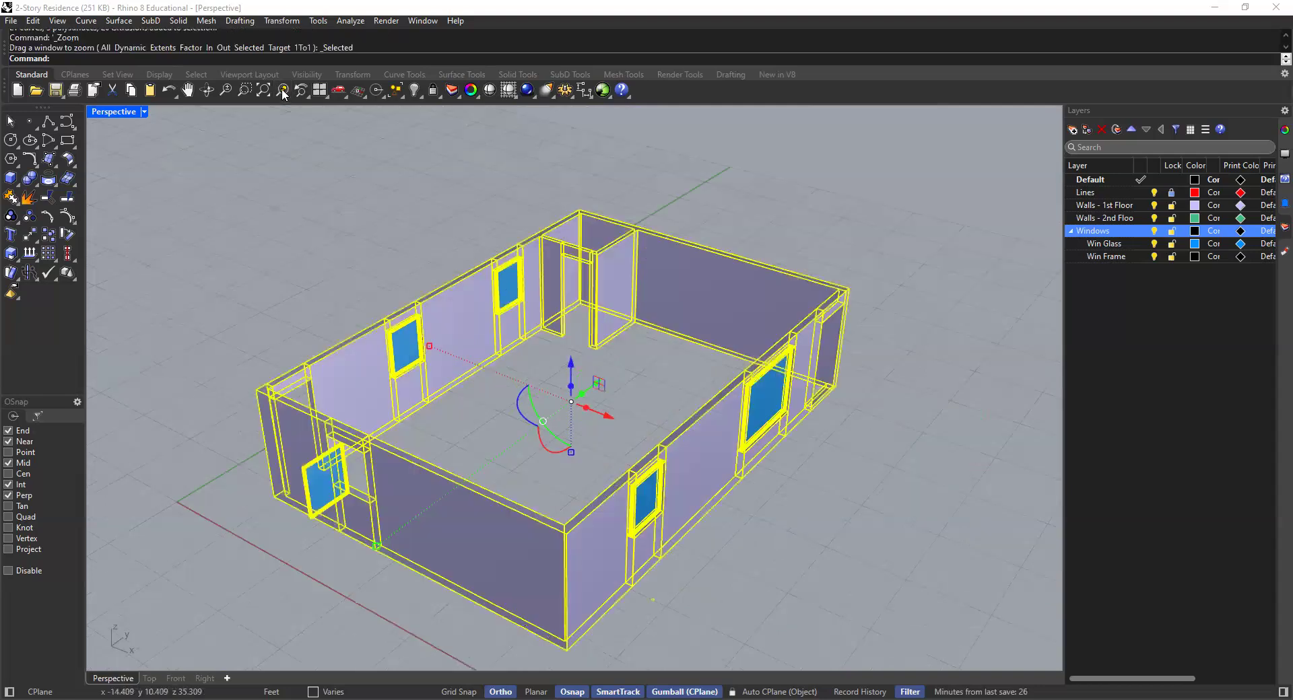
right_click_drag(334, 344, 366, 324)
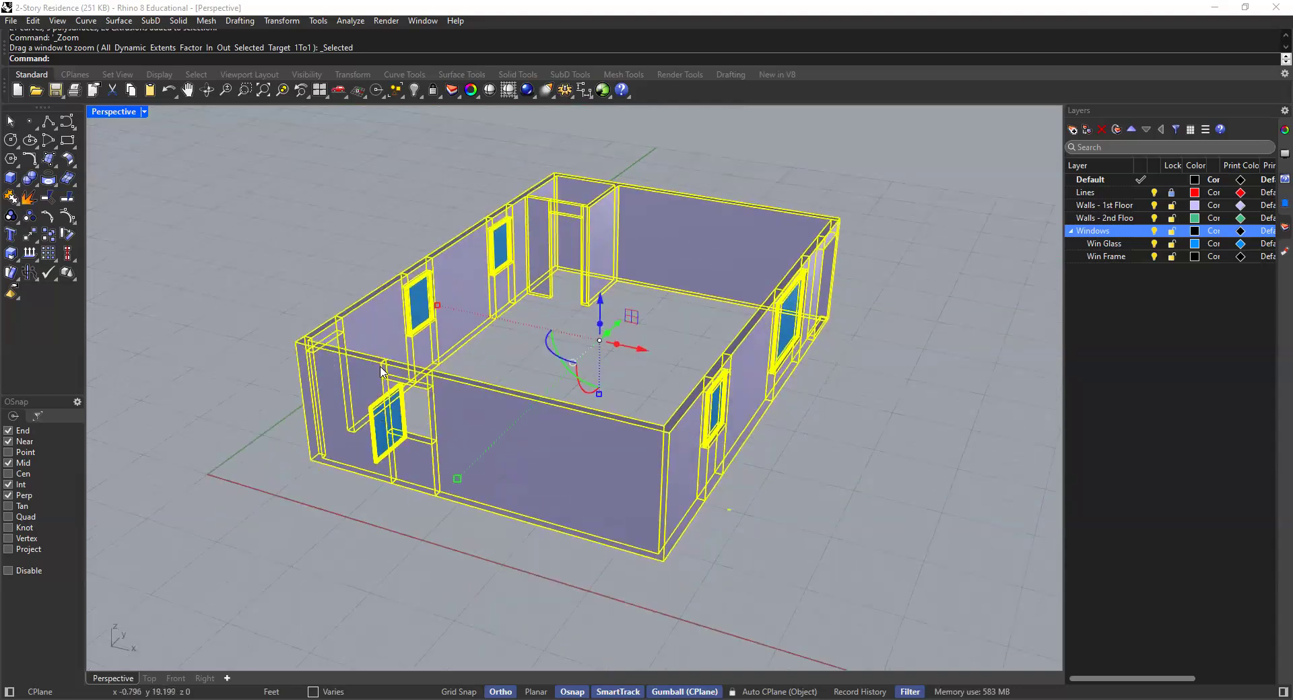
scroll(367, 468, "up", 6)
left_click(228, 489)
scroll(438, 321, "up", 6)
scroll(436, 320, "down", 6)
scroll(543, 206, "down", 4)
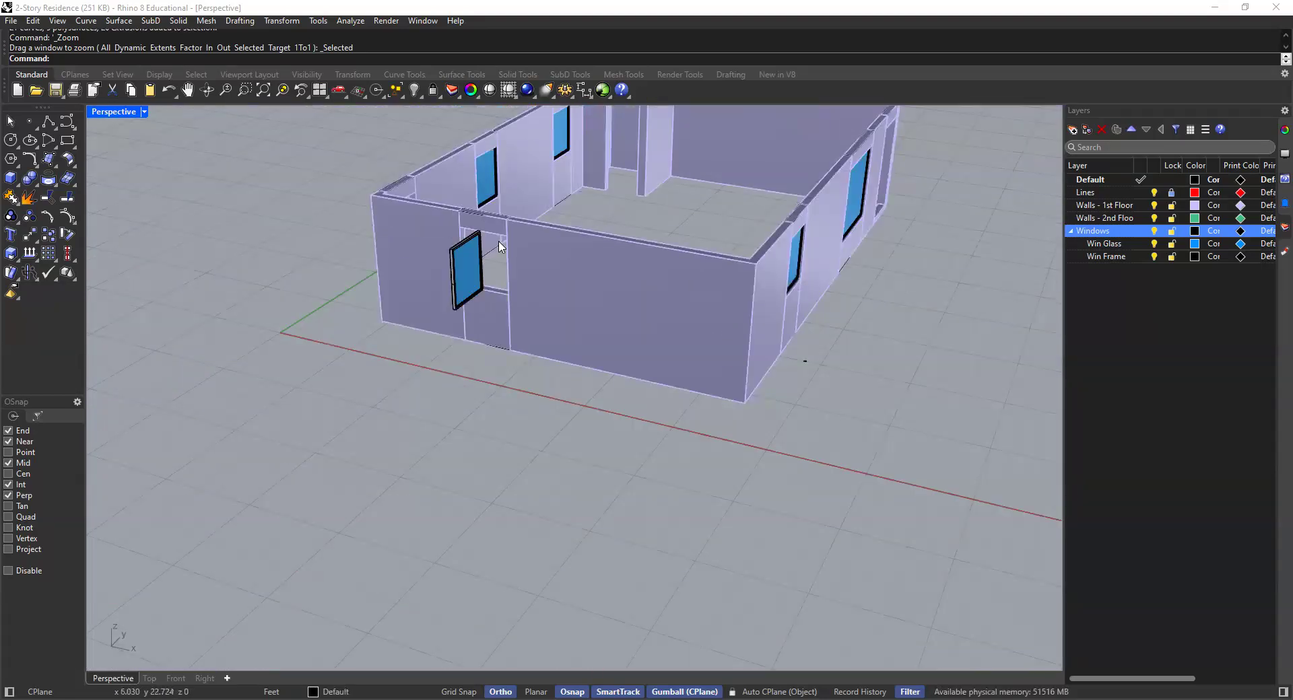
Rotate the window at the short end wall's opening by 90 degrees about the vertical axis
scroll(495, 241, "up", 6)
left_click(431, 280)
scroll(420, 288, "up", 3)
scroll(431, 286, "down", 3)
scroll(434, 390, "up", 2)
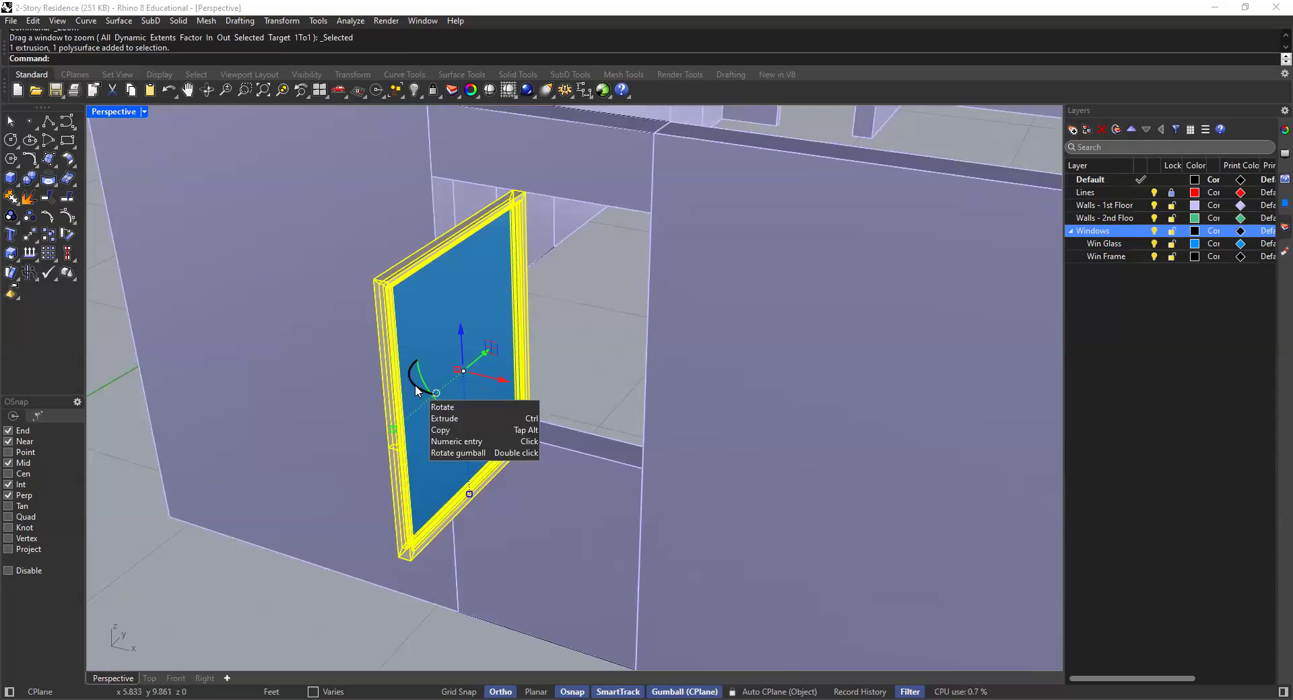
left_click(415, 386)
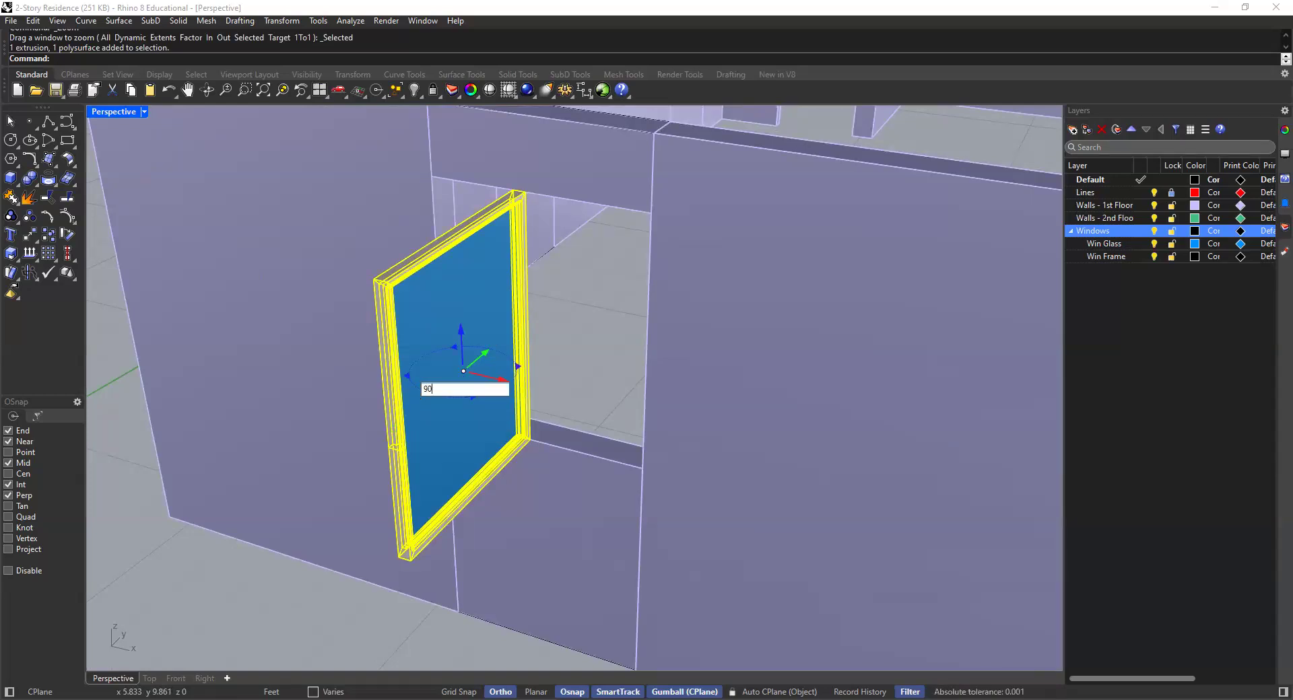
key("Return")
key("Escape")
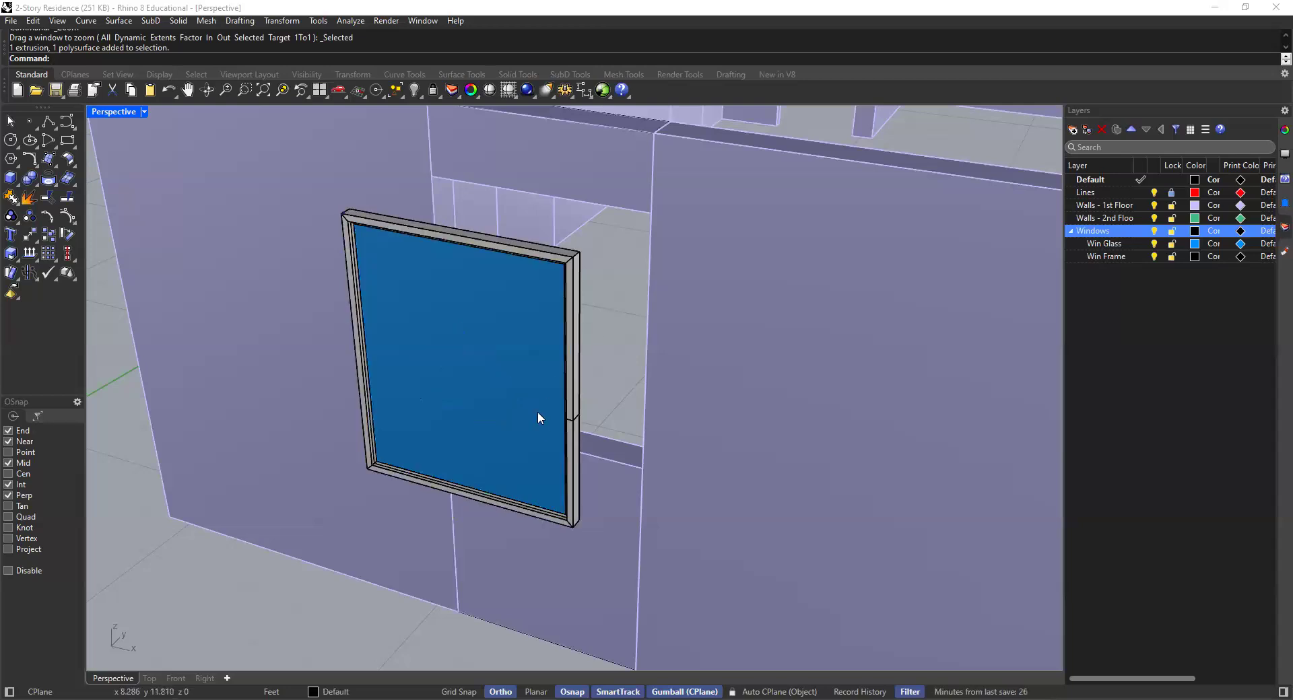
Move the rotated window by its frame's lower side-edge midpoint to the sill's short-edge midpoint in the end-wall opening, using Ghosted display
scroll(546, 404, "up", 3)
scroll(547, 449, "up", 2)
left_click(569, 474)
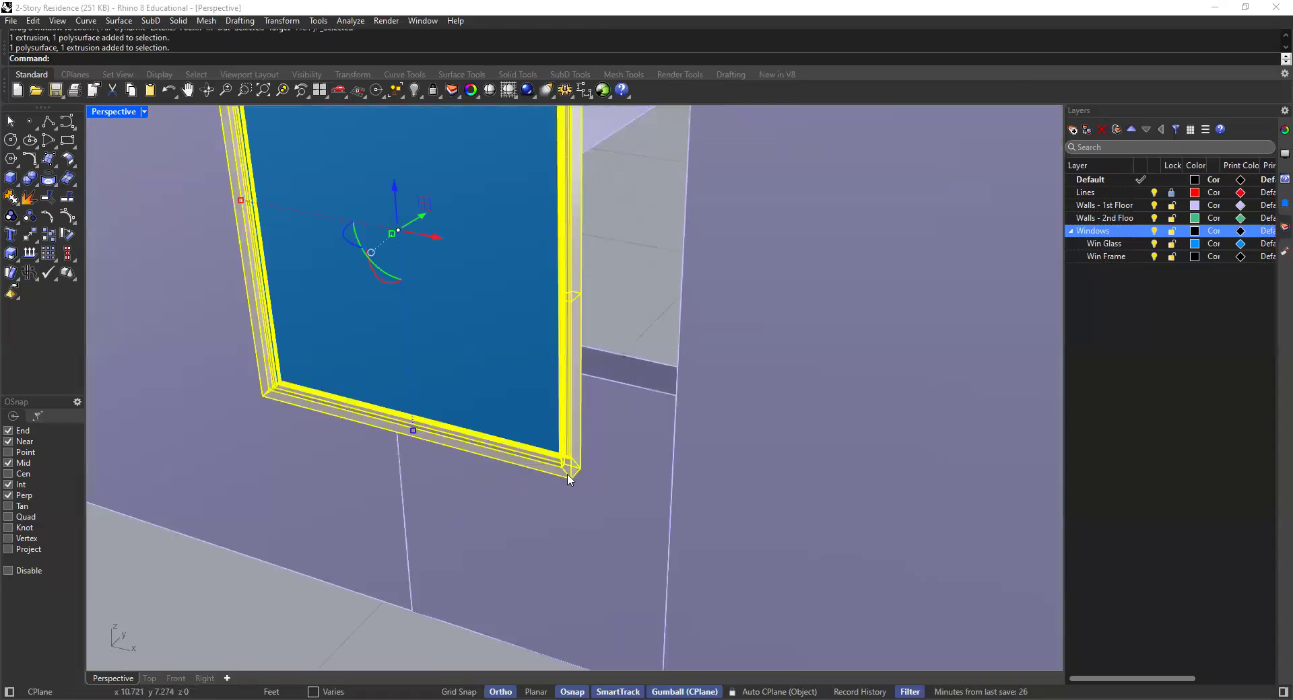
scroll(570, 475, "up", 2)
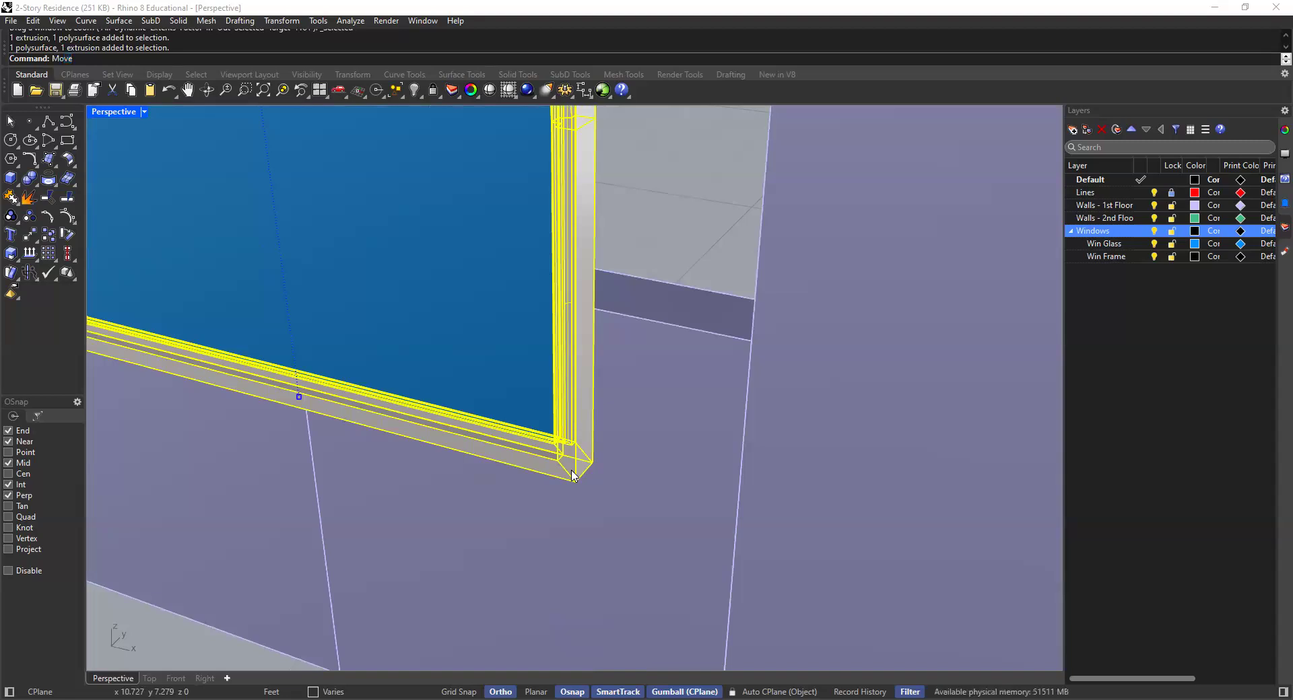
key("Return")
left_click(577, 466)
scroll(667, 377, "down", 5)
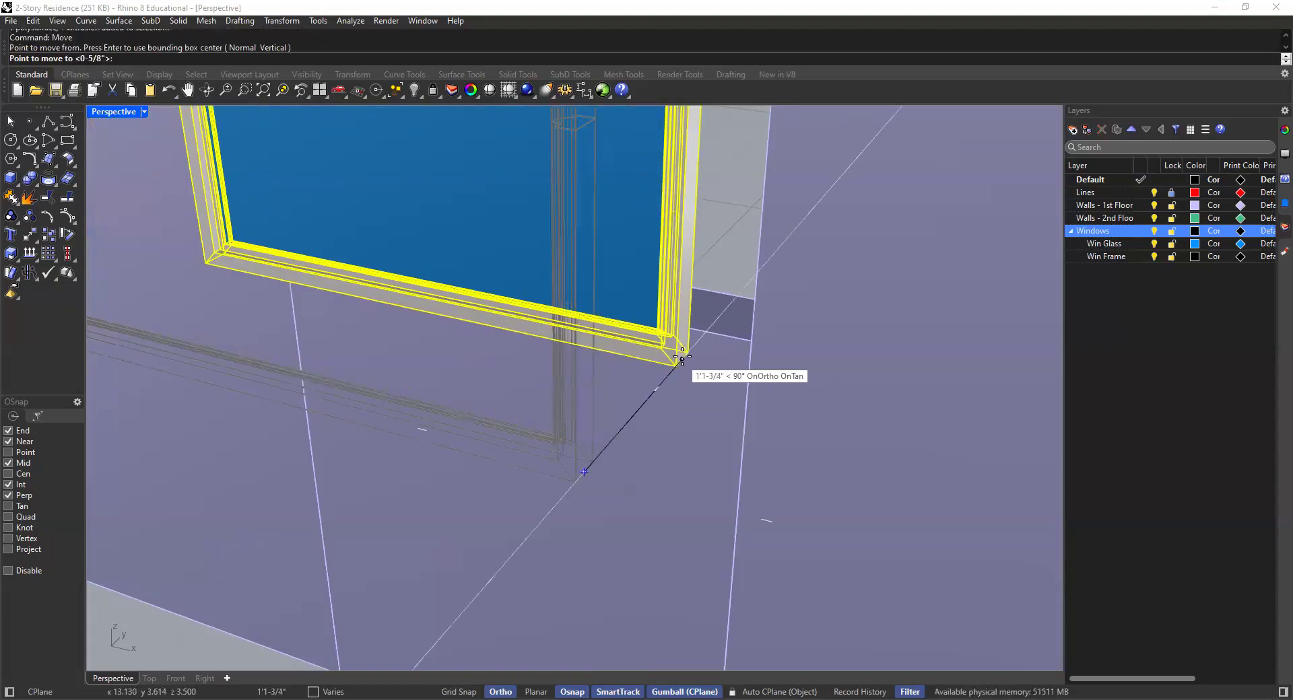
right_click_drag(665, 380, 703, 392)
right_click_drag(923, 383, 681, 364, "shift")
scroll(765, 357, "up", 6)
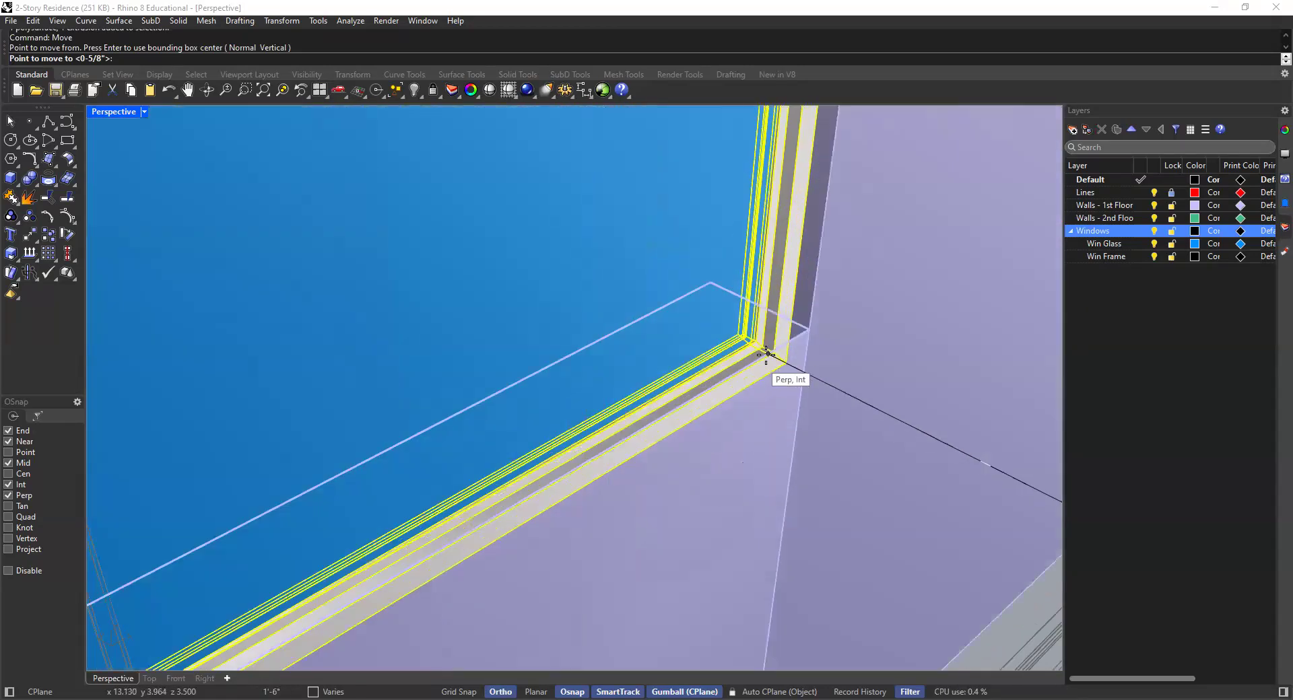
scroll(770, 297, "down", 2)
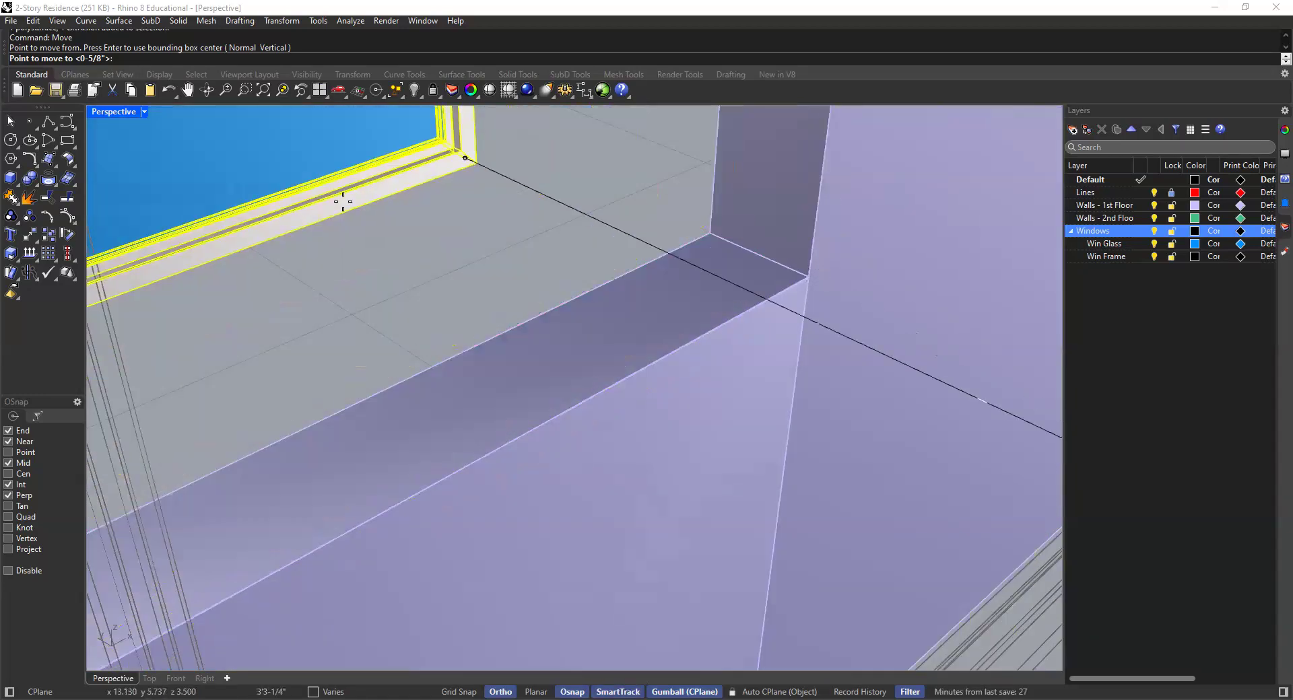
left_click(144, 112)
left_click(141, 200)
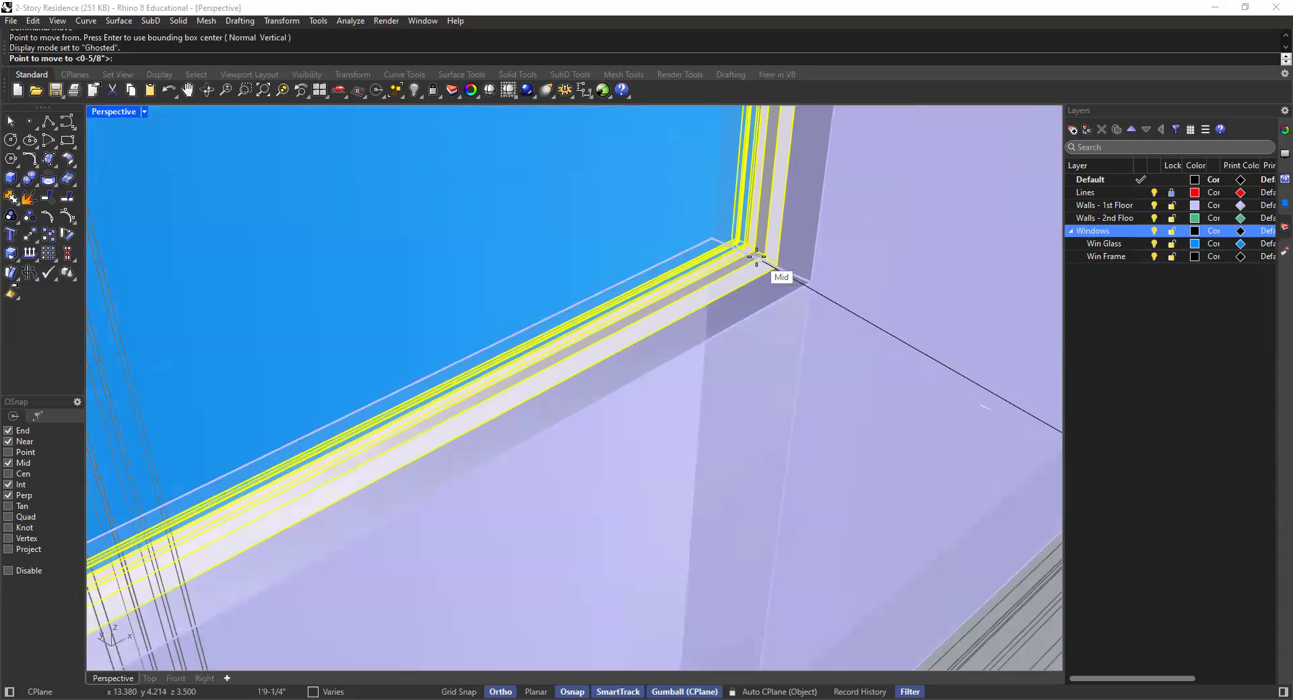
left_click(756, 256)
Set the perspective view back to Shaded display with the whole first floor in sight
scroll(592, 341, "down", 10)
right_click_drag(727, 427, 404, 388, "shift")
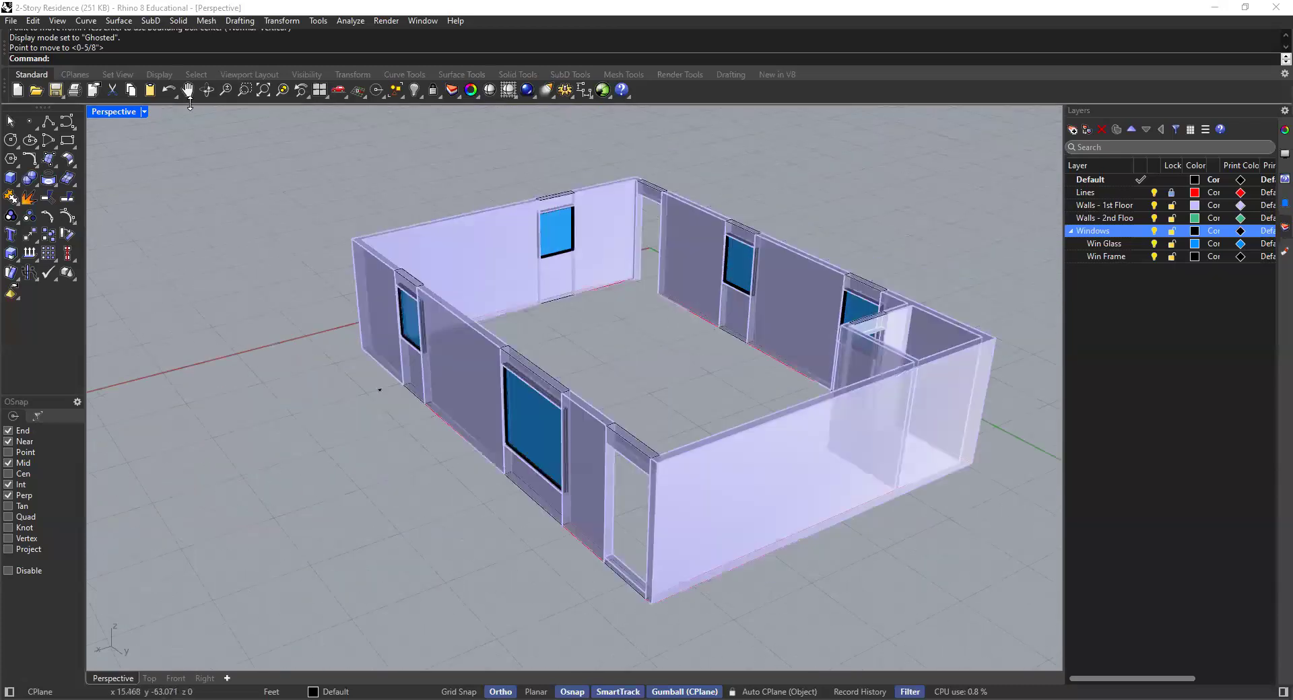
left_click(138, 176)
mouse_move(519, 358)
right_mouse_down()
mouse_move(581, 372)
mouse_move(754, 345)
right_mouse_up()
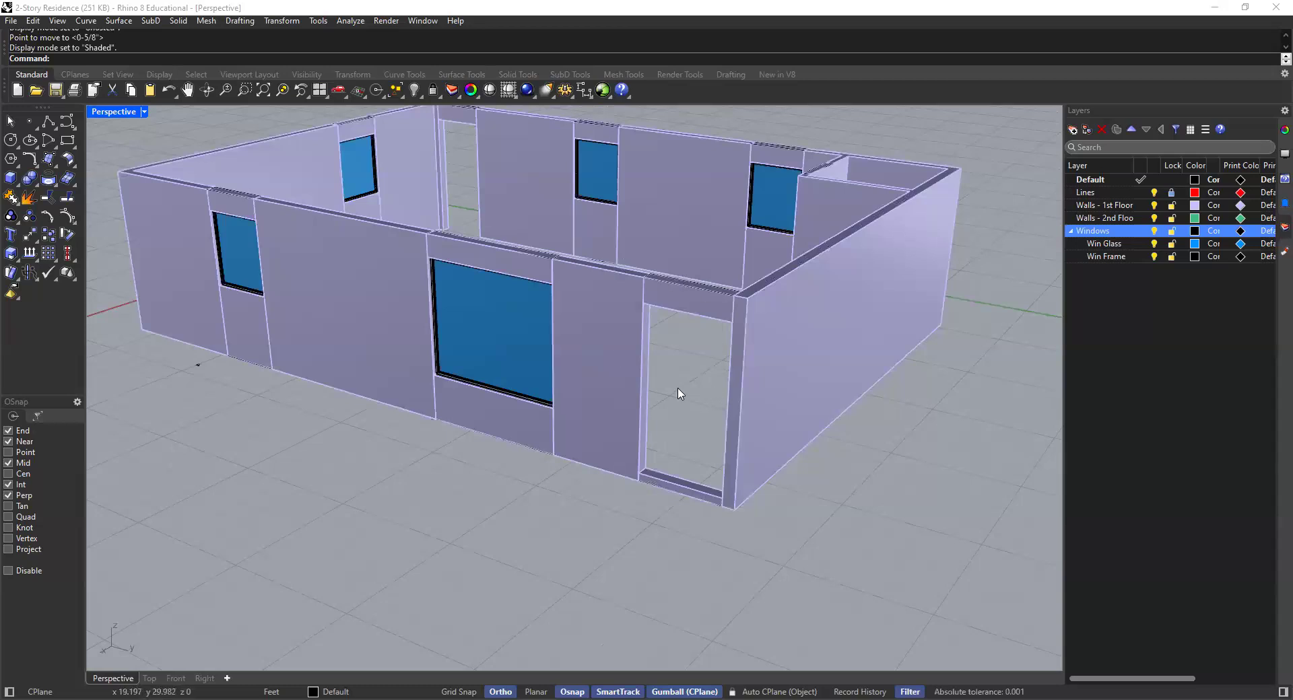
Examine the completed first-floor windows from outside and compare them with the openings in the second-floor walls
right_click_drag(498, 361, 603, 465, "shift")
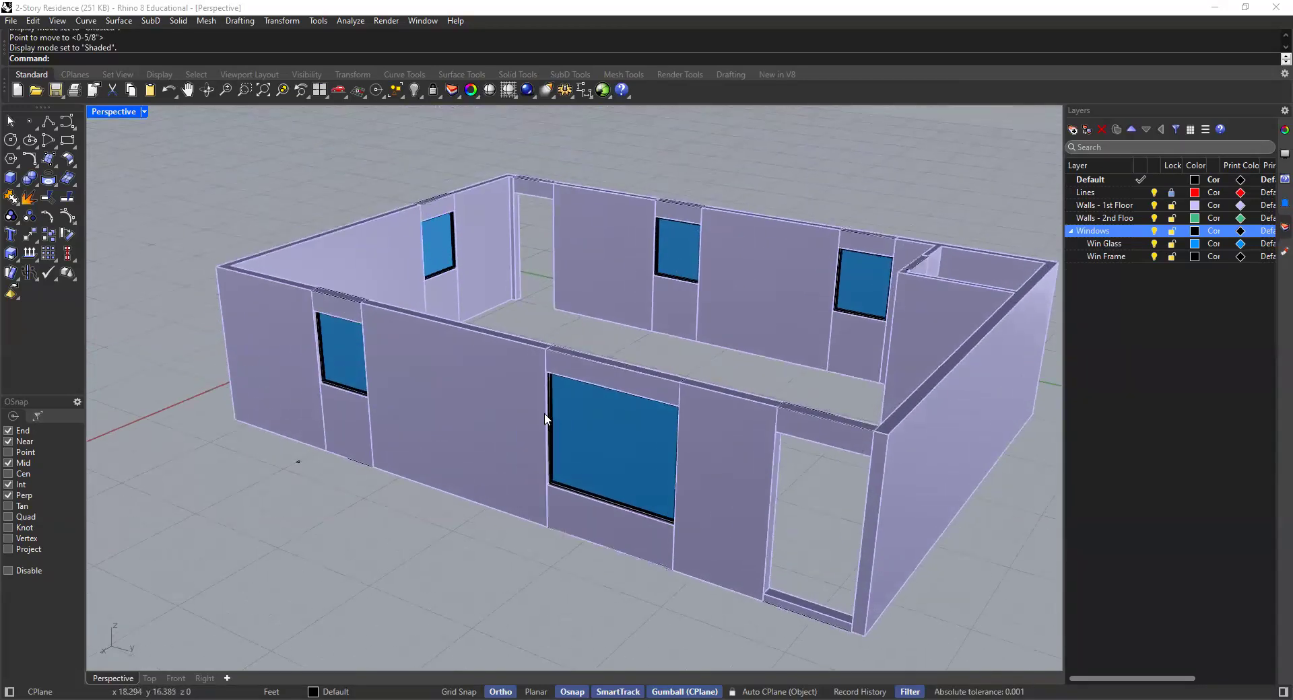
scroll(525, 402, "down", 2)
right_click_drag(526, 402, 664, 320, "shift")
scroll(539, 331, "down", 2)
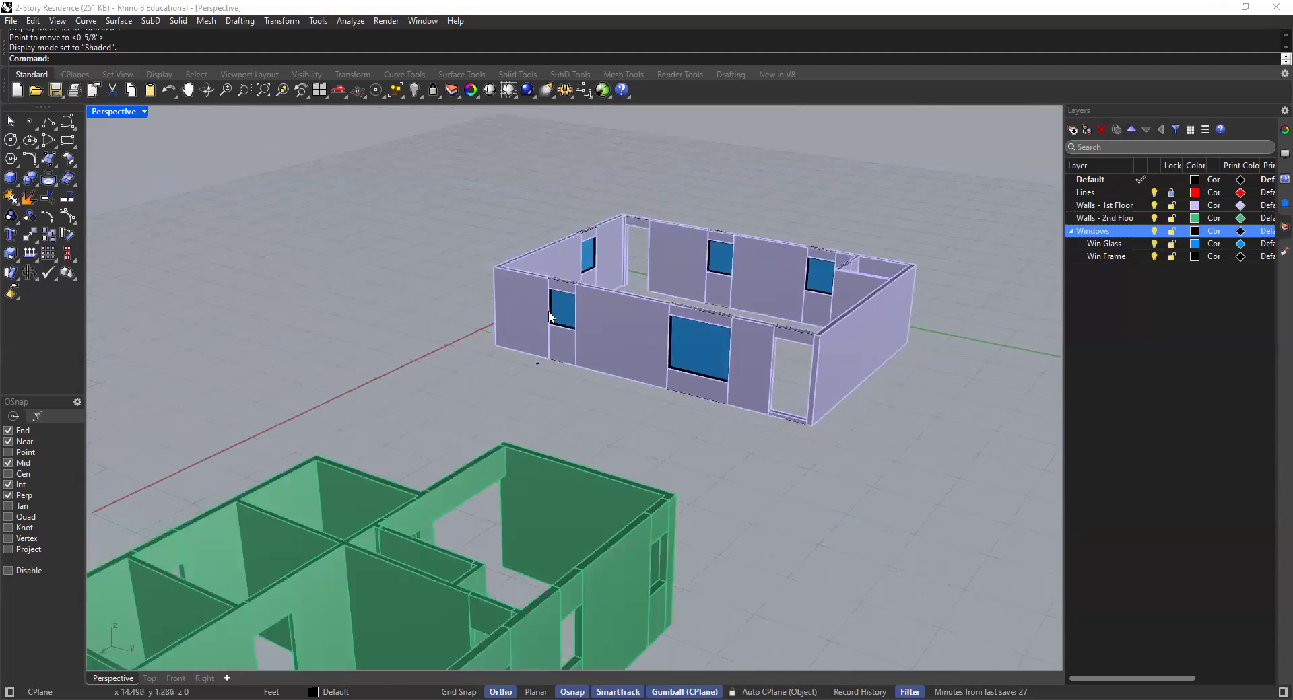
scroll(548, 314, "down", 2)
scroll(547, 311, "up", 3)
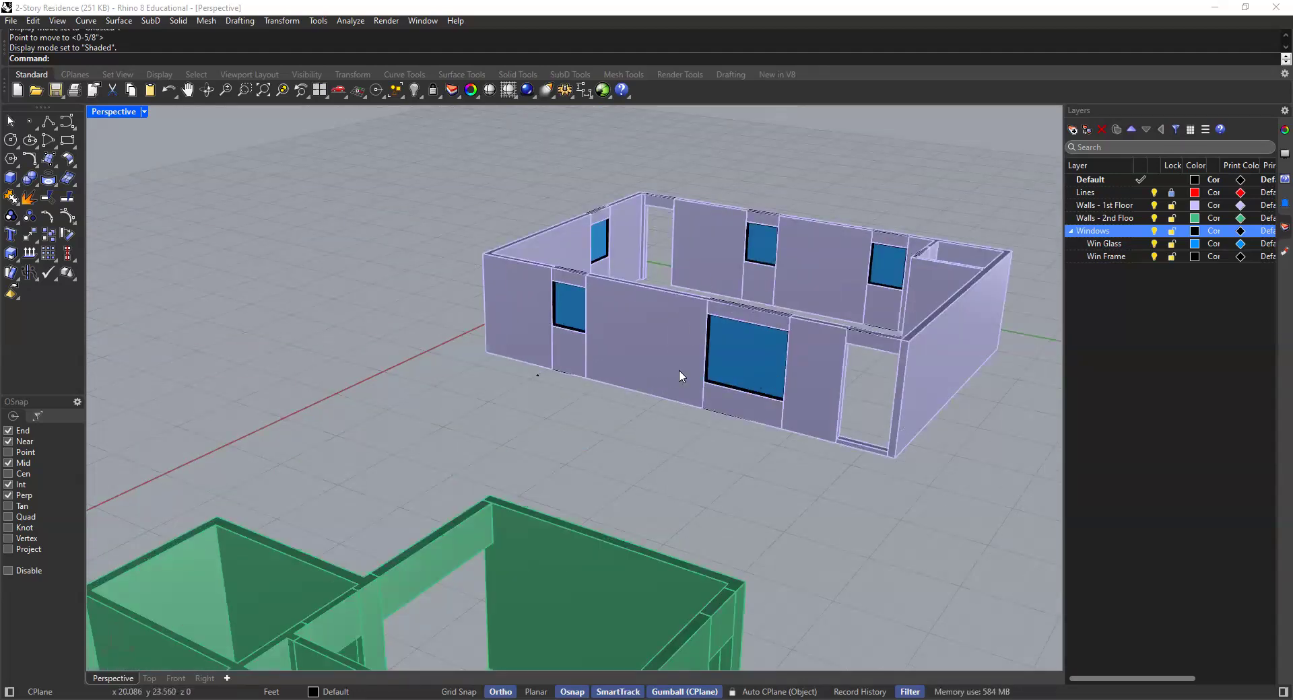
scroll(588, 334, "down", 2)
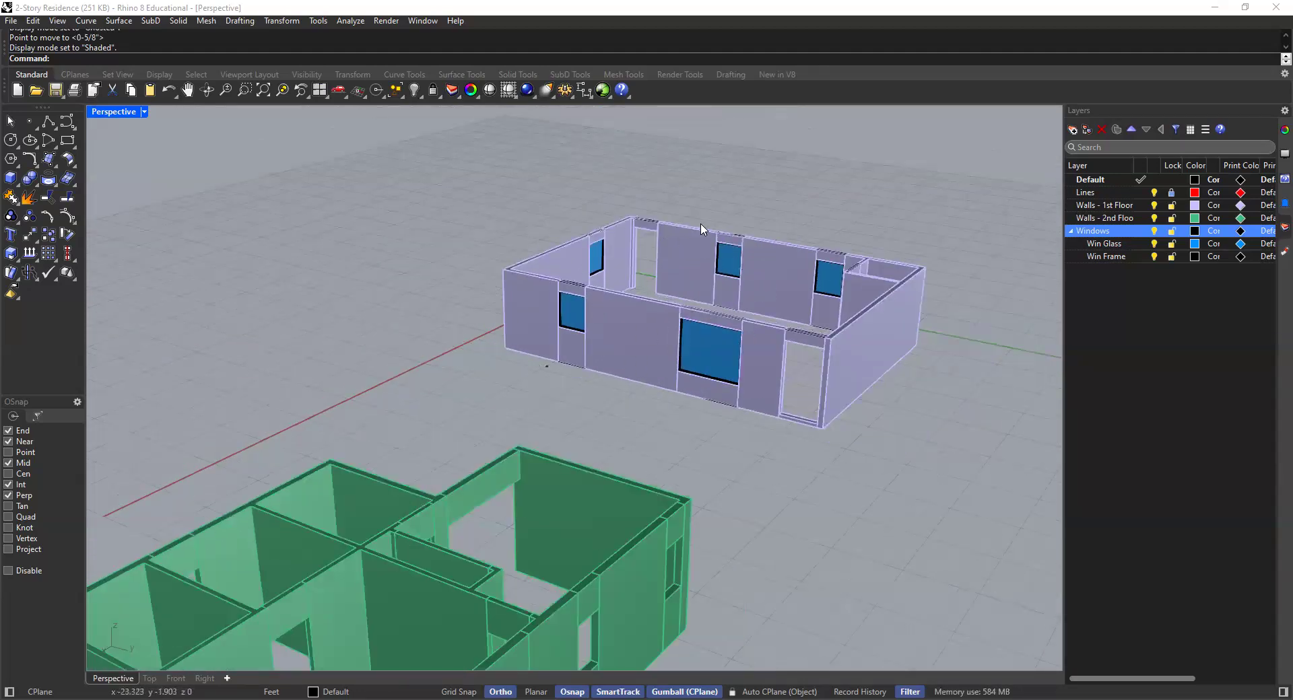
scroll(726, 344, "down", 2)
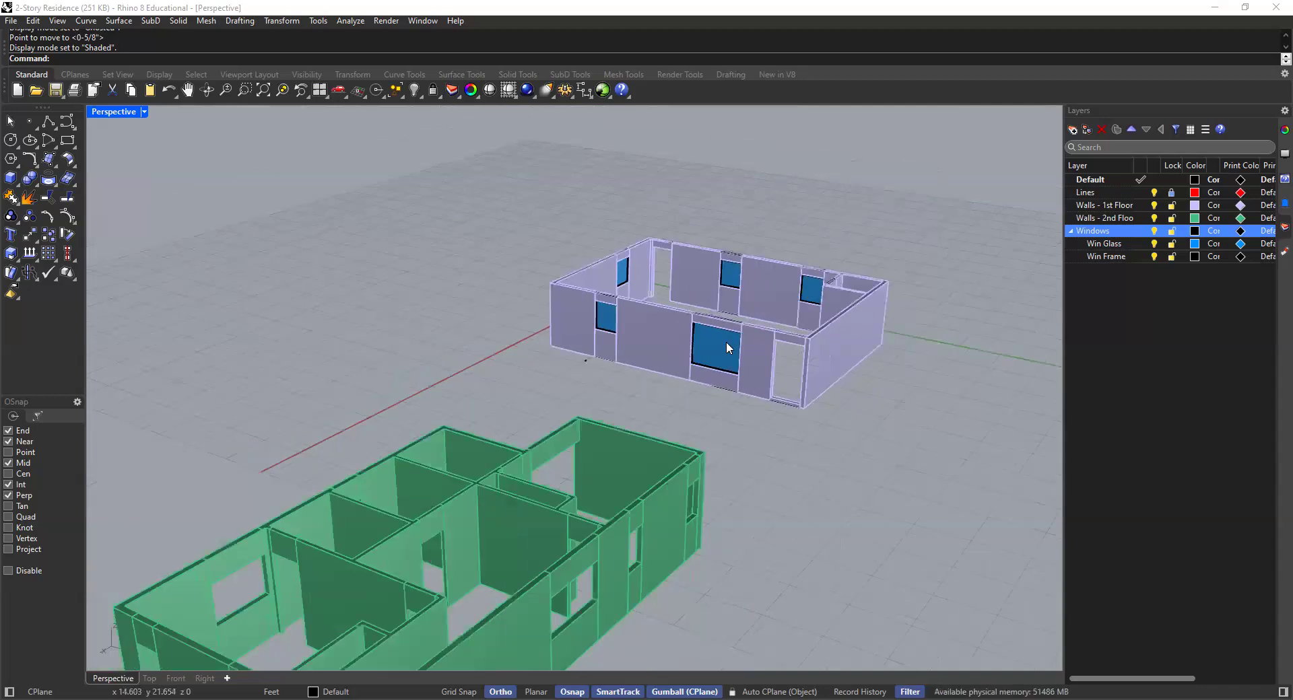
scroll(770, 280, "down", 2)
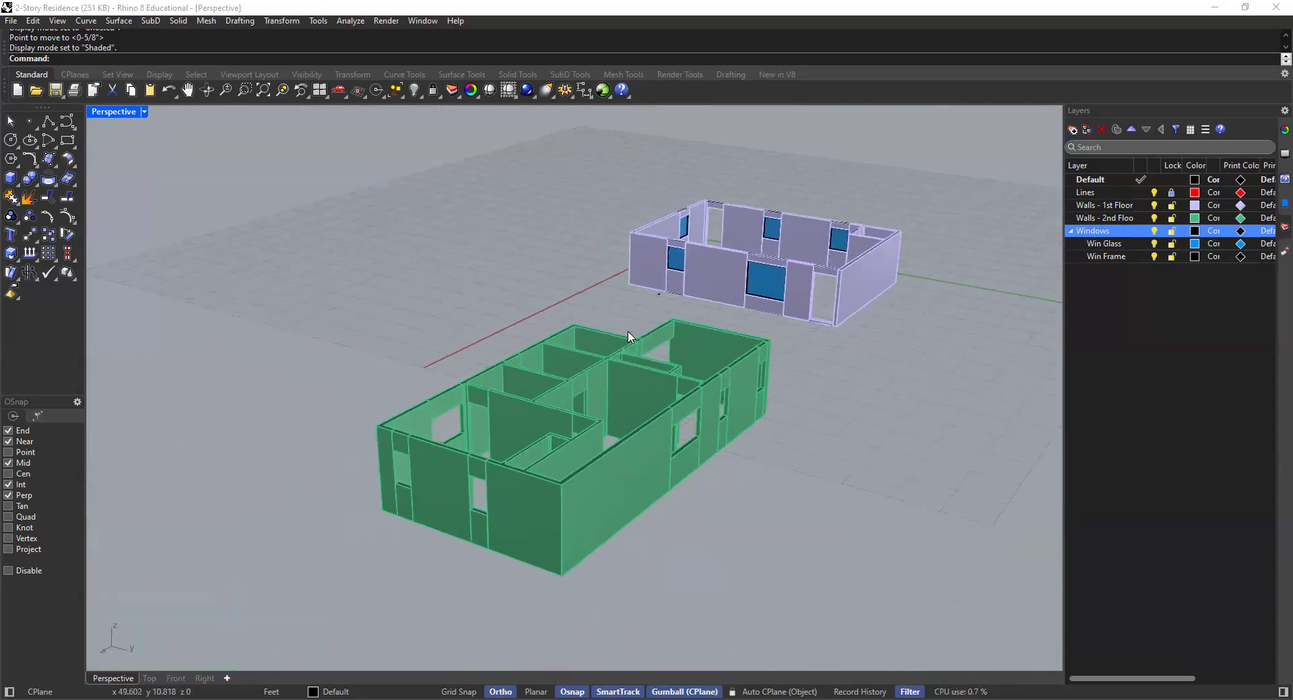
scroll(785, 269, "up", 6)
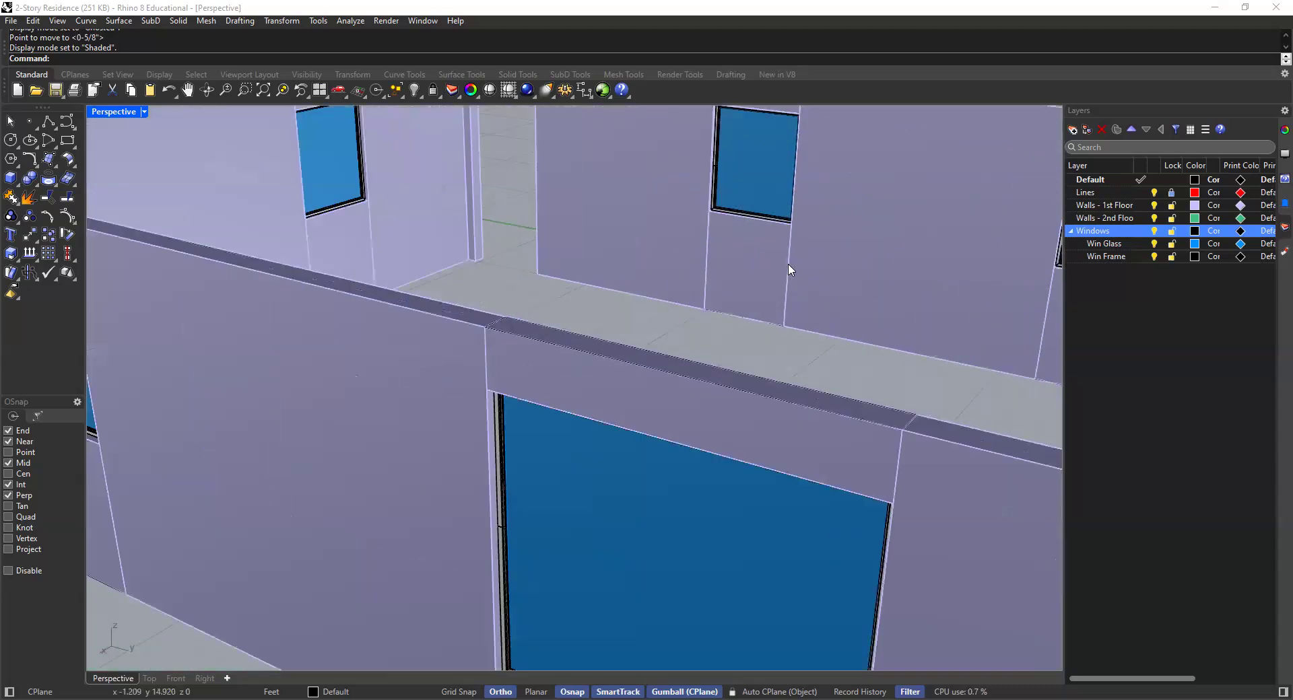